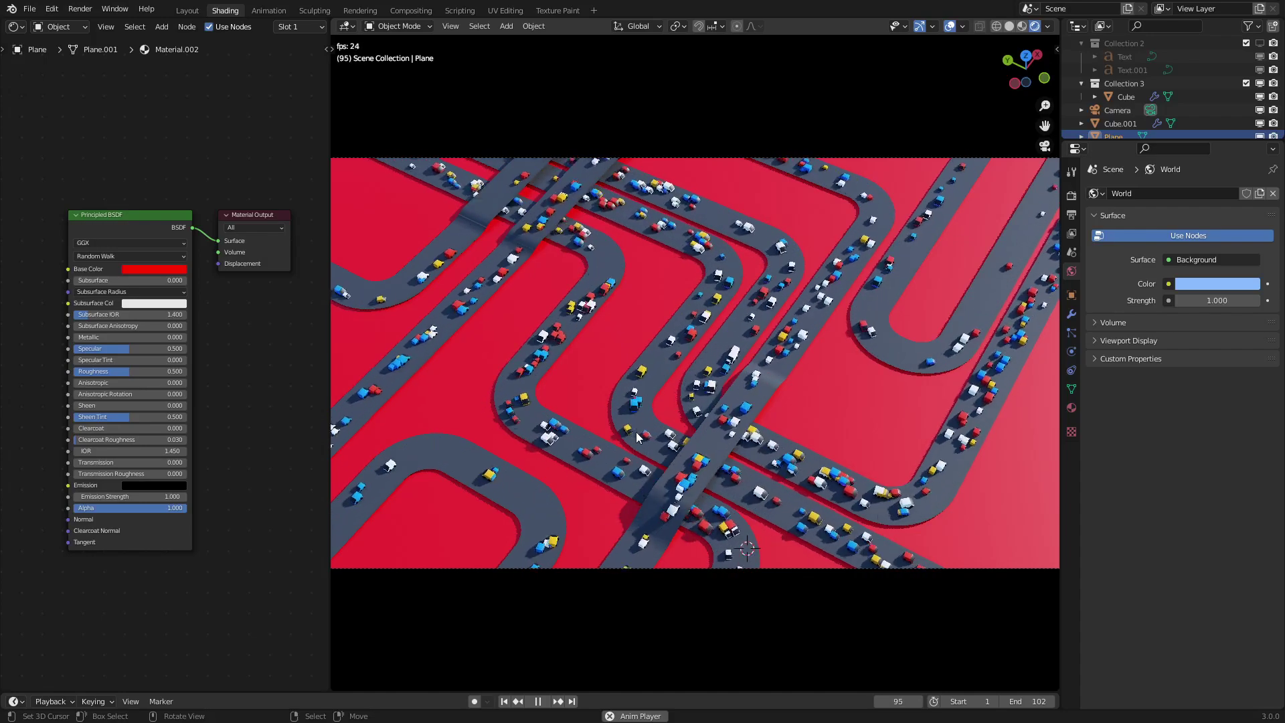
- Examine the animated road network and its traffic up close, and stop the playback
{"action": "middle_click_drag", "start_coordinate": [636, 439], "coordinate": [568, 447]}
{"action": "scroll", "coordinate": [725, 438], "scroll_direction": "up", "scroll_amount": 3}
{"action": "scroll", "coordinate": [635, 438], "scroll_direction": "up", "scroll_amount": 2}
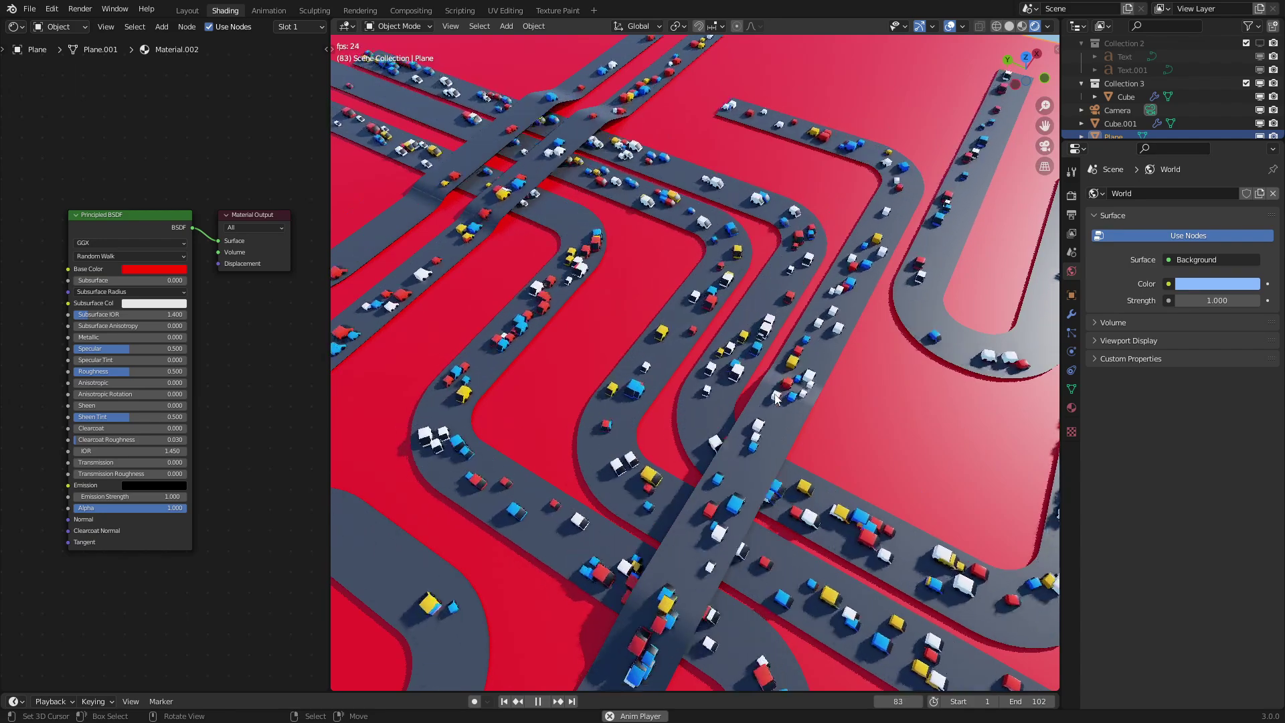
{"action": "scroll", "coordinate": [776, 398], "scroll_direction": "down", "scroll_amount": 6}
{"action": "key", "text": "space"}
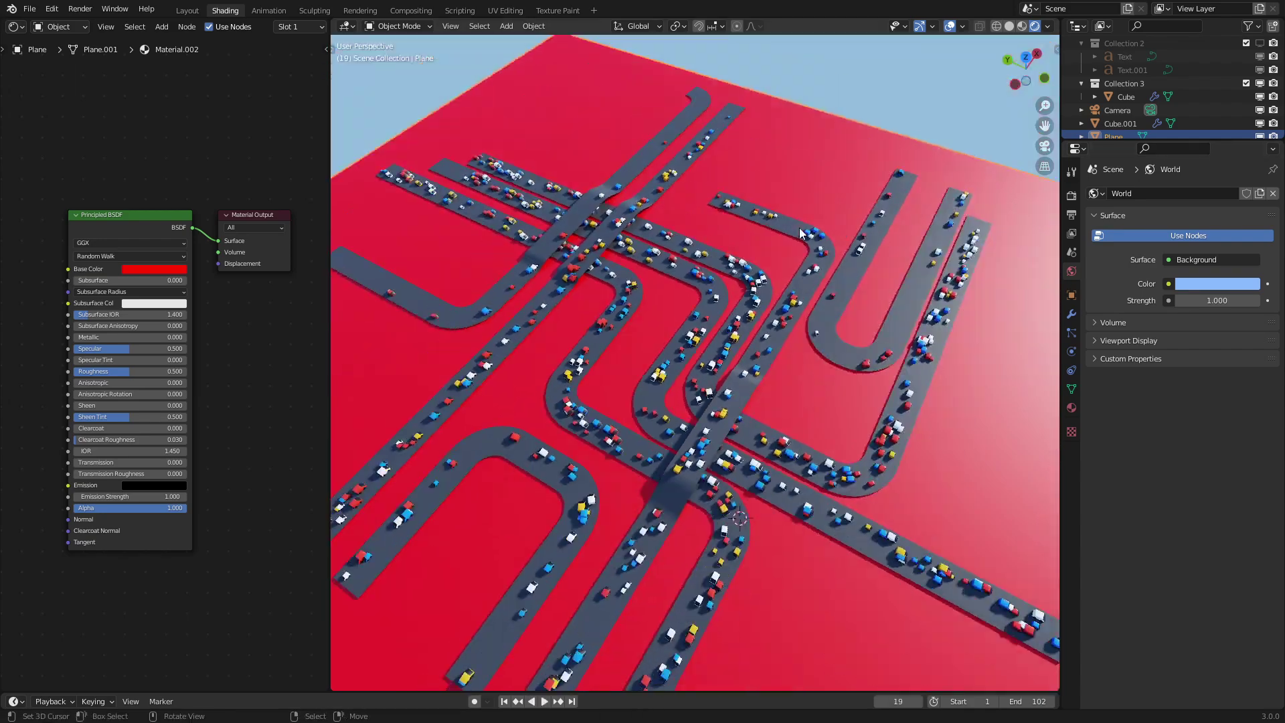
- Switch the viewport to solid shading and disable Collection 3 in the viewport and in renders
{"action": "left_click", "coordinate": [1009, 26]}
{"action": "left_click", "coordinate": [1259, 83]}
{"action": "left_click", "coordinate": [1273, 83]}
- Add a mesh plane and clear its location so it sits at the world origin
{"action": "mouse_move", "coordinate": [719, 347]}
{"action": "middle_mouse_down"}
{"action": "mouse_move", "coordinate": [767, 328]}
{"action": "mouse_move", "coordinate": [748, 332]}
{"action": "middle_mouse_up"}
{"action": "key", "text": "shift+a"}
{"action": "mouse_move", "coordinate": [749, 335]}
{"action": "left_click", "coordinate": [823, 324]}
{"action": "key", "text": "alt+g"}
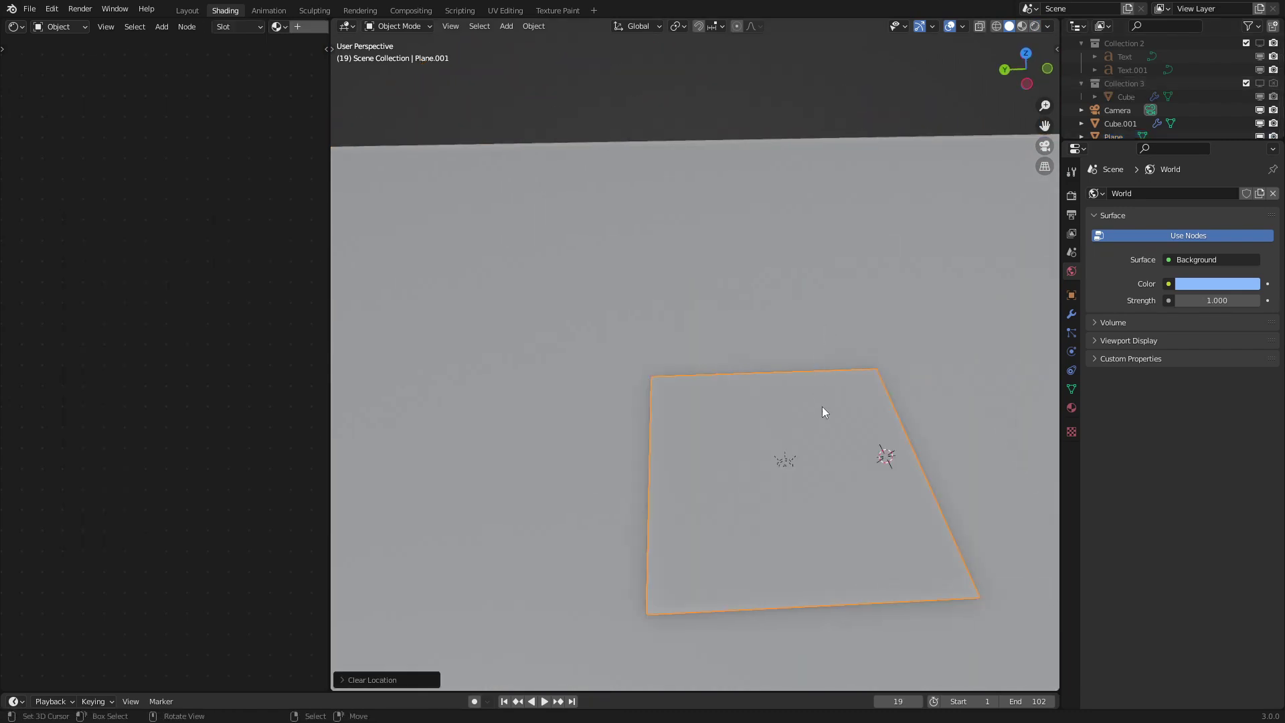
- In Edit Mode, delete one corner vertex of the plane, leaving only two connected edges
{"action": "middle_click_drag", "start_coordinate": [823, 412], "coordinate": [777, 358]}
{"action": "key", "text": "Tab"}
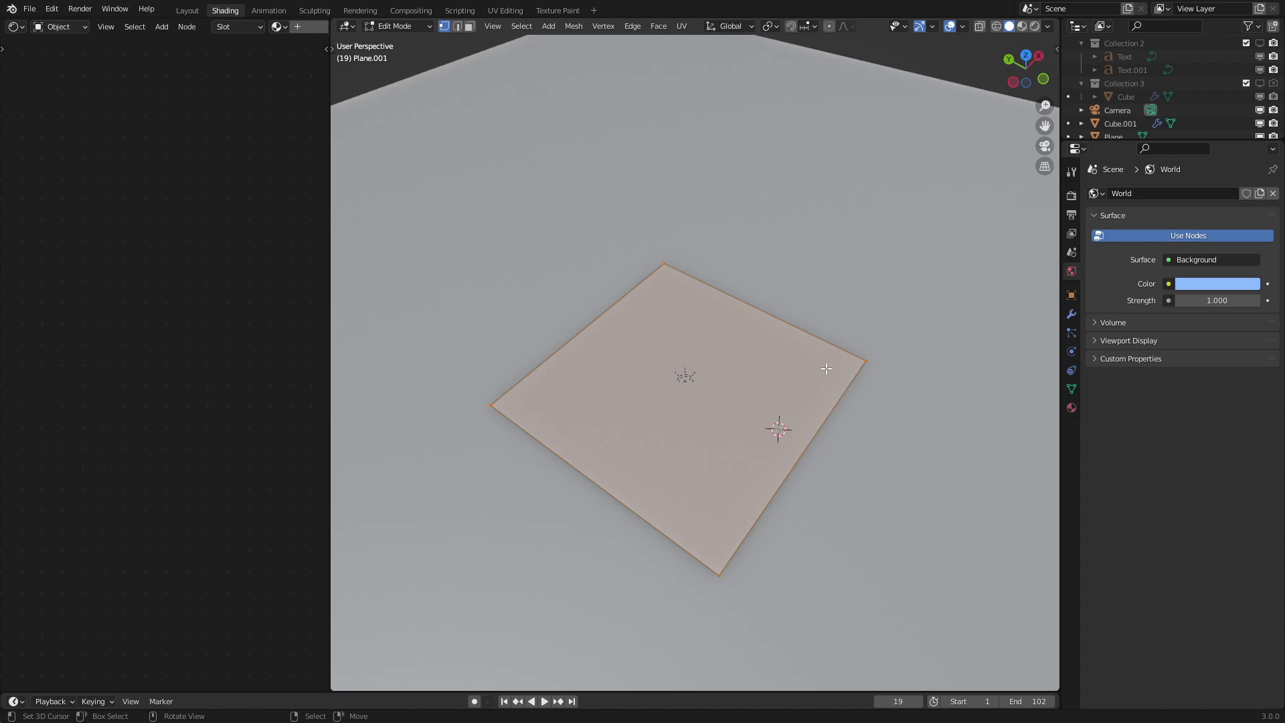
{"action": "key", "text": "x"}
{"action": "left_click", "coordinate": [871, 348]}
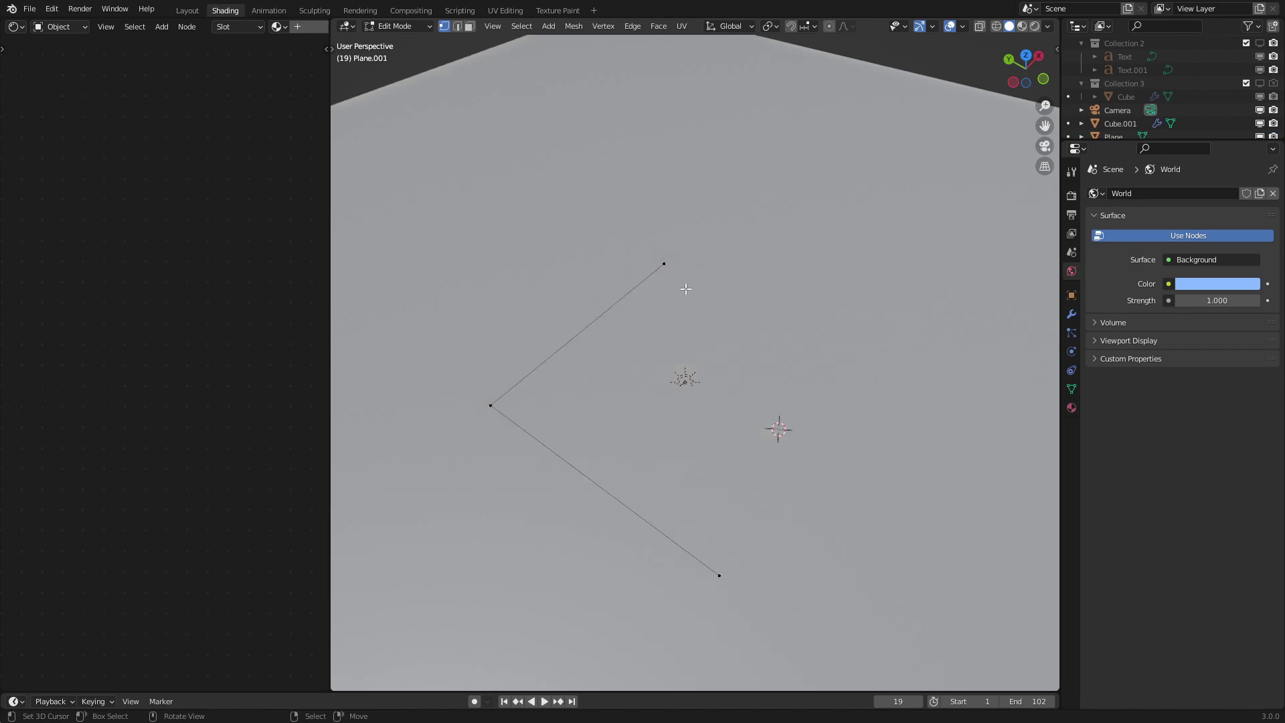
- Extrude the far end vertex of the edge chain about 3.5 m along the Y axis
{"action": "left_click", "coordinate": [677, 269]}
{"action": "scroll", "coordinate": [677, 269], "scroll_direction": "down", "scroll_amount": 3}
{"action": "key", "text": "e"}
{"action": "key", "text": "y"}
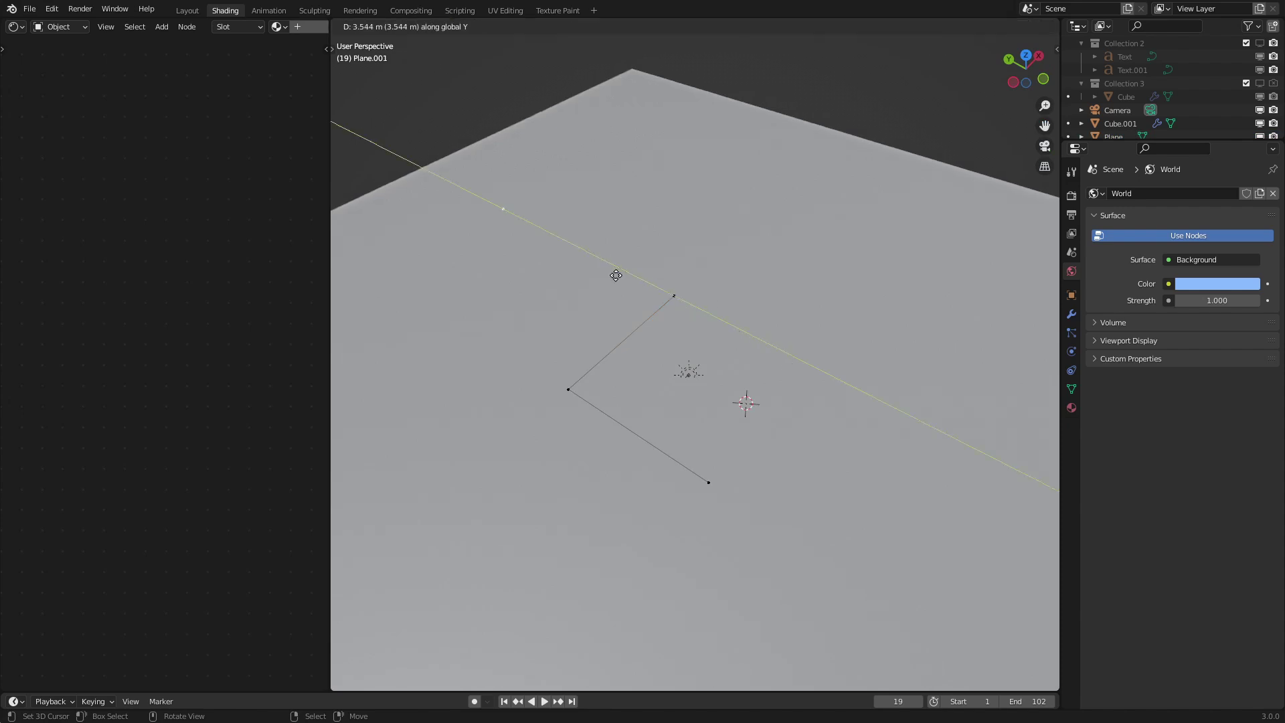
{"action": "left_click", "coordinate": [616, 276]}
- Duplicate the entire edge chain in top view and place the copy beside the original
{"action": "key", "text": "a"}
{"action": "key", "text": "KP_7"}
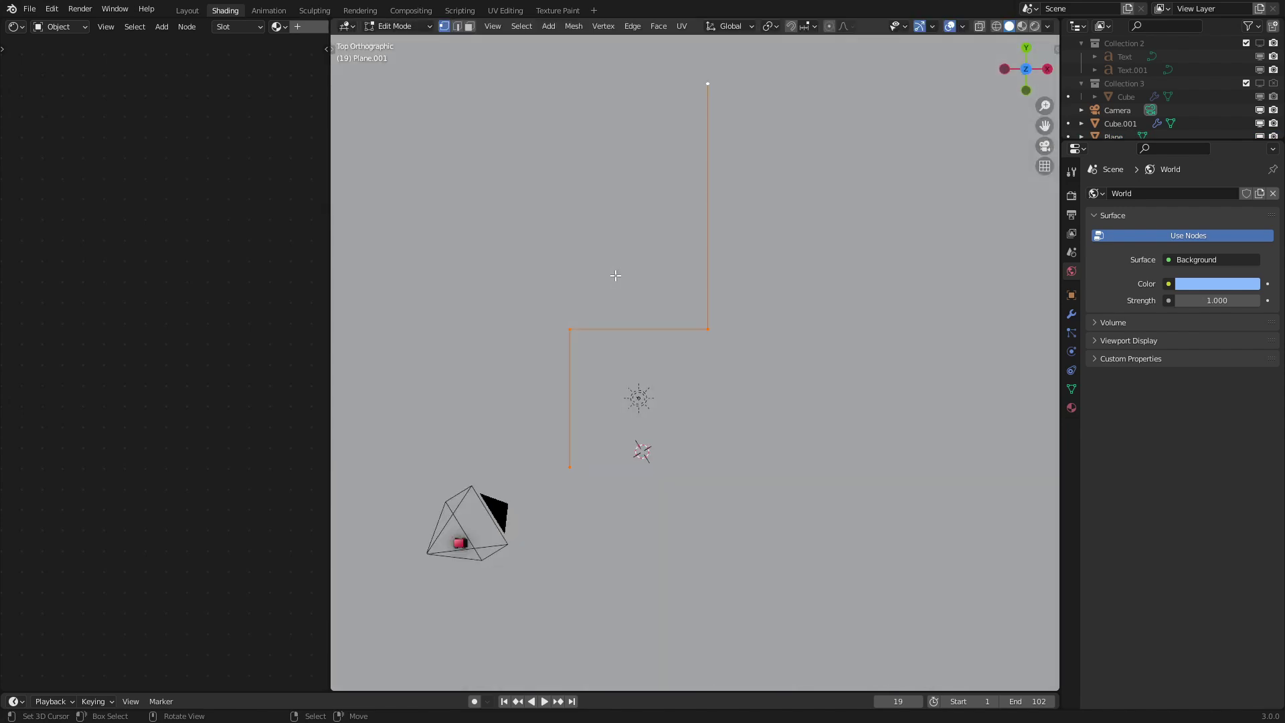
{"action": "key", "text": "shift+d"}
{"action": "left_click", "coordinate": [653, 320]}
- Lengthen both edge chains by moving their near end vertices along the Y axis, and return to Object Mode
{"action": "middle_click_drag", "start_coordinate": [653, 320], "coordinate": [812, 479]}
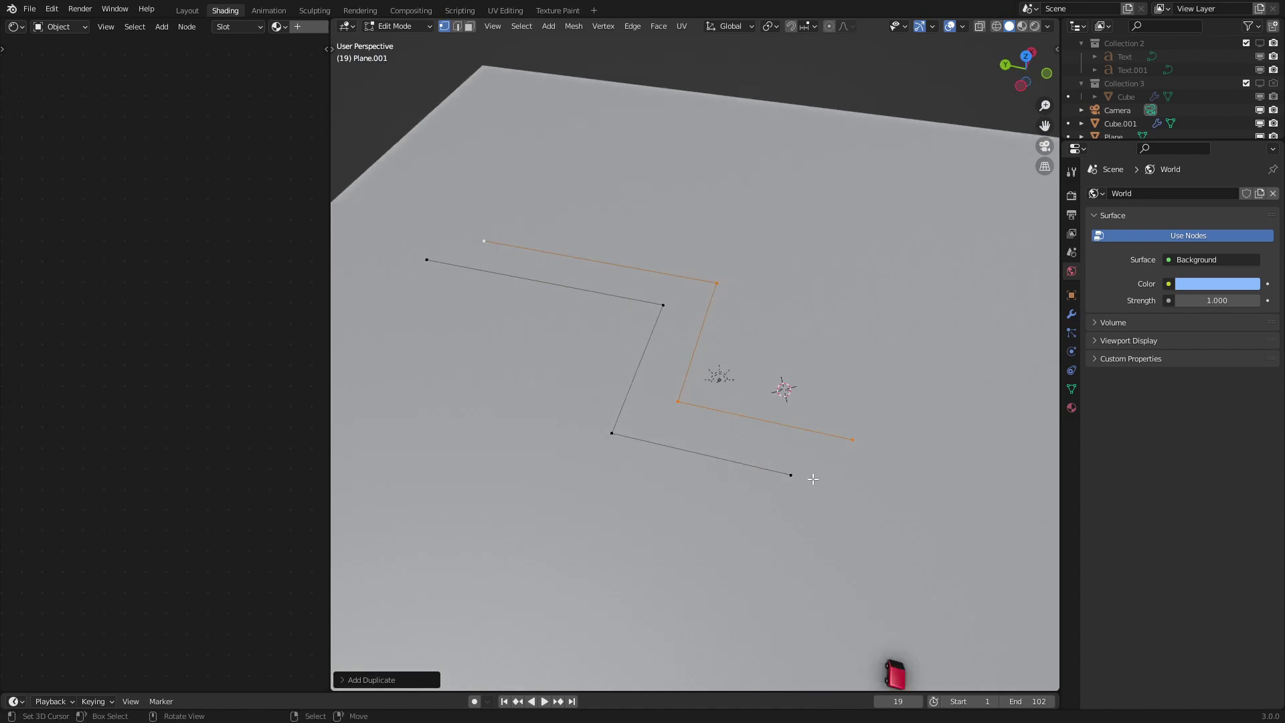
{"action": "left_click", "coordinate": [791, 474]}
{"action": "left_click", "coordinate": [853, 440], "text": "shift"}
{"action": "key", "text": "g"}
{"action": "key", "text": "x"}
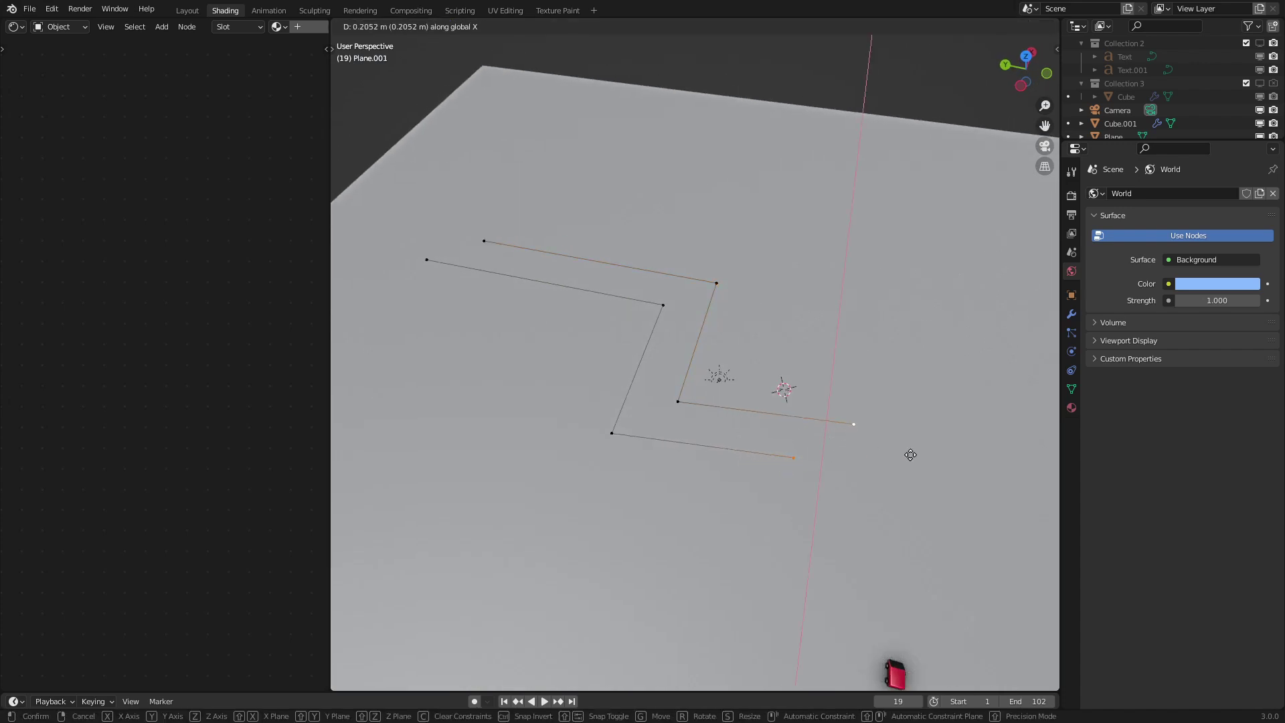
{"action": "left_click", "coordinate": [955, 465]}
{"action": "key", "text": "Tab"}
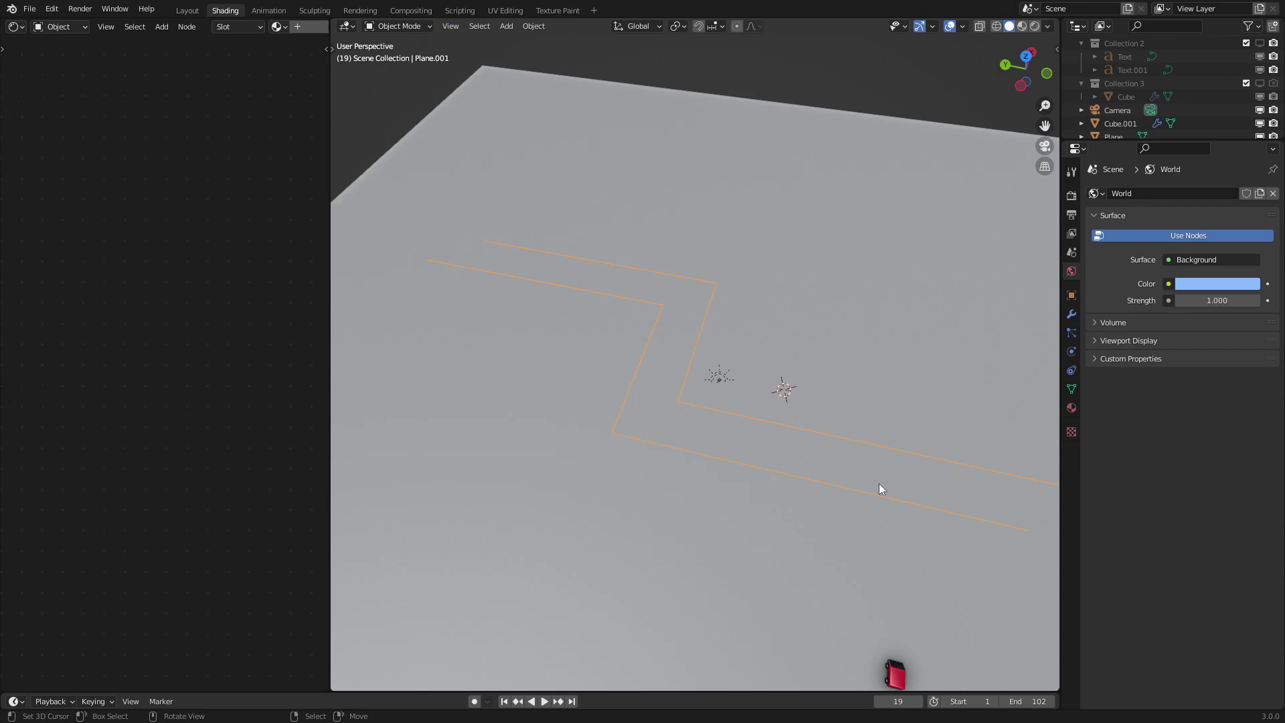
- Create a new geometry node group for the edge object, with a wider node editor and the object's modifiers shown
{"action": "left_click", "coordinate": [14, 26]}
{"action": "left_click", "coordinate": [73, 139]}
{"action": "left_click", "coordinate": [211, 29]}
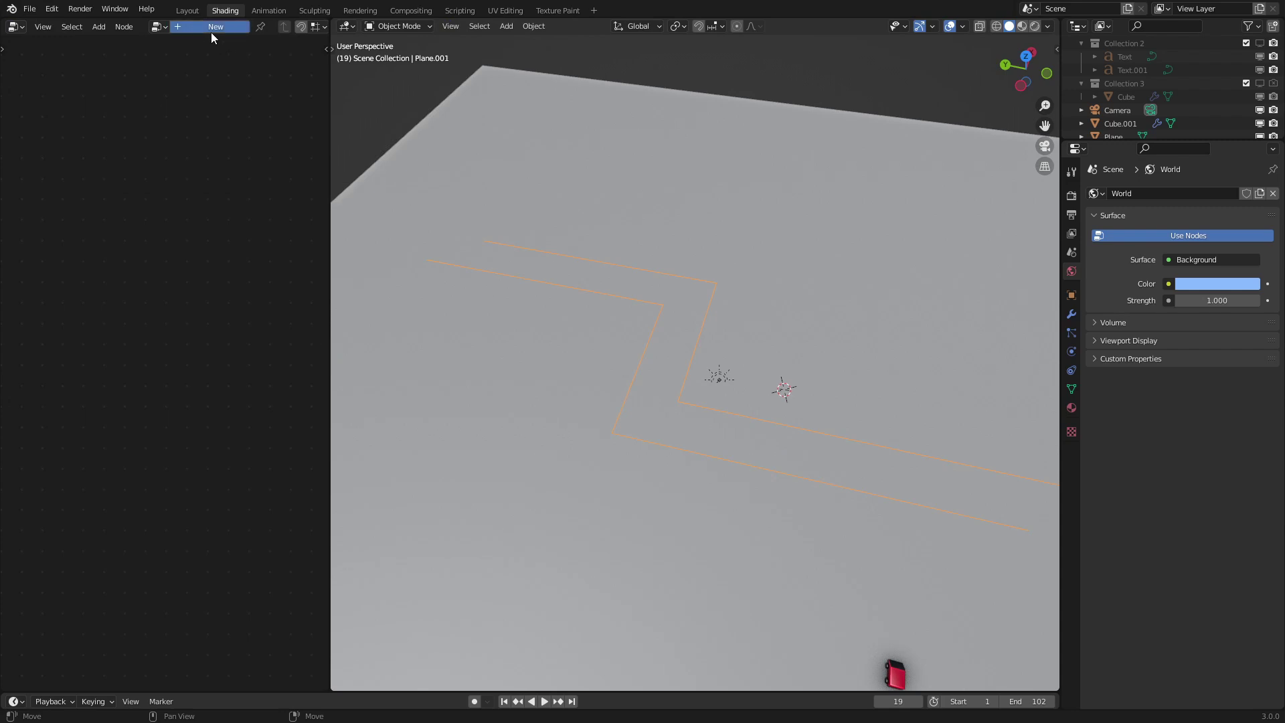
{"action": "left_click_drag", "start_coordinate": [330, 258], "coordinate": [392, 257]}
{"action": "left_click", "coordinate": [1072, 314]}
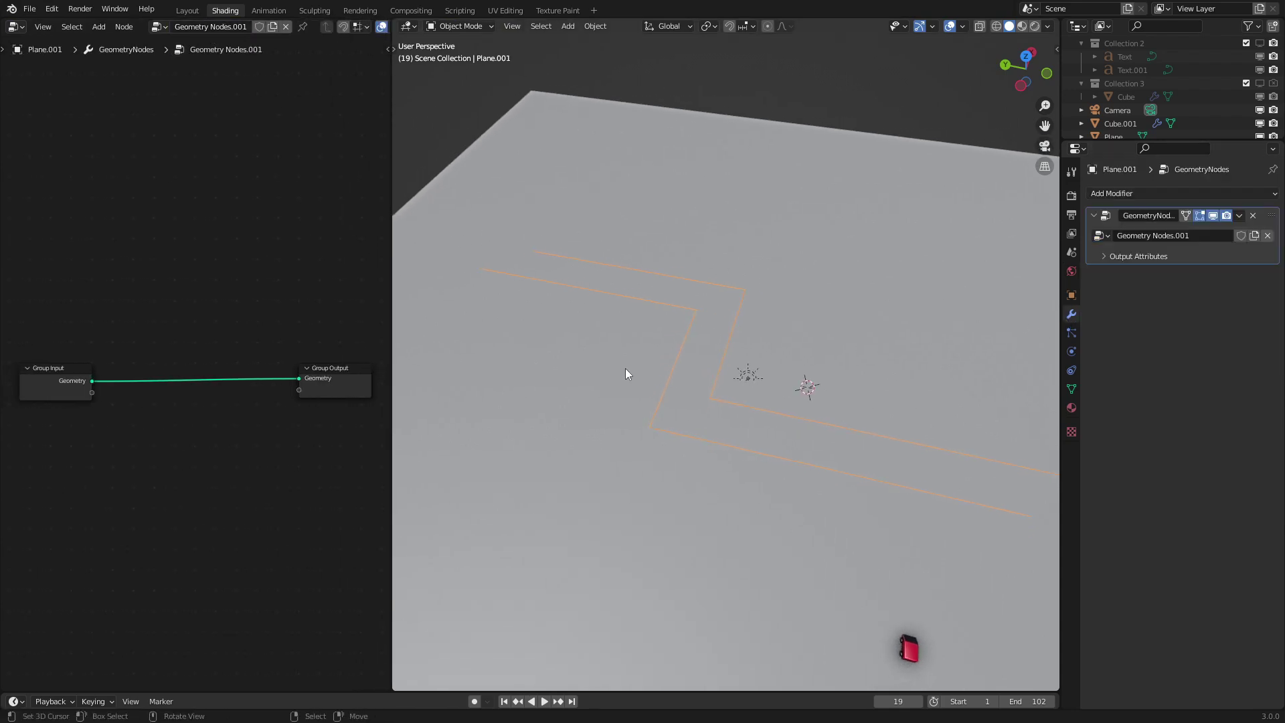
- Insert a Mesh to Curve node between Group Input and Group Output
{"action": "middle_click_drag", "start_coordinate": [229, 338], "coordinate": [216, 324]}
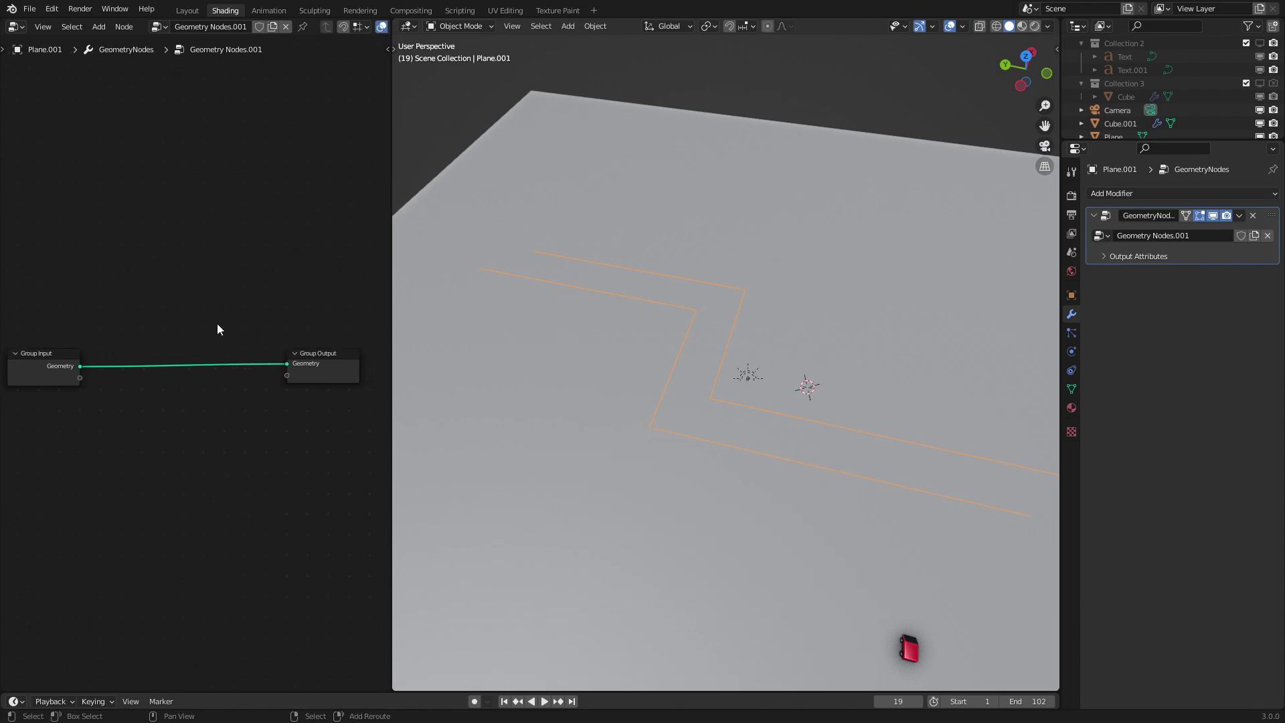
{"action": "key", "text": "shift+a"}
{"action": "mouse_move", "coordinate": [217, 323]}
{"action": "left_click", "coordinate": [275, 335]}
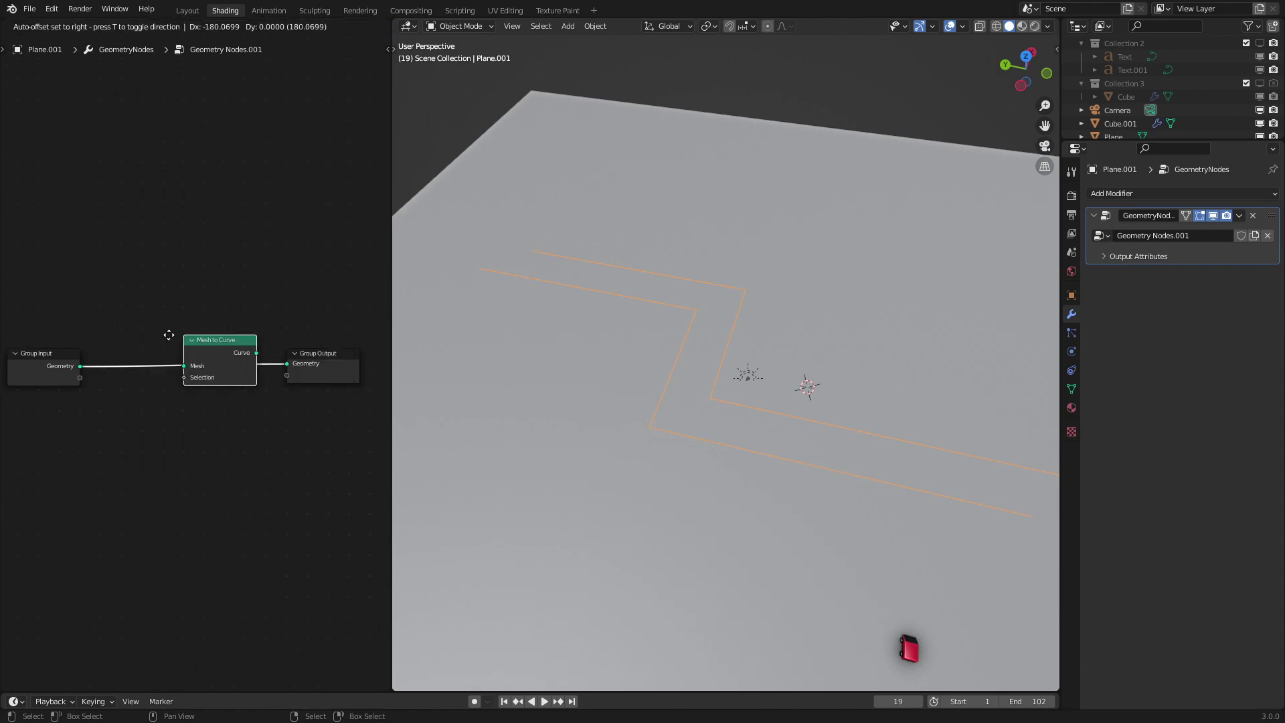
{"action": "left_click", "coordinate": [106, 345]}
- Insert a Fillet Curve node between Mesh to Curve and Group Output
{"action": "middle_click_drag", "start_coordinate": [457, 356], "coordinate": [712, 254]}
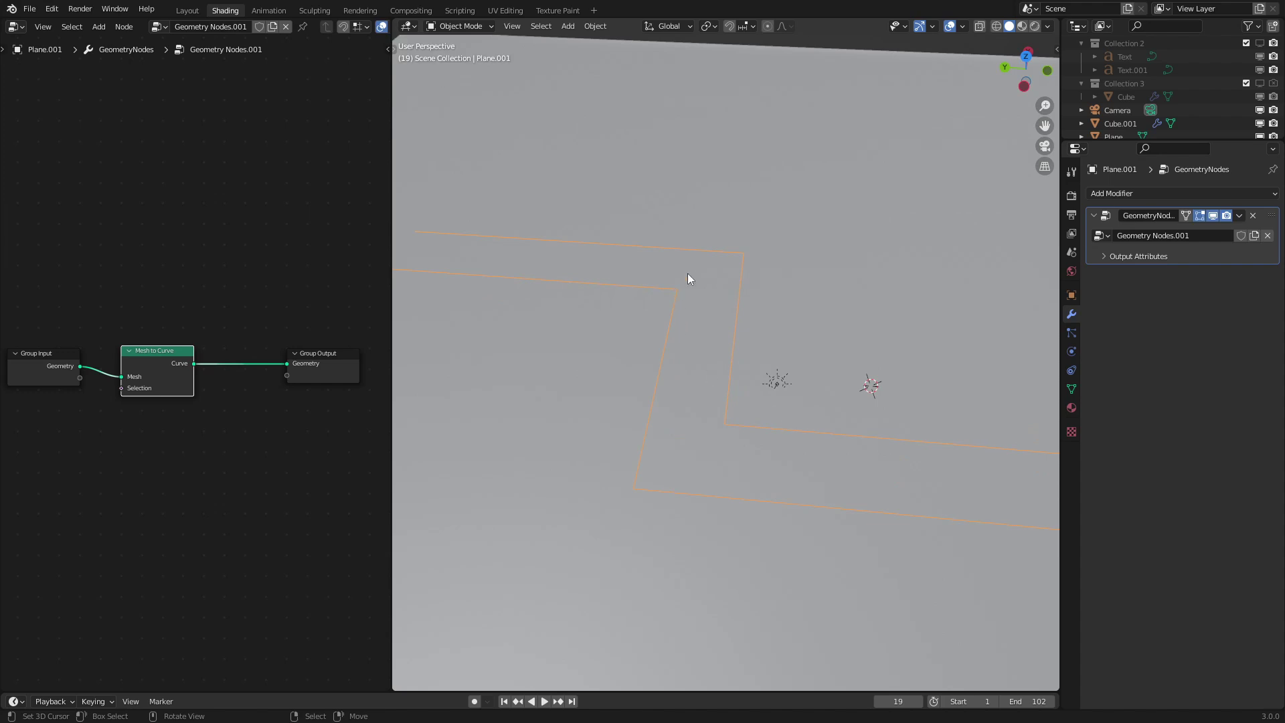
{"action": "key", "text": "shift+a"}
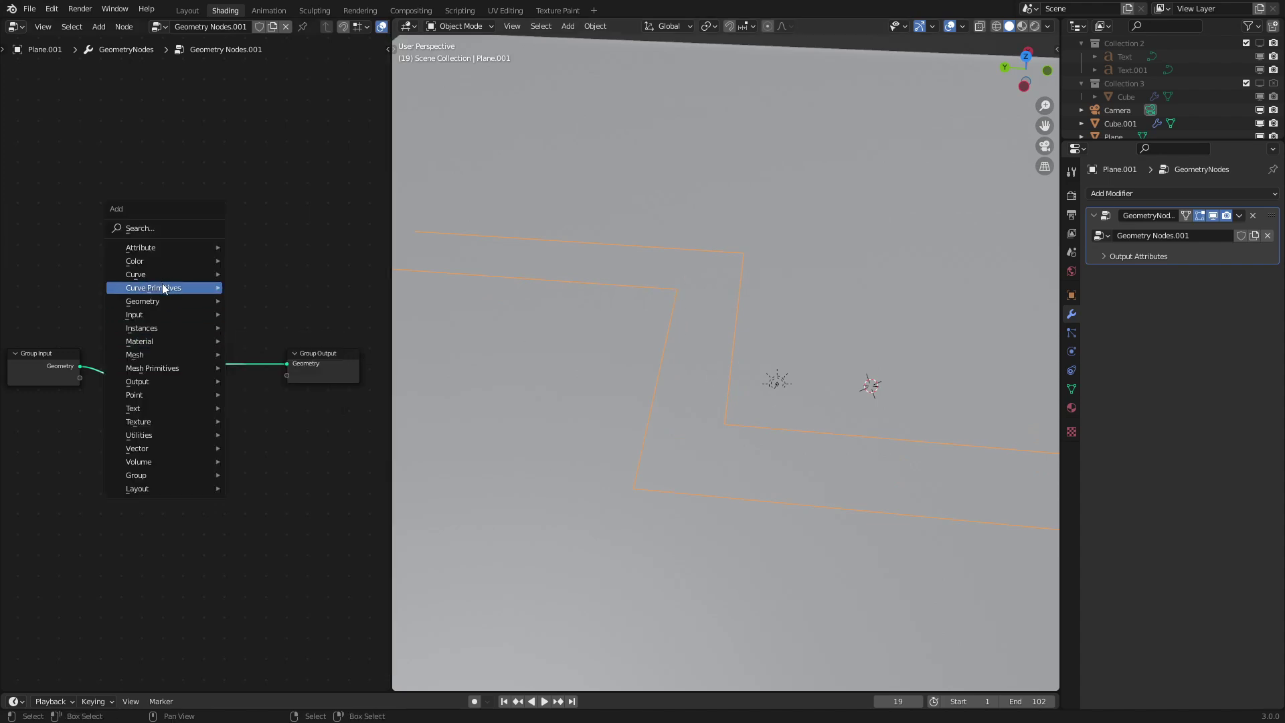
{"action": "mouse_move", "coordinate": [160, 274]}
{"action": "left_click", "coordinate": [283, 326]}
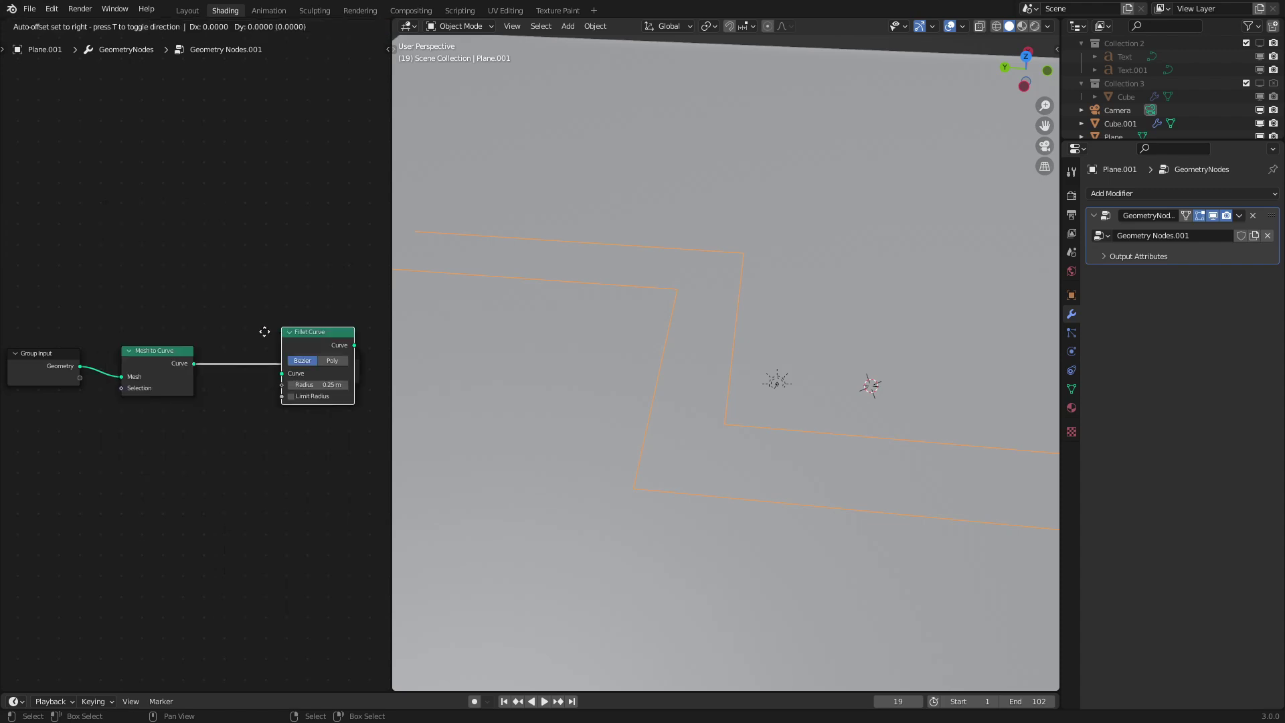
{"action": "left_click", "coordinate": [218, 339]}
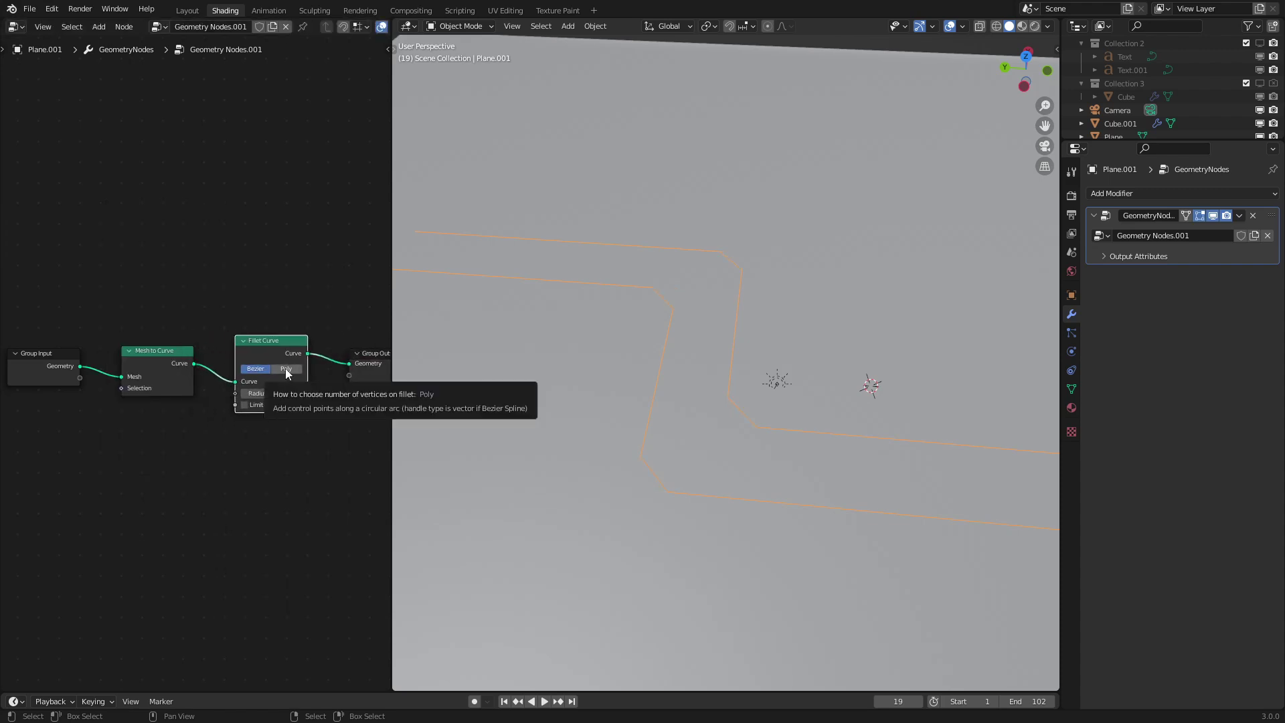
- Set the Fillet Curve node to Poly mode with a count of 10 and a radius of 0.59 m
{"action": "left_click", "coordinate": [285, 368]}
{"action": "scroll", "coordinate": [287, 371], "scroll_direction": "up", "scroll_amount": 3}
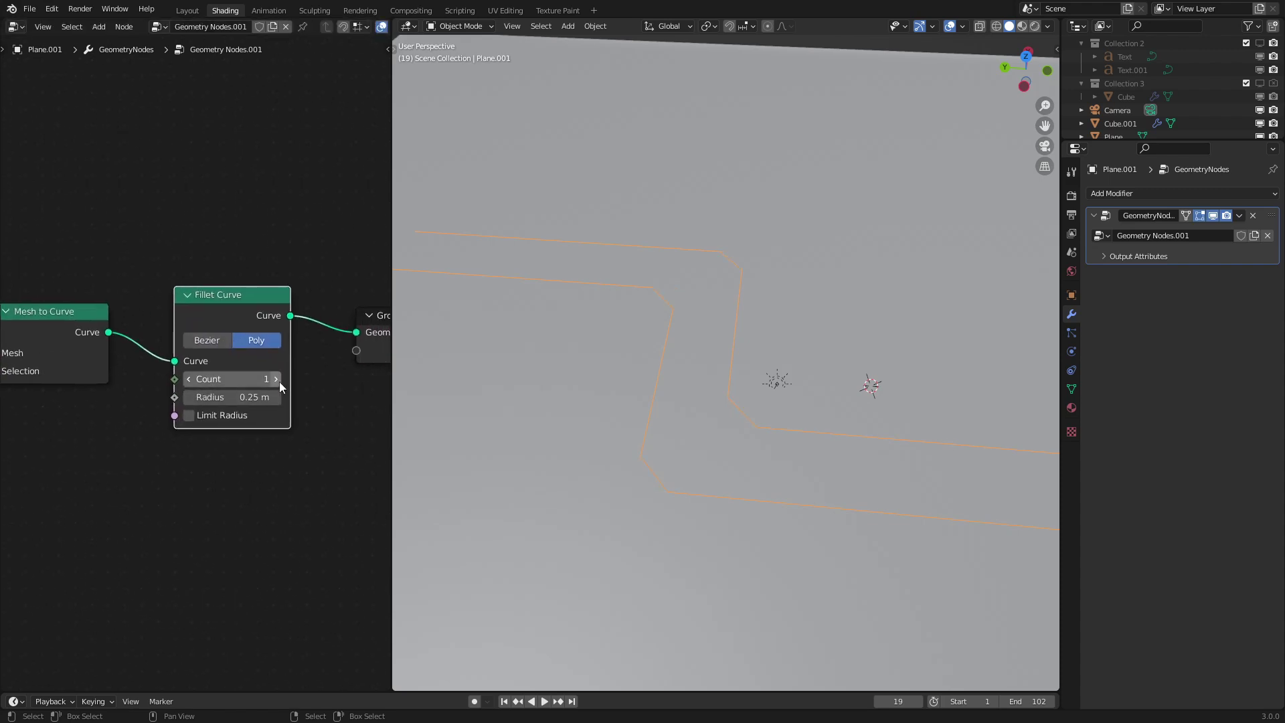
{"action": "left_click", "coordinate": [263, 379]}
{"action": "key", "text": "Return"}
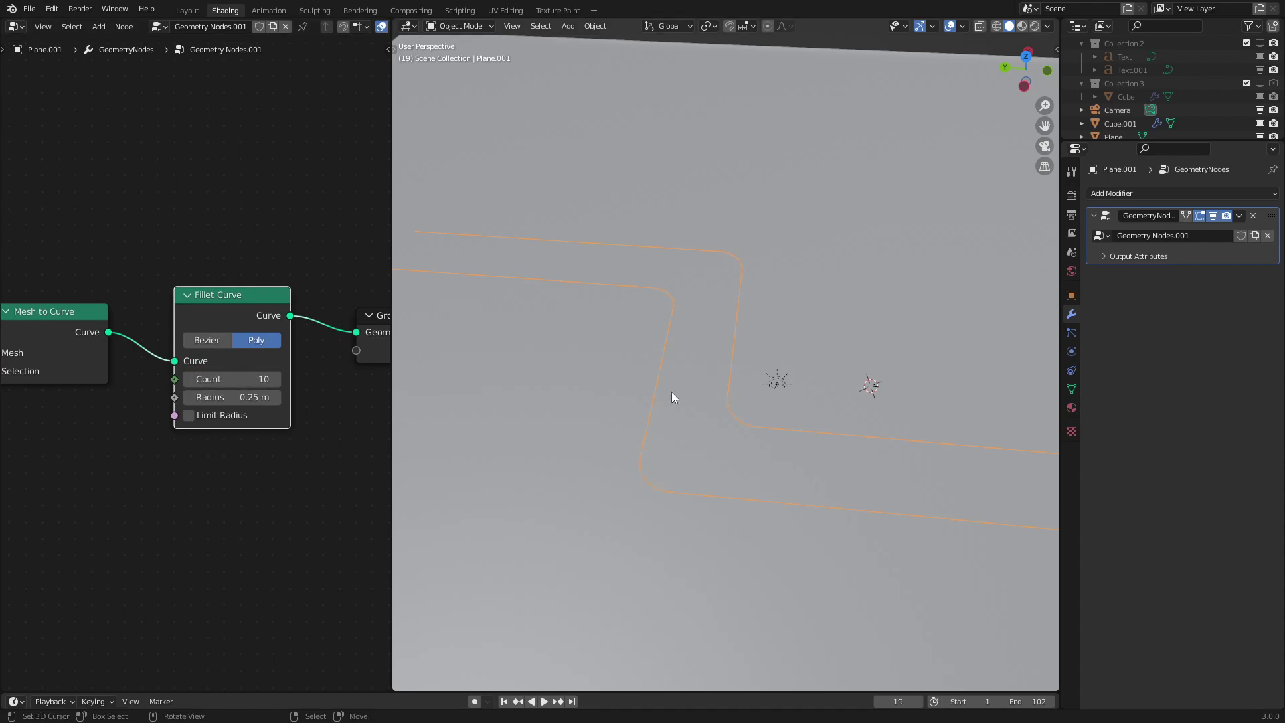
{"action": "scroll", "coordinate": [673, 392], "scroll_direction": "down", "scroll_amount": 1}
{"action": "middle_click_drag", "start_coordinate": [673, 392], "coordinate": [677, 398]}
{"action": "mouse_move", "coordinate": [238, 397]}
{"action": "left_mouse_down", "text": "shift"}
{"action": "mouse_move", "coordinate": [268, 397]}
{"action": "mouse_move", "coordinate": [249, 397]}
{"action": "left_mouse_up", "text": "shift"}
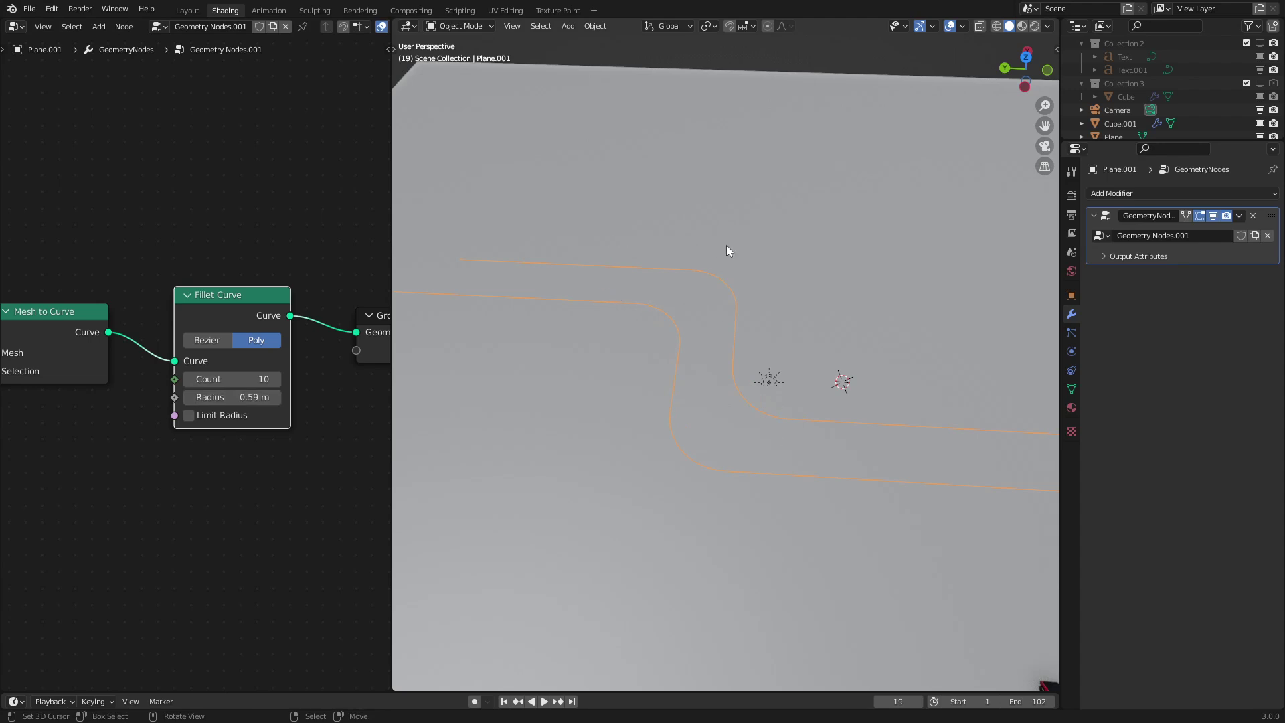
- Hide the large ground plane and the sun light, and reselect the road curve object
{"action": "middle_click_drag", "start_coordinate": [756, 306], "coordinate": [699, 360]}
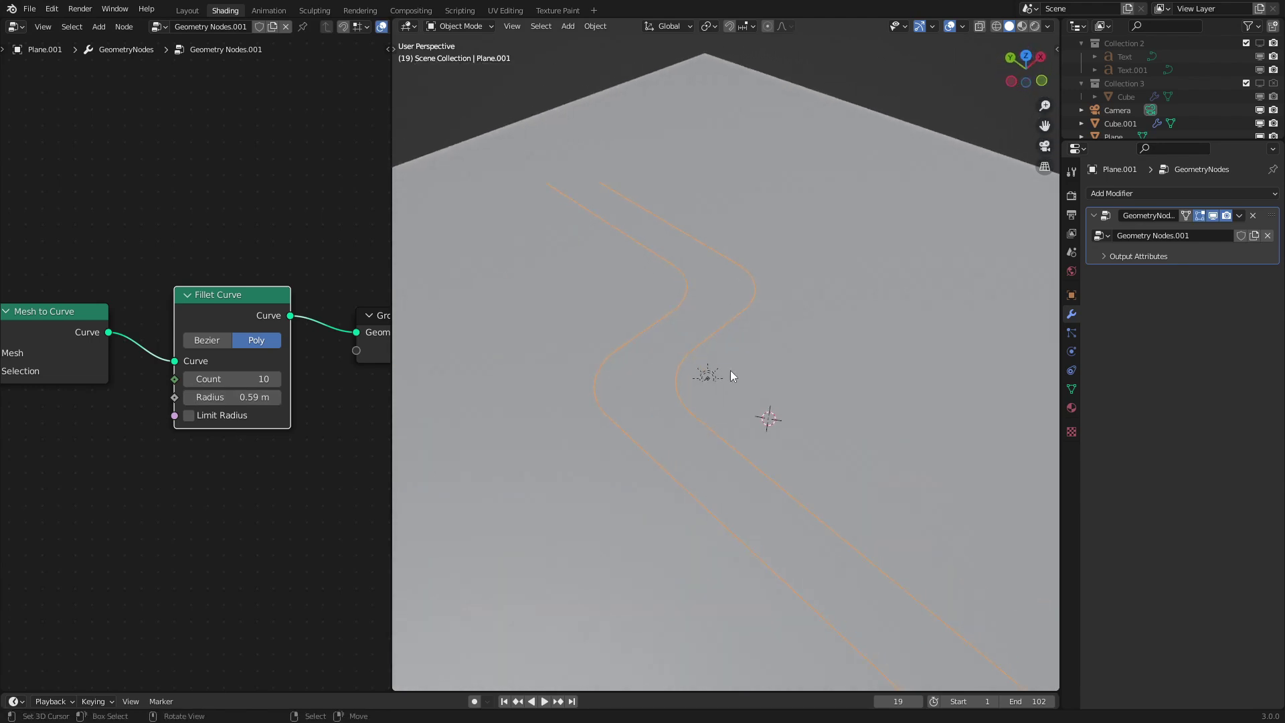
{"action": "right_click", "coordinate": [713, 379]}
{"action": "key", "text": "h"}
{"action": "right_click", "coordinate": [717, 381]}
{"action": "key", "text": "h"}
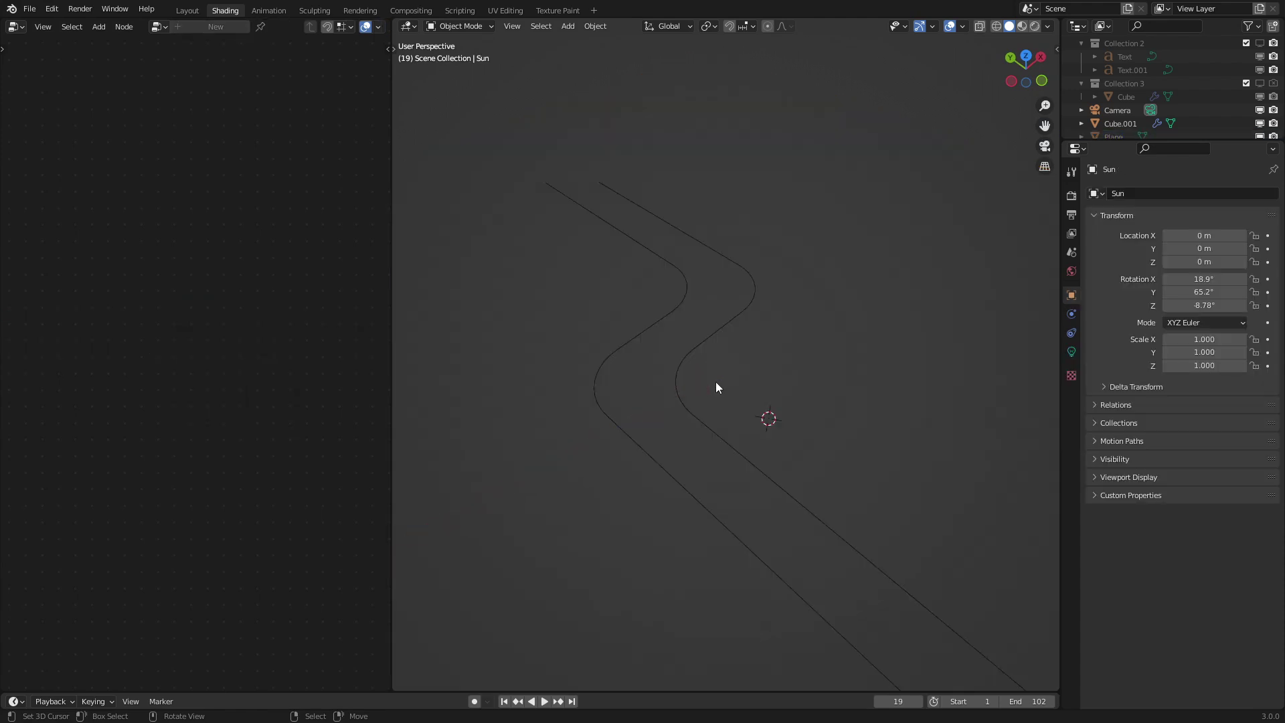
{"action": "right_click", "coordinate": [680, 370]}
{"action": "middle_click_drag", "start_coordinate": [680, 370], "coordinate": [725, 373]}
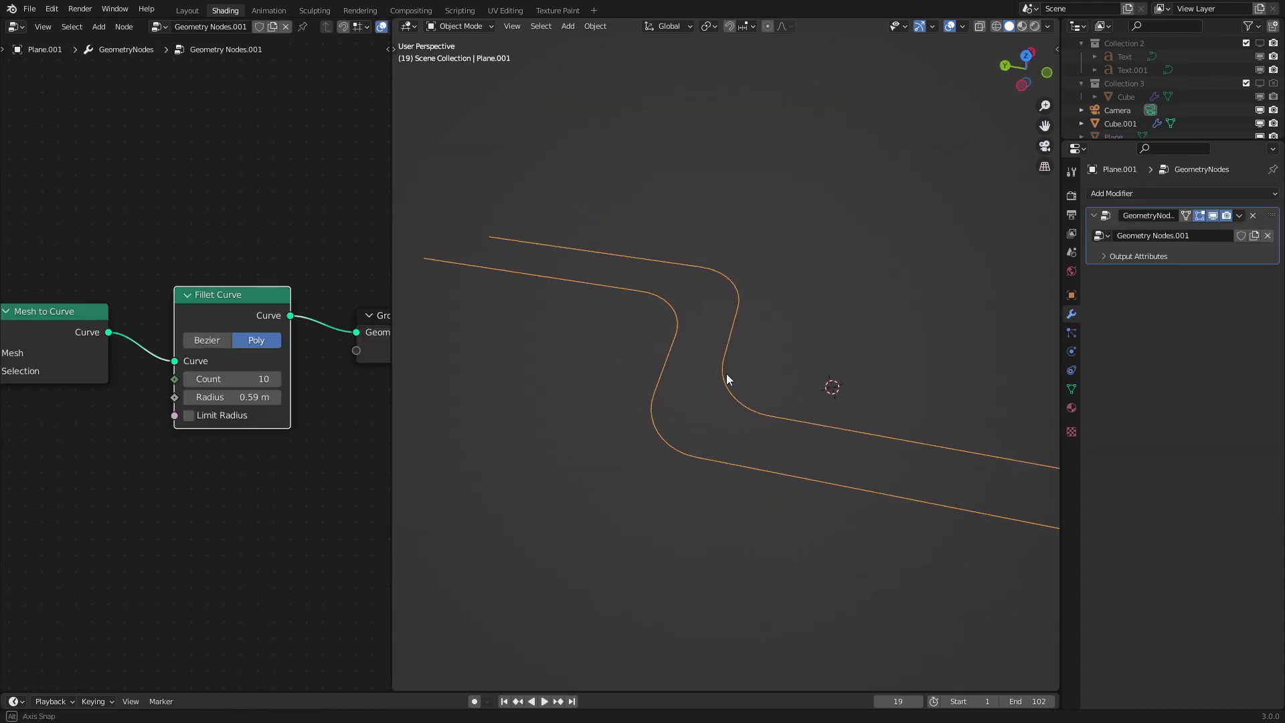
- Insert a Curve to Mesh node between Fillet Curve and Group Output
{"action": "middle_click_drag", "start_coordinate": [249, 268], "coordinate": [193, 305]}
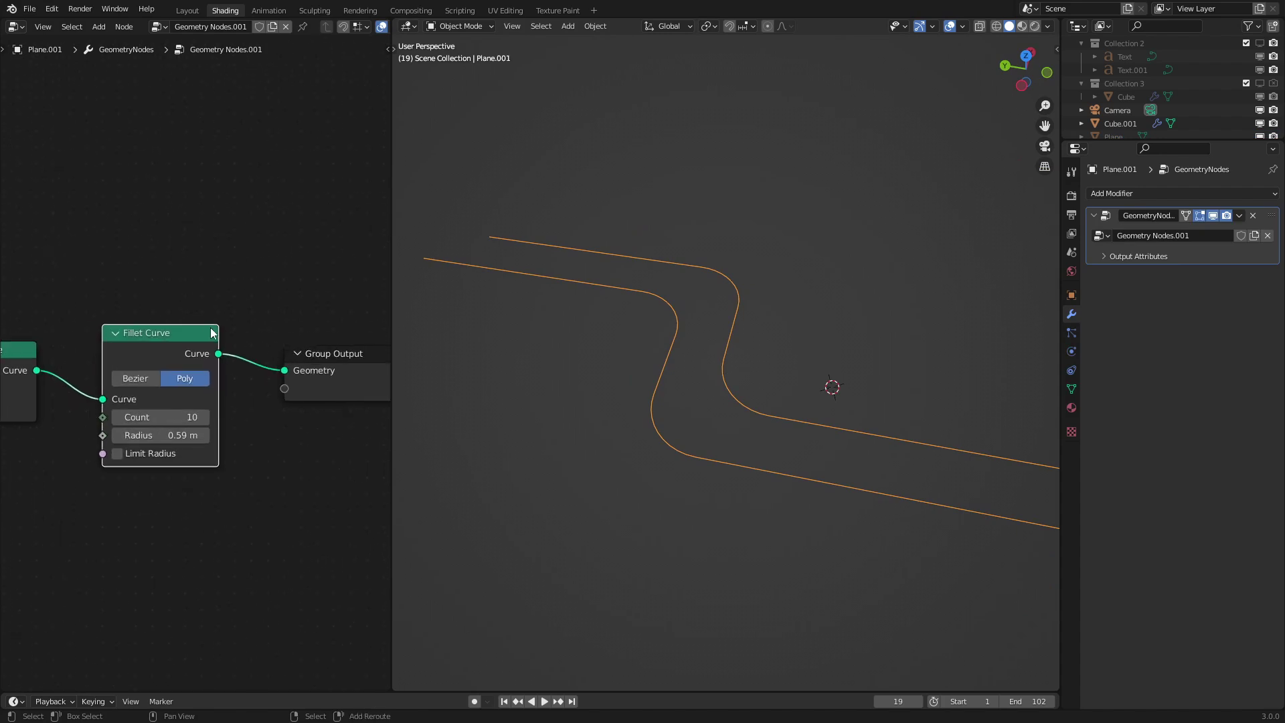
{"action": "key", "text": "shift+a"}
{"action": "mouse_move", "coordinate": [211, 328]}
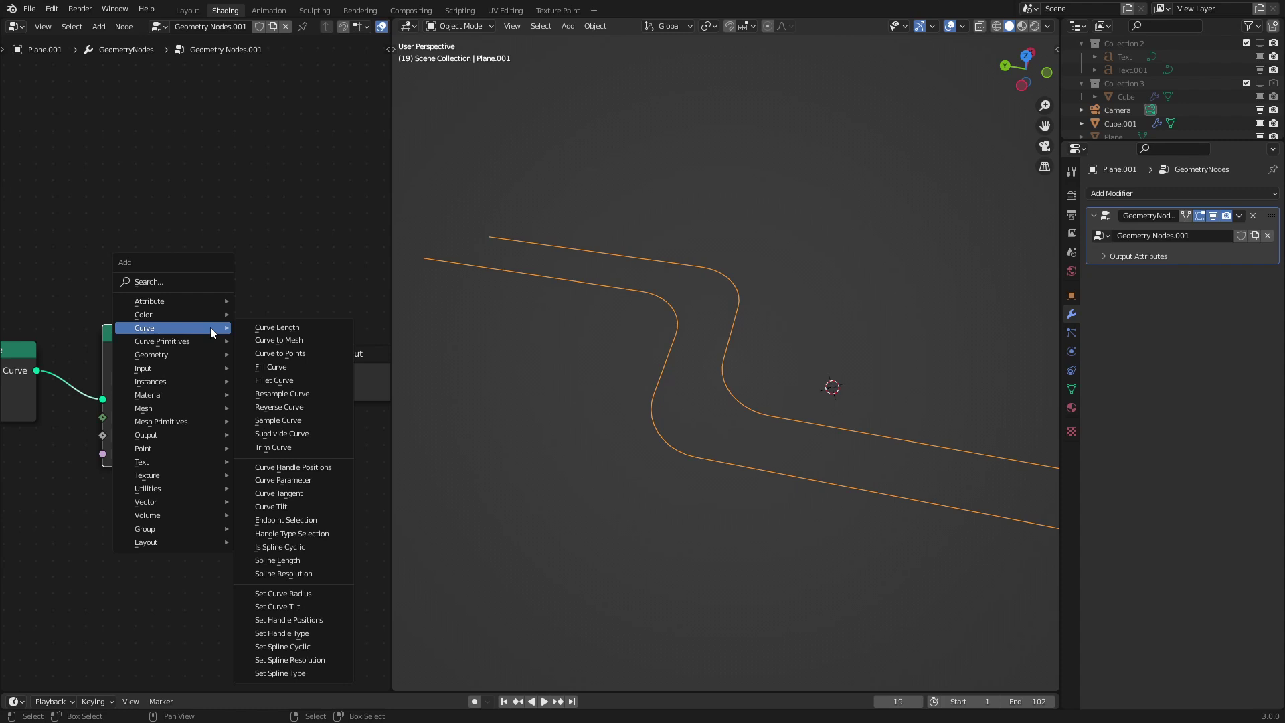
{"action": "left_click", "coordinate": [278, 340]}
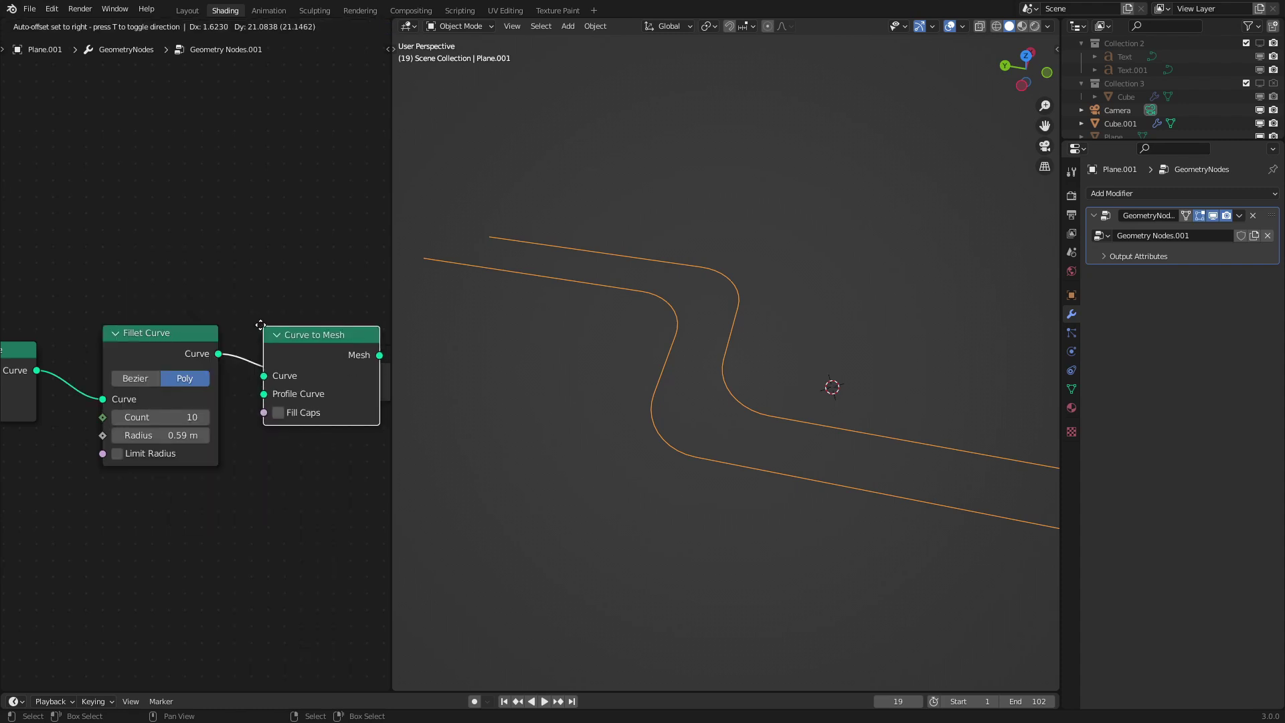
- Add a Curve Line node and connect its curve to the Profile Curve input of Curve to Mesh
{"action": "key", "text": "shift+a"}
{"action": "mouse_move", "coordinate": [144, 359]}
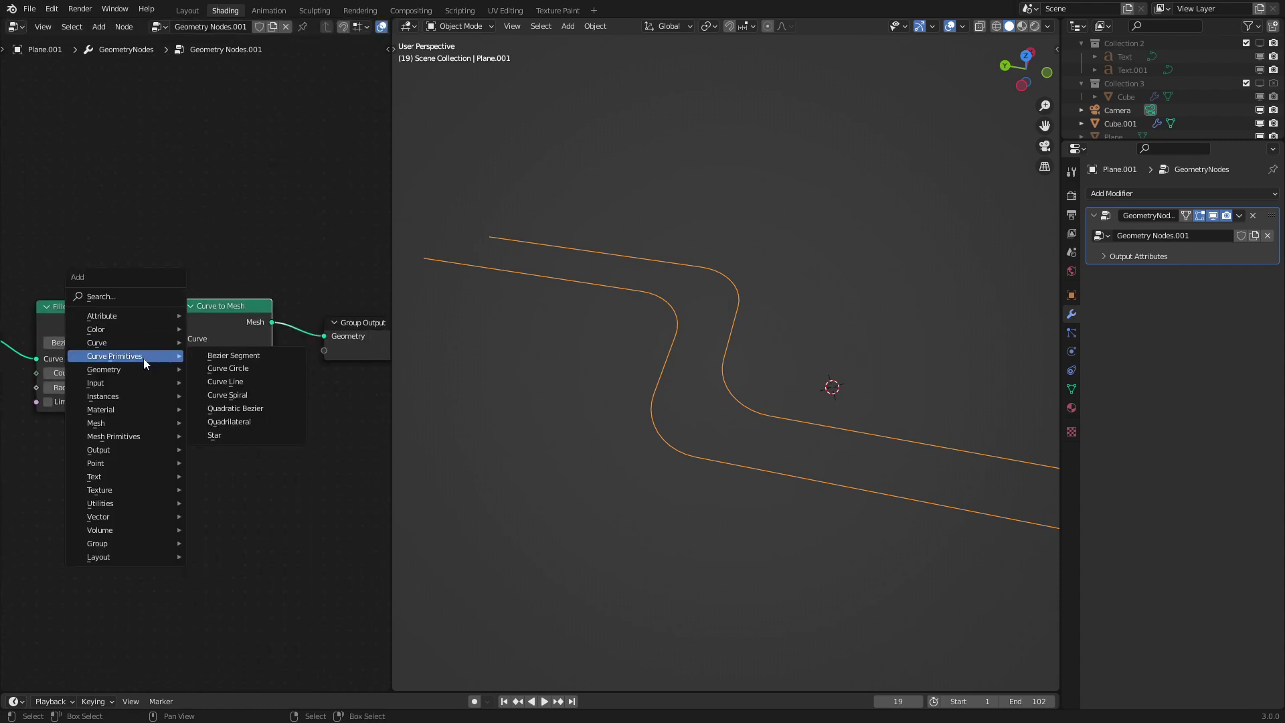
{"action": "left_click", "coordinate": [222, 383]}
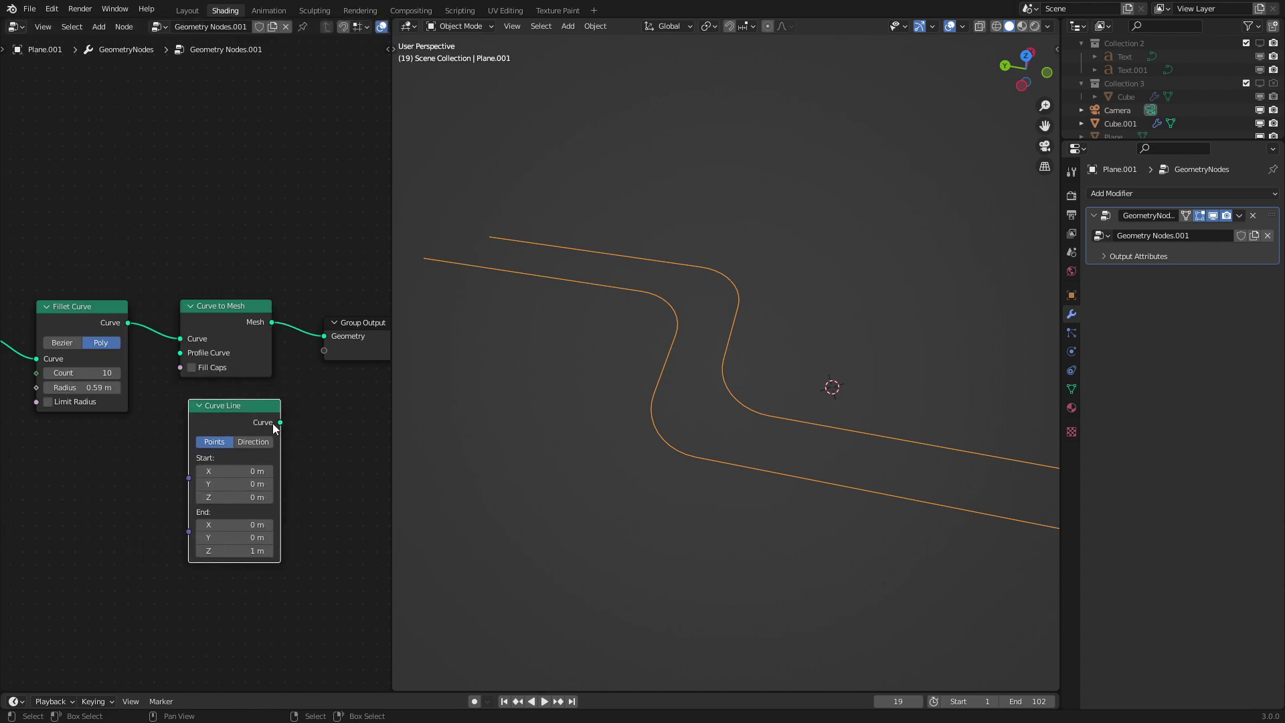
{"action": "left_click_drag", "start_coordinate": [280, 423], "coordinate": [180, 353]}
{"action": "middle_click_drag", "start_coordinate": [708, 467], "coordinate": [742, 319]}
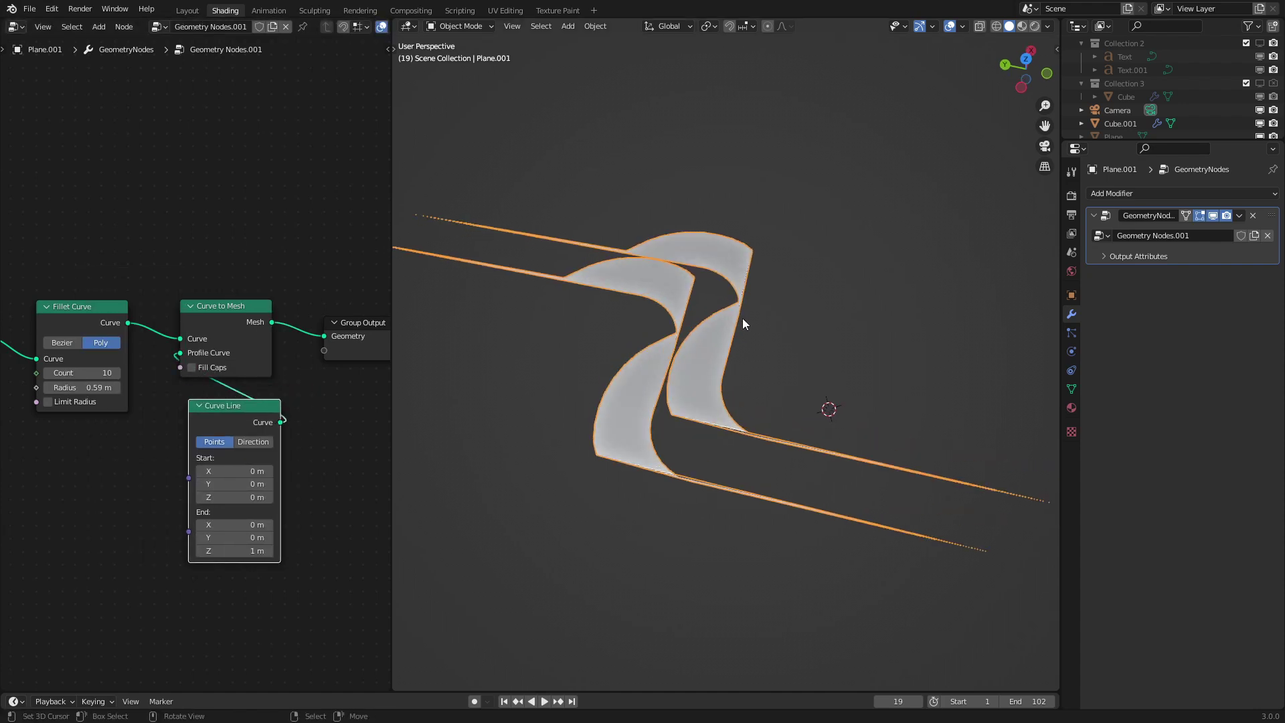
- Set the Curve Line's end Z to 0 m, start X to -0.25 m and end X to 0.25 m
{"action": "left_click", "coordinate": [232, 549]}
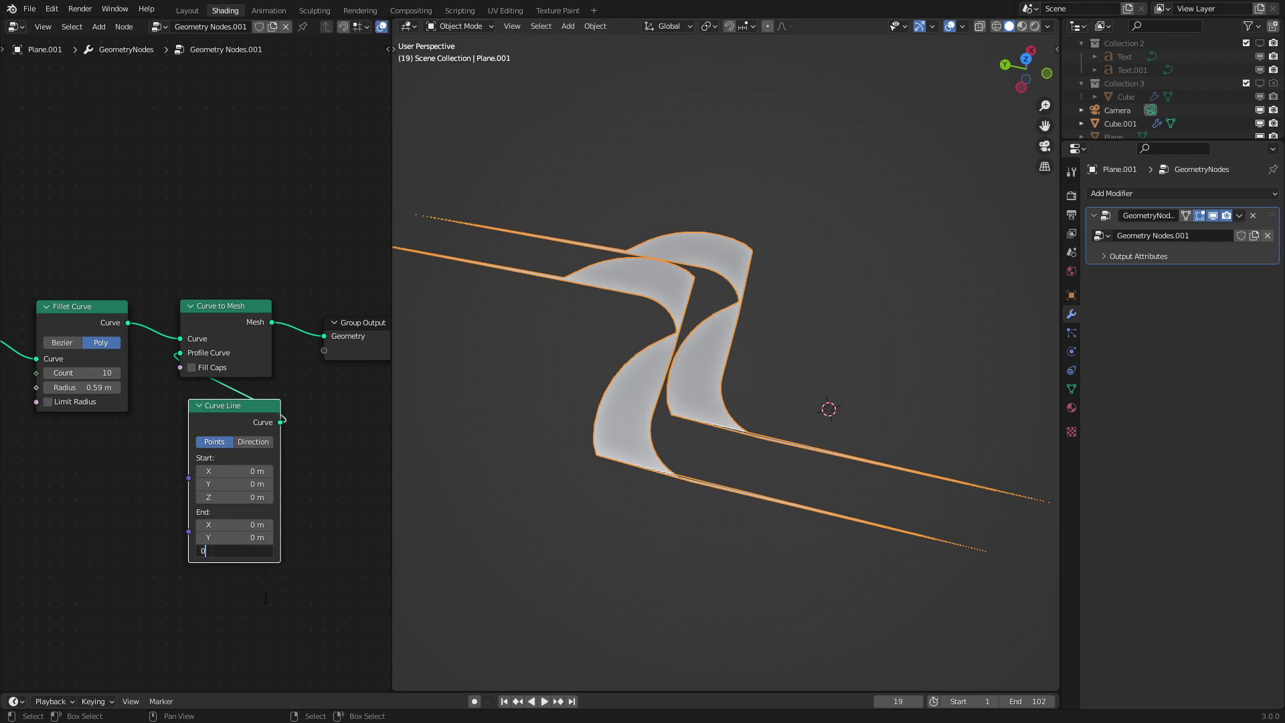
{"action": "type", "text": "0"}
{"action": "key", "text": "Return"}
{"action": "left_click", "coordinate": [224, 470]}
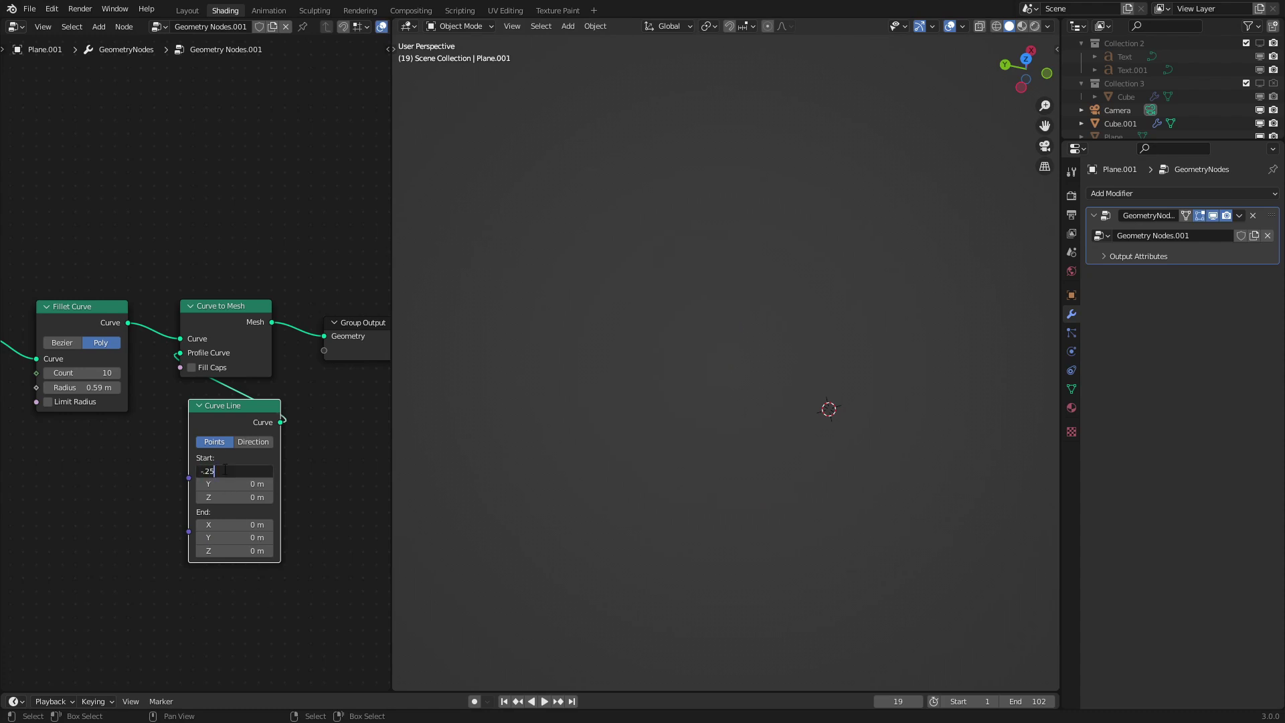
{"action": "type", "text": "-.25"}
{"action": "key", "text": "Return"}
{"action": "key", "text": "ctrl+c"}
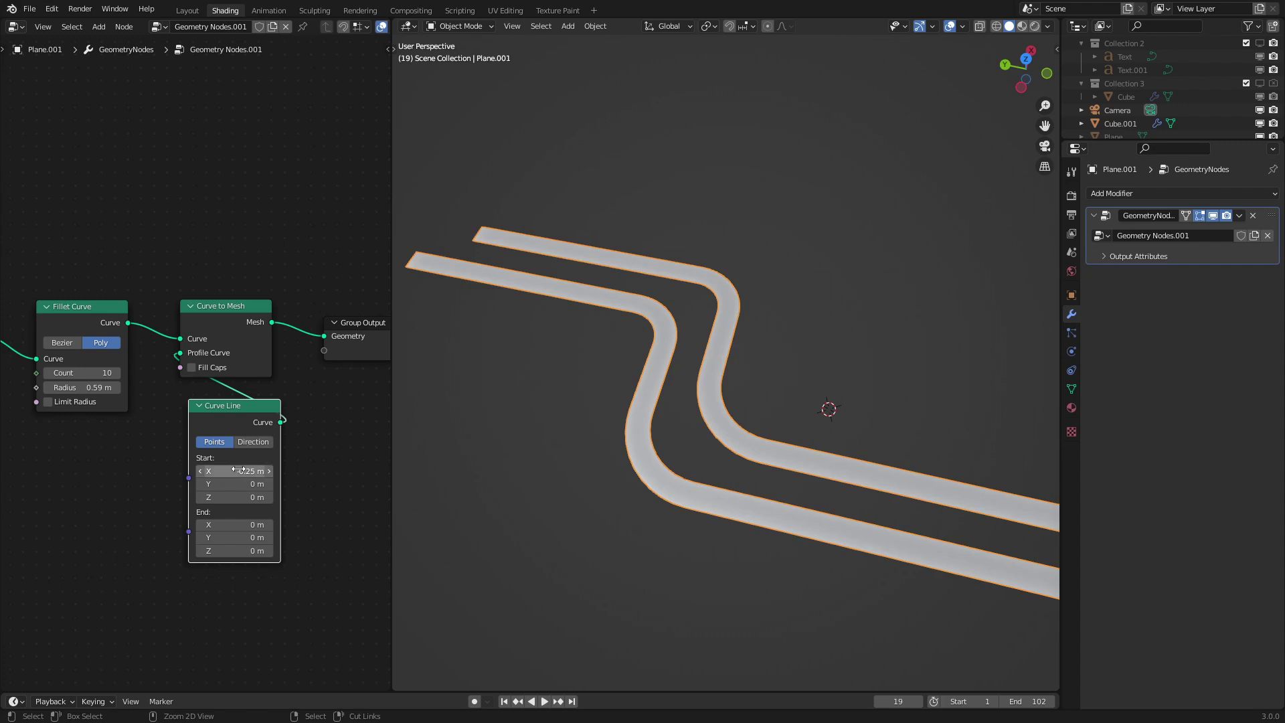
{"action": "key", "text": "ctrl+v"}
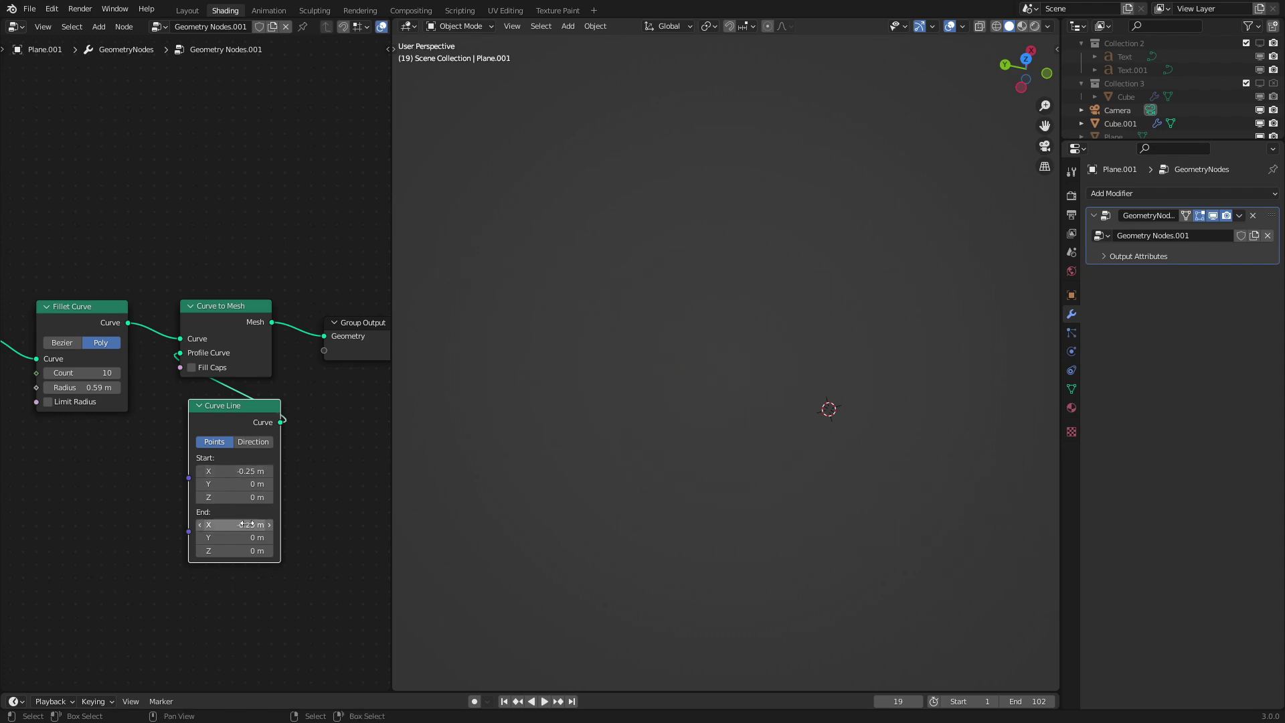
{"action": "key", "text": "minus"}
- Insert a Set Material node between Curve to Mesh and Group Output and assign the material named Material
{"action": "middle_click_drag", "start_coordinate": [475, 496], "coordinate": [508, 331]}
{"action": "middle_click_drag", "start_coordinate": [269, 322], "coordinate": [226, 340]}
{"action": "key", "text": "shift+a"}
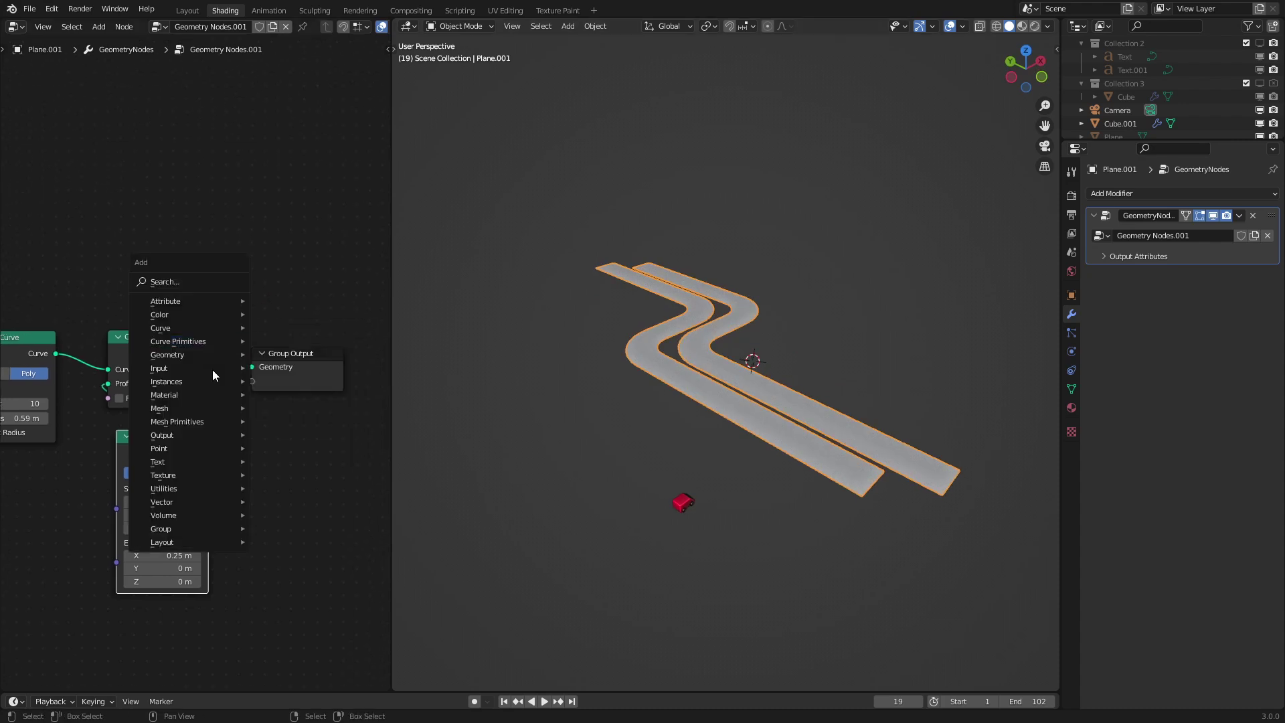
{"action": "mouse_move", "coordinate": [190, 395]}
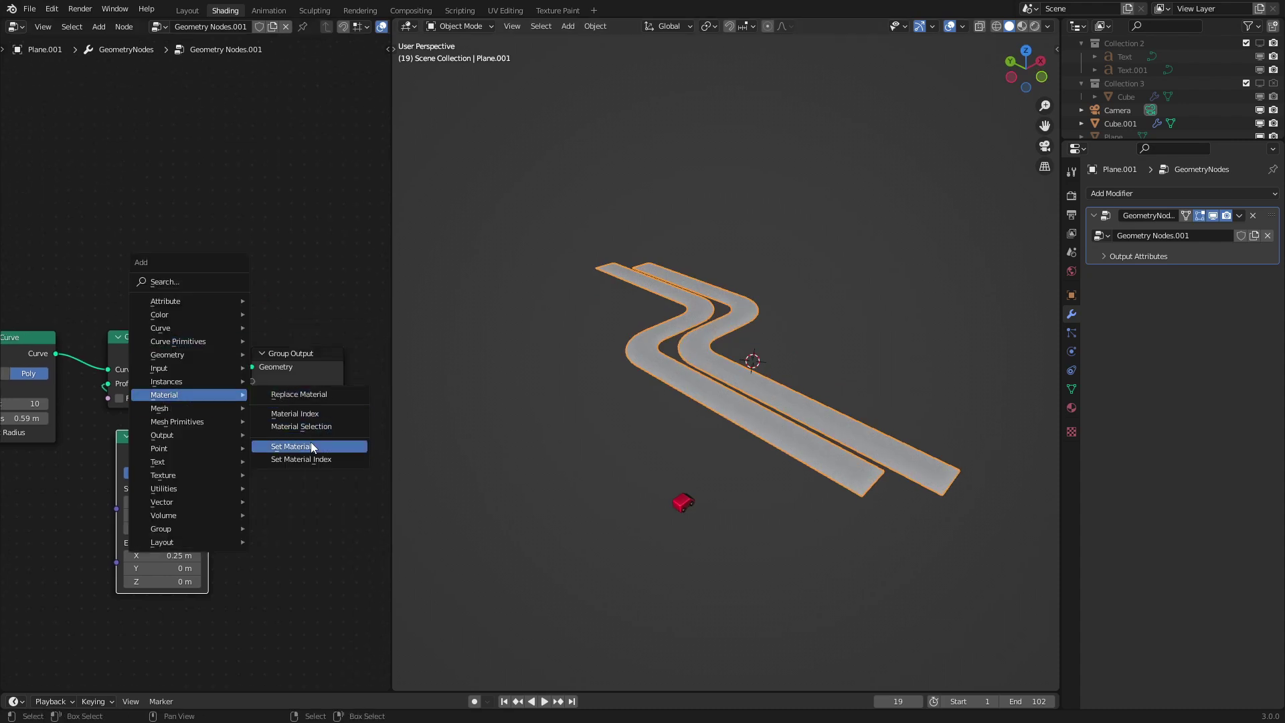
{"action": "left_click", "coordinate": [310, 446]}
{"action": "left_click", "coordinate": [298, 401]}
{"action": "left_click", "coordinate": [298, 411]}
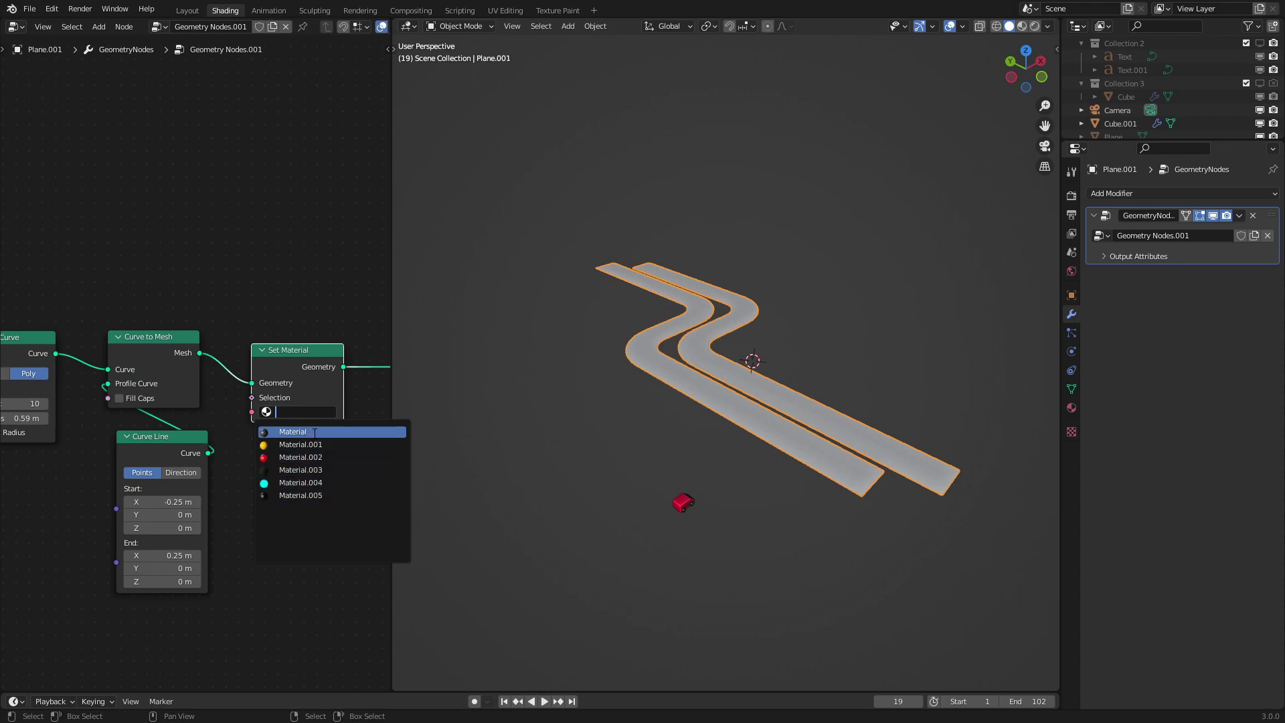
{"action": "left_click", "coordinate": [292, 431]}
- Frame the Curve to Mesh, Curve Line and Set Material nodes together, move the frame upward, and shift Group Output further right
{"action": "middle_click_drag", "start_coordinate": [453, 399], "coordinate": [545, 399]}
{"action": "scroll", "coordinate": [211, 360], "scroll_direction": "down", "scroll_amount": 3}
{"action": "key", "text": "shift+a"}
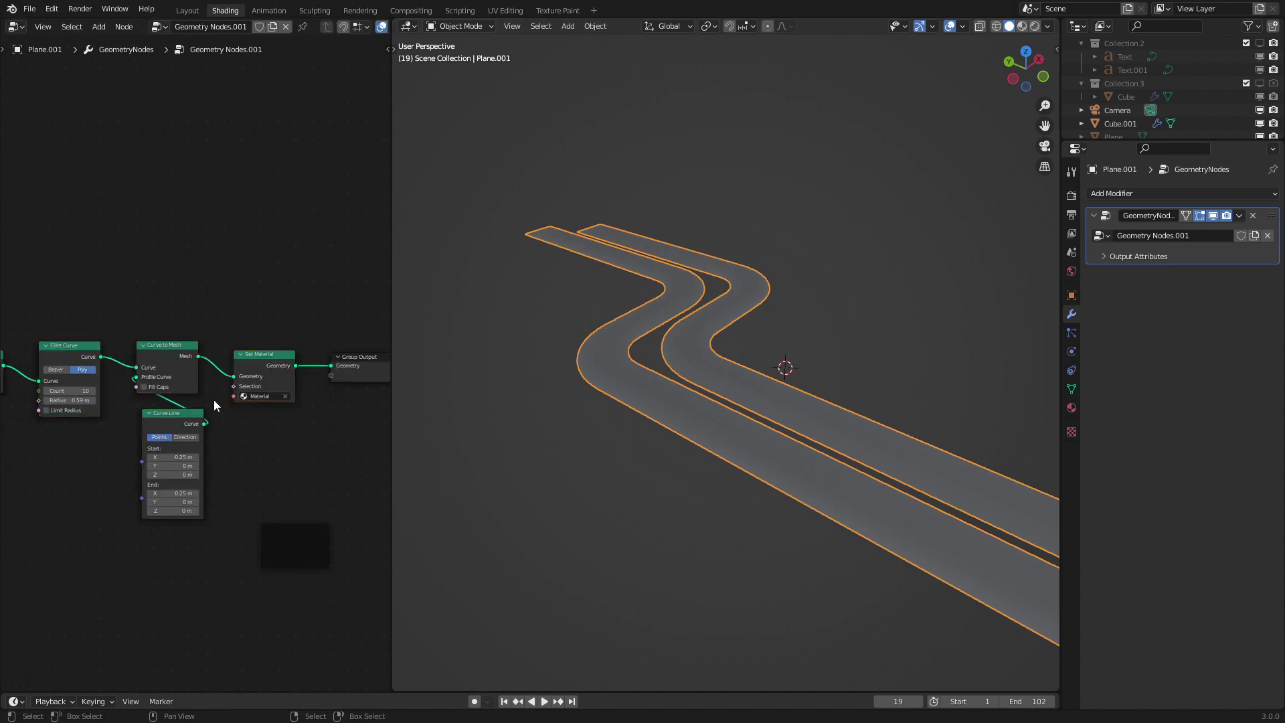
{"action": "key", "text": "c"}
{"action": "left_click", "coordinate": [207, 396]}
{"action": "key", "text": "Escape"}
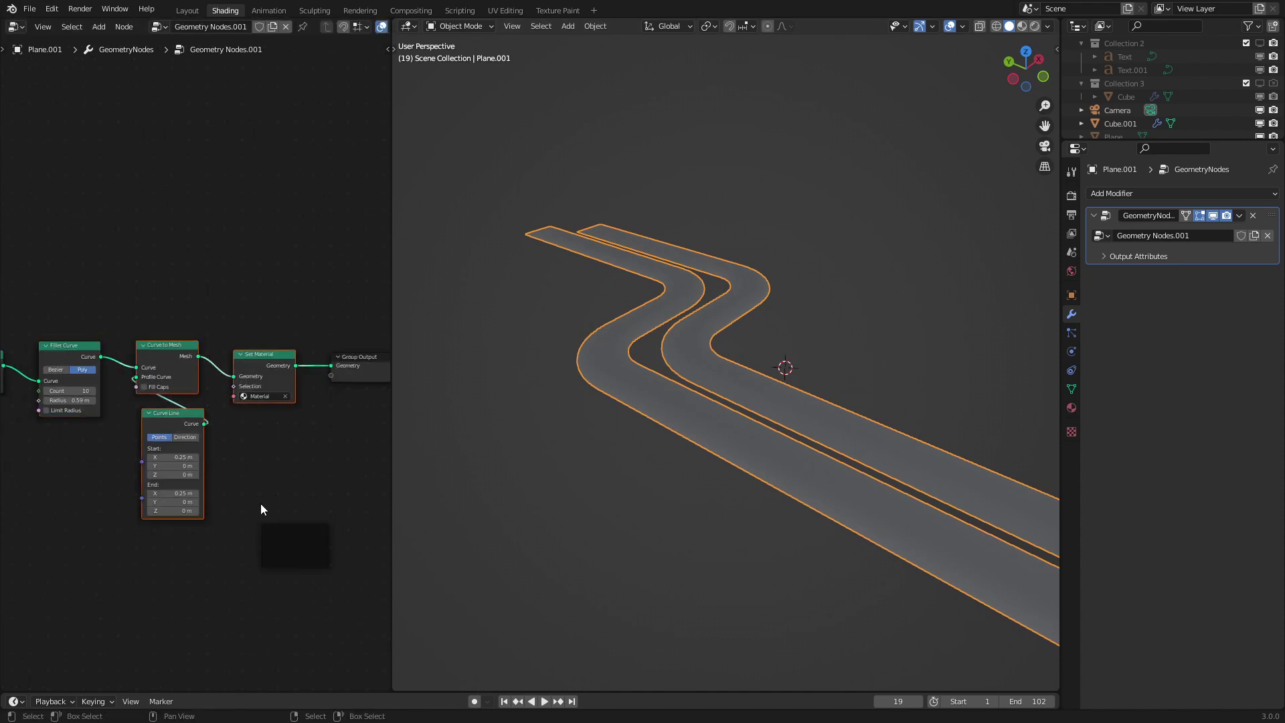
{"action": "left_click", "coordinate": [284, 550], "text": "shift"}
{"action": "key", "text": "ctrl+p"}
{"action": "left_click_drag", "start_coordinate": [253, 417], "coordinate": [267, 228]}
{"action": "middle_click_drag", "start_coordinate": [370, 395], "coordinate": [294, 403]}
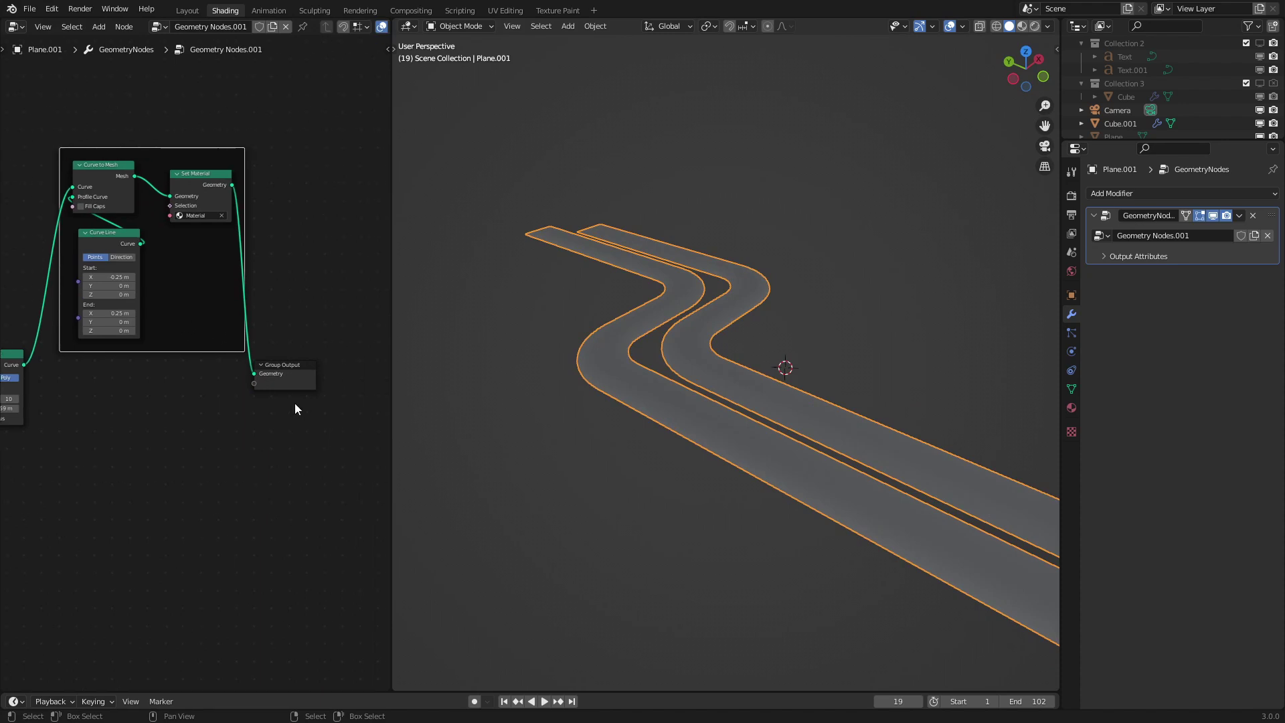
{"action": "left_click_drag", "start_coordinate": [264, 382], "coordinate": [390, 381]}
- Insert a Join Geometry node on the link between Set Material and Group Output
{"action": "key", "text": "shift+a"}
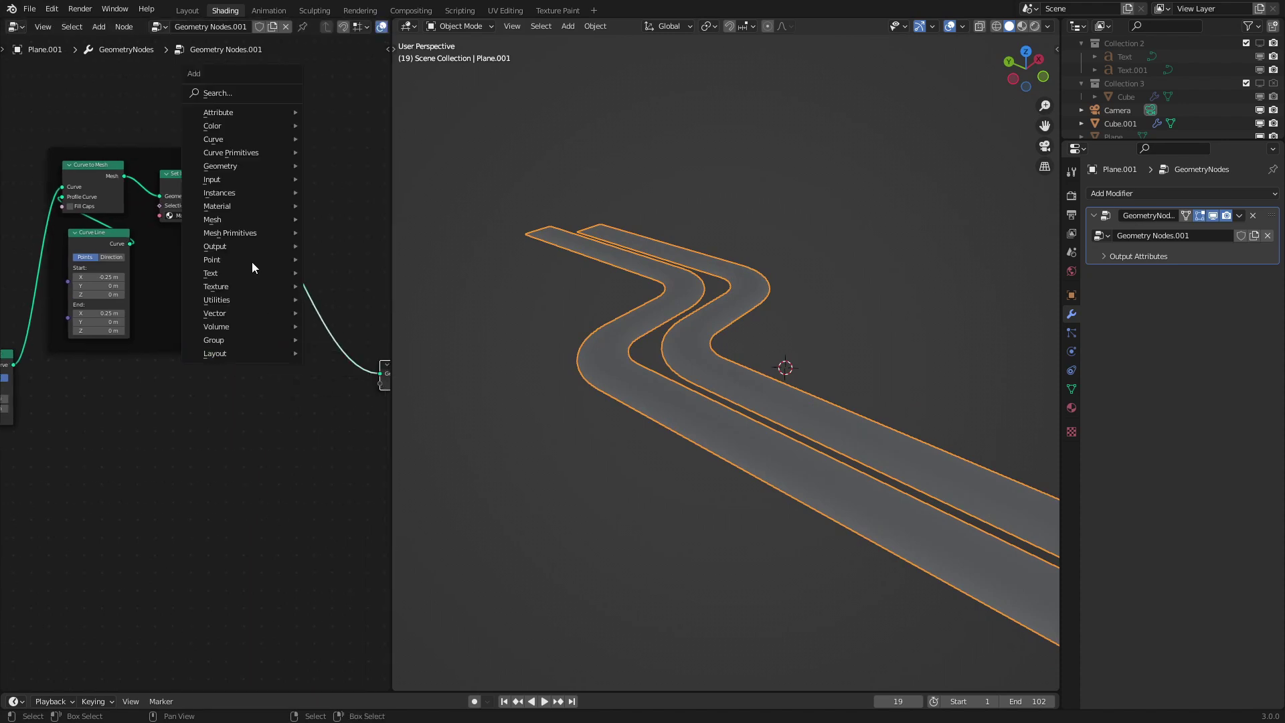
{"action": "mouse_move", "coordinate": [233, 167]}
{"action": "left_click", "coordinate": [338, 218]}
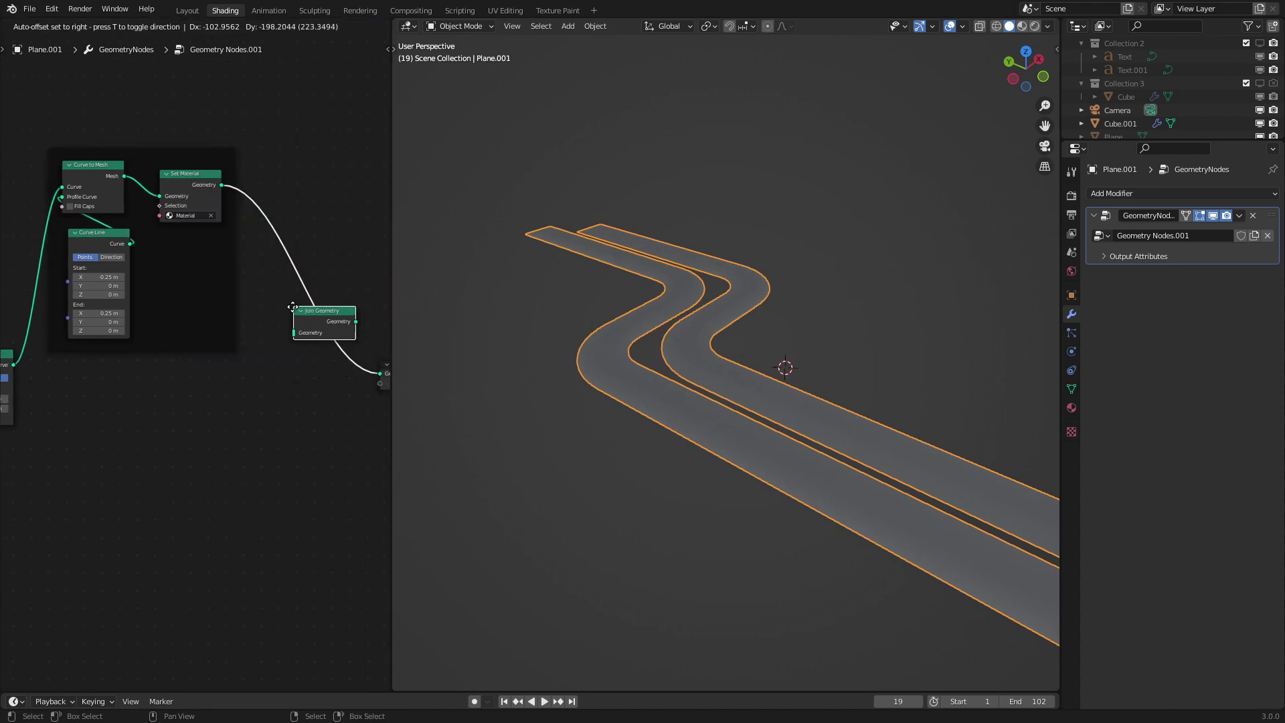
{"action": "left_click", "coordinate": [290, 338]}
- Add a Mesh Line node to the node tree below the Fillet Curve node
{"action": "middle_click_drag", "start_coordinate": [105, 391], "coordinate": [132, 373]}
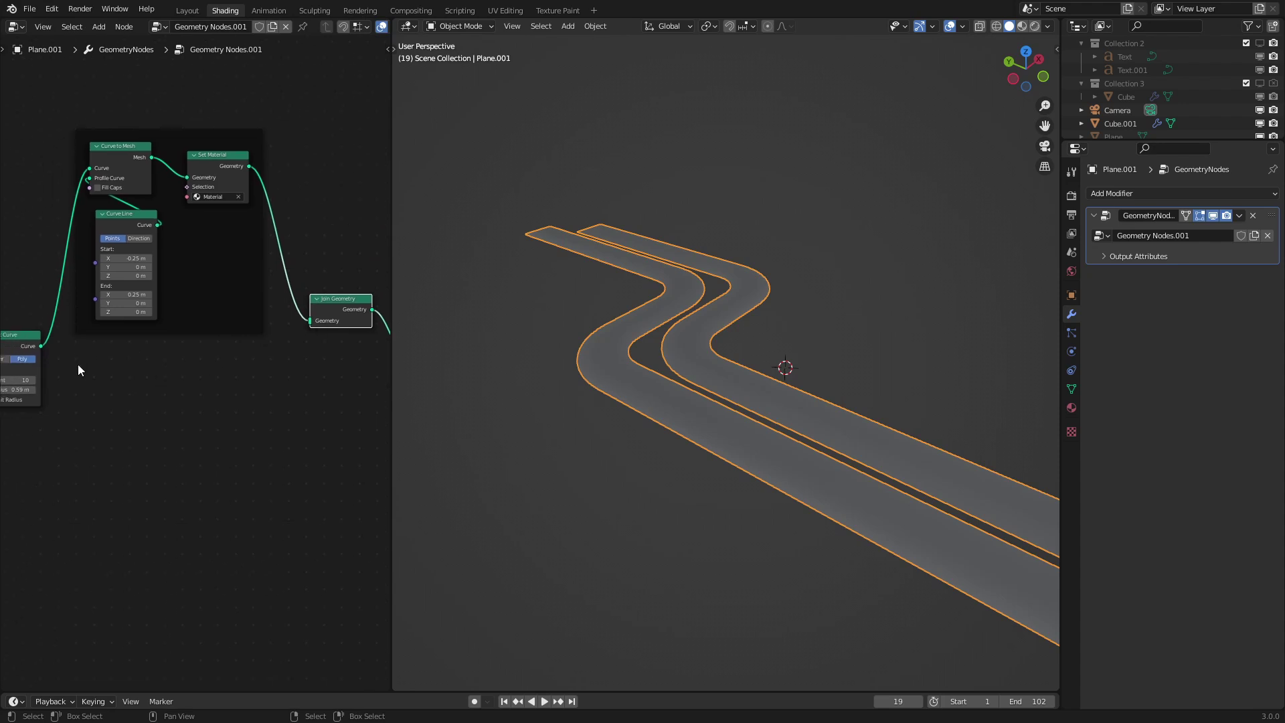
{"action": "middle_click_drag", "start_coordinate": [732, 340], "coordinate": [806, 338]}
{"action": "scroll", "coordinate": [805, 331], "scroll_direction": "down", "scroll_amount": 1}
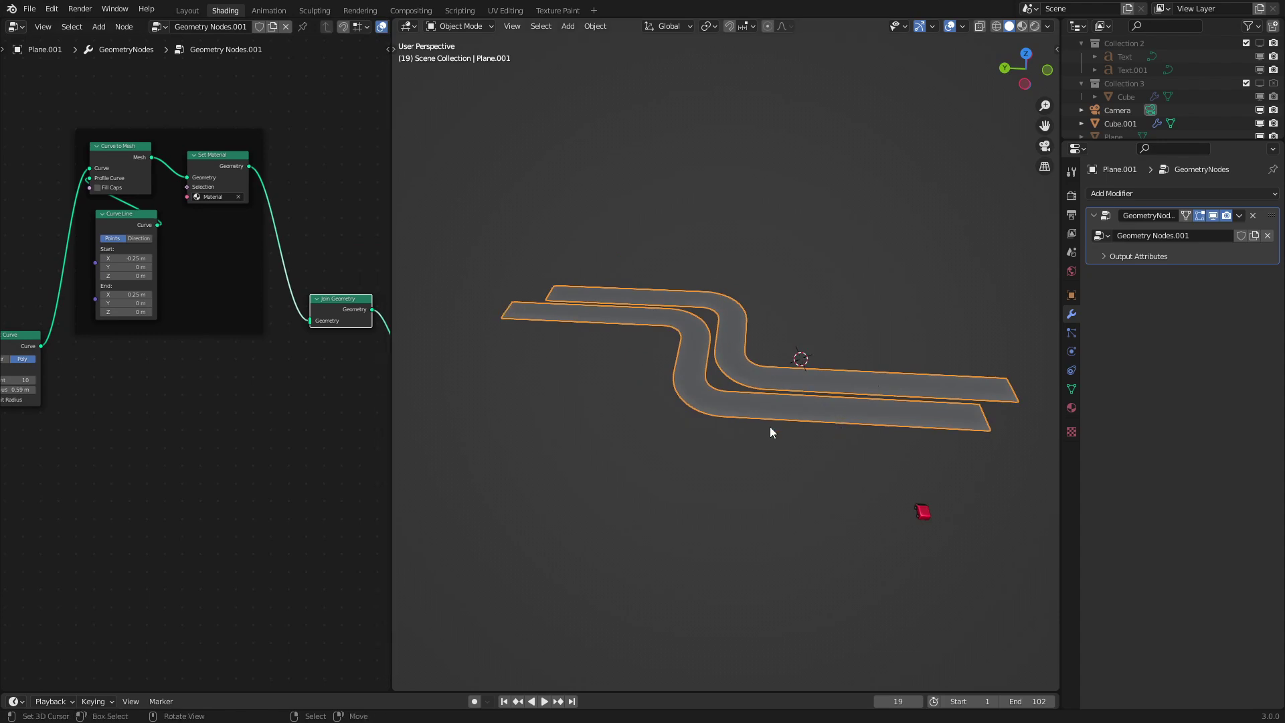
{"action": "middle_click_drag", "start_coordinate": [146, 376], "coordinate": [234, 347]}
{"action": "scroll", "coordinate": [234, 347], "scroll_direction": "down", "scroll_amount": 1}
{"action": "key", "text": "shift+a"}
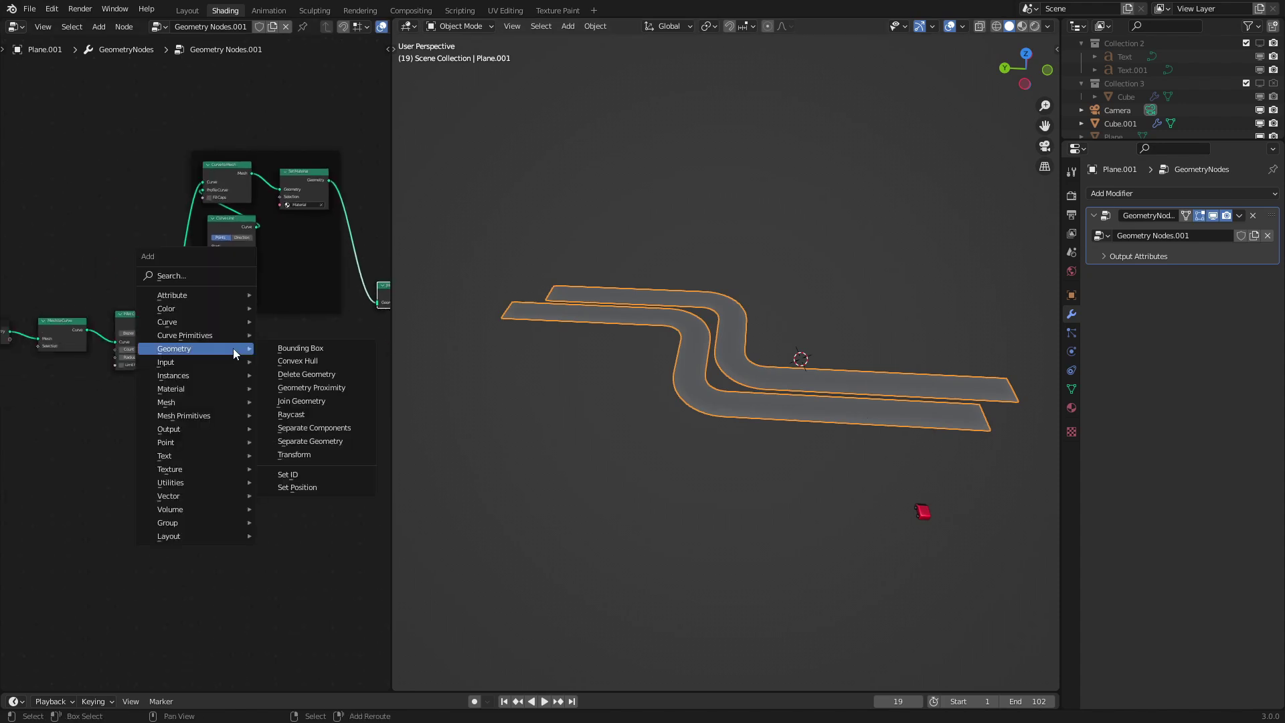
{"action": "left_click", "coordinate": [186, 275]}
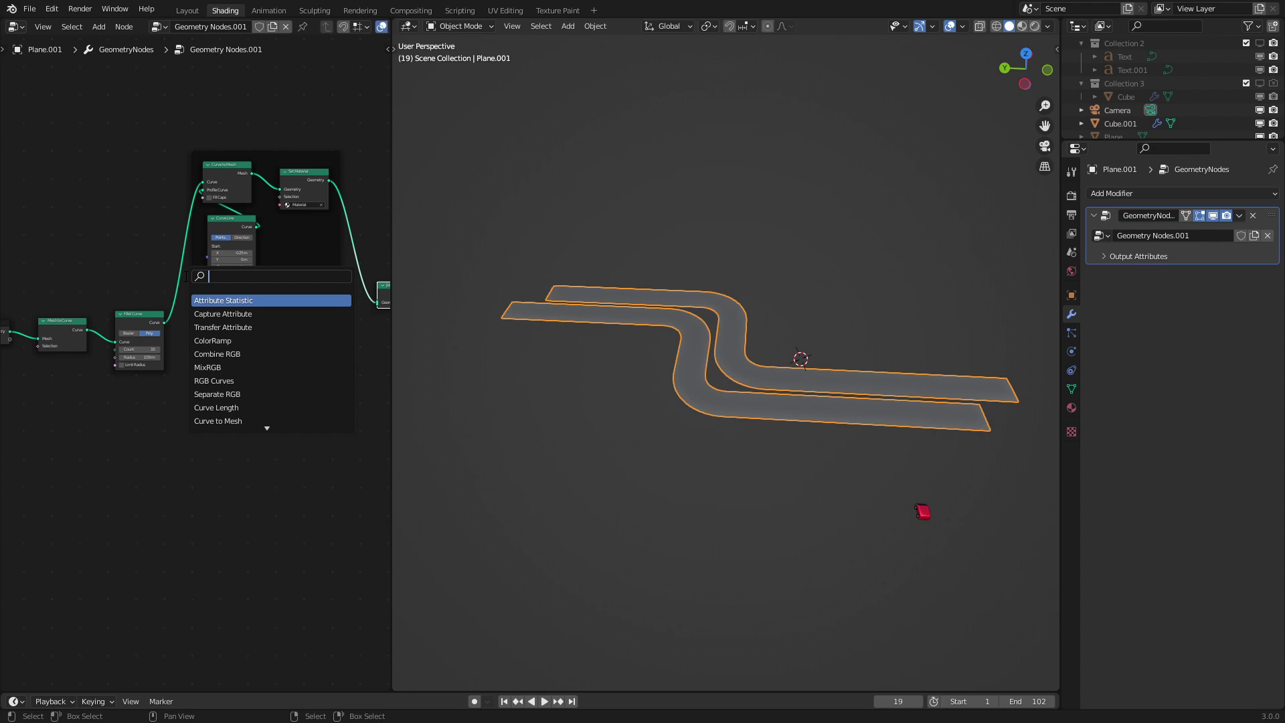
{"action": "type", "text": "me"}
{"action": "key", "text": "Return"}
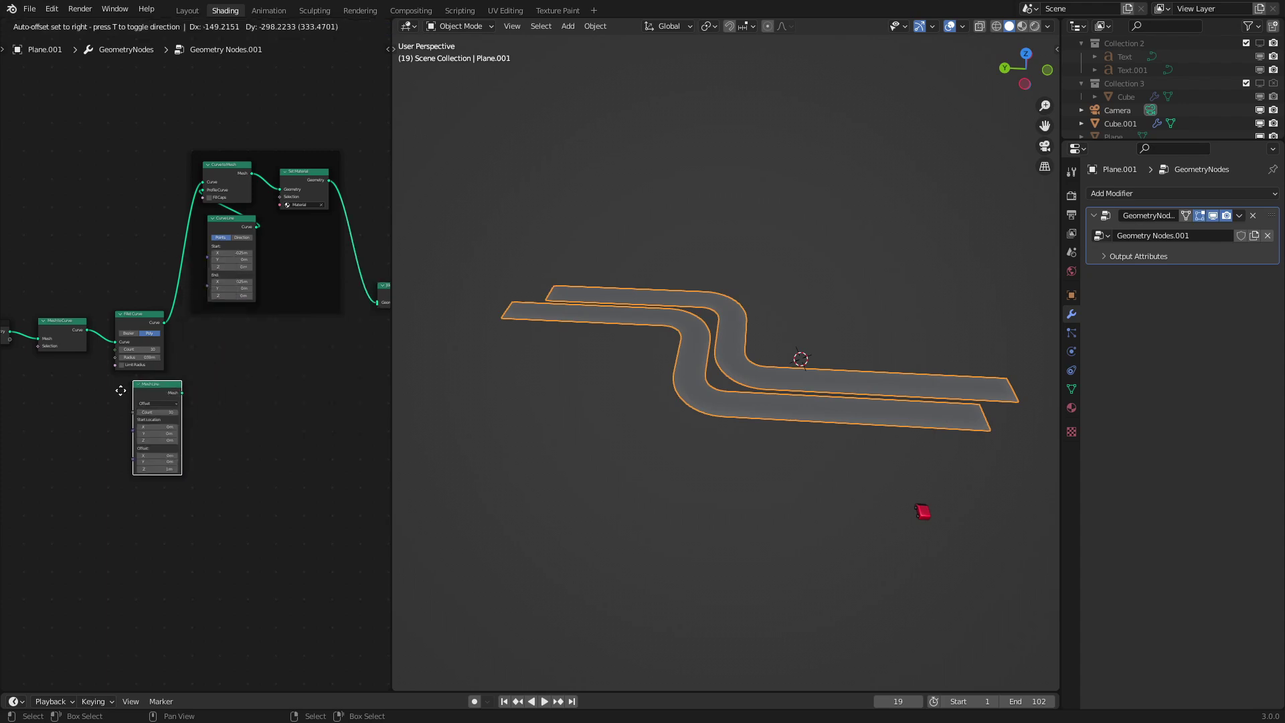
{"action": "left_click", "coordinate": [111, 409]}
- Add a Sample Curve node and connect the Fillet Curve output to its Curve input
{"action": "scroll", "coordinate": [196, 366], "scroll_direction": "up", "scroll_amount": 1}
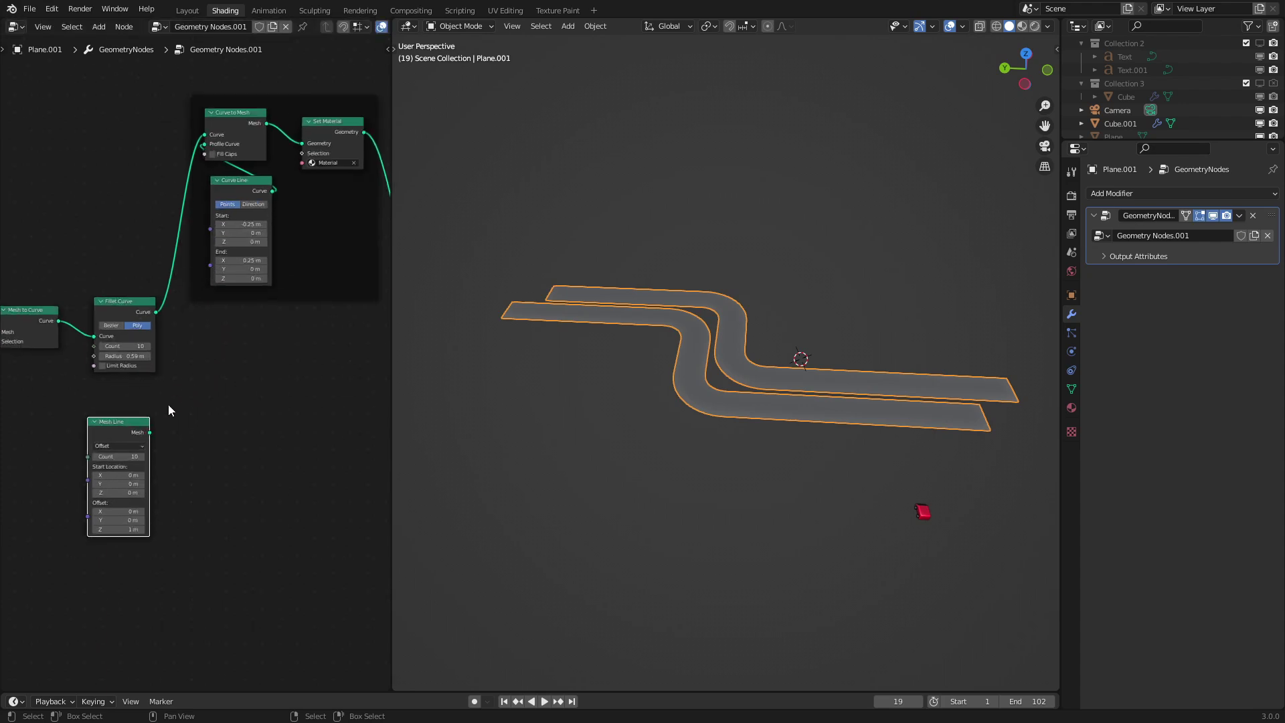
{"action": "scroll", "coordinate": [167, 404], "scroll_direction": "up", "scroll_amount": 1}
{"action": "key", "text": "shift+a"}
{"action": "mouse_move", "coordinate": [186, 360]}
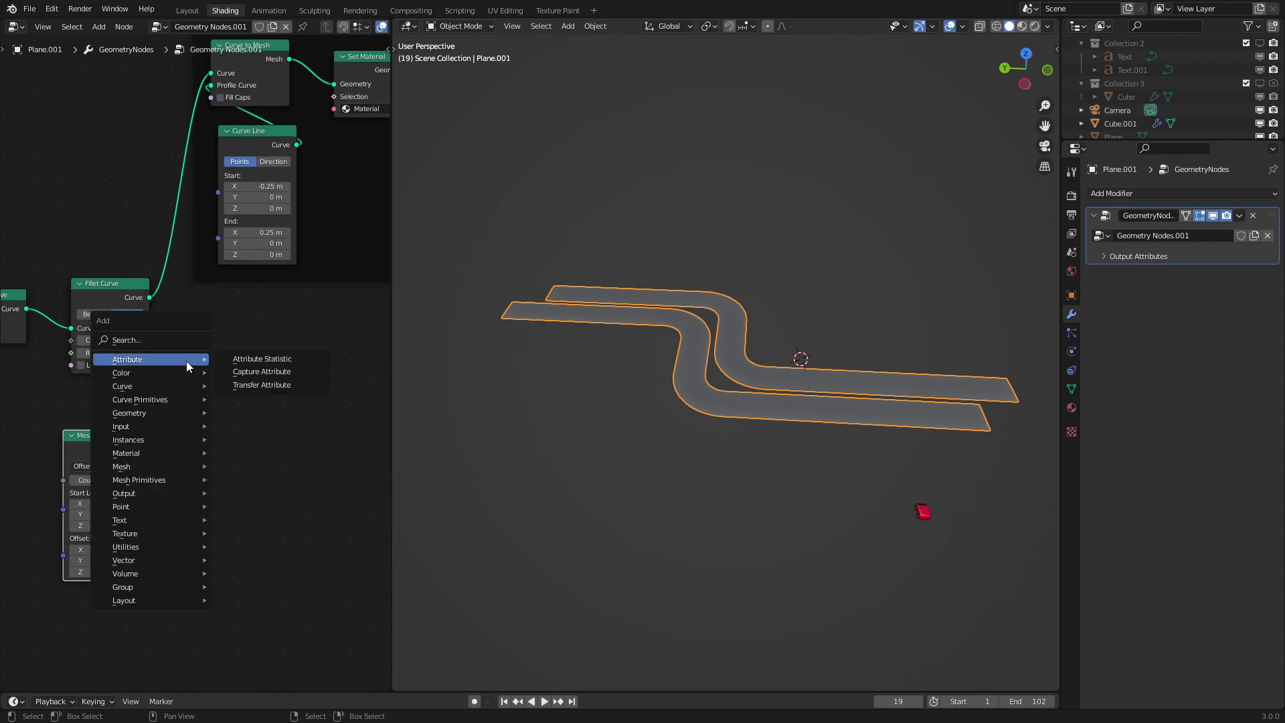
{"action": "mouse_move", "coordinate": [139, 396]}
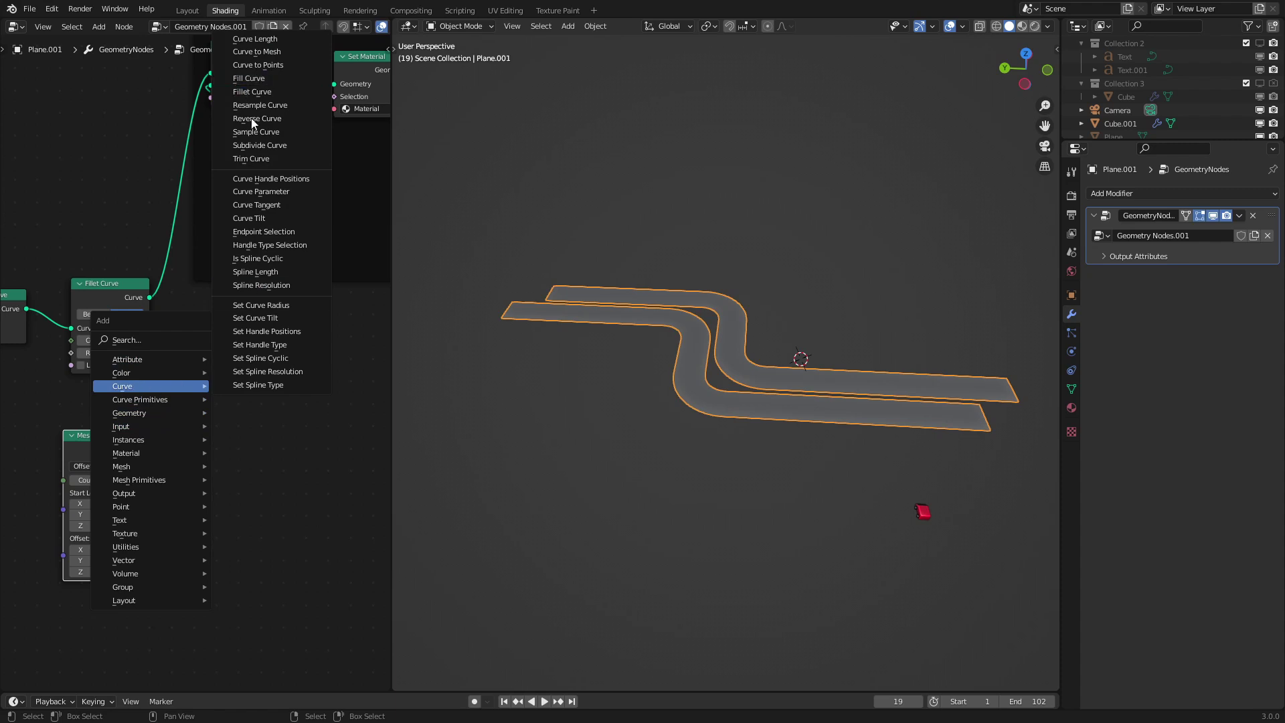
{"action": "left_click", "coordinate": [256, 131]}
{"action": "left_click", "coordinate": [192, 327]}
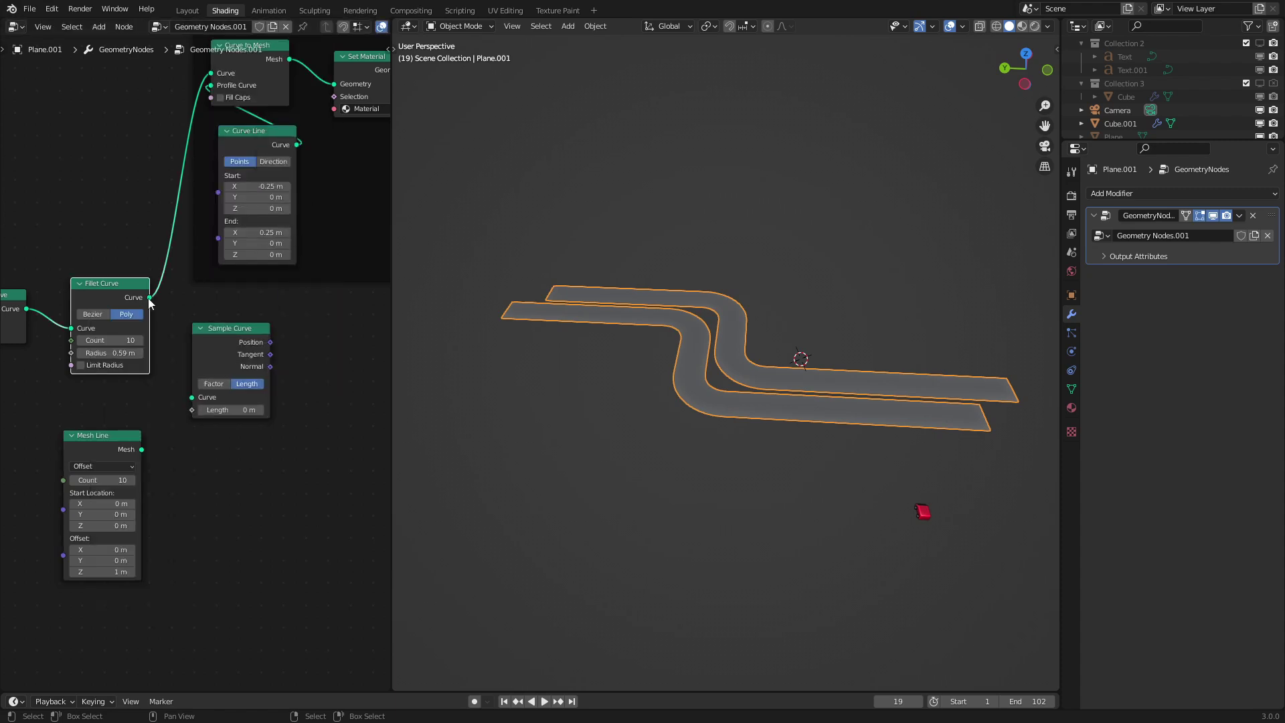
{"action": "left_click_drag", "start_coordinate": [149, 298], "coordinate": [192, 397]}
- Reposition the Mesh Line node lower and to the right, leaving space beneath Sample Curve
{"action": "scroll", "coordinate": [227, 336], "scroll_direction": "up", "scroll_amount": 2}
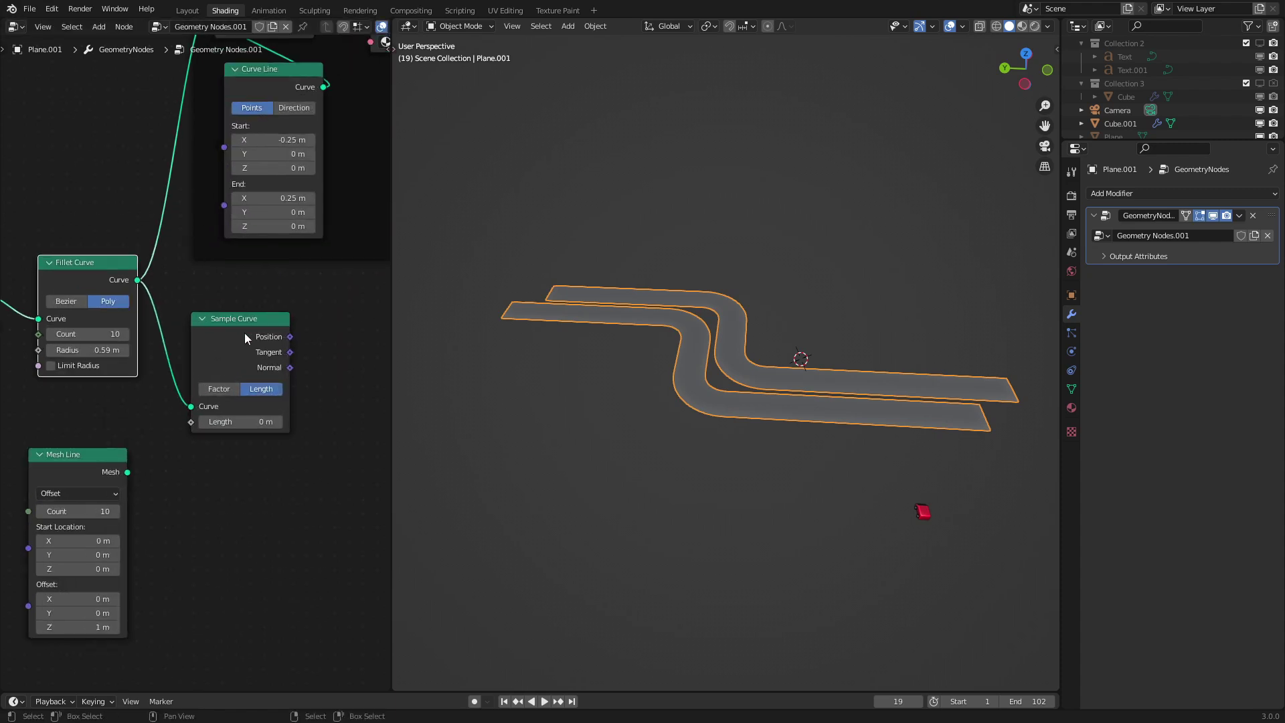
{"action": "left_click", "coordinate": [261, 334]}
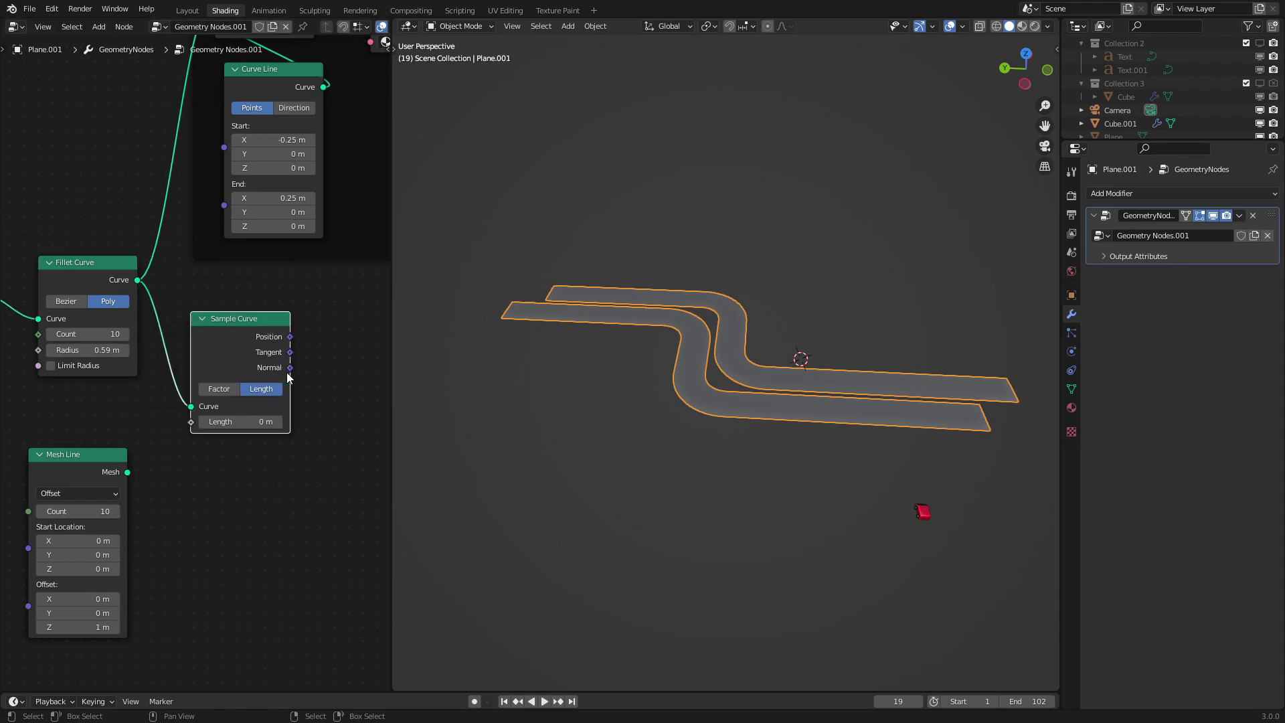
{"action": "scroll", "coordinate": [766, 388], "scroll_direction": "up", "scroll_amount": 2}
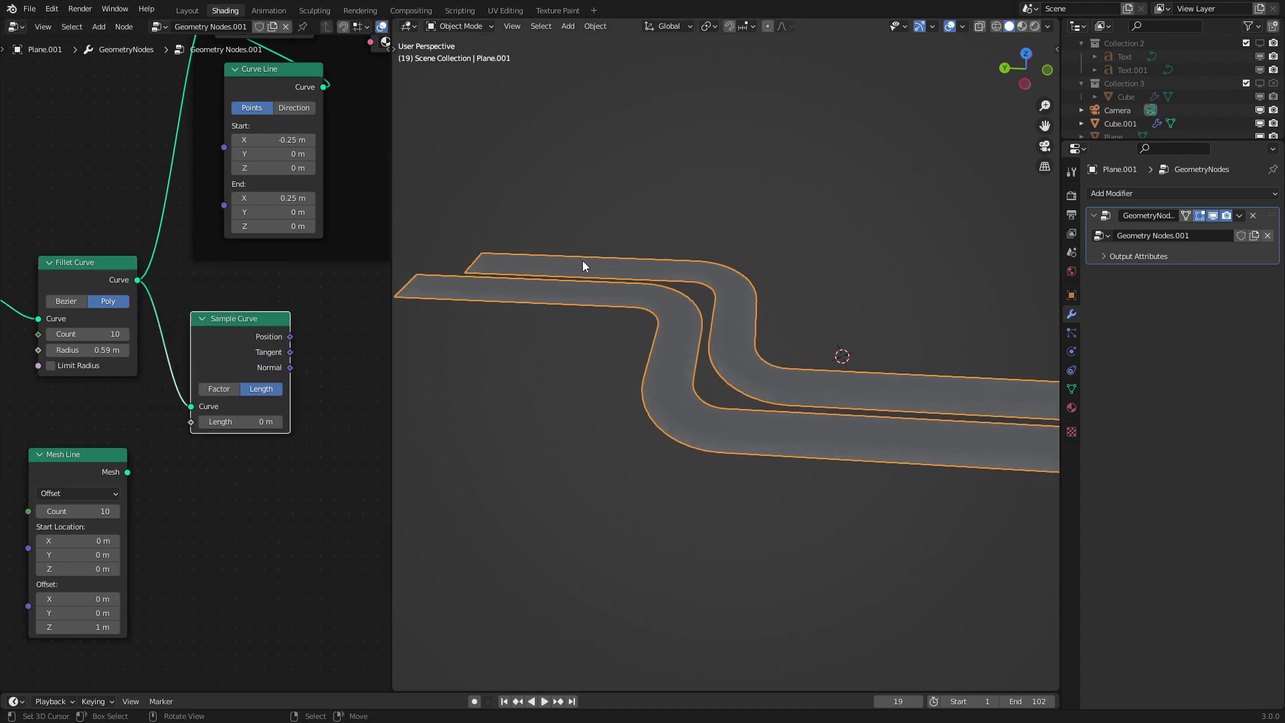
{"action": "left_click_drag", "start_coordinate": [85, 468], "coordinate": [155, 501]}
{"action": "scroll", "coordinate": [198, 479], "scroll_direction": "down", "scroll_amount": 3}
{"action": "left_click_drag", "start_coordinate": [197, 462], "coordinate": [180, 475]}
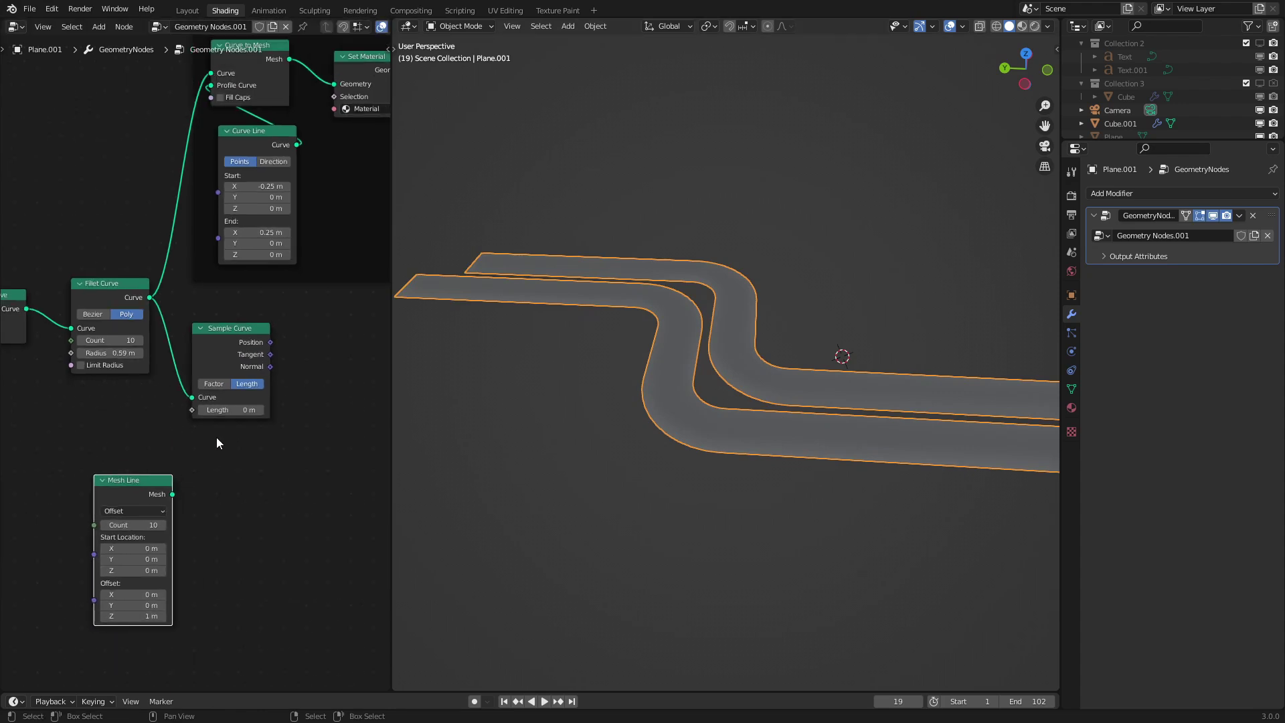
- Add a Set Position node, feeding its Geometry from Mesh Line and its Position from Sample Curve's Position output
{"action": "middle_click_drag", "start_coordinate": [251, 450], "coordinate": [180, 437]}
{"action": "key", "text": "shift+a"}
{"action": "left_click", "coordinate": [154, 391]}
{"action": "type", "text": "se"}
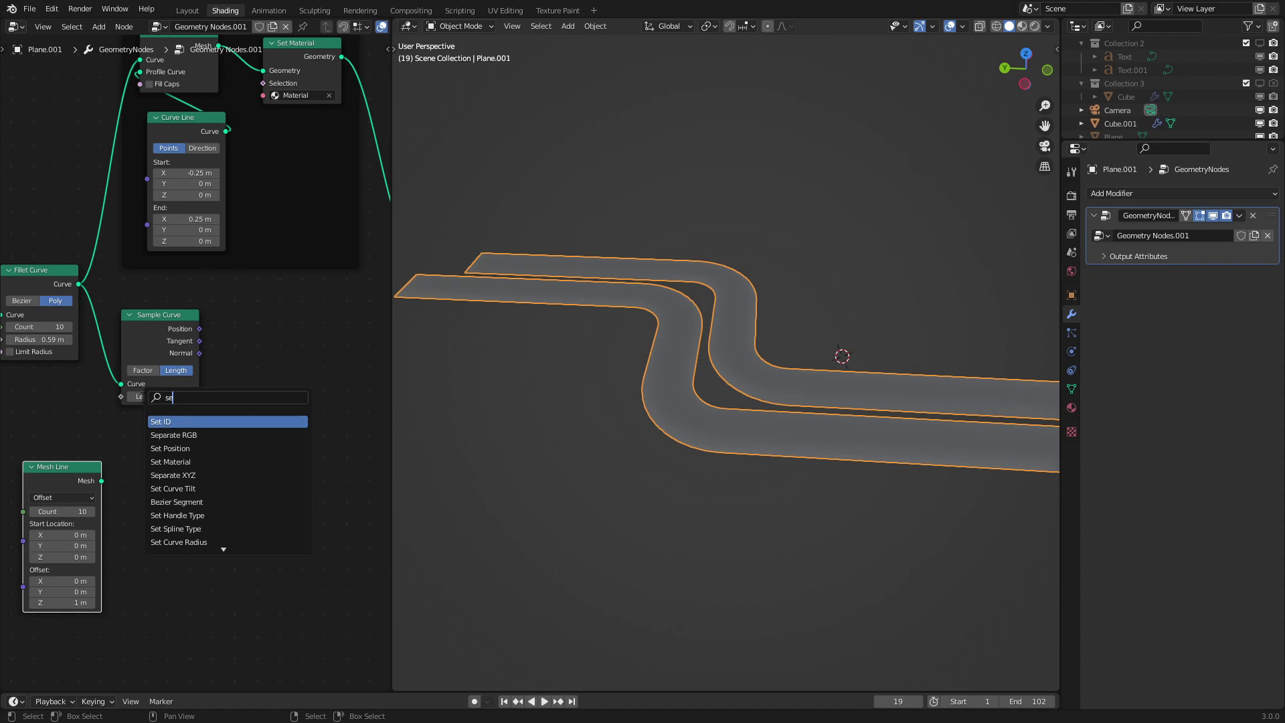
{"action": "left_click", "coordinate": [188, 449]}
{"action": "left_click", "coordinate": [238, 488]}
{"action": "left_click_drag", "start_coordinate": [101, 480], "coordinate": [188, 460]}
{"action": "left_click_drag", "start_coordinate": [199, 329], "coordinate": [188, 485]}
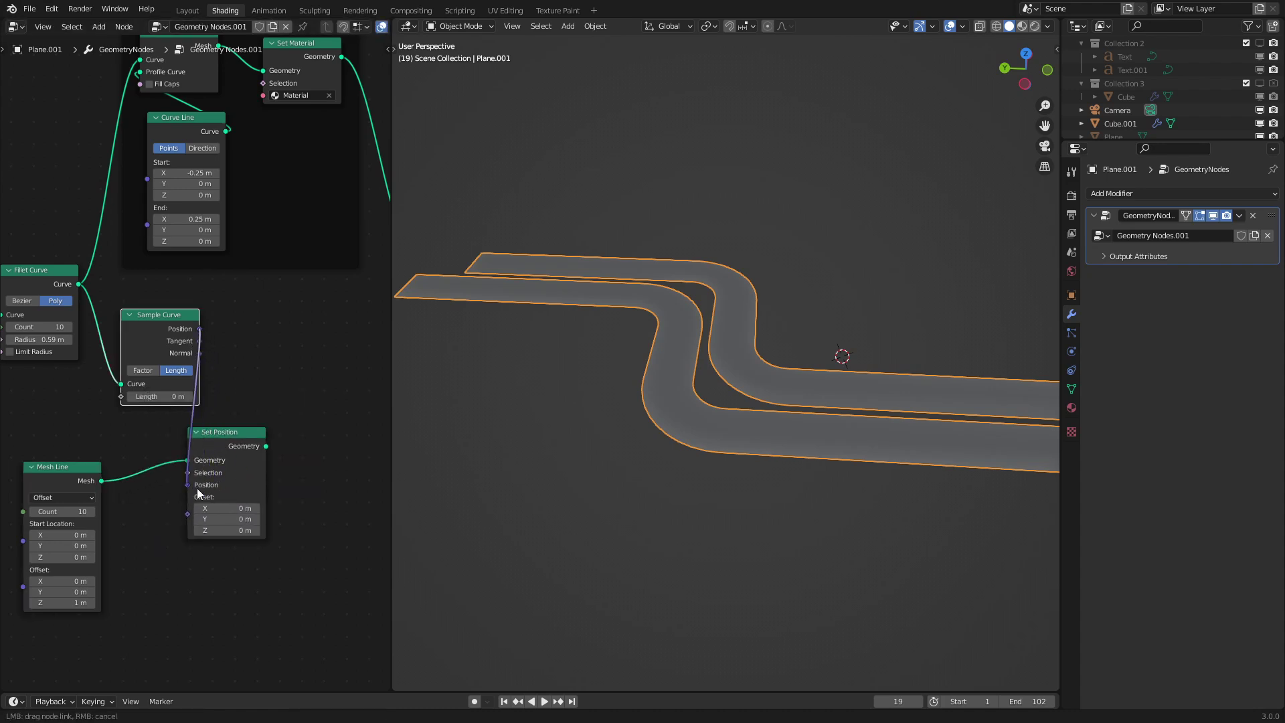
- Connect Set Position's geometry directly to Group Output to preview it on its own
{"action": "middle_click_drag", "start_coordinate": [264, 440], "coordinate": [156, 460]}
{"action": "scroll", "coordinate": [156, 459], "scroll_direction": "down", "scroll_amount": 3}
{"action": "left_click_drag", "start_coordinate": [139, 438], "coordinate": [343, 327]}
{"action": "scroll", "coordinate": [639, 407], "scroll_direction": "down", "scroll_amount": 3}
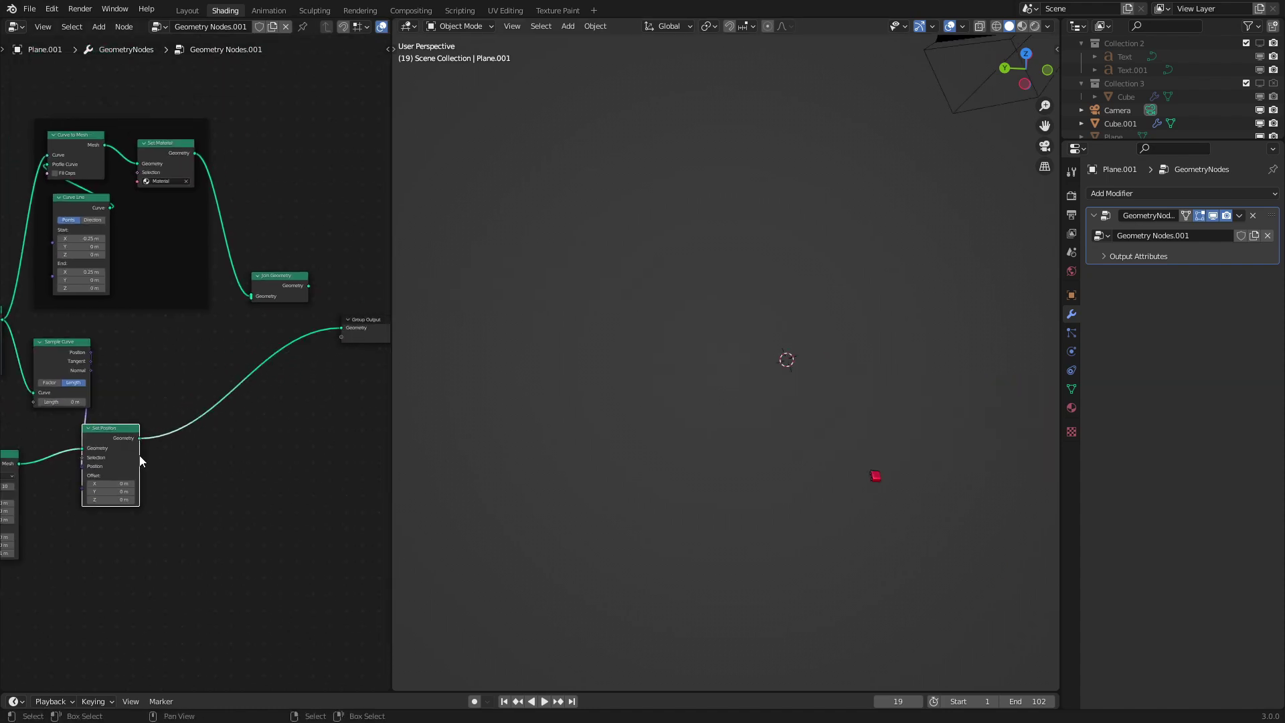
- Move Mesh Line to the left and insert a Mesh to Points node between it and Set Position
{"action": "middle_click_drag", "start_coordinate": [138, 430], "coordinate": [332, 373]}
{"action": "left_click_drag", "start_coordinate": [206, 405], "coordinate": [100, 400]}
{"action": "scroll", "coordinate": [196, 365], "scroll_direction": "up", "scroll_amount": 4}
{"action": "key", "text": "shift+a"}
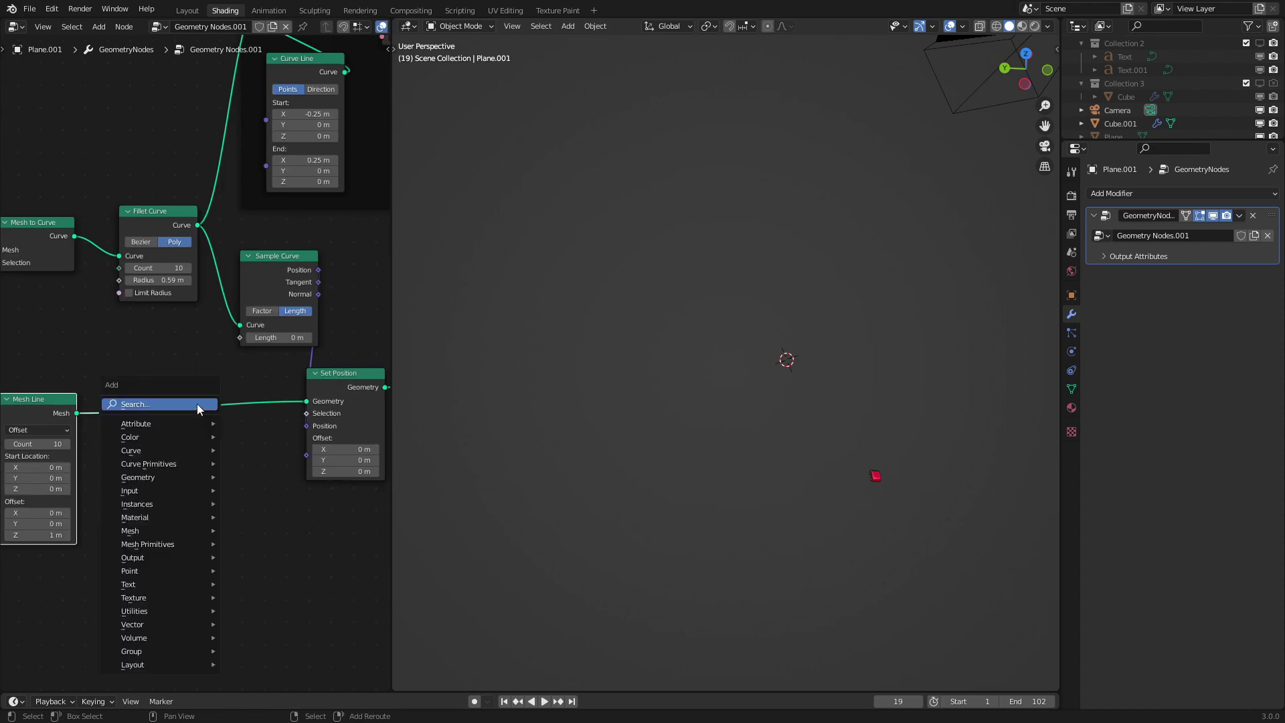
{"action": "mouse_move", "coordinate": [148, 535]}
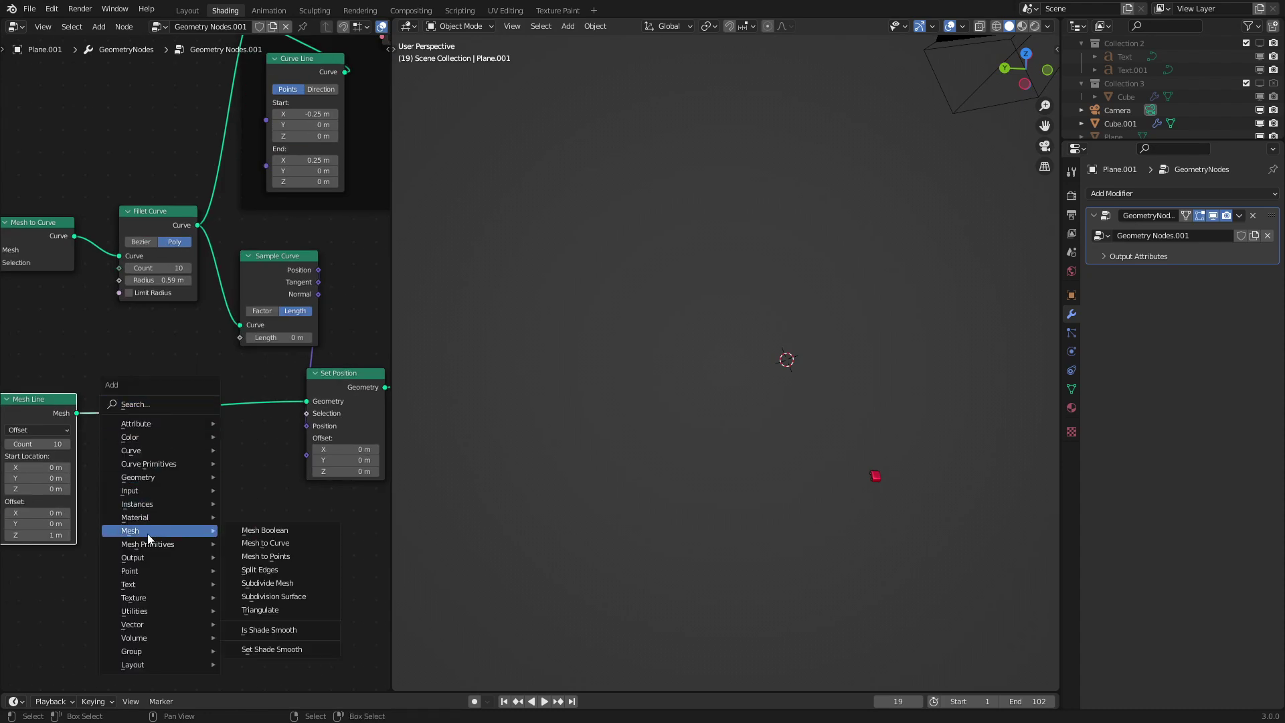
{"action": "left_click", "coordinate": [266, 556]}
{"action": "left_click", "coordinate": [150, 385]}
- Test Sample Curve's Length by raising it to about 0.9 m and returning it to 0 m
{"action": "middle_click_drag", "start_coordinate": [820, 398], "coordinate": [700, 395], "text": "shift"}
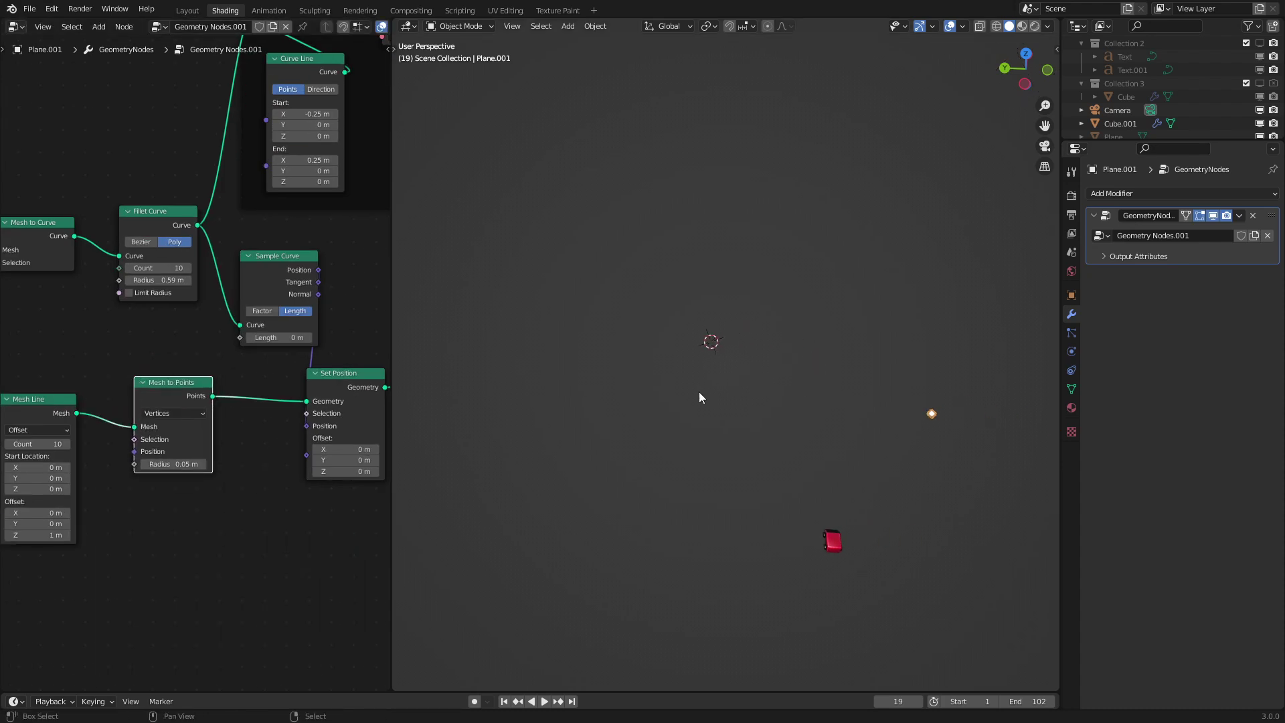
{"action": "left_click_drag", "start_coordinate": [303, 340], "coordinate": [333, 340]}
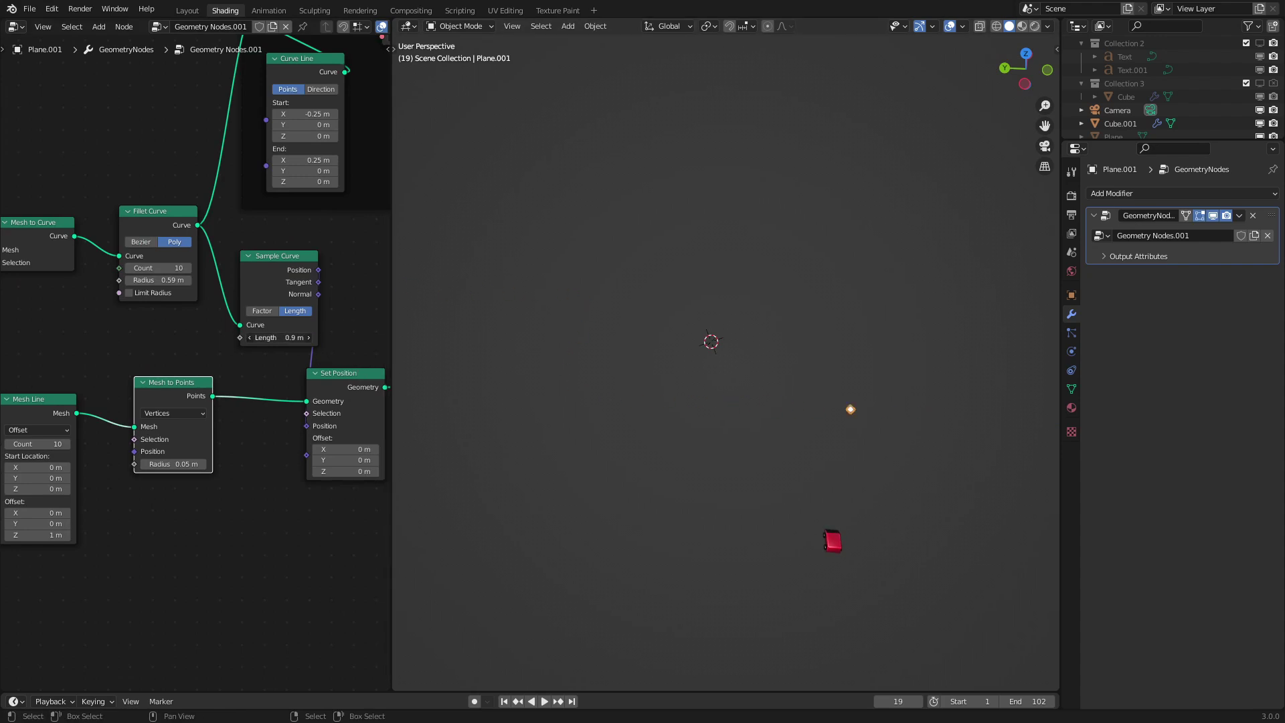
{"action": "left_click_drag", "start_coordinate": [295, 338], "coordinate": [314, 338]}
- Connect Set Position's geometry to Join Geometry, and link the Join Geometry output to Group Output
{"action": "scroll", "coordinate": [311, 270], "scroll_direction": "down", "scroll_amount": 6}
{"action": "middle_click_drag", "start_coordinate": [312, 269], "coordinate": [94, 326]}
{"action": "scroll", "coordinate": [101, 415], "scroll_direction": "up", "scroll_amount": 4}
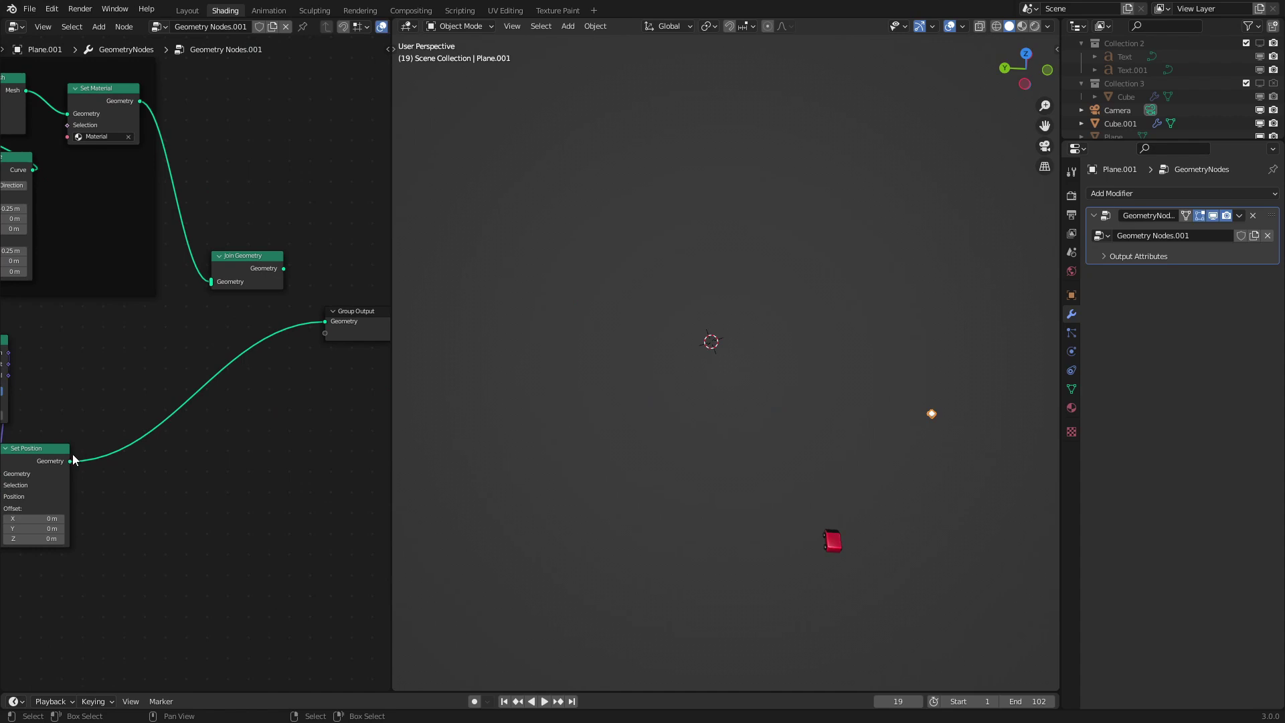
{"action": "left_click_drag", "start_coordinate": [73, 455], "coordinate": [91, 439]}
{"action": "left_click_drag", "start_coordinate": [212, 284], "coordinate": [211, 283]}
{"action": "left_click_drag", "start_coordinate": [284, 268], "coordinate": [325, 321]}
- Try adjusting the Mesh to Points radius and the Sample Curve length
{"action": "middle_click_drag", "start_coordinate": [215, 455], "coordinate": [110, 390]}
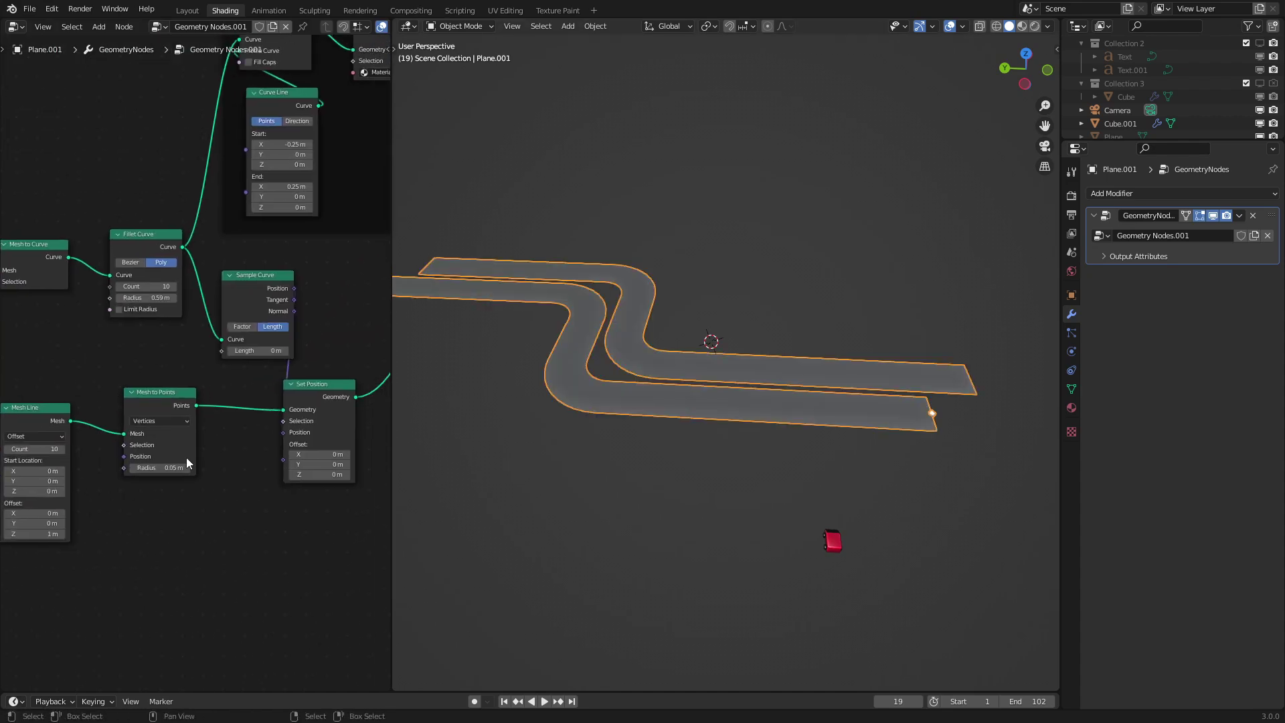
{"action": "left_click_drag", "start_coordinate": [167, 468], "coordinate": [215, 468], "text": "shift"}
{"action": "right_click", "coordinate": [168, 468]}
{"action": "left_click_drag", "start_coordinate": [258, 350], "coordinate": [255, 349]}
- Move the Mesh Line and Mesh to Points nodes down and add a float Random Value node above Mesh Line
{"action": "left_click", "coordinate": [120, 434]}
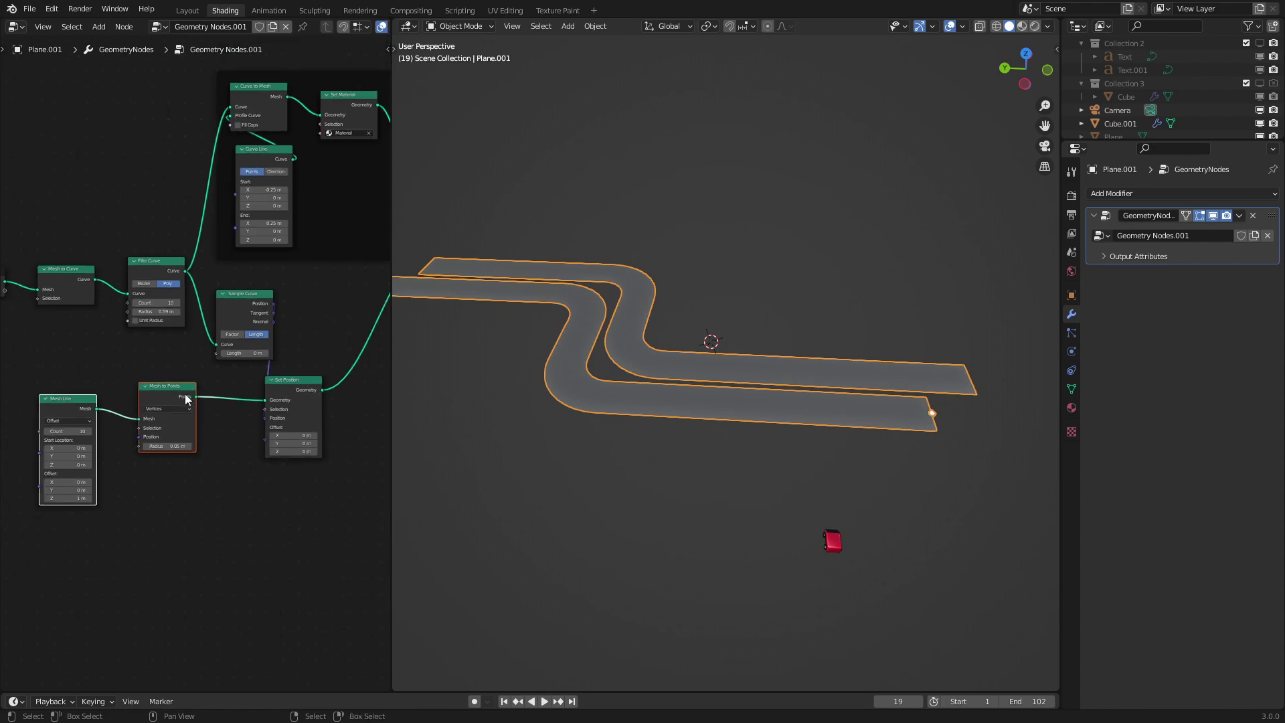
{"action": "left_click_drag", "start_coordinate": [186, 399], "coordinate": [225, 447]}
{"action": "scroll", "coordinate": [235, 355], "scroll_direction": "up", "scroll_amount": 3}
{"action": "key", "text": "shift+a"}
{"action": "mouse_move", "coordinate": [85, 359]}
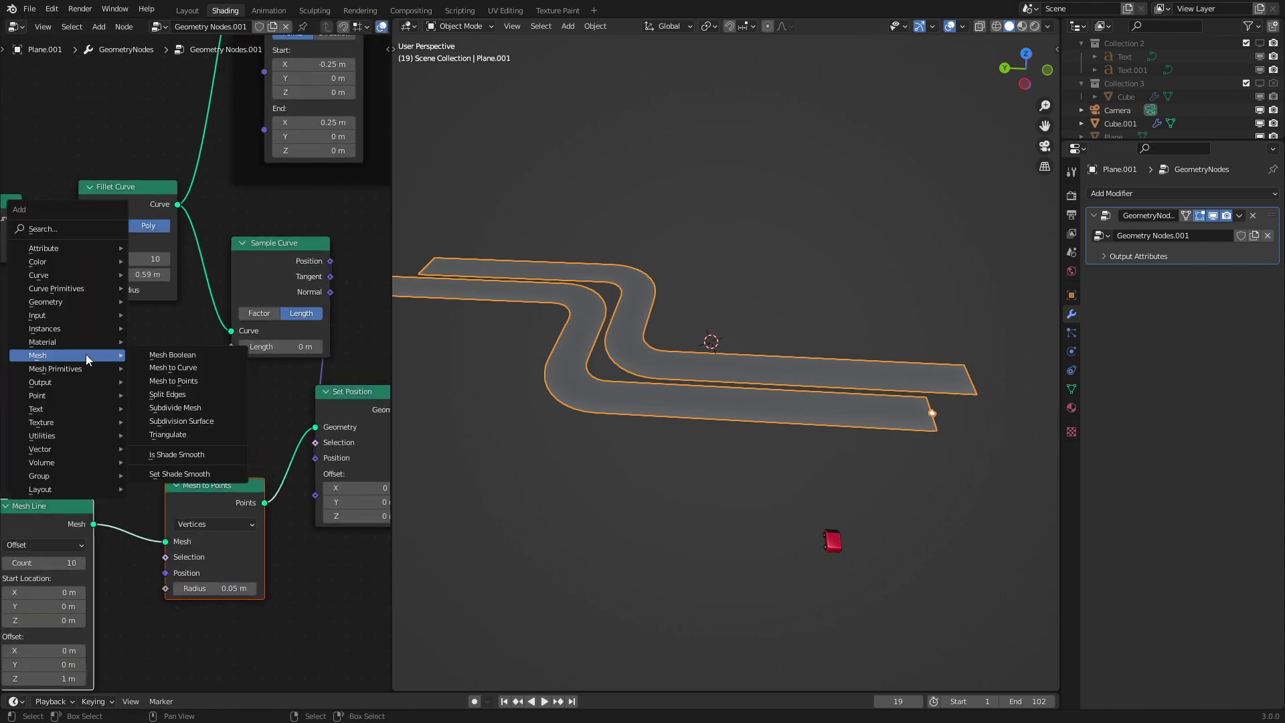
{"action": "left_click", "coordinate": [58, 226]}
{"action": "type", "text": "ra"}
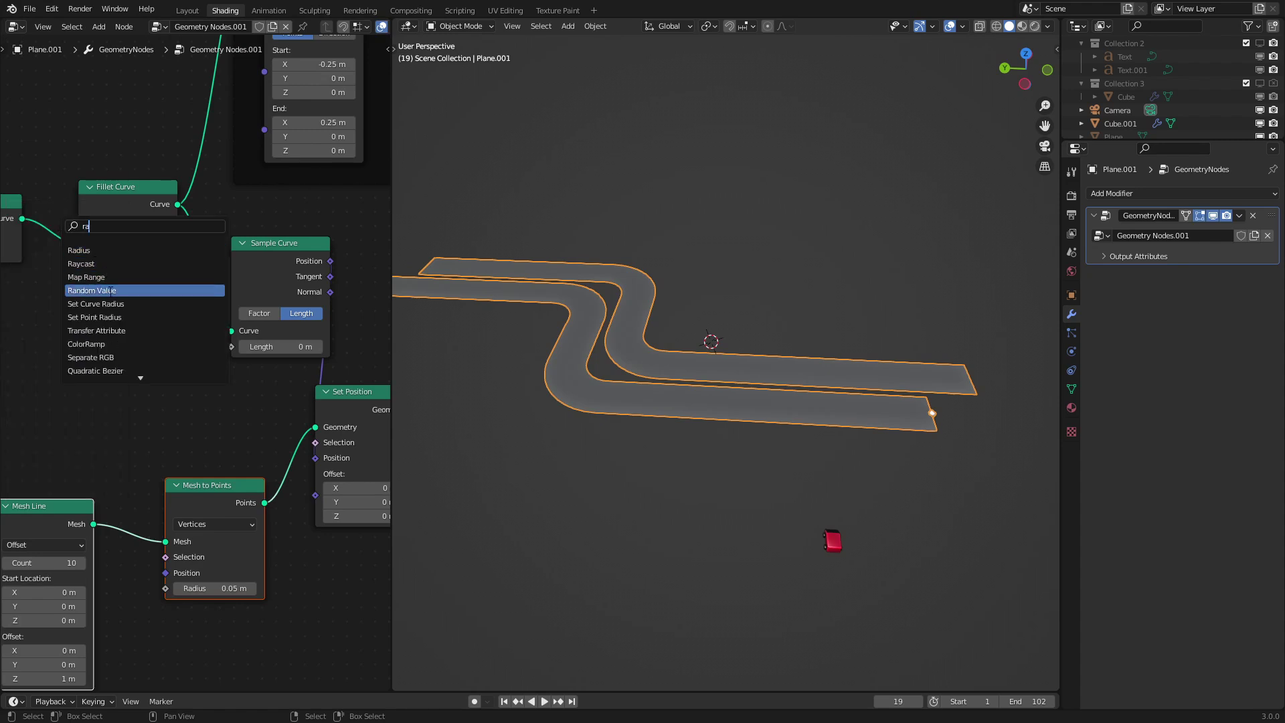
{"action": "left_click", "coordinate": [109, 290]}
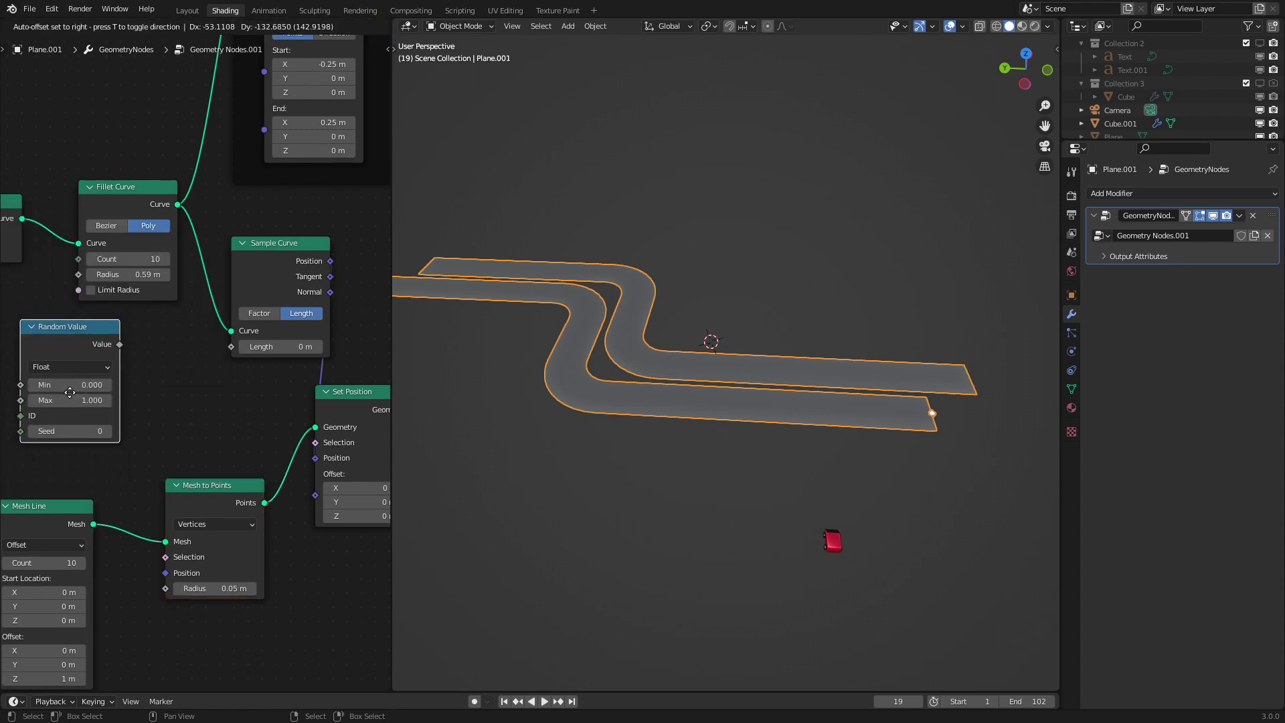
- Switch Sample Curve to Factor mode and try its Factor slider, leaving it at 0.000
{"action": "left_click", "coordinate": [260, 313]}
{"action": "left_click_drag", "start_coordinate": [247, 347], "coordinate": [258, 346]}
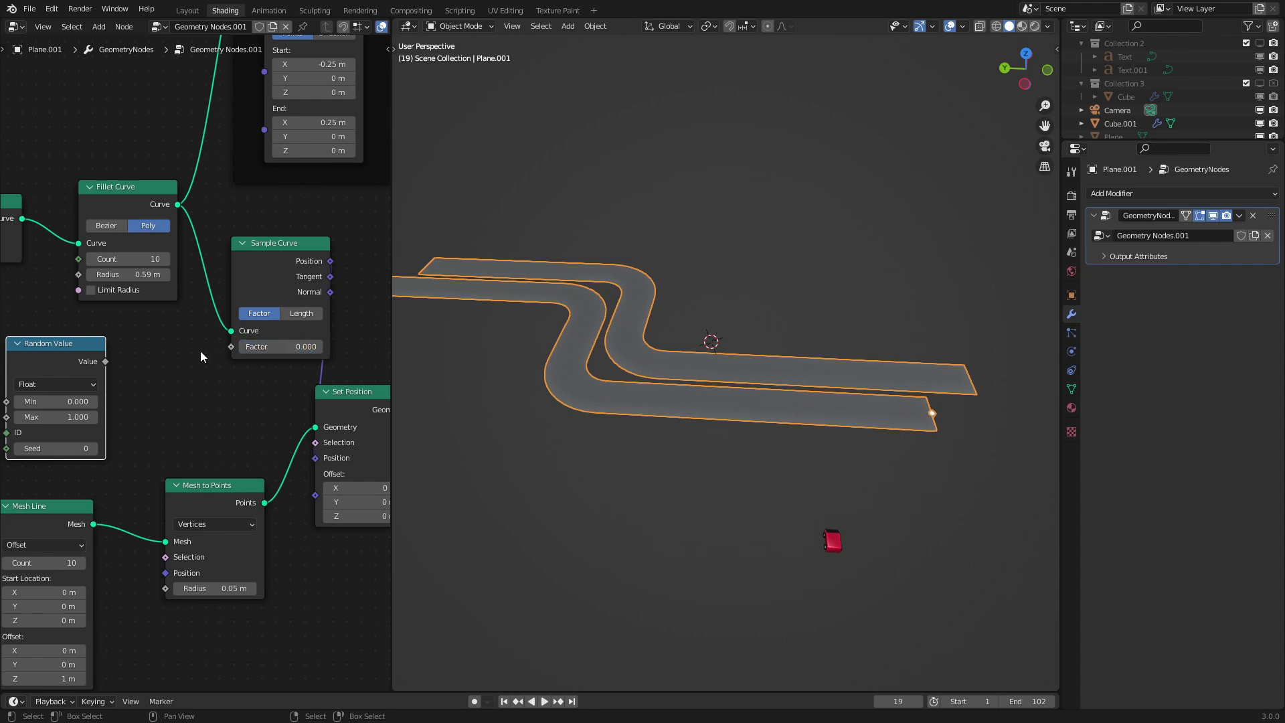
- Link Random Value's output to Sample Curve's Factor and raise the Mesh Line count to 168
{"action": "left_click_drag", "start_coordinate": [103, 363], "coordinate": [231, 347]}
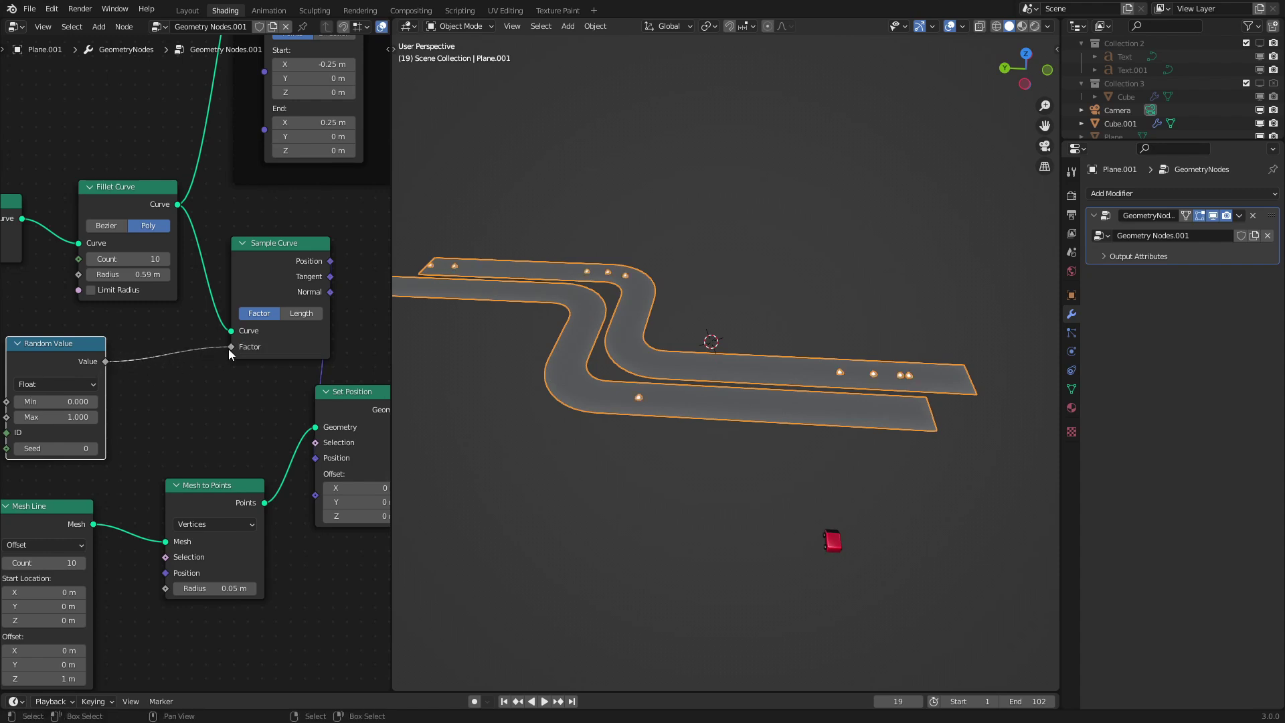
{"action": "mouse_move", "coordinate": [612, 405]}
{"action": "middle_mouse_down"}
{"action": "mouse_move", "coordinate": [632, 394]}
{"action": "mouse_move", "coordinate": [601, 411]}
{"action": "middle_mouse_up"}
{"action": "scroll", "coordinate": [601, 411], "scroll_direction": "up", "scroll_amount": 4}
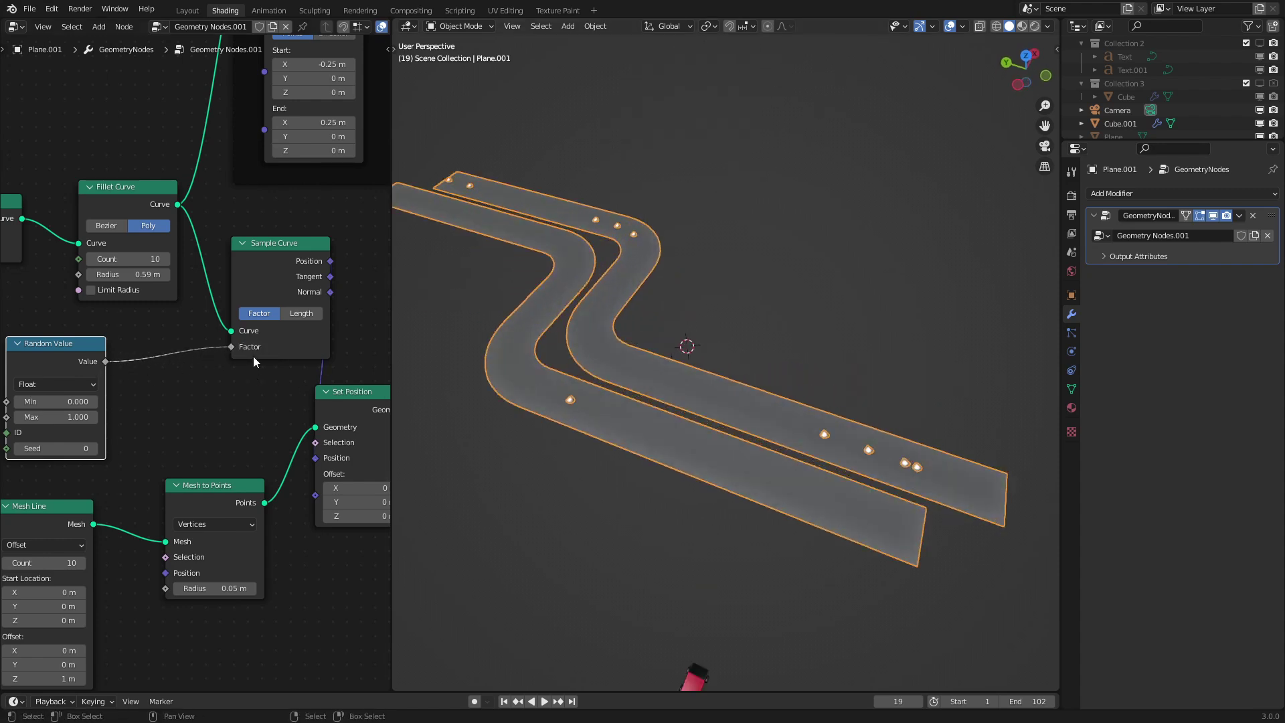
{"action": "middle_click_drag", "start_coordinate": [69, 588], "coordinate": [95, 543]}
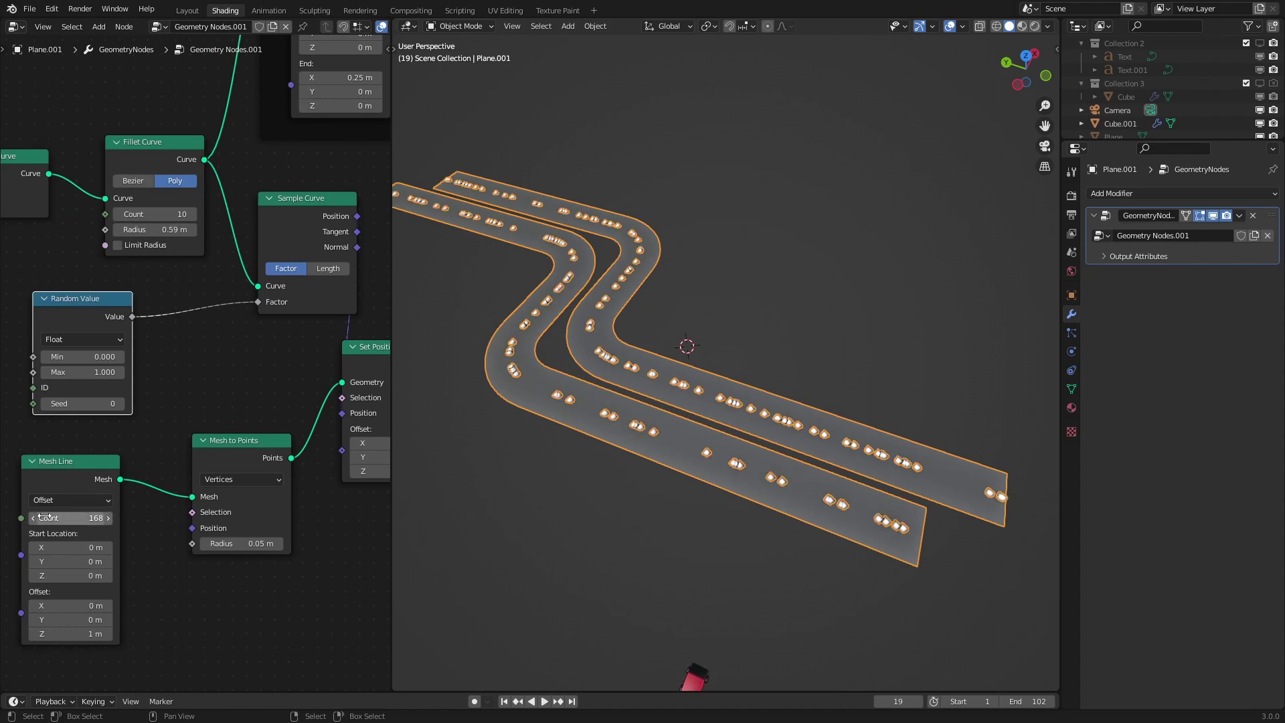
- Move the Mesh Line and Mesh to Points nodes further down, clear of the Random Value node
{"action": "scroll", "coordinate": [83, 370], "scroll_direction": "down", "scroll_amount": 3}
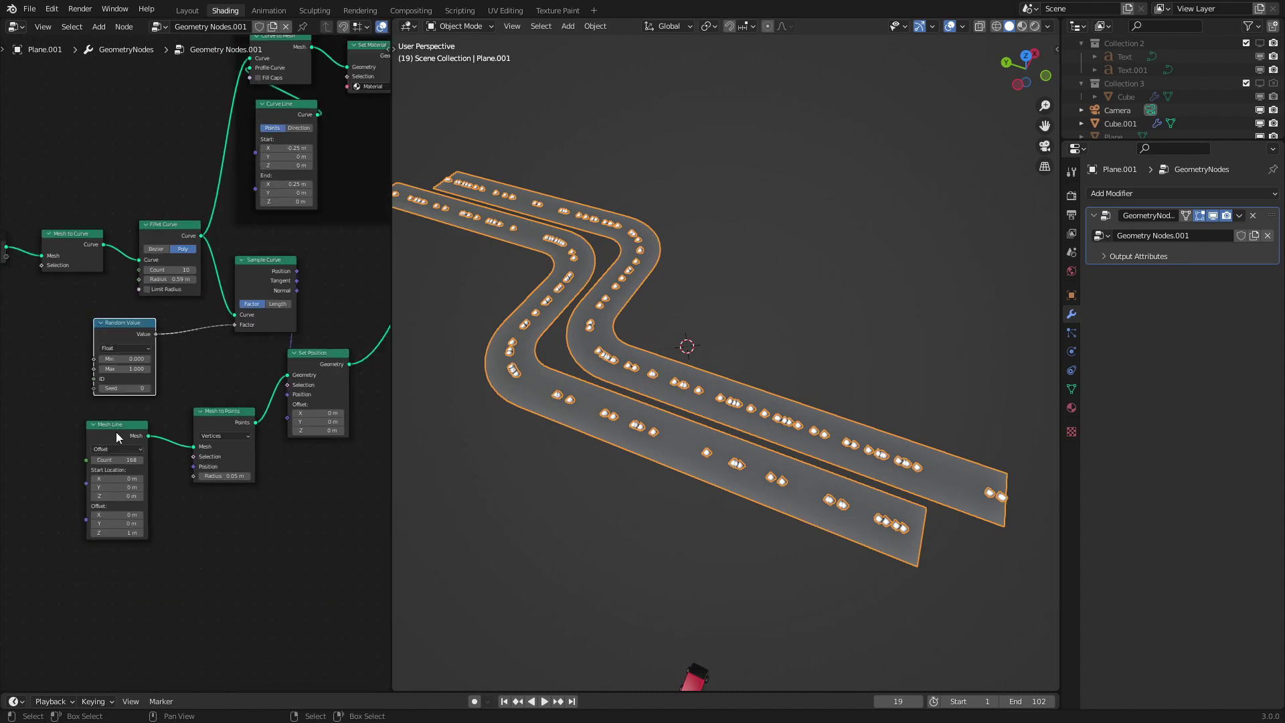
{"action": "left_click_drag", "start_coordinate": [115, 432], "coordinate": [136, 455]}
{"action": "left_click_drag", "start_coordinate": [230, 418], "coordinate": [209, 443]}
{"action": "scroll", "coordinate": [258, 311], "scroll_direction": "down", "scroll_amount": 3}
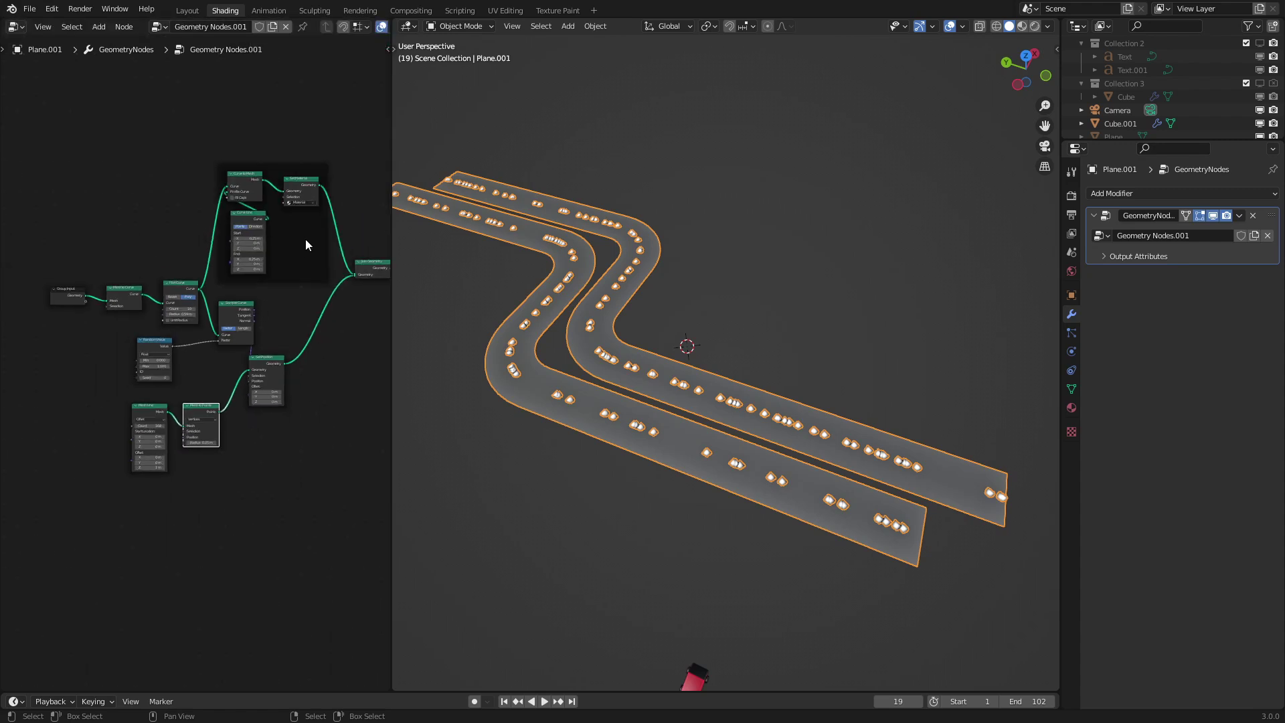
- Duplicate the road nodes' frame without its contents and parent Mesh Line, Mesh to Points and Set Position to the copy
{"action": "left_click", "coordinate": [305, 245]}
{"action": "key", "text": "shift+d"}
{"action": "left_click", "coordinate": [238, 591]}
{"action": "key", "text": "a"}
{"action": "key", "text": "a"}
{"action": "key", "text": "c"}
{"action": "left_click", "coordinate": [175, 440]}
{"action": "right_click", "coordinate": [175, 439]}
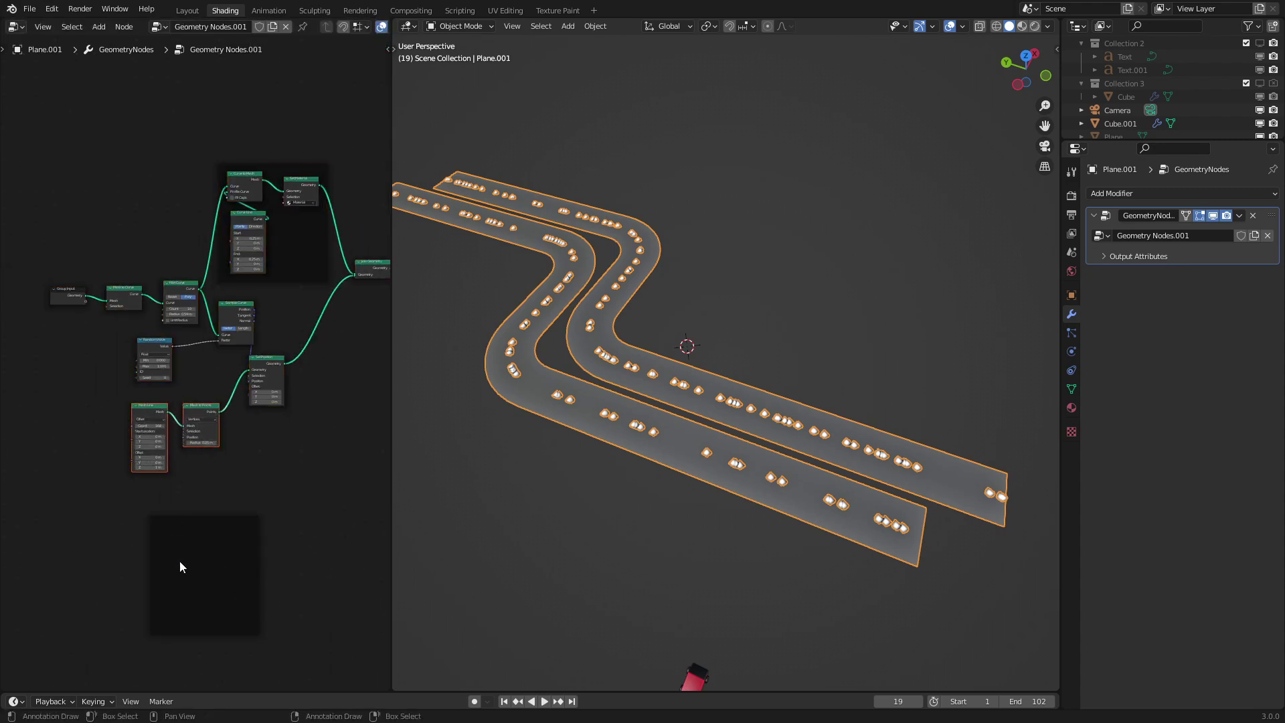
{"action": "left_click", "coordinate": [179, 561], "text": "shift"}
{"action": "key", "text": "ctrl+p"}
{"action": "scroll", "coordinate": [238, 469], "scroll_direction": "up", "scroll_amount": 4}
- Reposition the framed point nodes lower in the tree and place another empty copy of the frame beside them
{"action": "left_click_drag", "start_coordinate": [300, 364], "coordinate": [294, 433]}
{"action": "left_click_drag", "start_coordinate": [212, 490], "coordinate": [201, 548]}
{"action": "left_click_drag", "start_coordinate": [278, 488], "coordinate": [291, 485]}
{"action": "left_click", "coordinate": [241, 539]}
{"action": "key", "text": "shift+d"}
{"action": "left_click", "coordinate": [379, 459]}
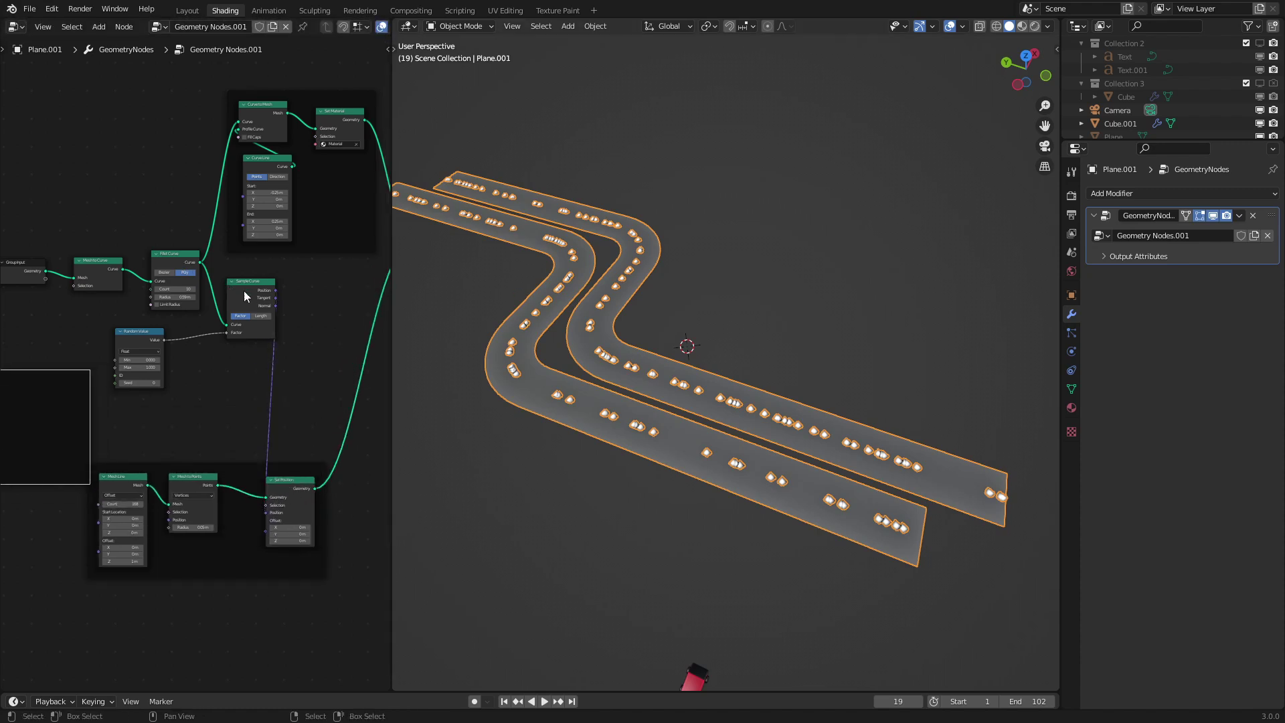
- Move Sample Curve down and group it with Random Value in the empty frame, leaving space between the two nodes
{"action": "left_click_drag", "start_coordinate": [244, 291], "coordinate": [248, 352]}
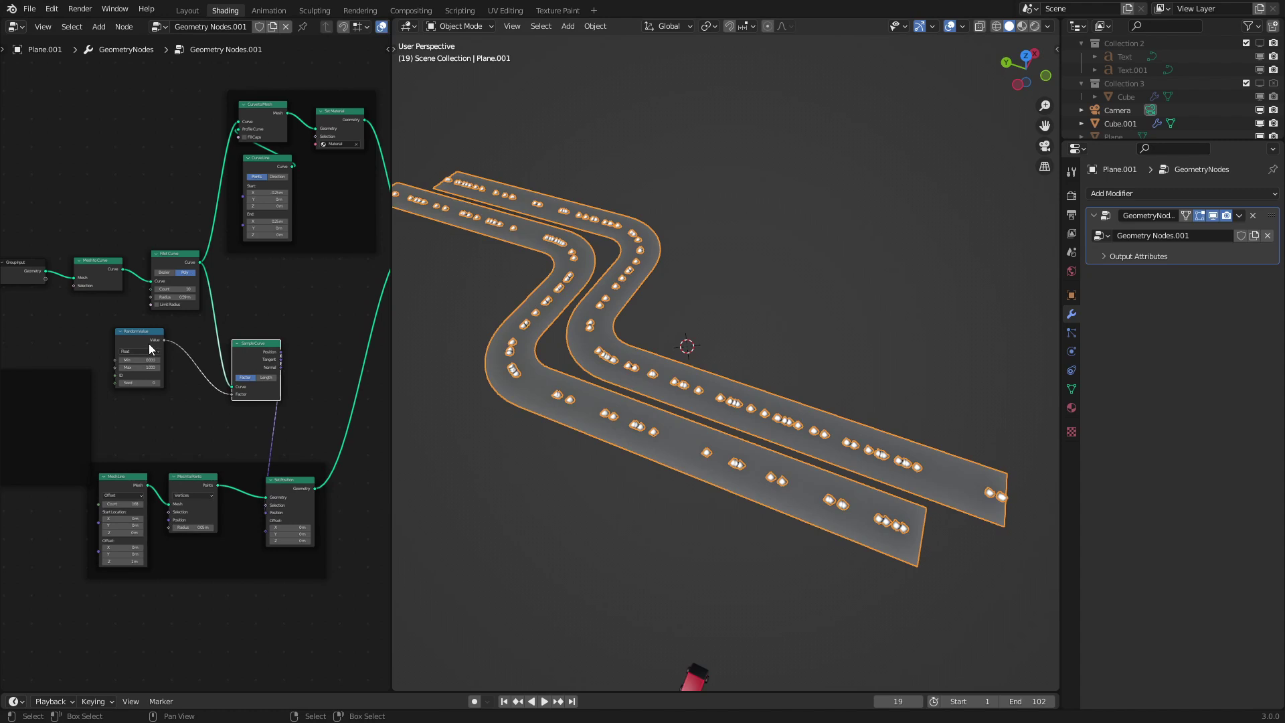
{"action": "key", "text": "g"}
{"action": "left_click", "coordinate": [78, 420]}
{"action": "left_click_drag", "start_coordinate": [139, 340], "coordinate": [35, 357]}
- Insert an Add math node between Random Value and Sample Curve's Factor, and try its second value, leaving it at 0.500
{"action": "middle_click_drag", "start_coordinate": [149, 366], "coordinate": [215, 376]}
{"action": "scroll", "coordinate": [183, 387], "scroll_direction": "up", "scroll_amount": 6}
{"action": "key", "text": "q"}
{"action": "left_click", "coordinate": [170, 402]}
{"action": "left_click", "coordinate": [162, 433]}
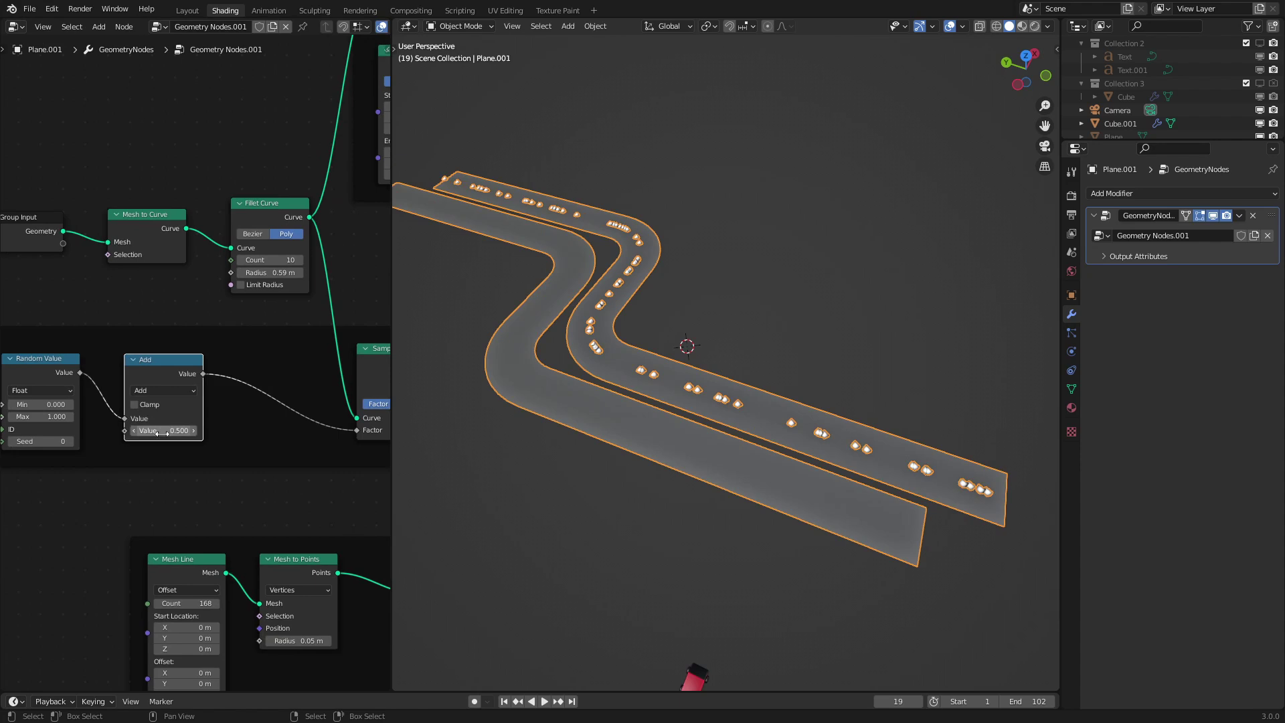
{"action": "left_click_drag", "start_coordinate": [162, 429], "coordinate": [84, 429]}
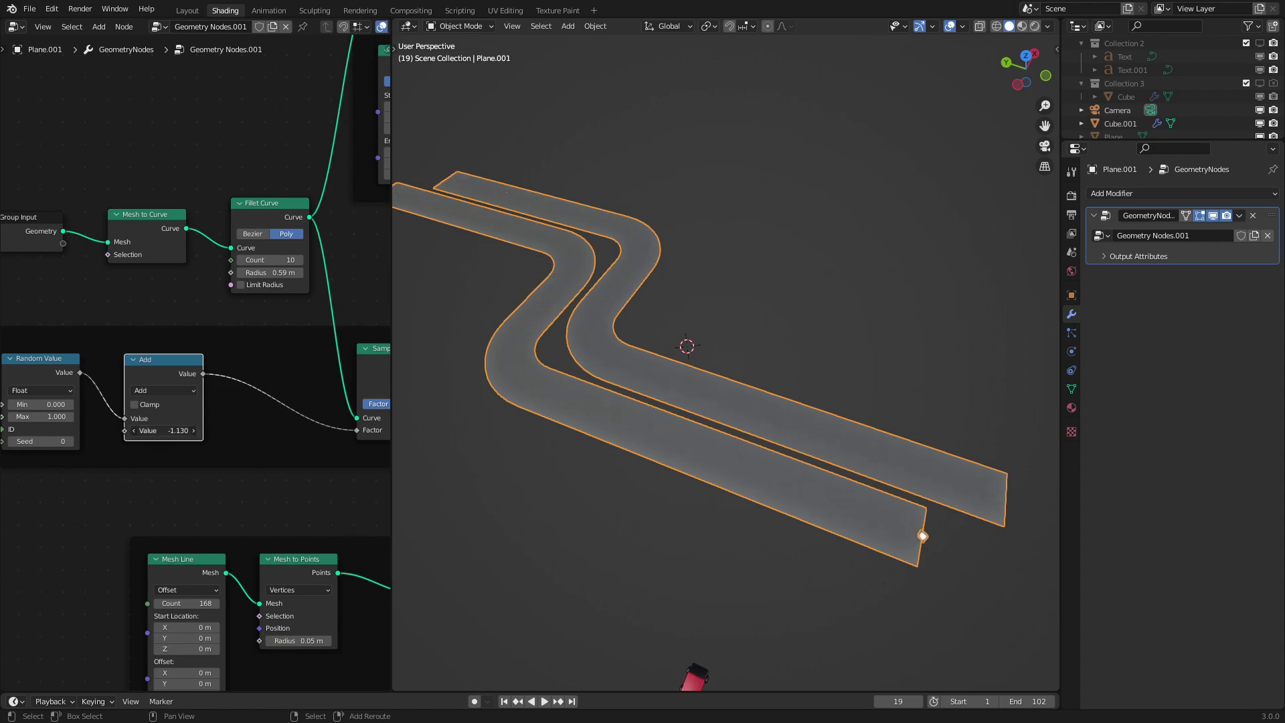
{"action": "mouse_move", "coordinate": [162, 431]}
{"action": "left_mouse_down"}
{"action": "mouse_move", "coordinate": [237, 431]}
{"action": "mouse_move", "coordinate": [162, 430]}
{"action": "left_mouse_up"}
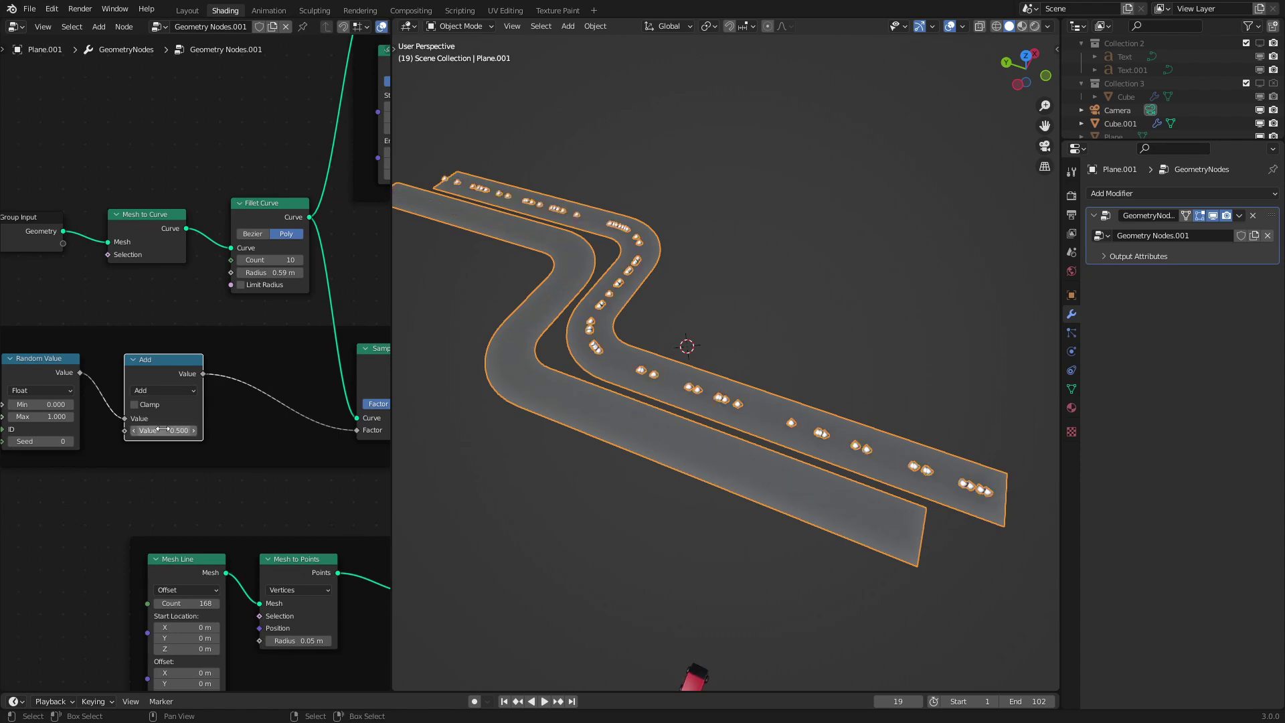
- Duplicate the math node, set the copy to Fraction between Add and Sample Curve, and try out the Add value
{"action": "key", "text": "shift+d"}
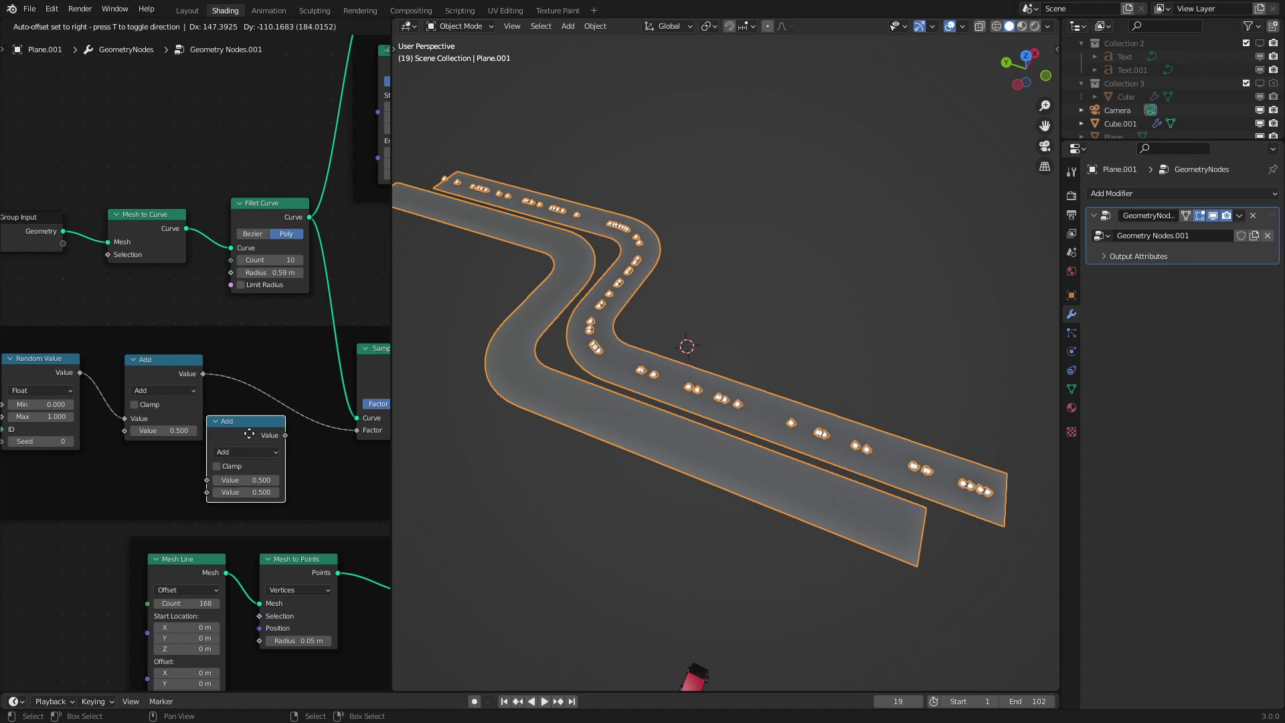
{"action": "left_click", "coordinate": [249, 431]}
{"action": "left_click", "coordinate": [253, 449]}
{"action": "left_click", "coordinate": [400, 539]}
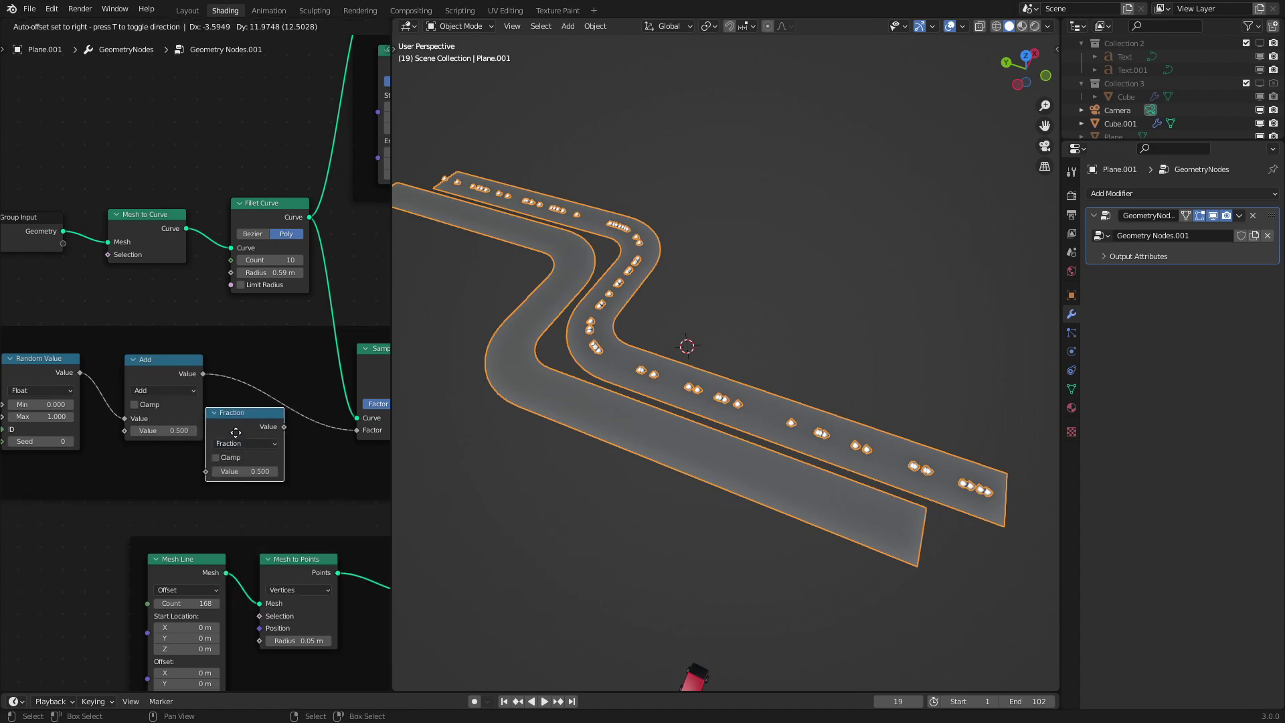
{"action": "left_click_drag", "start_coordinate": [215, 440], "coordinate": [255, 383]}
{"action": "left_click_drag", "start_coordinate": [163, 430], "coordinate": [358, 431]}
{"action": "right_click", "coordinate": [164, 430]}
{"action": "scroll", "coordinate": [588, 298], "scroll_direction": "down", "scroll_amount": 4}
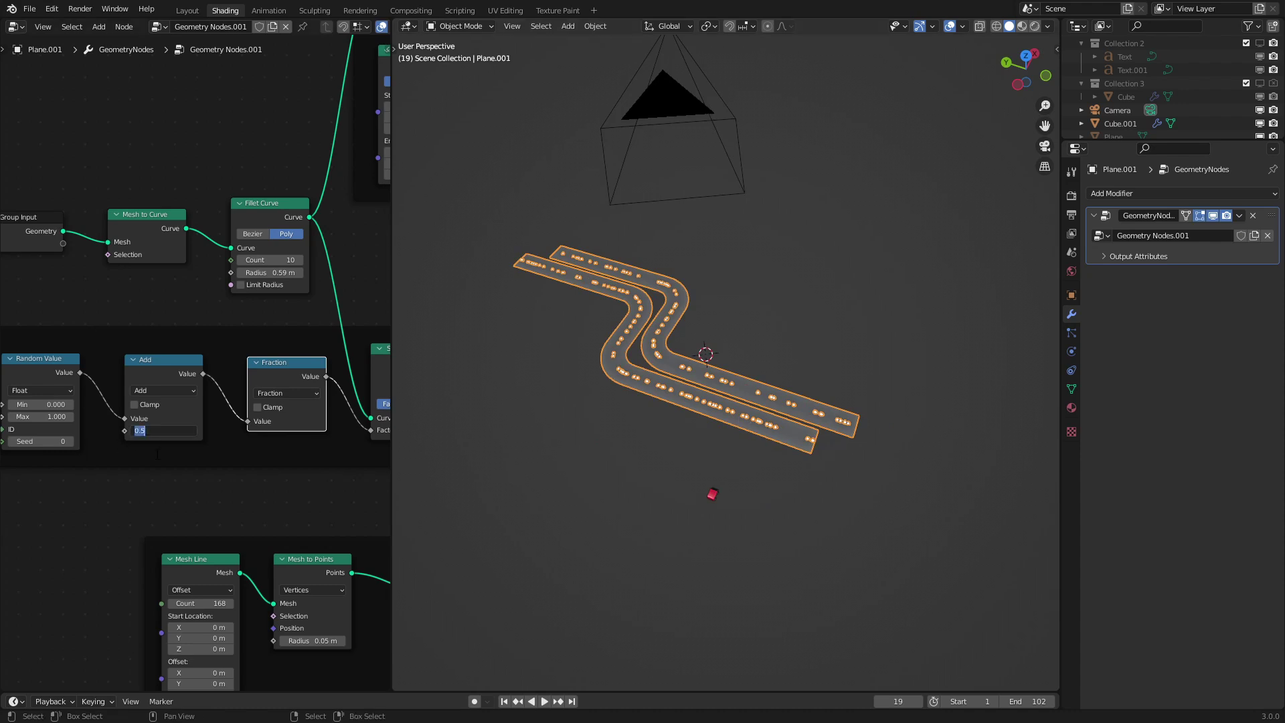
- Add a Value node below Random Value and drive its value with the current frame number
{"action": "key", "text": "shift+a"}
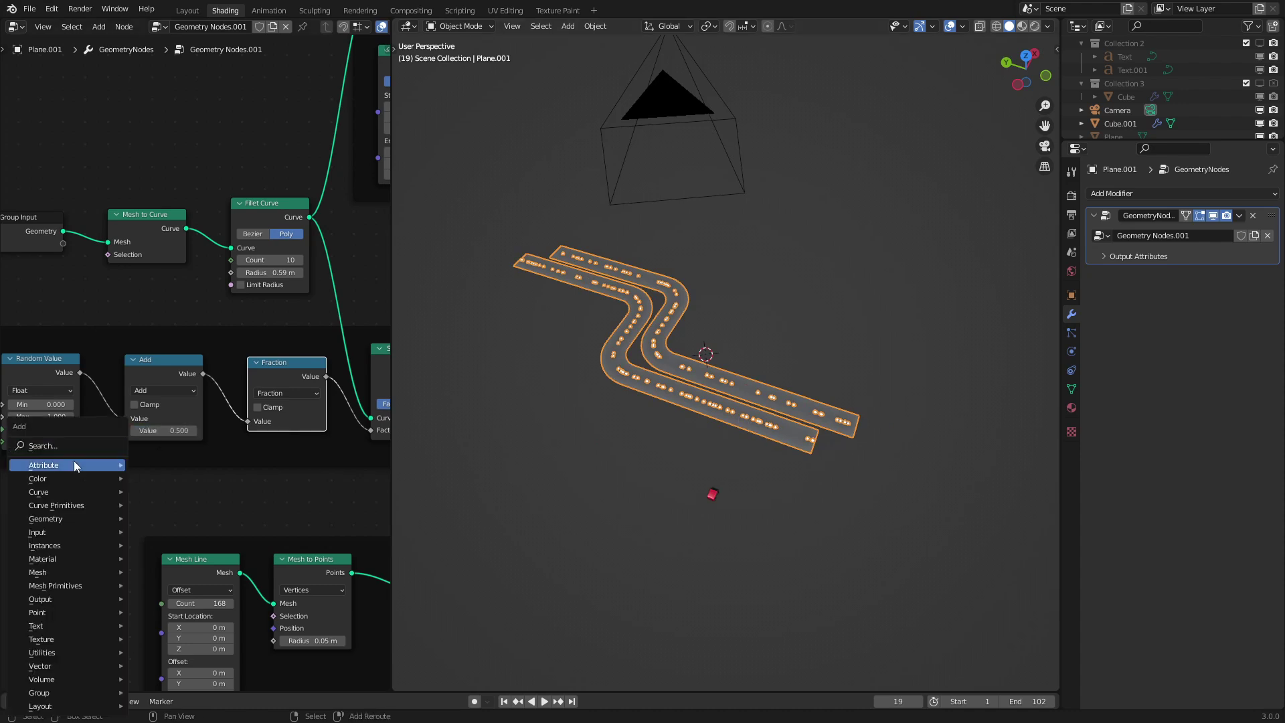
{"action": "left_click", "coordinate": [62, 444]}
{"action": "type", "text": "va"}
{"action": "left_click", "coordinate": [95, 468]}
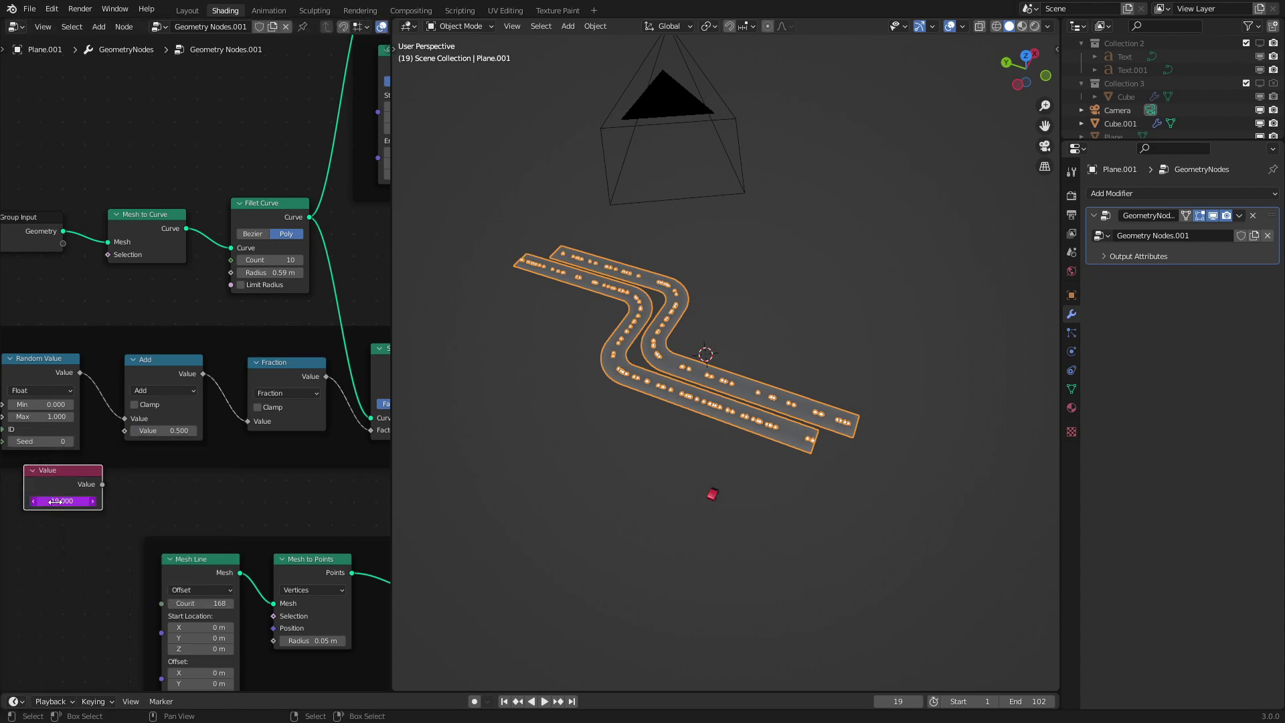
- Move the Value node further left and briefly play the animation to check its frame-driven value
{"action": "middle_click_drag", "start_coordinate": [147, 459], "coordinate": [227, 402]}
{"action": "scroll", "coordinate": [235, 394], "scroll_direction": "up", "scroll_amount": 3}
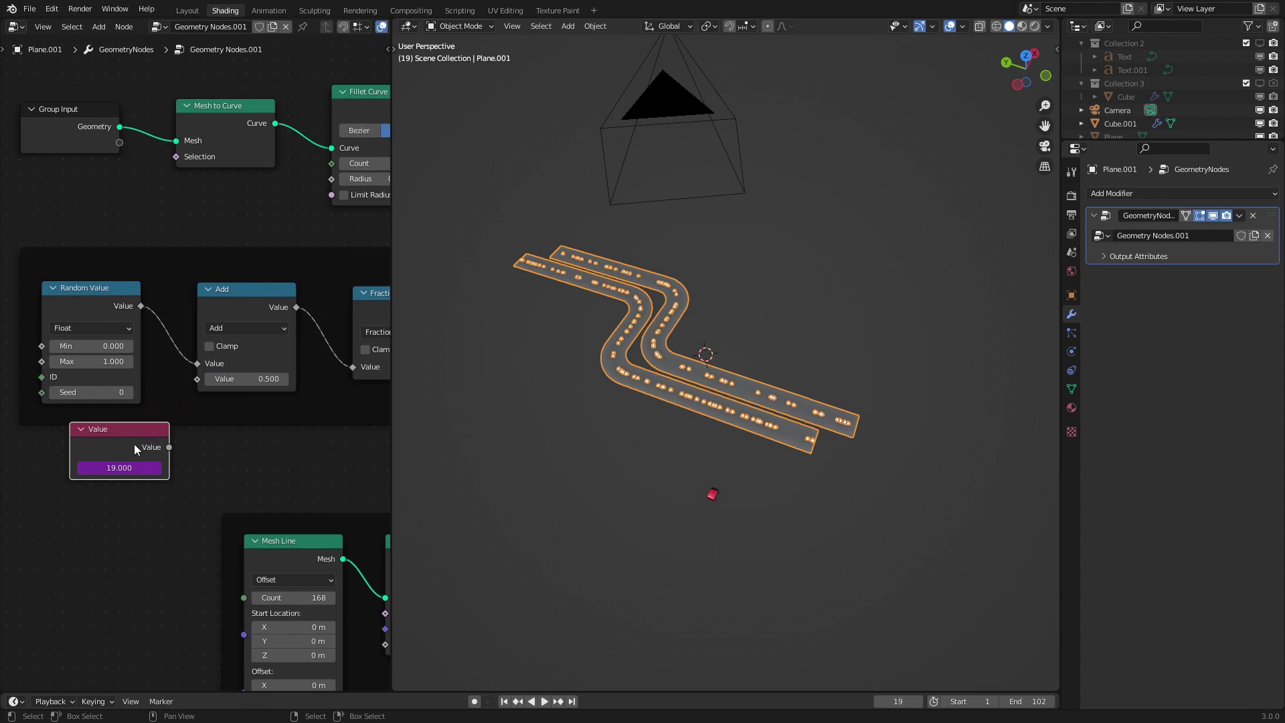
{"action": "left_click_drag", "start_coordinate": [135, 446], "coordinate": [79, 466]}
{"action": "key", "text": "space"}
{"action": "middle_click_drag", "start_coordinate": [133, 500], "coordinate": [204, 457]}
{"action": "key", "text": "space"}
{"action": "key", "text": "g"}
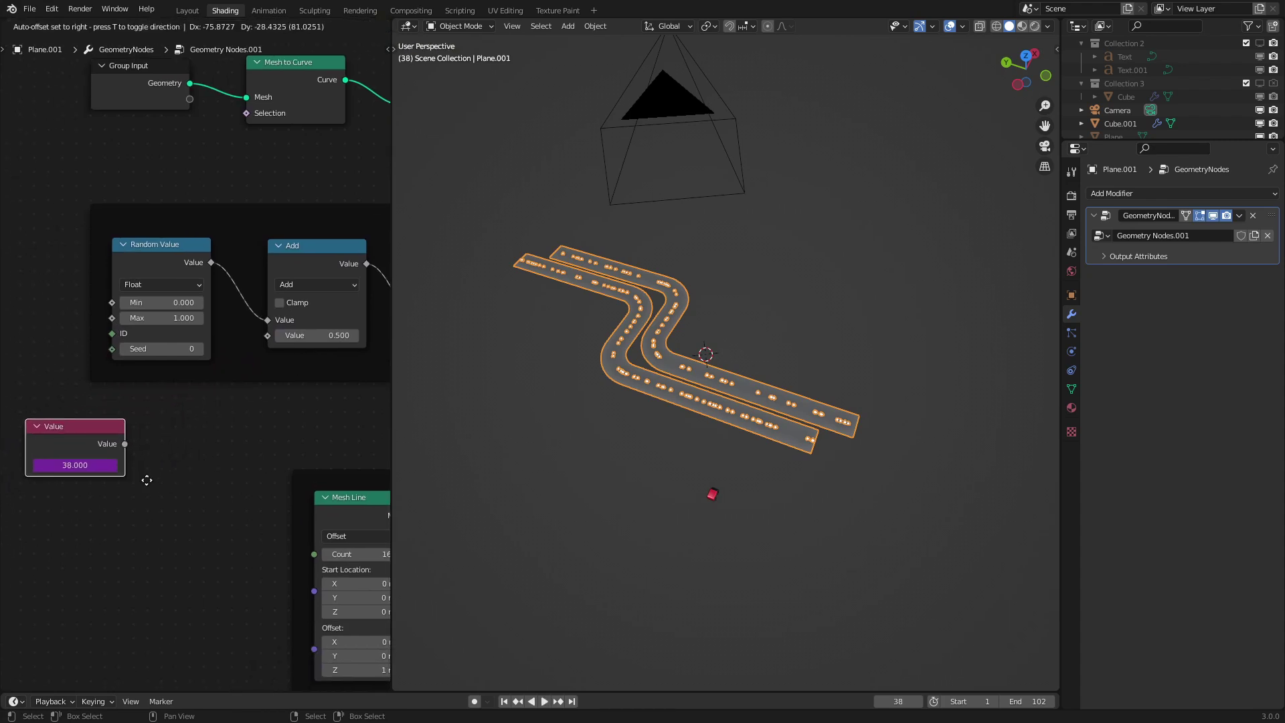
{"action": "left_click", "coordinate": [149, 478]}
- Add a math node dividing the Value output by 100, link it to Add's second value, and play the animation
{"action": "key", "text": "shift+a"}
{"action": "left_click", "coordinate": [223, 439]}
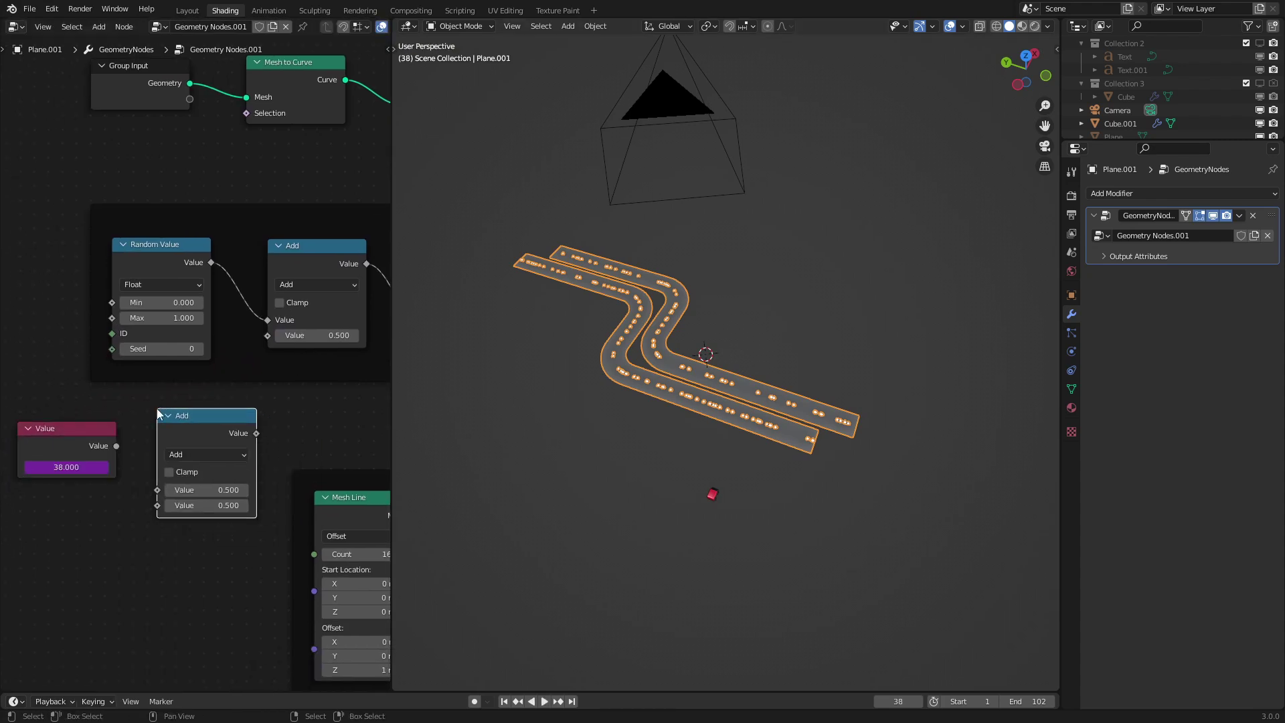
{"action": "left_click", "coordinate": [191, 455]}
{"action": "left_click", "coordinate": [187, 519]}
{"action": "double_click", "coordinate": [188, 506]}
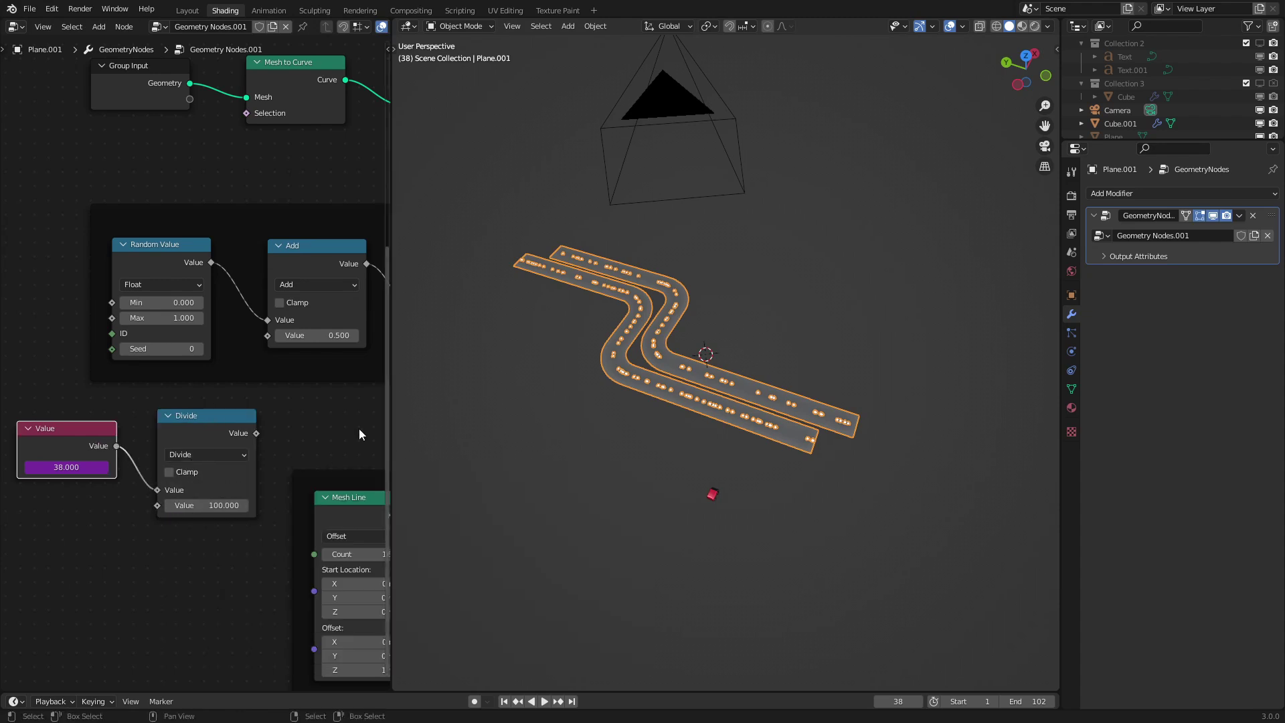
{"action": "left_click_drag", "start_coordinate": [278, 344], "coordinate": [274, 340]}
{"action": "key", "text": "space"}
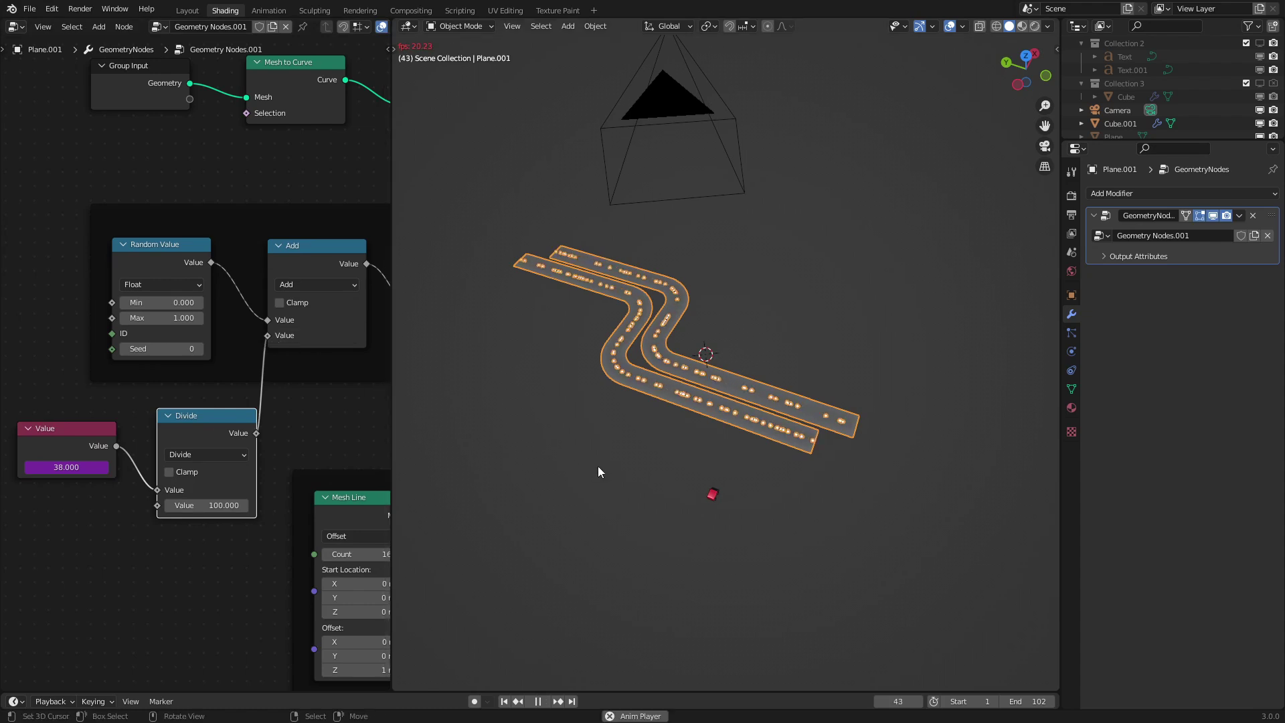
- Set the Divide node's divisor to 500 and inspect the points moving along the roads
{"action": "double_click", "coordinate": [215, 507]}
{"action": "key", "text": "Return"}
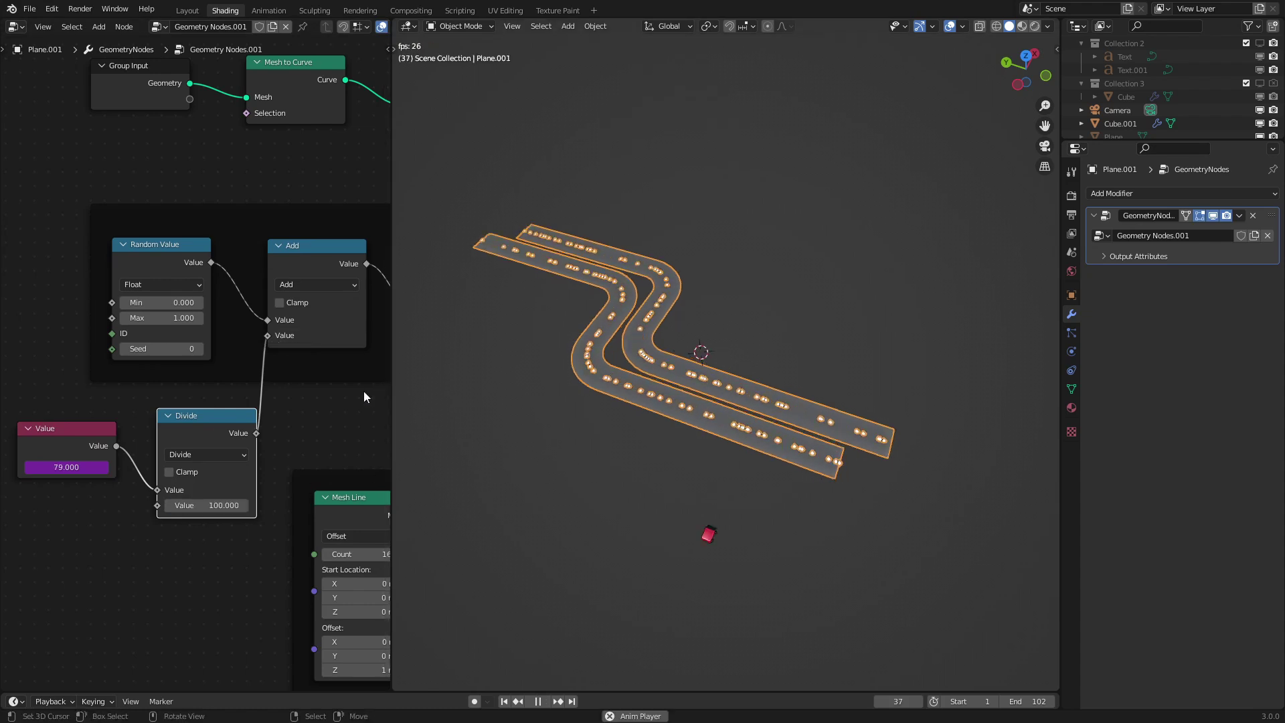
{"action": "double_click", "coordinate": [218, 506]}
{"action": "type", "text": "500"}
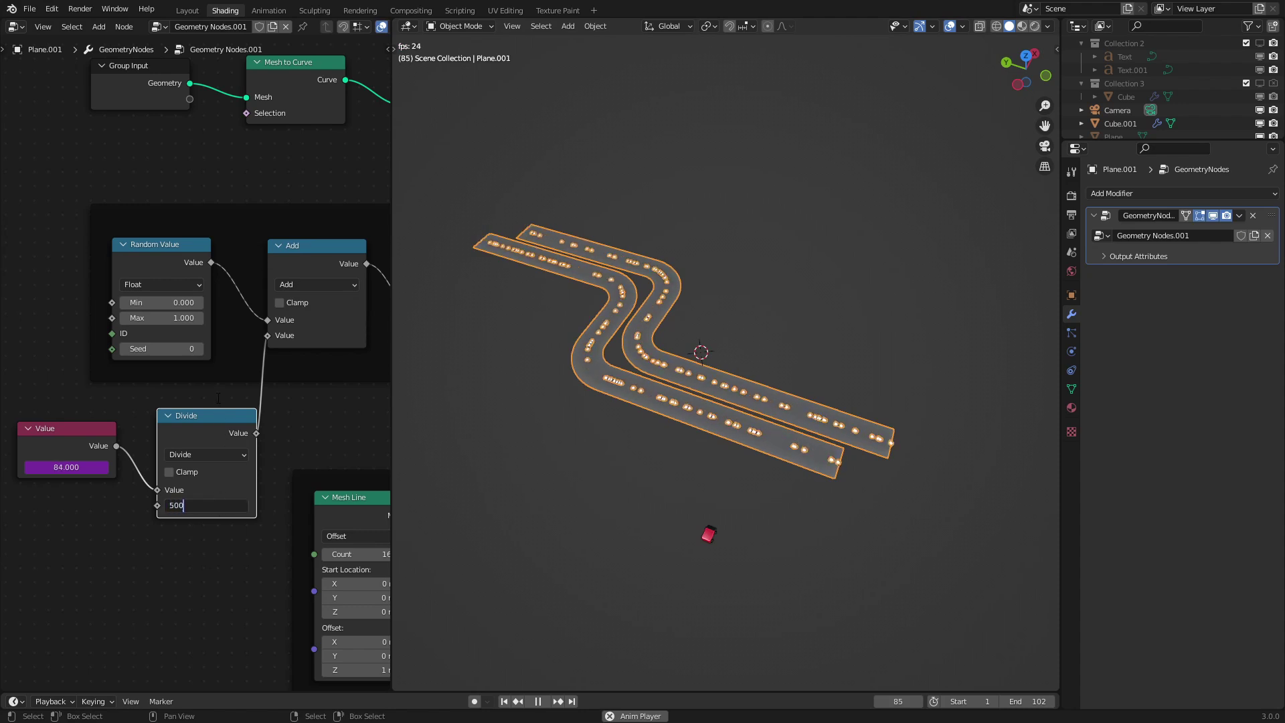
{"action": "key", "text": "Return"}
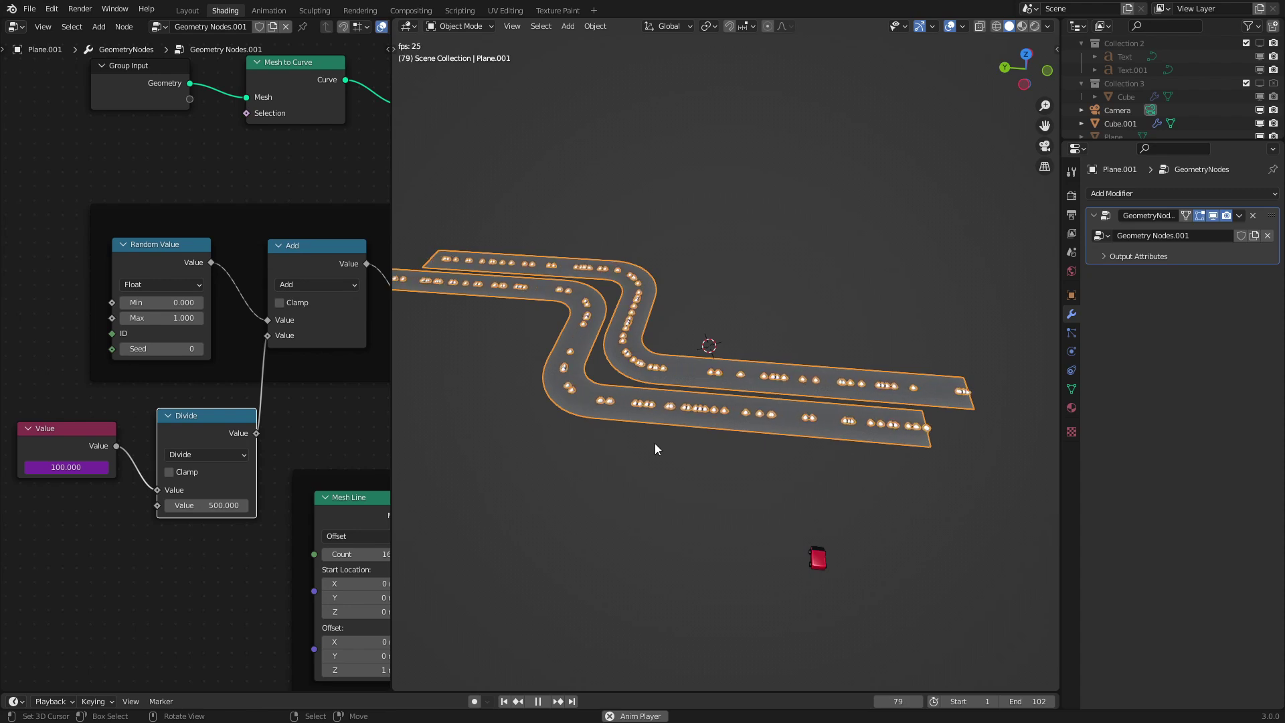
{"action": "scroll", "coordinate": [681, 384], "scroll_direction": "up", "scroll_amount": 4}
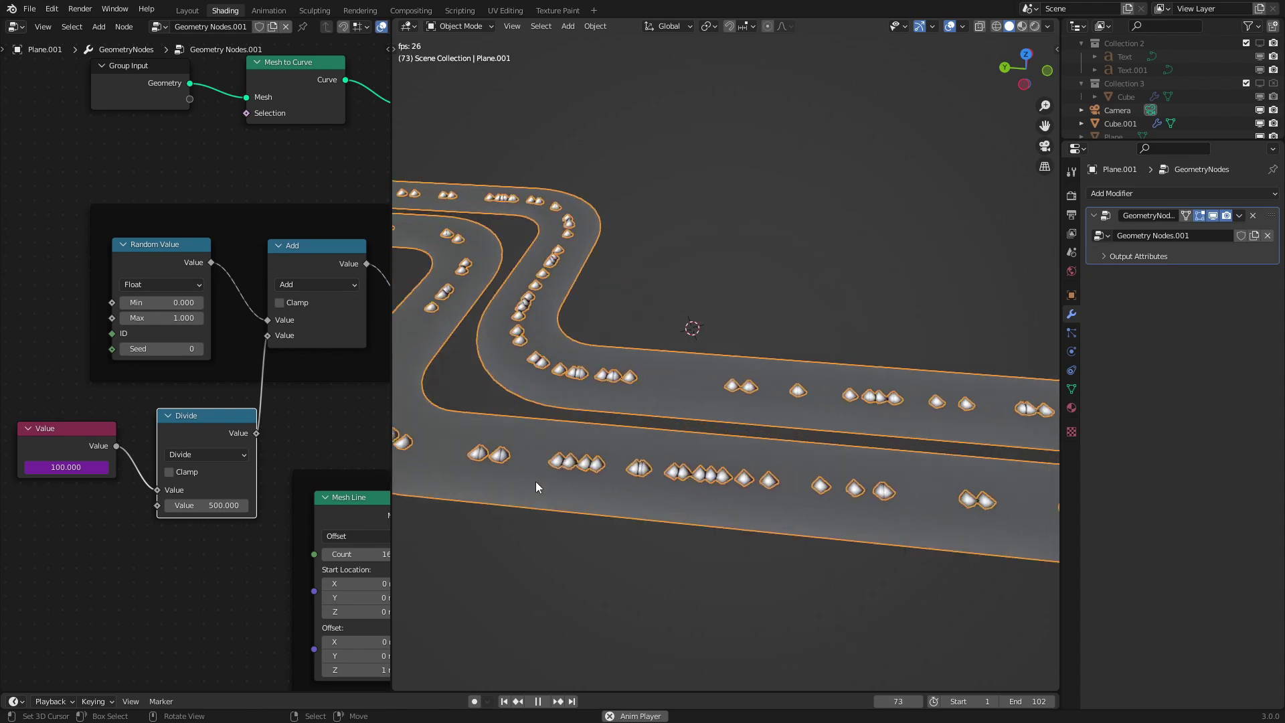
{"action": "scroll", "coordinate": [535, 480], "scroll_direction": "down", "scroll_amount": 5}
{"action": "middle_click_drag", "start_coordinate": [535, 480], "coordinate": [487, 465]}
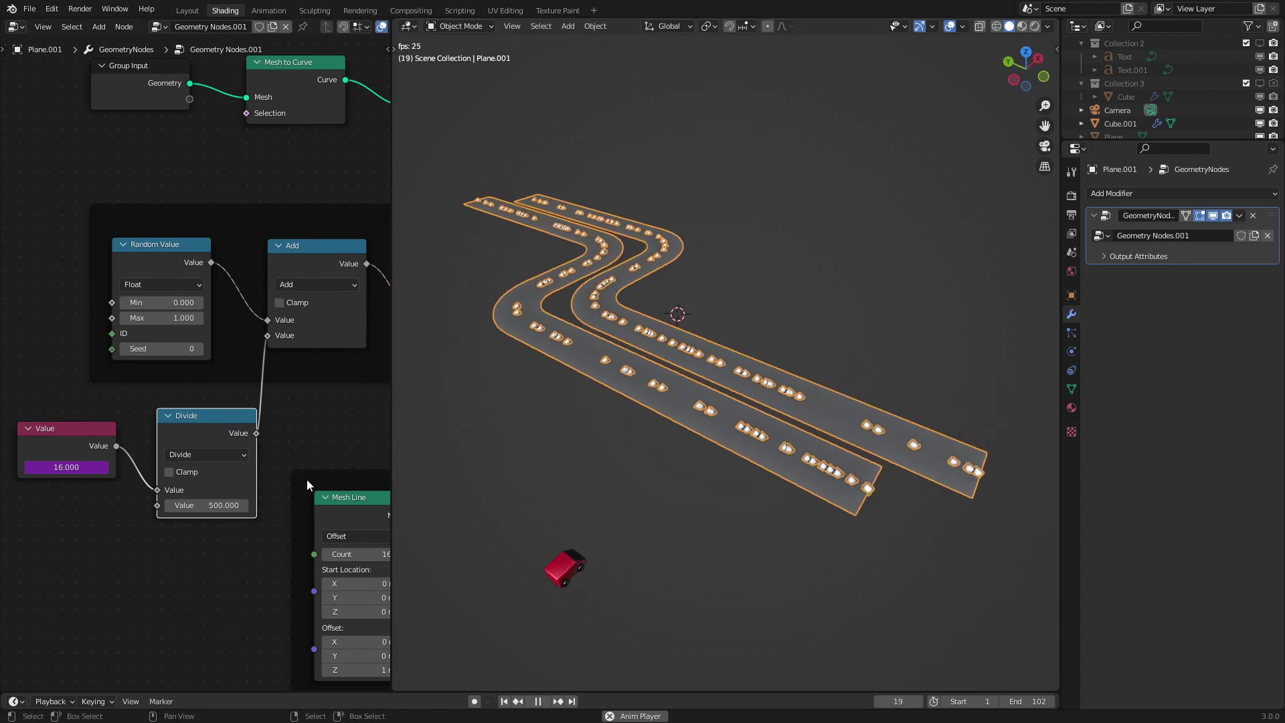
- Shift the point frame, moving Mesh Line and Mesh to Points left to make room before Set Position
{"action": "scroll", "coordinate": [306, 479], "scroll_direction": "down", "scroll_amount": 6}
{"action": "left_click_drag", "start_coordinate": [319, 439], "coordinate": [369, 426]}
{"action": "scroll", "coordinate": [310, 418], "scroll_direction": "up", "scroll_amount": 4}
{"action": "scroll", "coordinate": [313, 379], "scroll_direction": "down", "scroll_amount": 1}
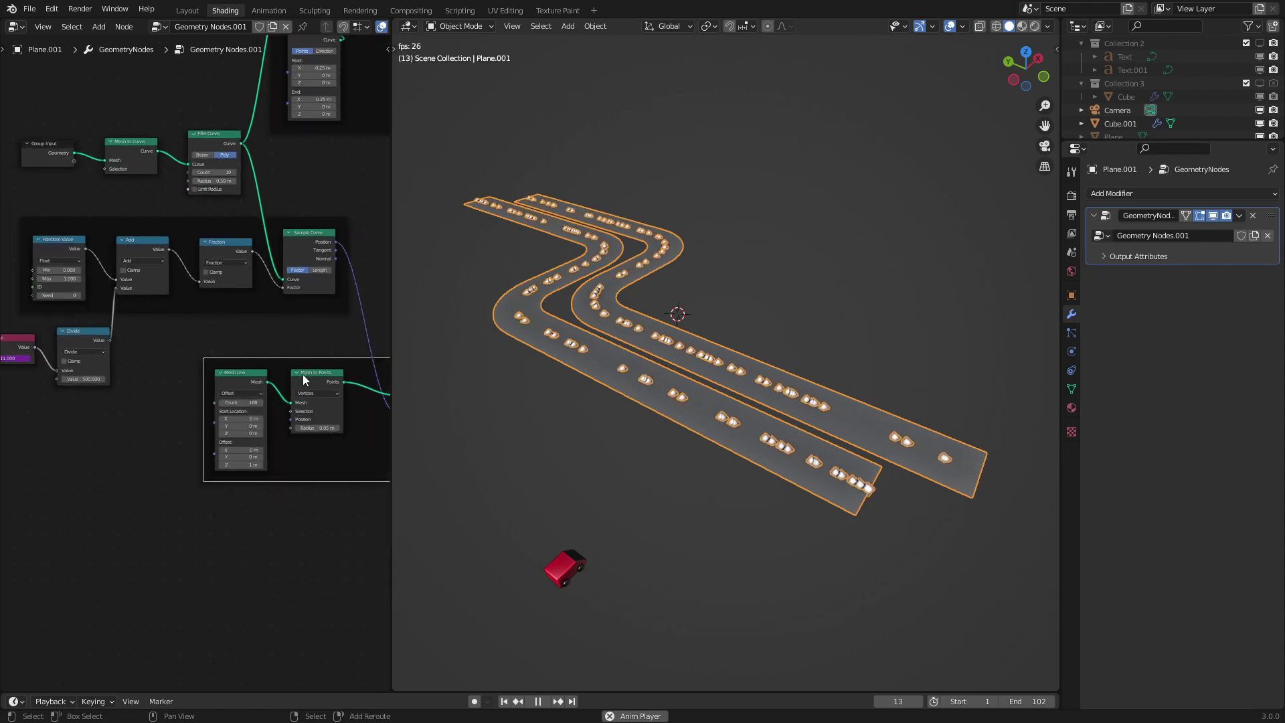
{"action": "left_click", "coordinate": [303, 375]}
{"action": "left_click", "coordinate": [223, 381], "text": "shift"}
{"action": "key", "text": "g"}
{"action": "left_click_drag", "start_coordinate": [290, 421], "coordinate": [243, 350]}
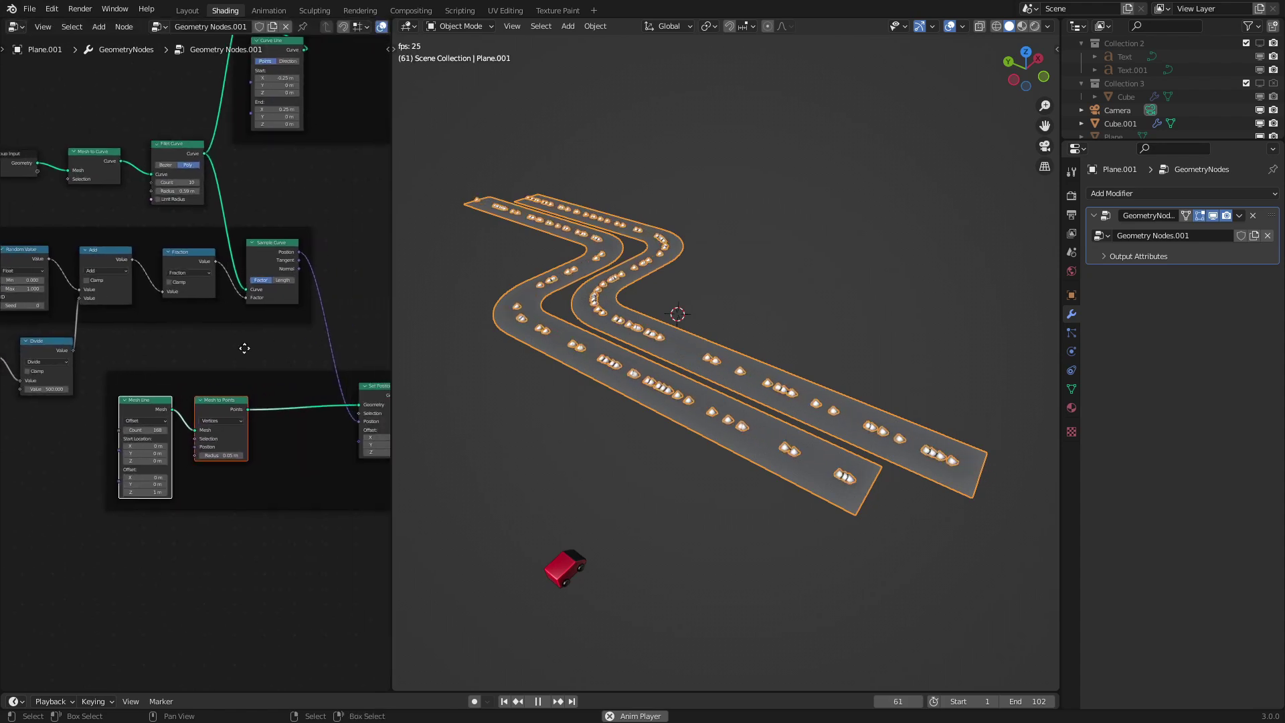
- Add a Vector Math Add node that passes Sample Curve's Position into Set Position's Position
{"action": "scroll", "coordinate": [168, 284], "scroll_direction": "up", "scroll_amount": 2}
{"action": "scroll", "coordinate": [189, 388], "scroll_direction": "down", "scroll_amount": 3}
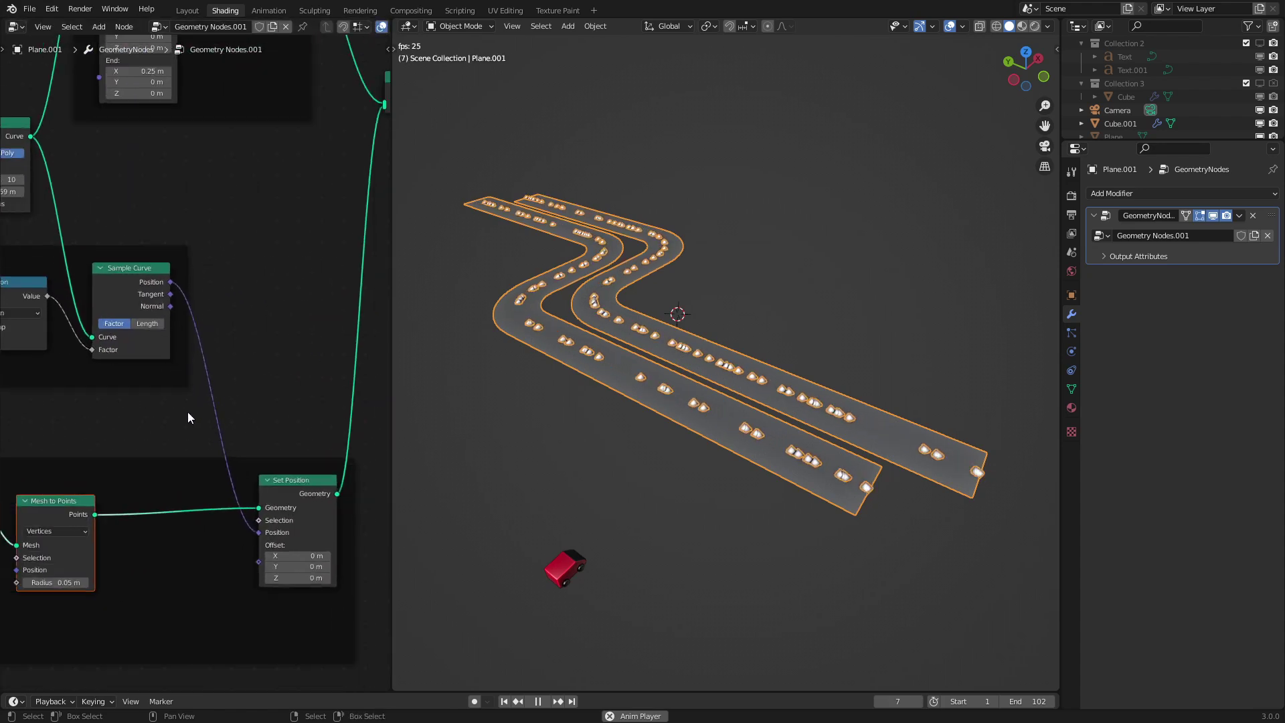
{"action": "middle_click_drag", "start_coordinate": [188, 452], "coordinate": [202, 354]}
{"action": "scroll", "coordinate": [199, 351], "scroll_direction": "up", "scroll_amount": 2}
{"action": "key", "text": "q"}
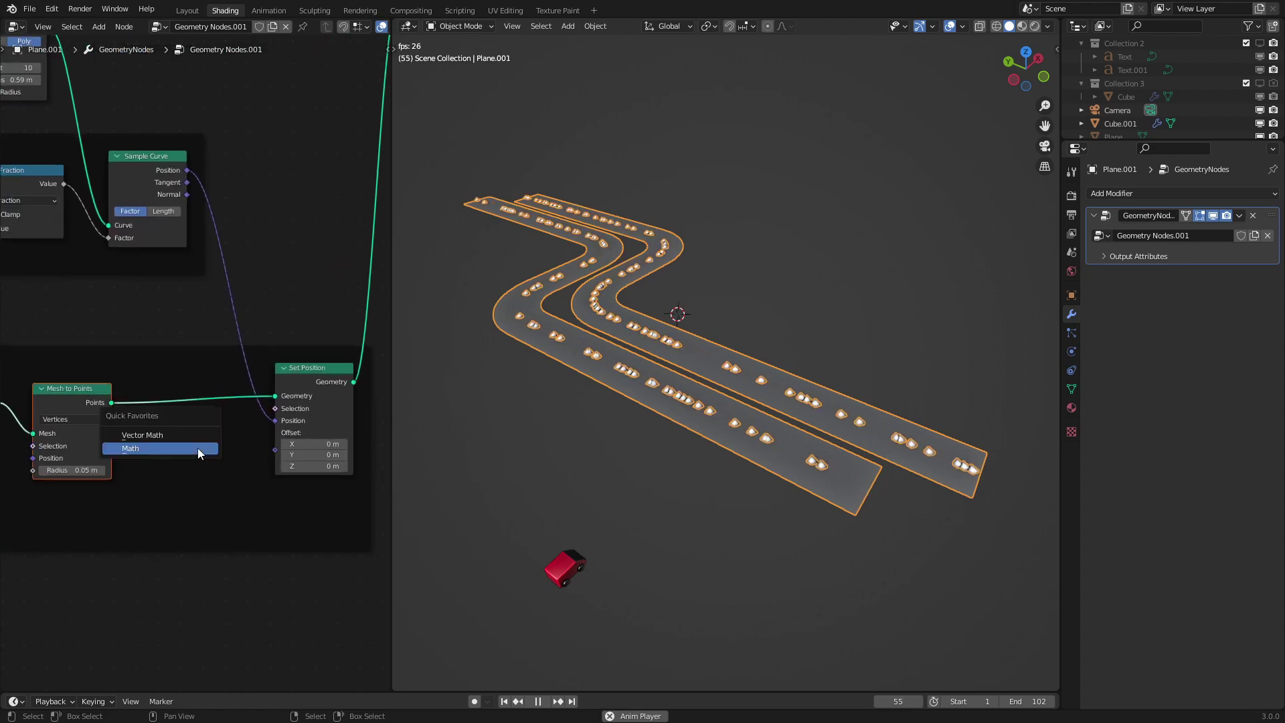
{"action": "left_click", "coordinate": [165, 435]}
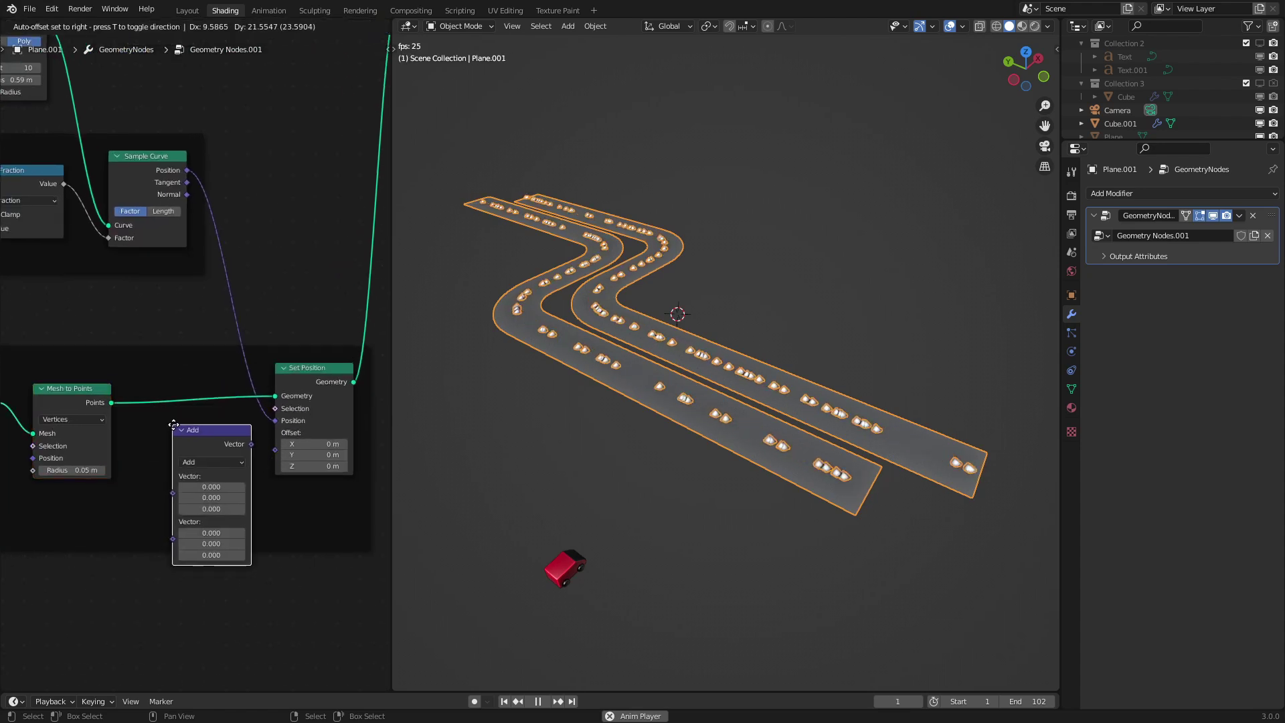
{"action": "left_click", "coordinate": [173, 424]}
{"action": "scroll", "coordinate": [224, 170], "scroll_direction": "up", "scroll_amount": 2}
{"action": "left_click_drag", "start_coordinate": [185, 138], "coordinate": [170, 495]}
{"action": "left_click_drag", "start_coordinate": [261, 457], "coordinate": [268, 458]}
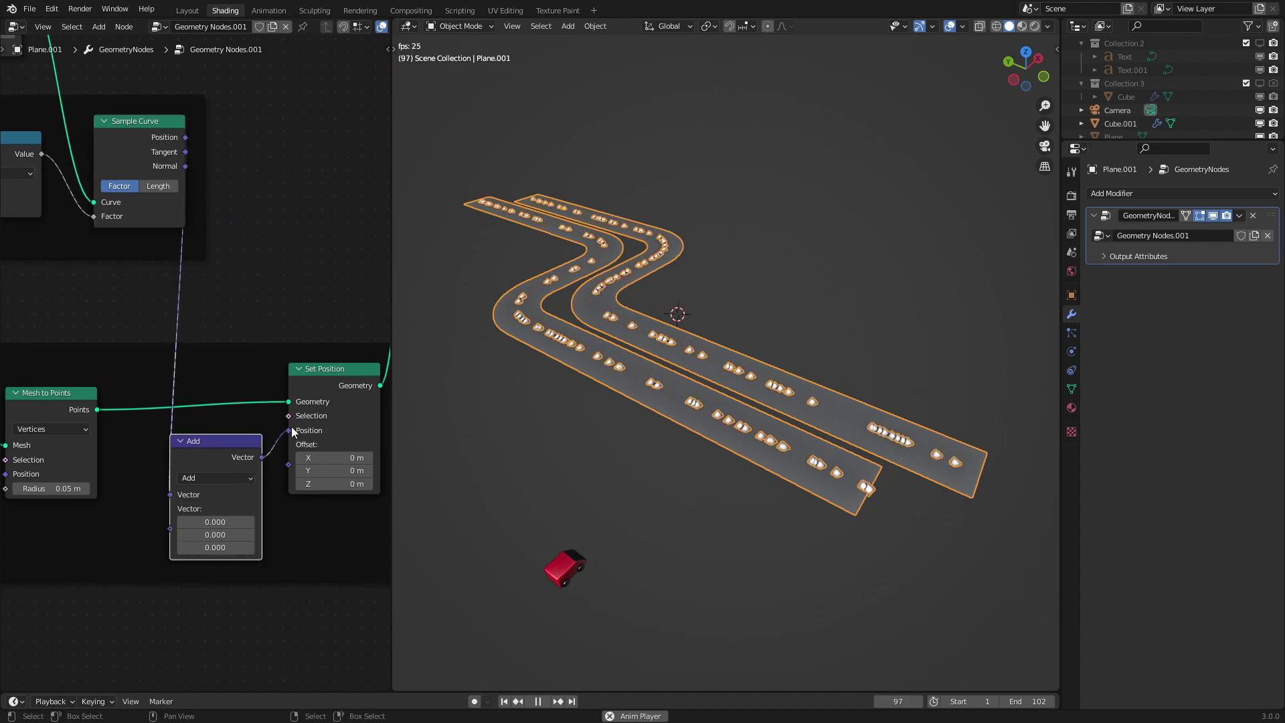
- Move Set Position and the vector Add node right, and link Sample Curve's Normal to Add's second vector
{"action": "scroll", "coordinate": [292, 431], "scroll_direction": "down", "scroll_amount": 4}
{"action": "left_click_drag", "start_coordinate": [294, 392], "coordinate": [346, 379]}
{"action": "left_click_drag", "start_coordinate": [215, 439], "coordinate": [261, 406]}
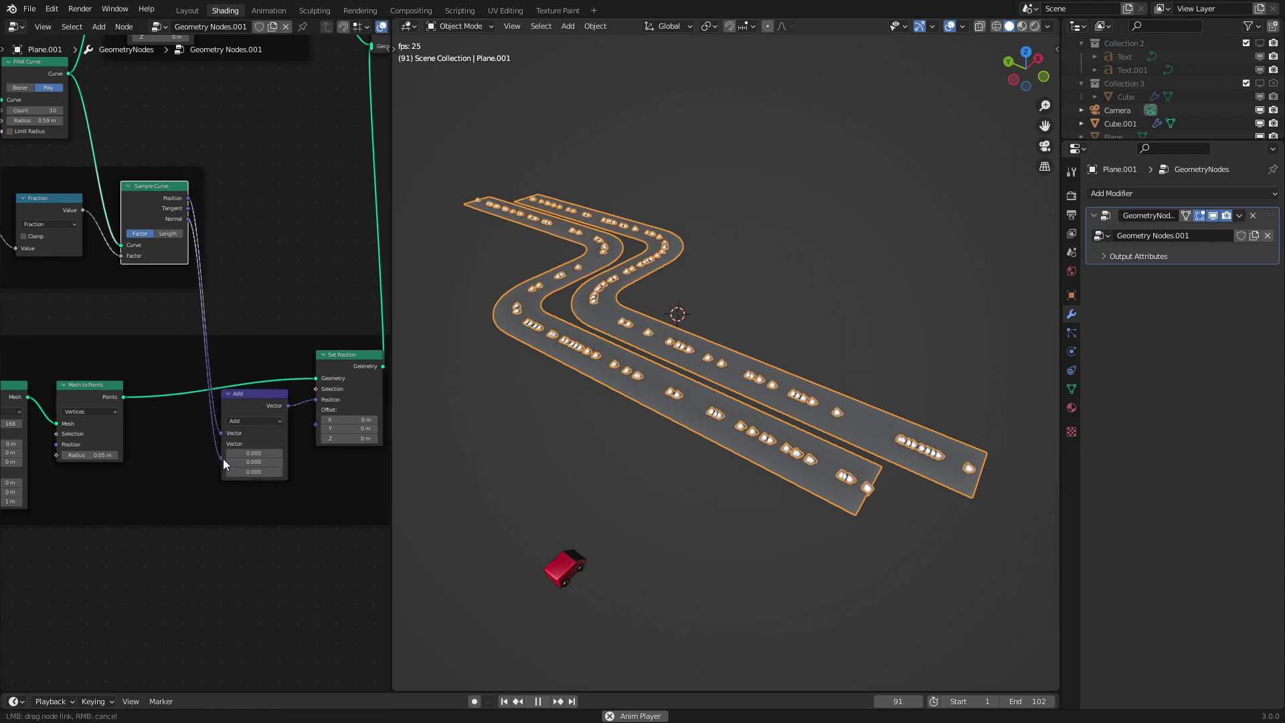
{"action": "left_click_drag", "start_coordinate": [224, 459], "coordinate": [222, 459]}
{"action": "middle_click_drag", "start_coordinate": [836, 243], "coordinate": [827, 287]}
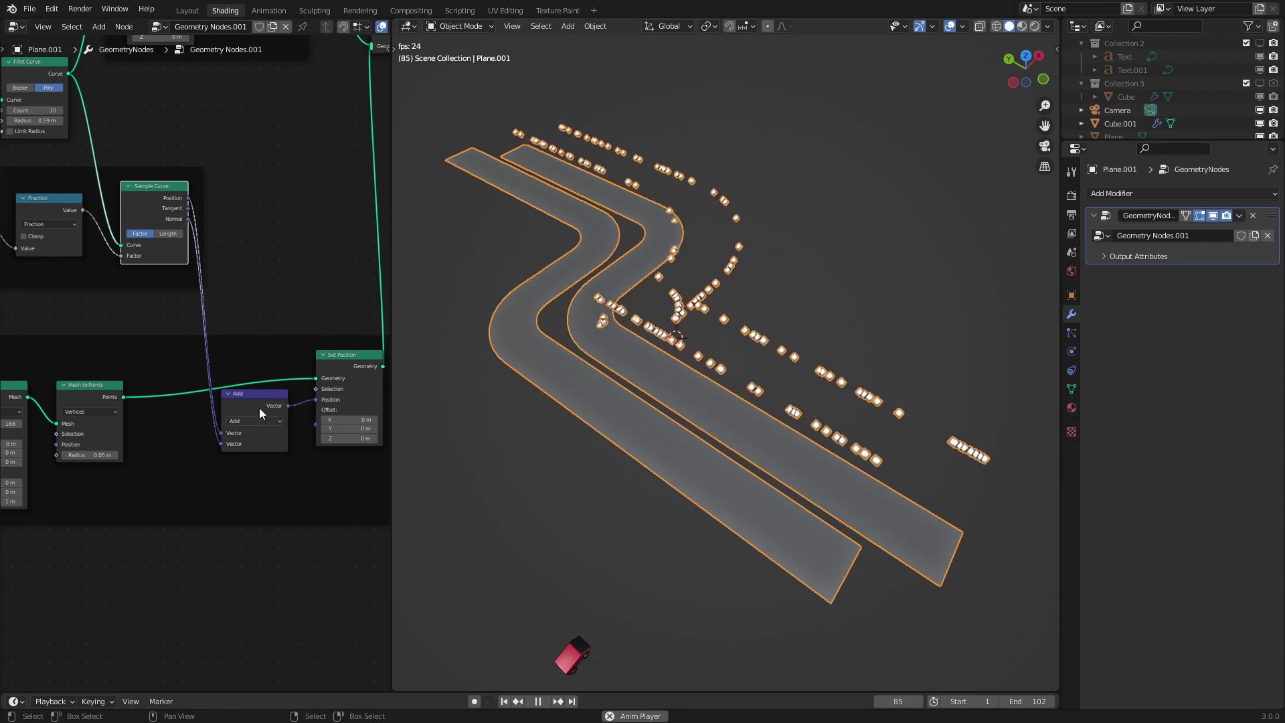
- Duplicate the vector Add node, place the copy below it, and set the copy's operation to Multiply
{"action": "scroll", "coordinate": [251, 403], "scroll_direction": "up", "scroll_amount": 2}
{"action": "key", "text": "shift+d"}
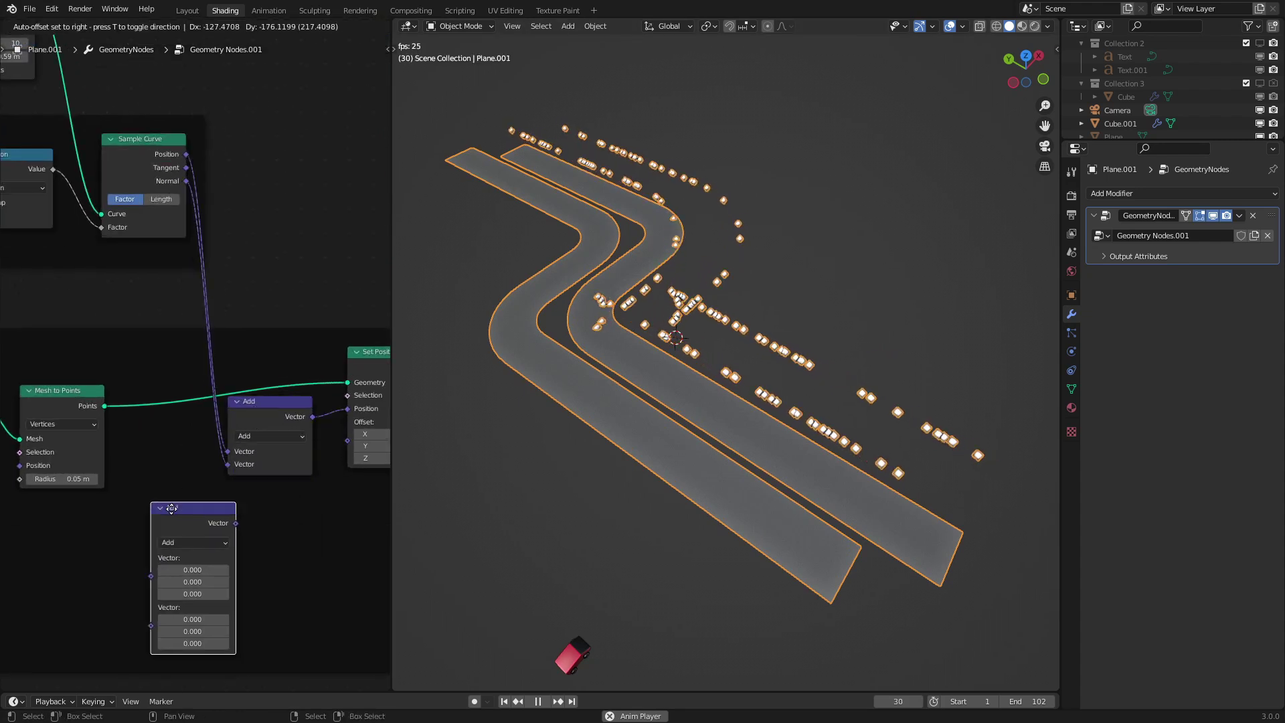
{"action": "left_click", "coordinate": [165, 508]}
{"action": "left_click", "coordinate": [174, 540]}
{"action": "key", "text": "m"}
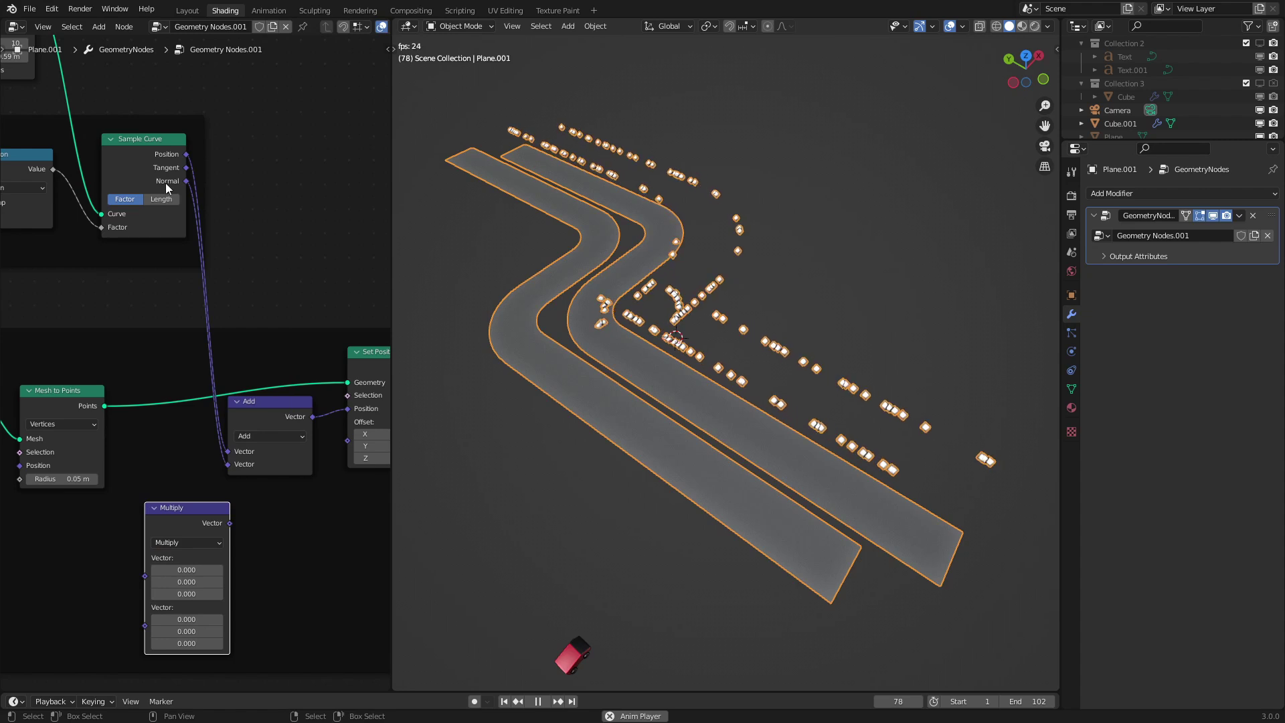
- Route Sample Curve's Normal through the Multiply node into Add's second vector, and try out different multiplier values
{"action": "left_click_drag", "start_coordinate": [186, 181], "coordinate": [195, 195]}
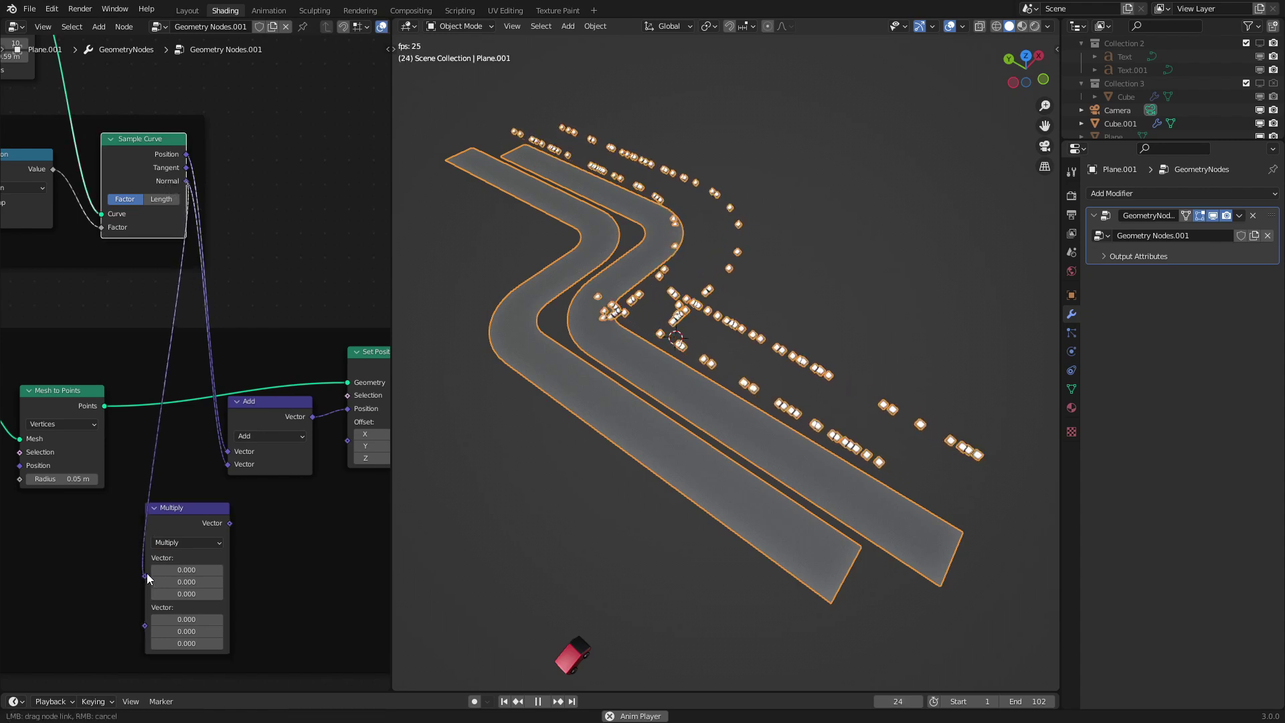
{"action": "left_click_drag", "start_coordinate": [147, 577], "coordinate": [145, 576]}
{"action": "left_click", "coordinate": [214, 518]}
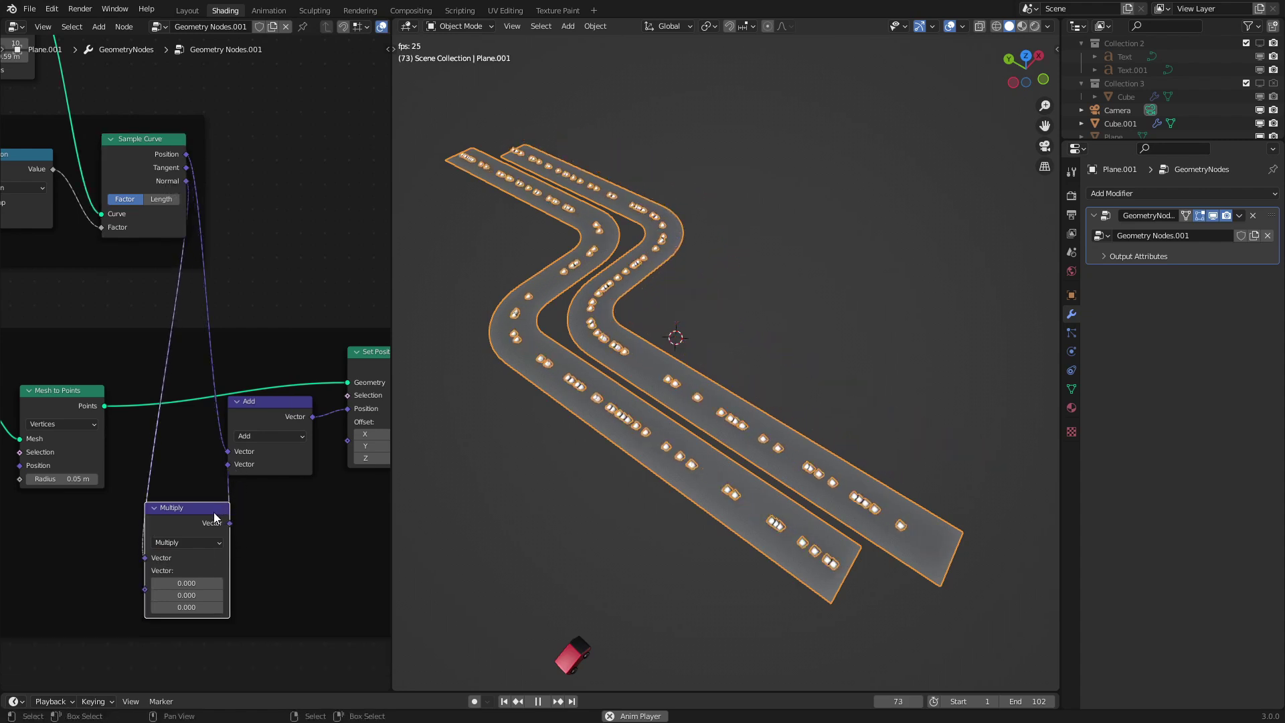
{"action": "left_click_drag", "start_coordinate": [214, 517], "coordinate": [245, 507]}
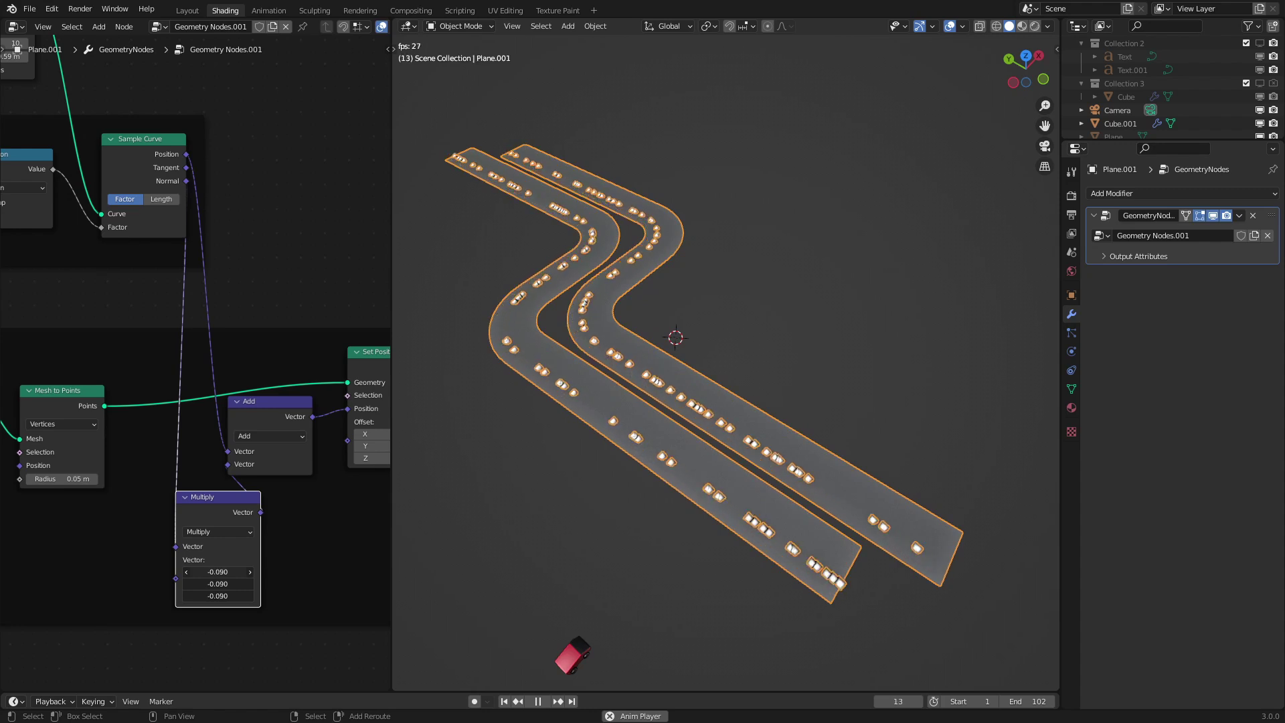
{"action": "left_click_drag", "start_coordinate": [218, 572], "coordinate": [227, 571]}
- Tidy the Position link with one reroute beside Sample Curve and one before Add, moving the Add node to the right
{"action": "scroll", "coordinate": [250, 444], "scroll_direction": "down", "scroll_amount": 4}
{"action": "middle_click_drag", "start_coordinate": [250, 444], "coordinate": [206, 458]}
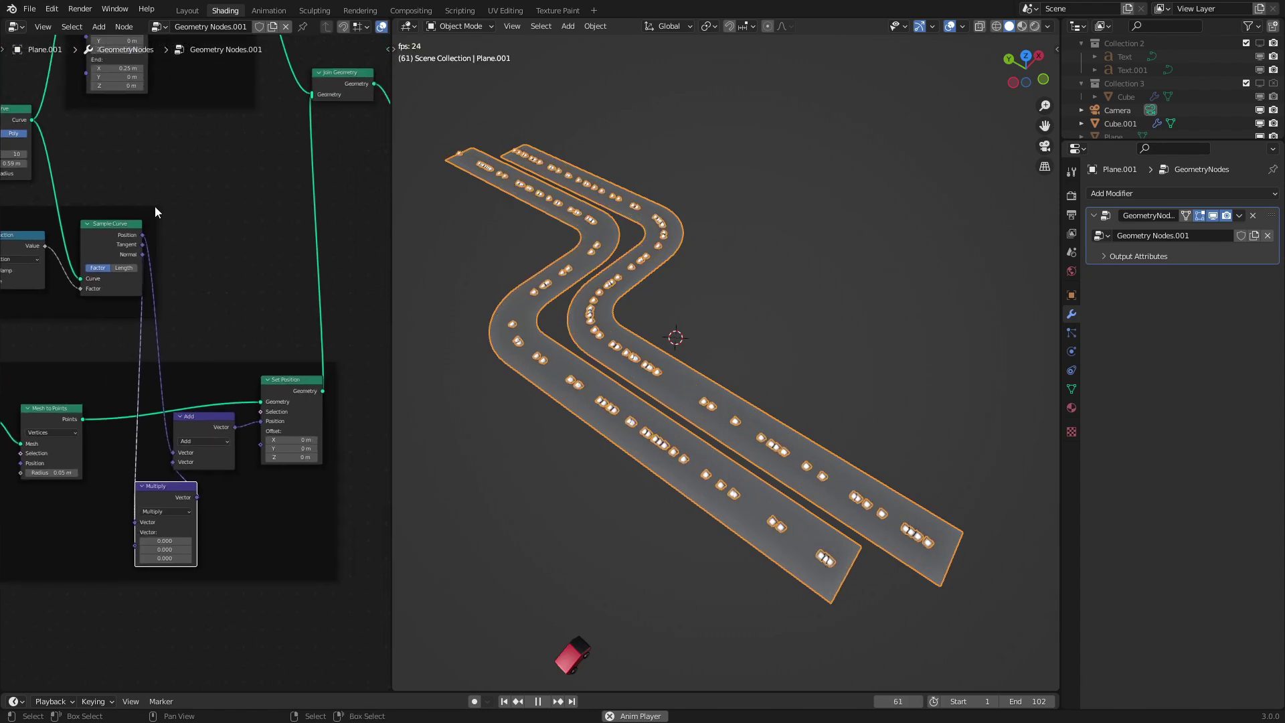
{"action": "scroll", "coordinate": [150, 360], "scroll_direction": "up", "scroll_amount": 2}
{"action": "right_click_drag", "start_coordinate": [160, 333], "coordinate": [145, 345], "text": "shift"}
{"action": "key", "text": "g"}
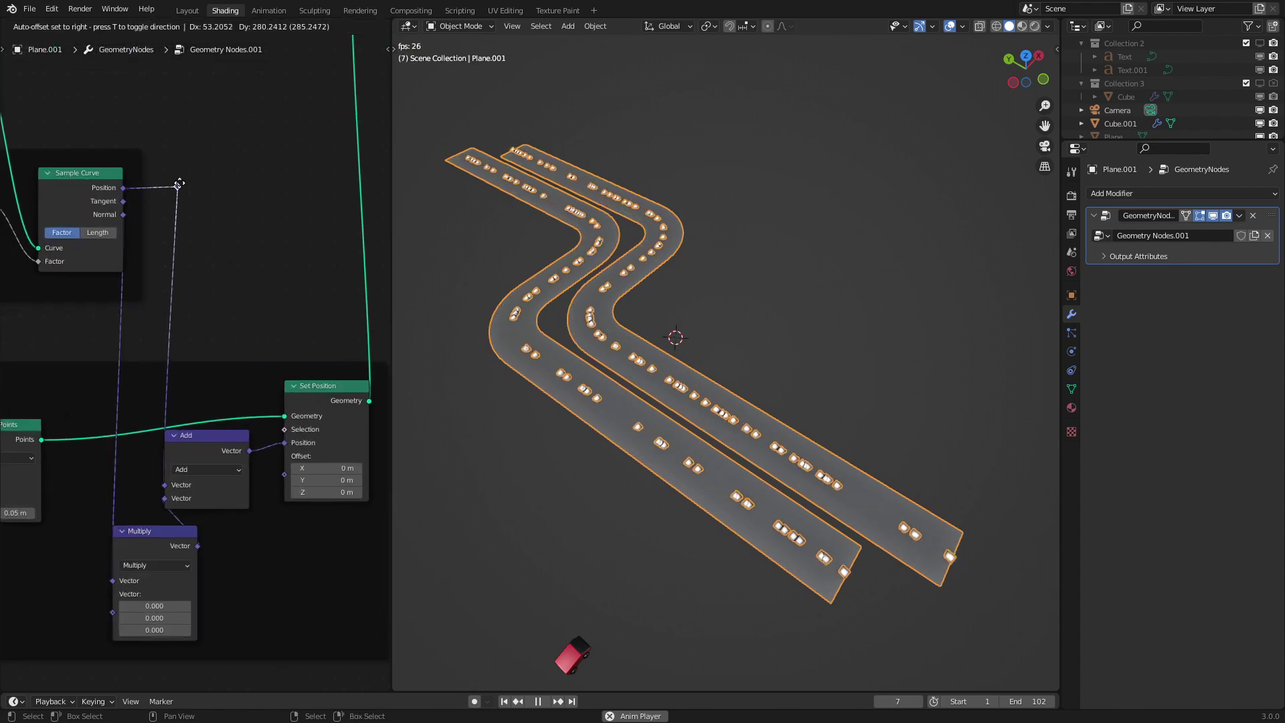
{"action": "left_click", "coordinate": [165, 190]}
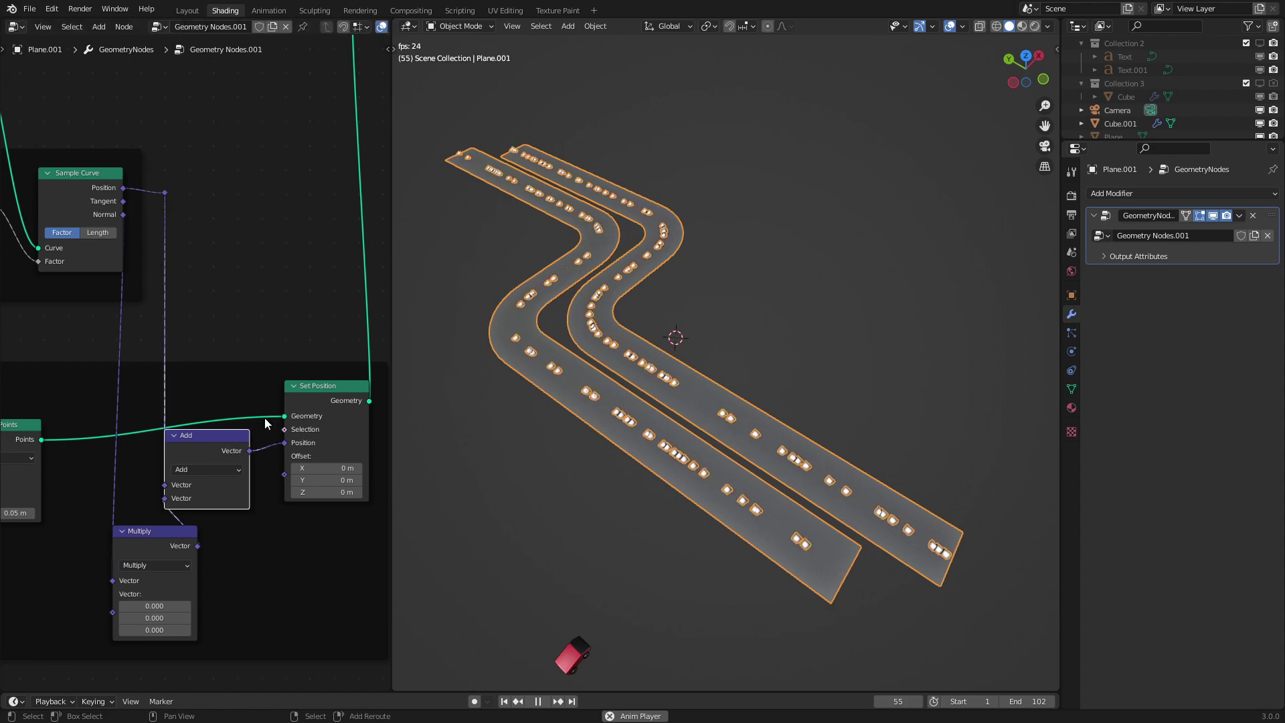
{"action": "left_click_drag", "start_coordinate": [243, 435], "coordinate": [292, 432]}
{"action": "right_click_drag", "start_coordinate": [198, 292], "coordinate": [167, 312], "text": "shift"}
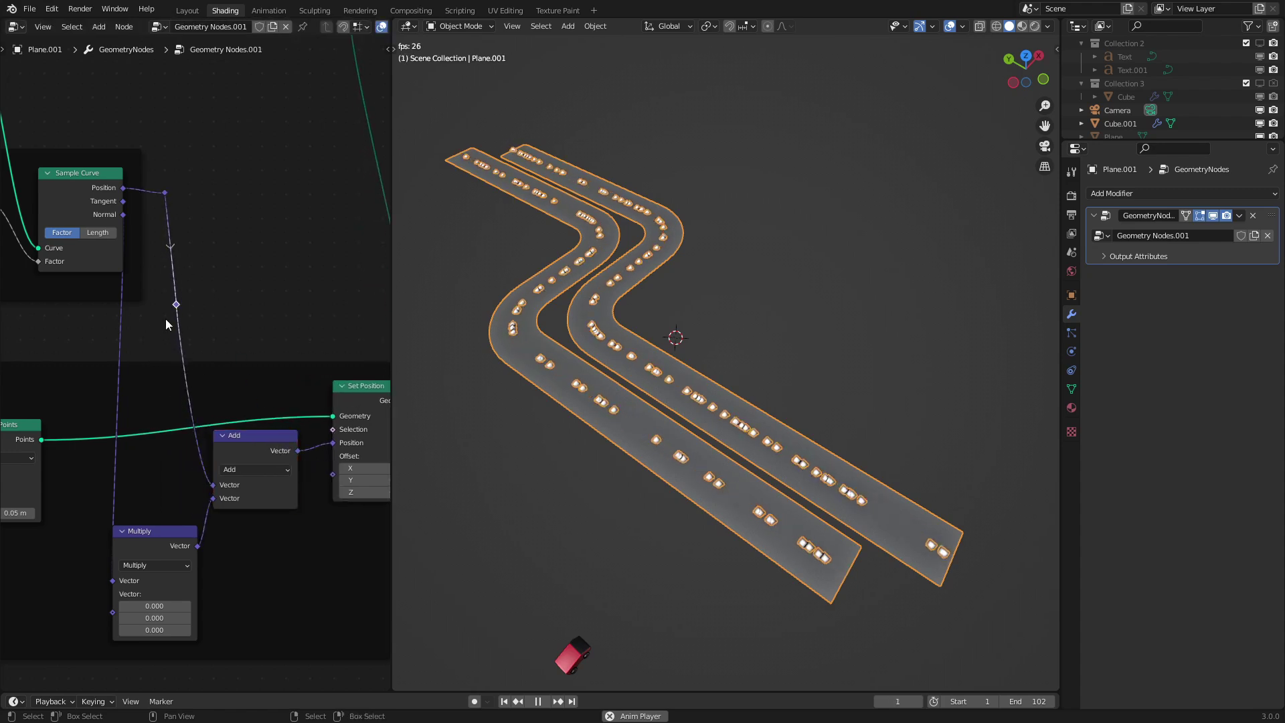
{"action": "left_click_drag", "start_coordinate": [176, 302], "coordinate": [165, 482]}
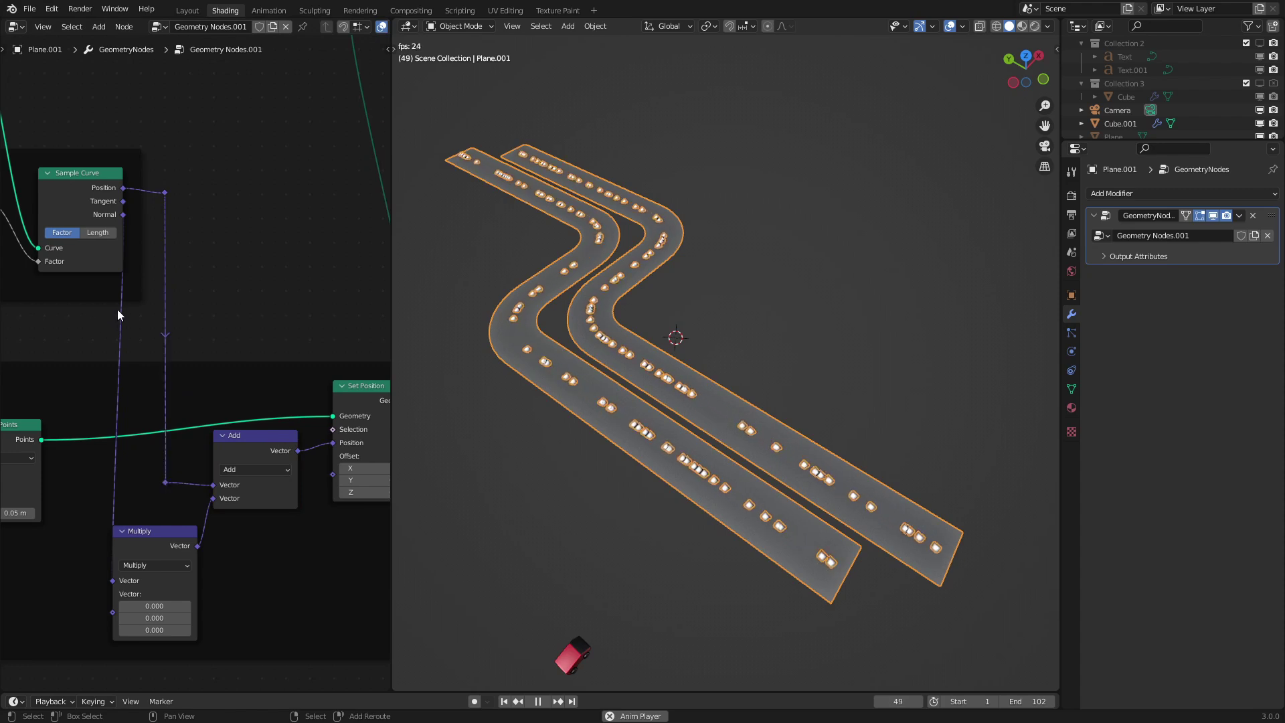
- Straighten the Normal link with one reroute beside Sample Curve and one near Multiply, and place Multiply directly beneath Add
{"action": "left_click_drag", "start_coordinate": [121, 330], "coordinate": [134, 221]}
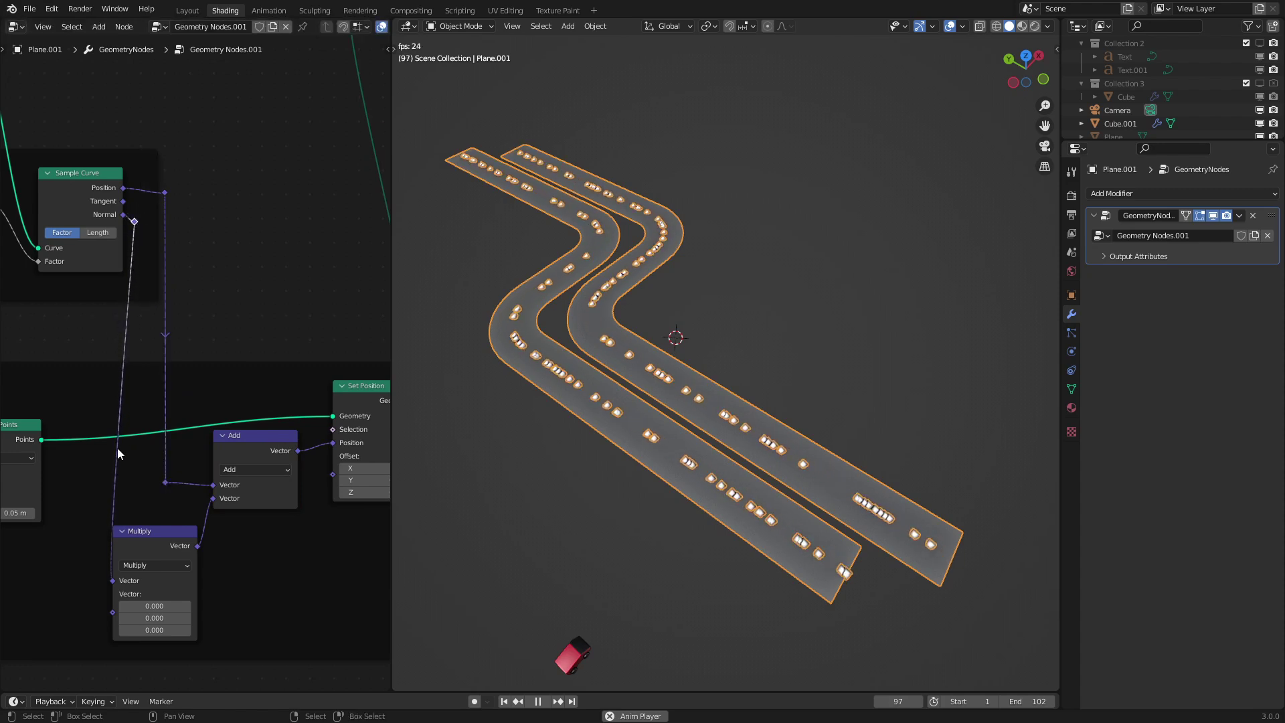
{"action": "right_click_drag", "start_coordinate": [132, 511], "coordinate": [107, 516], "text": "shift"}
{"action": "left_click_drag", "start_coordinate": [111, 515], "coordinate": [130, 491]}
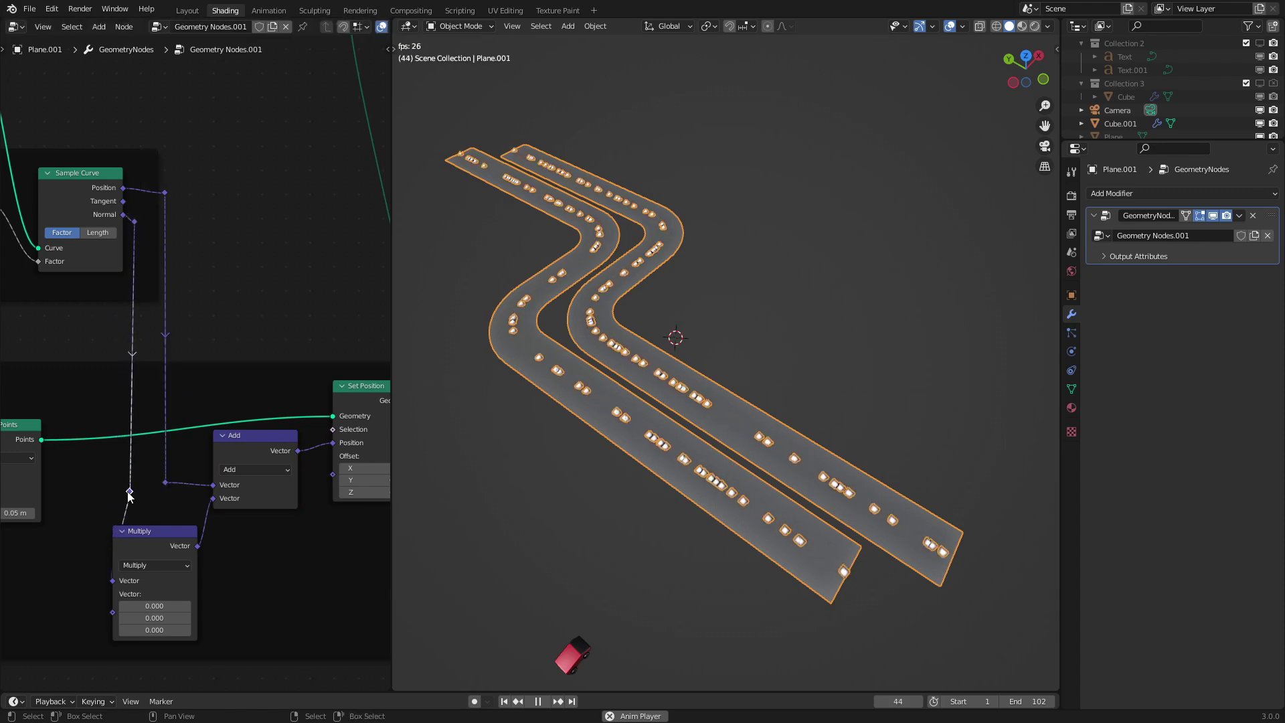
{"action": "left_click", "coordinate": [150, 548]}
{"action": "left_click_drag", "start_coordinate": [150, 547], "coordinate": [255, 539]}
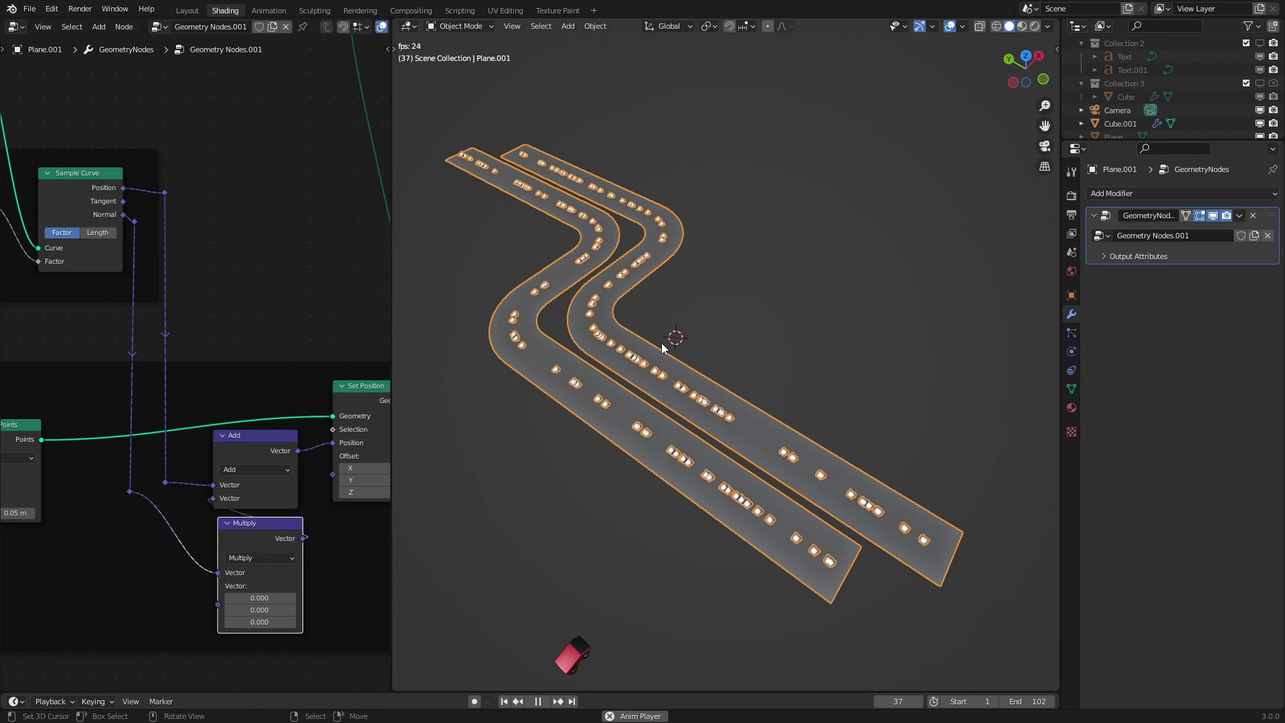
- Add a float Random Value node beside Multiply and link its Value to Multiply's second vector
{"action": "middle_click_drag", "start_coordinate": [137, 522], "coordinate": [222, 441]}
{"action": "key", "text": "shift+a"}
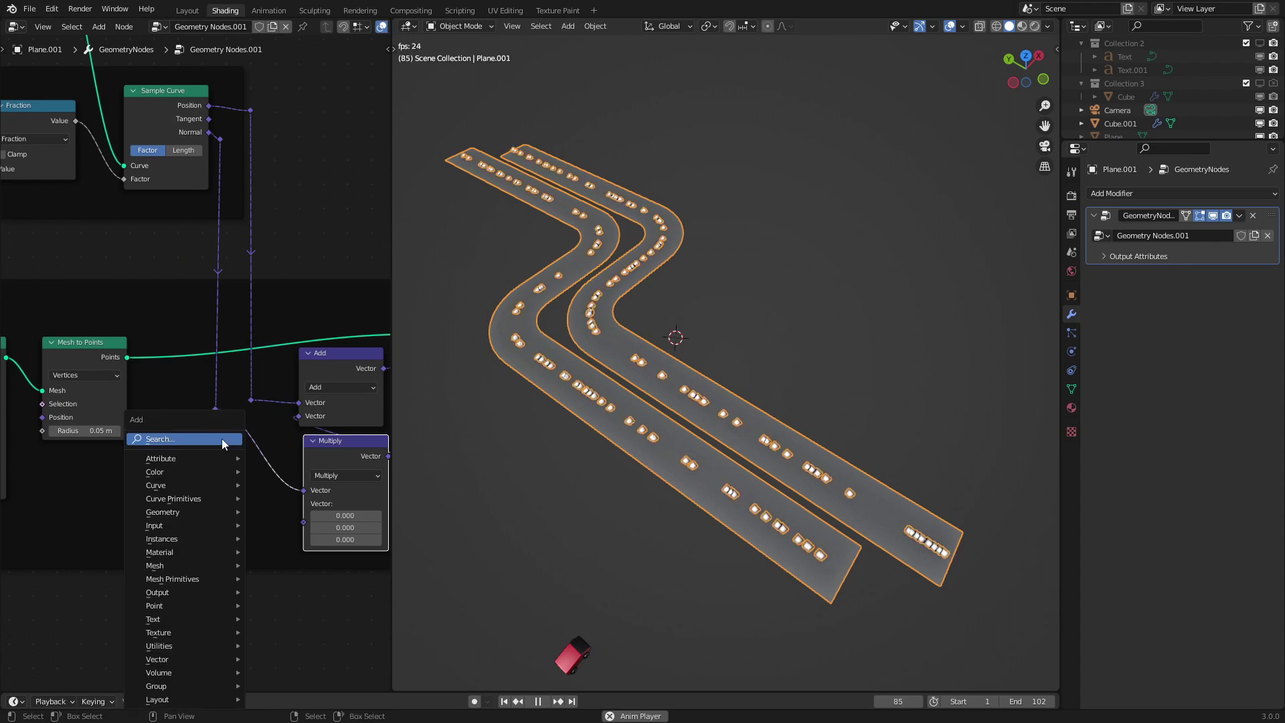
{"action": "type", "text": "ra"}
{"action": "left_click", "coordinate": [255, 503]}
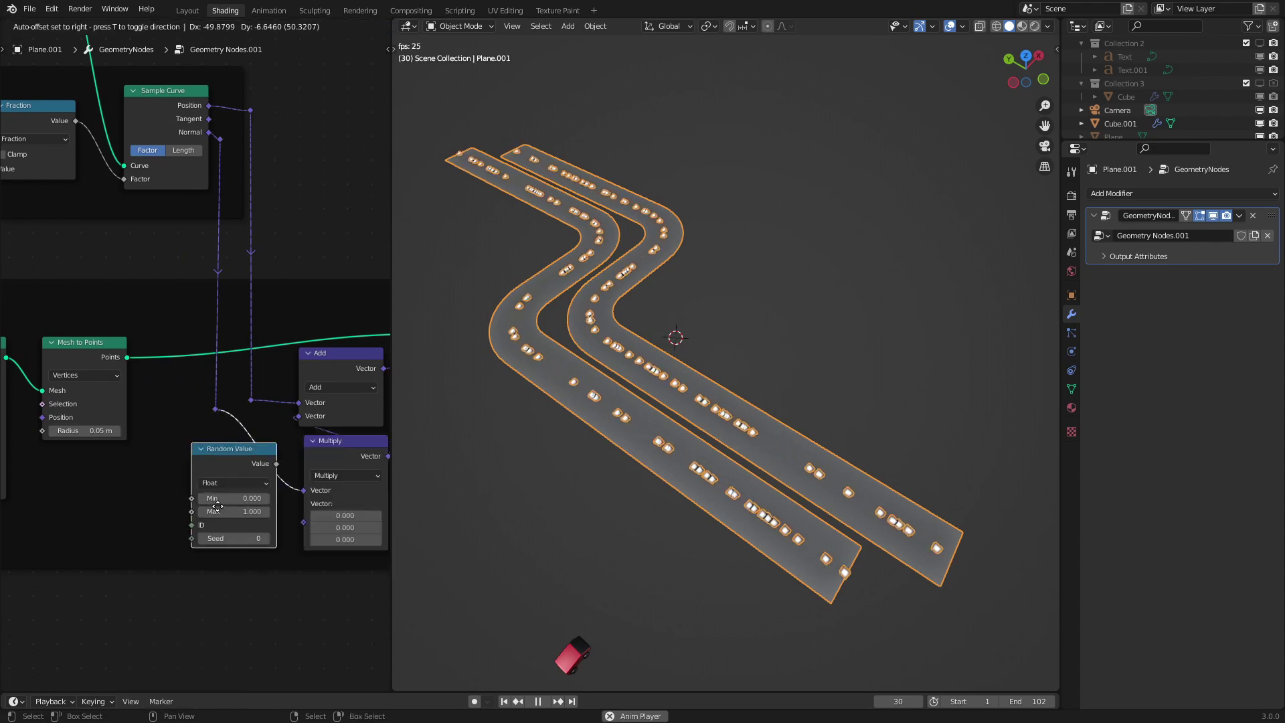
{"action": "left_click", "coordinate": [194, 494]}
{"action": "left_click_drag", "start_coordinate": [231, 484], "coordinate": [302, 521]}
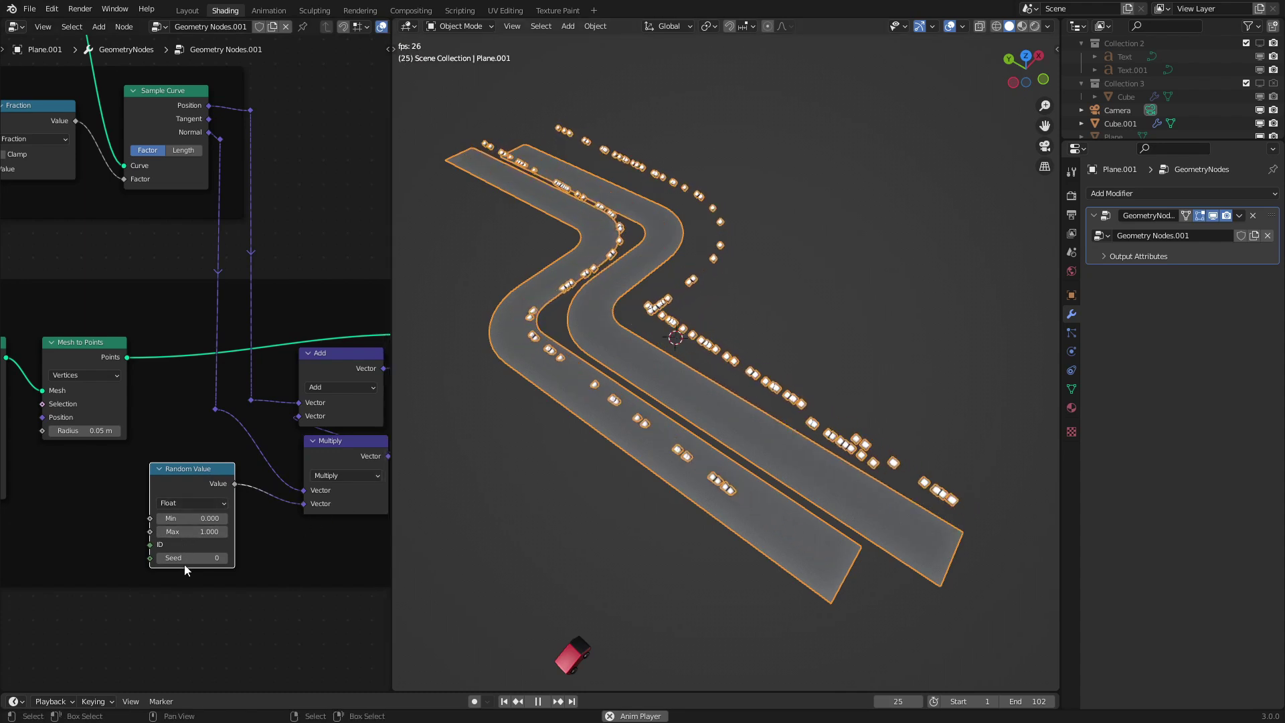
- Set the new Random Value node's seed to 1 and the seed of the Random Value feeding the Fraction chain to 5
{"action": "left_click", "coordinate": [226, 560]}
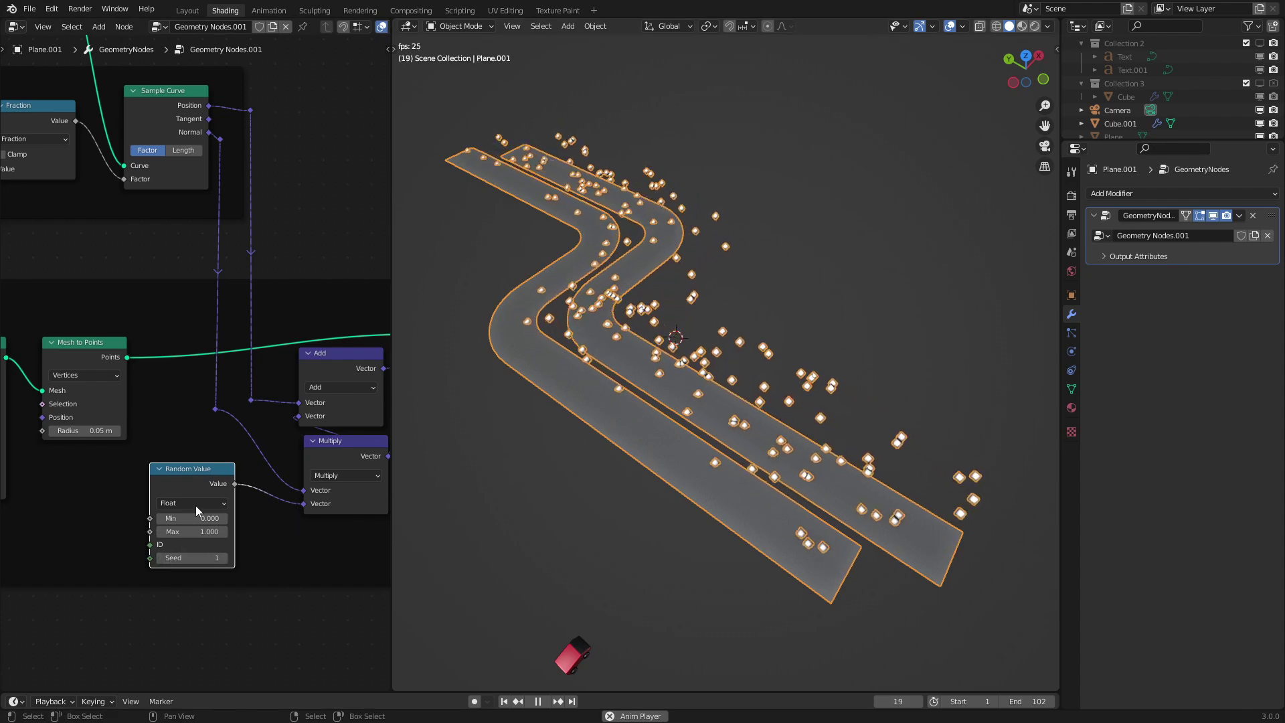
{"action": "scroll", "coordinate": [195, 507], "scroll_direction": "down", "scroll_amount": 2}
{"action": "middle_click_drag", "start_coordinate": [152, 332], "coordinate": [437, 487]}
{"action": "left_click", "coordinate": [120, 380]}
{"action": "type", "text": "5"}
{"action": "key", "text": "Return"}
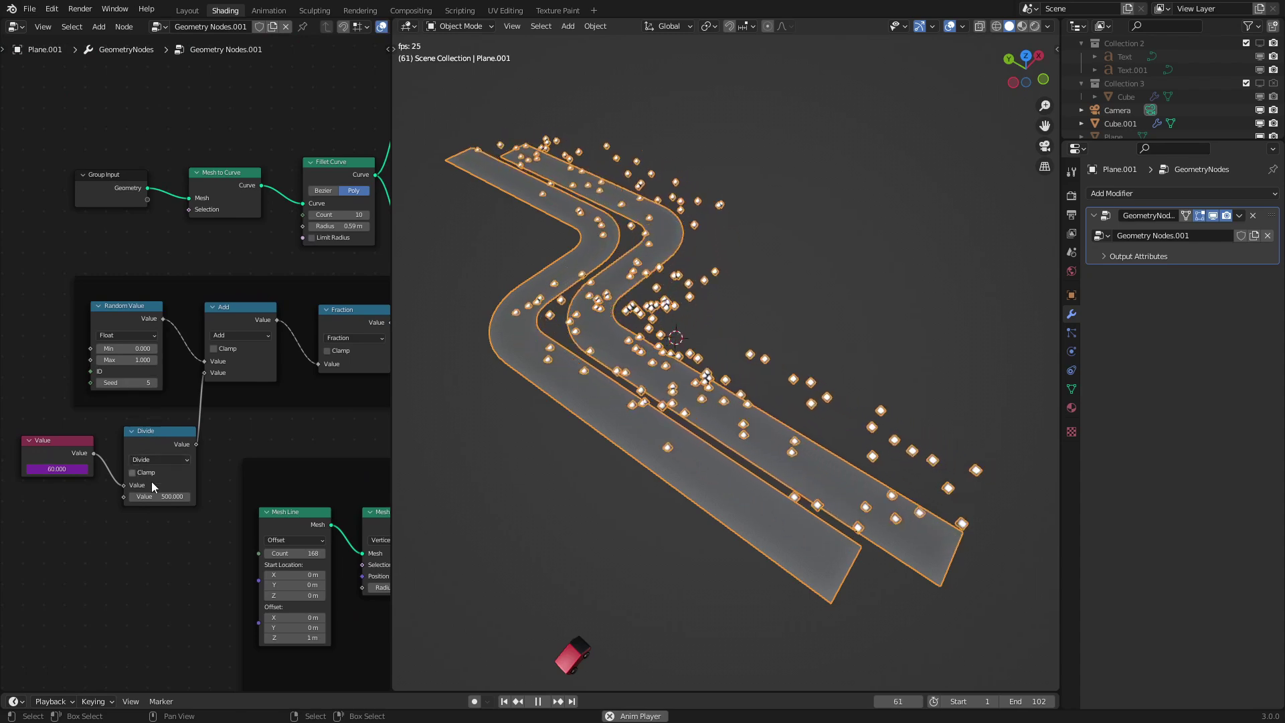
- Set Max to 0.2 on the Random Value node that feeds Multiply
{"action": "scroll", "coordinate": [152, 480], "scroll_direction": "down", "scroll_amount": 3}
{"action": "middle_click_drag", "start_coordinate": [319, 481], "coordinate": [158, 367]}
{"action": "scroll", "coordinate": [483, 419], "scroll_direction": "up", "scroll_amount": 1}
{"action": "scroll", "coordinate": [326, 487], "scroll_direction": "up", "scroll_amount": 2}
{"action": "scroll", "coordinate": [326, 492], "scroll_direction": "up", "scroll_amount": 1}
{"action": "scroll", "coordinate": [495, 472], "scroll_direction": "down", "scroll_amount": 3}
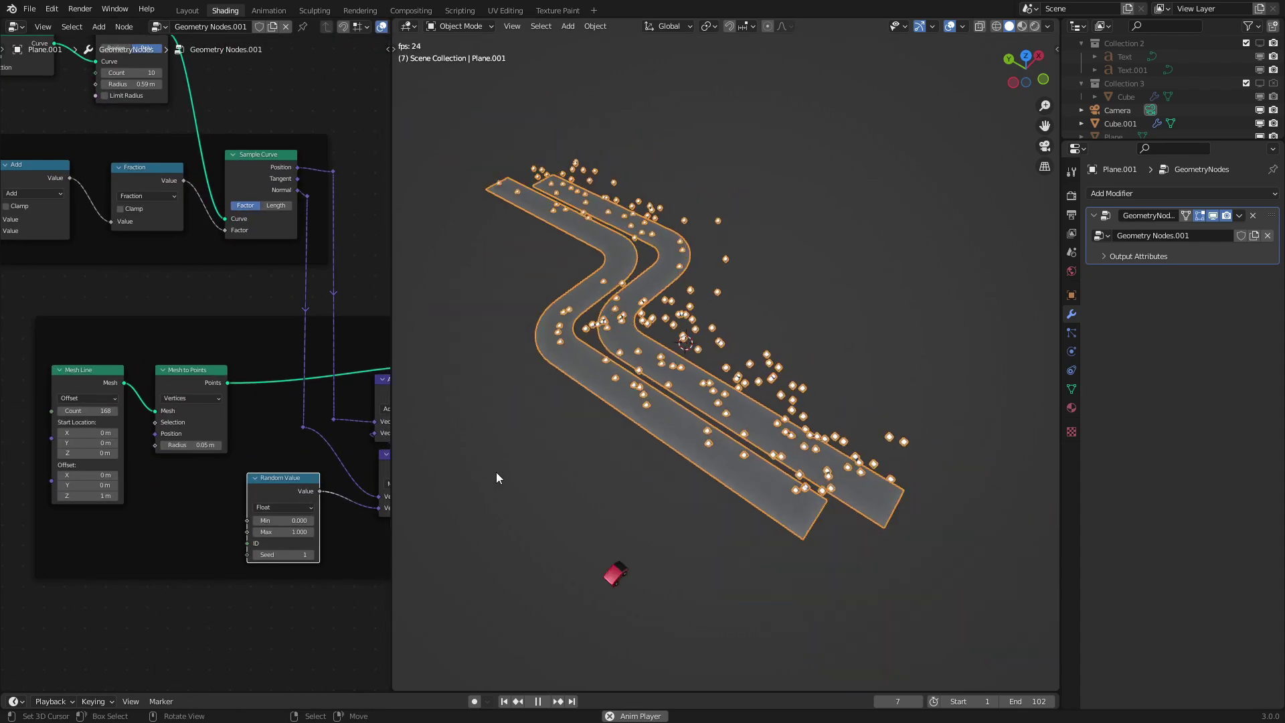
{"action": "scroll", "coordinate": [308, 522], "scroll_direction": "up", "scroll_amount": 2}
{"action": "left_click_drag", "start_coordinate": [294, 560], "coordinate": [238, 561]}
{"action": "left_click", "coordinate": [300, 562]}
{"action": "type", "text": "0.2"}
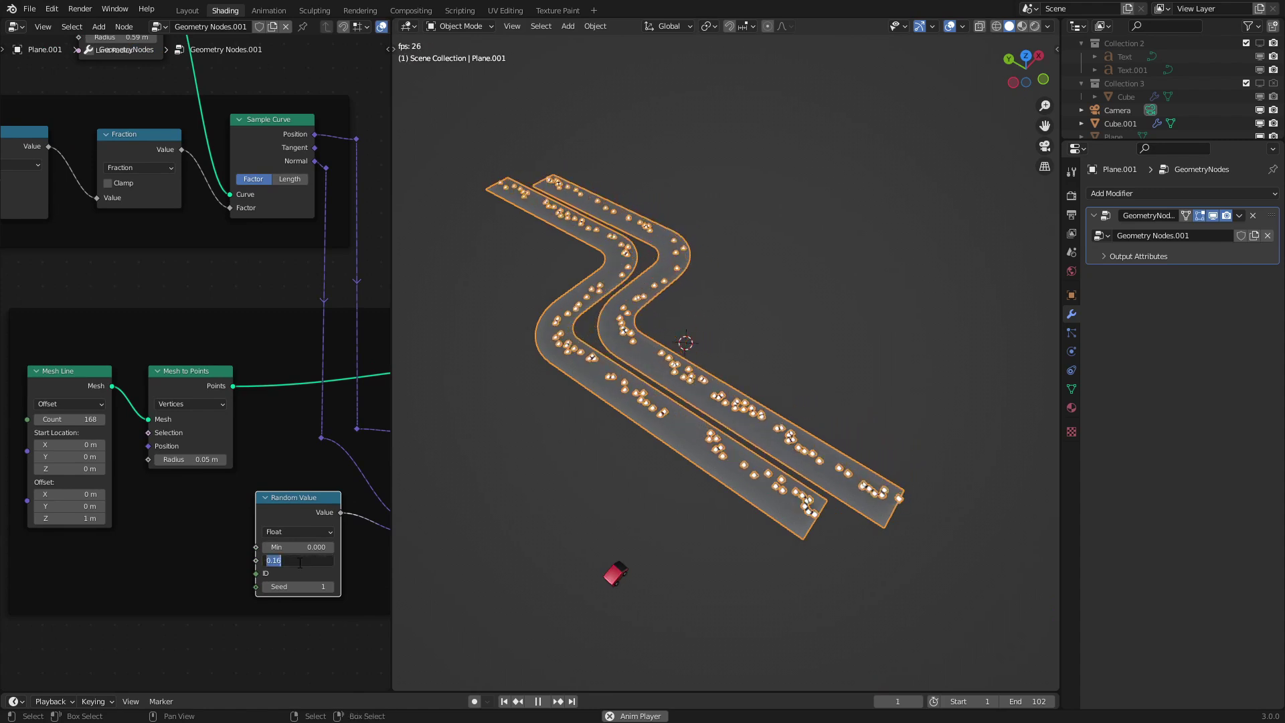
{"action": "key", "text": "Return"}
- Set the same Random Value node's Min to -0.2 and inspect how the points spread across the road width
{"action": "left_click", "coordinate": [300, 548]}
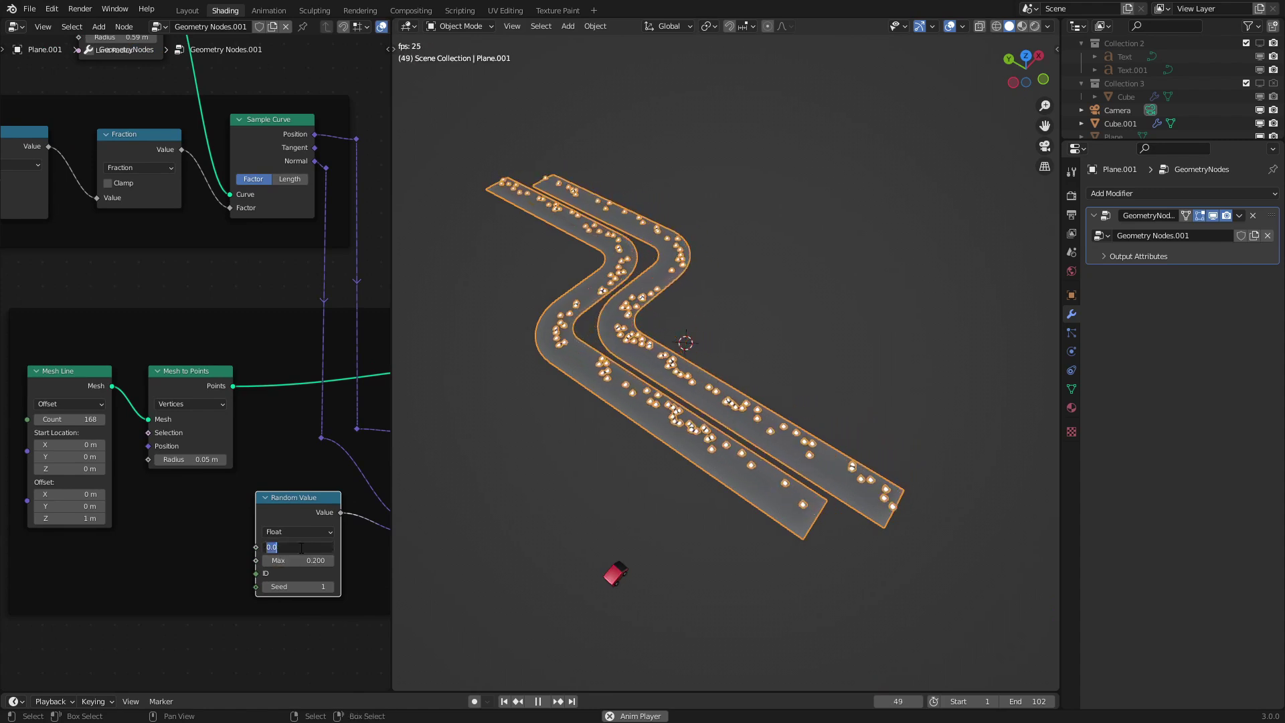
{"action": "type", "text": "-0.2"}
{"action": "key", "text": "Return"}
{"action": "key", "text": "minus"}
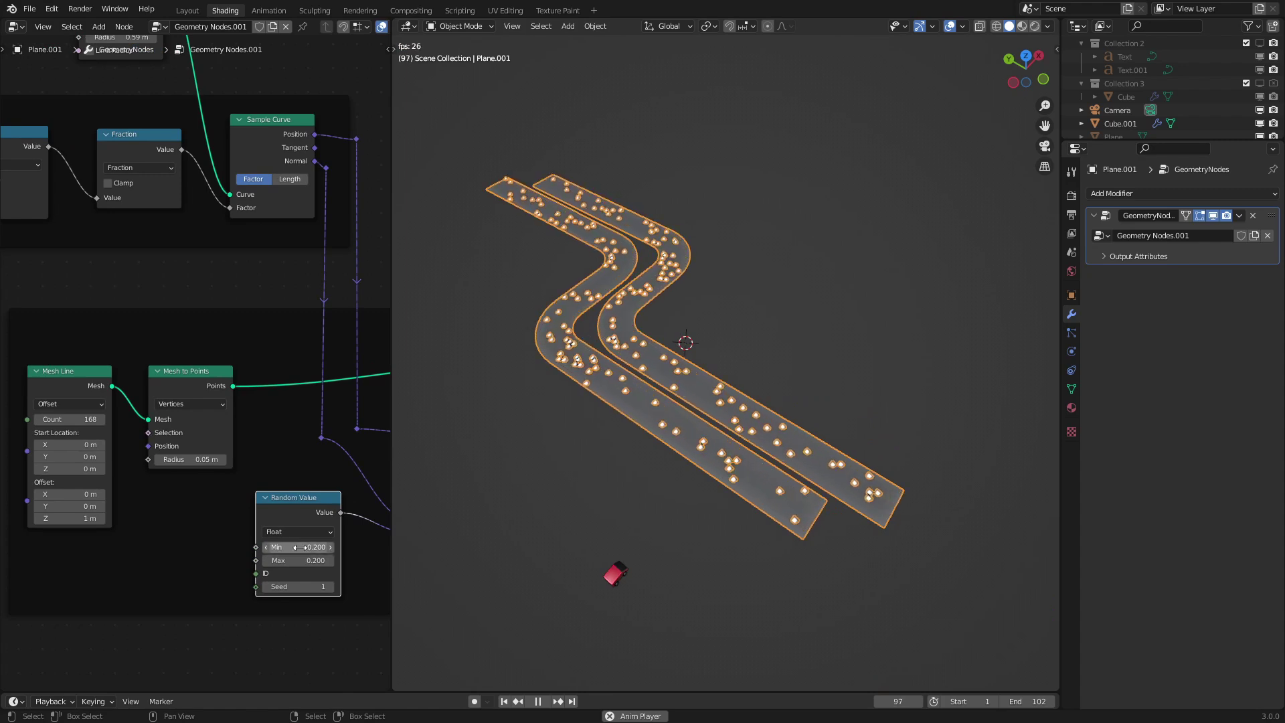
{"action": "scroll", "coordinate": [716, 348], "scroll_direction": "up", "scroll_amount": 3}
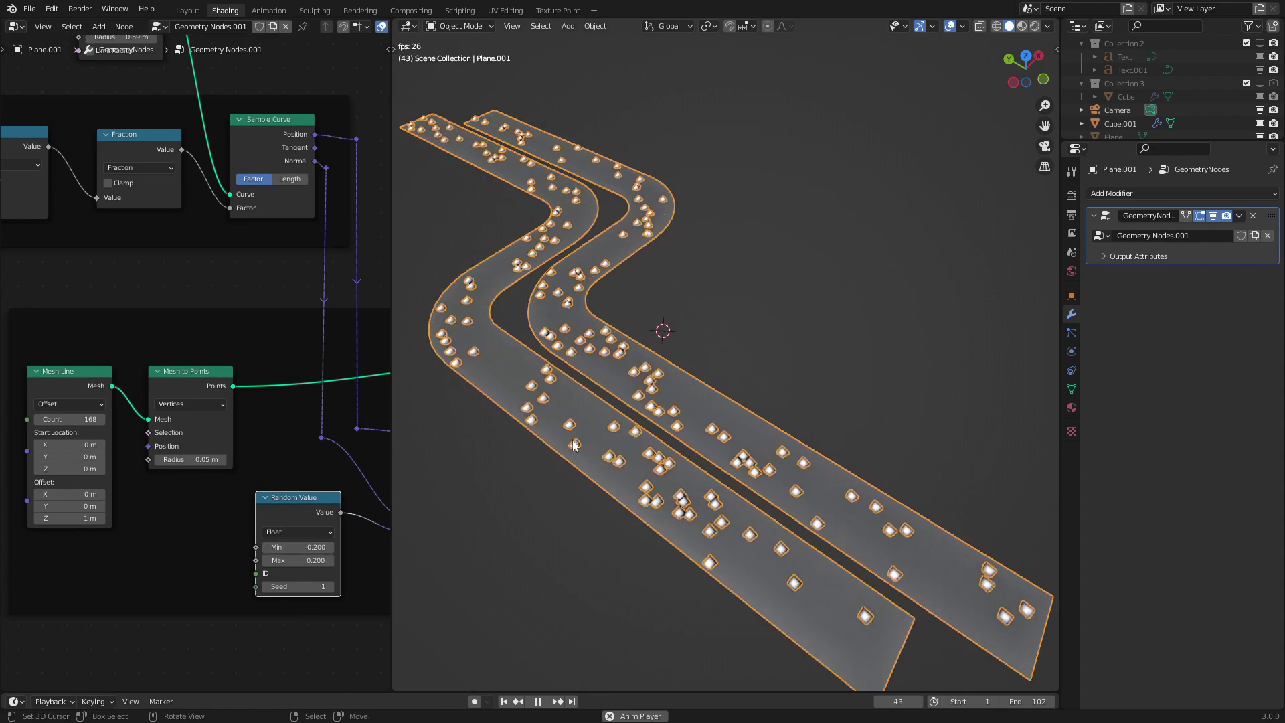
{"action": "scroll", "coordinate": [488, 175], "scroll_direction": "down", "scroll_amount": 2}
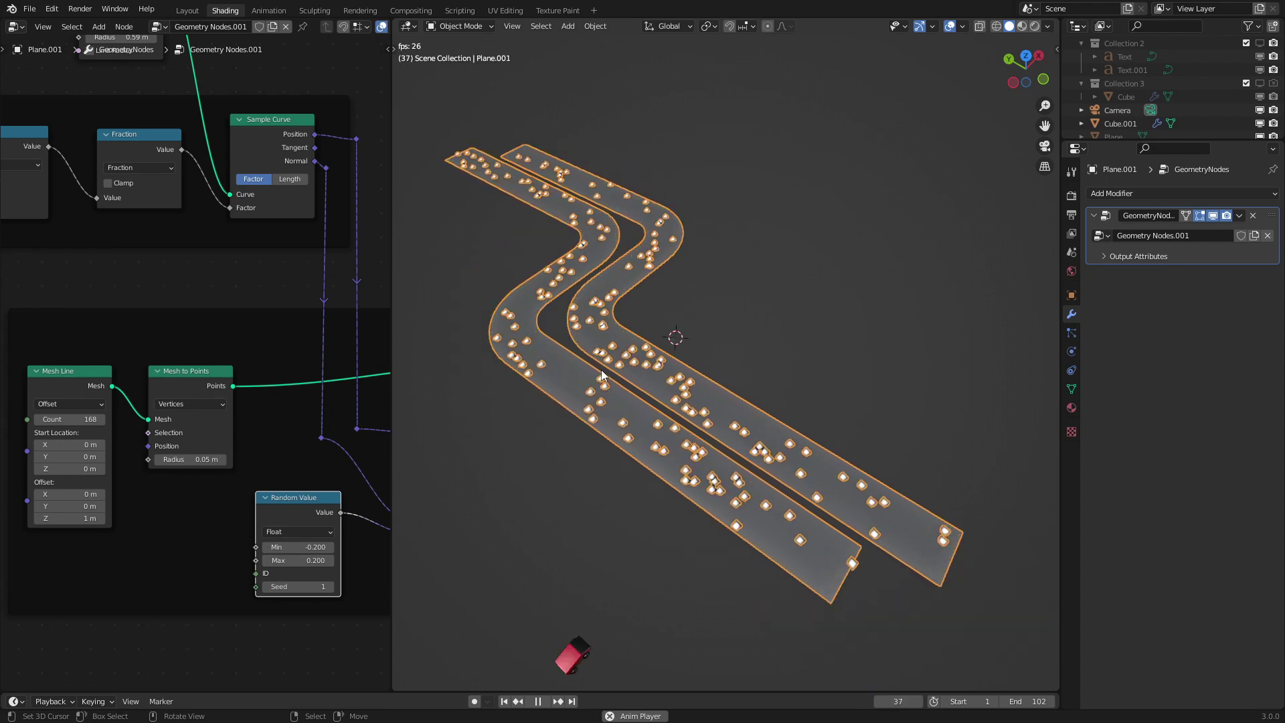
- Move Join Geometry and Group Output to the right to make room after Set Position
{"action": "scroll", "coordinate": [341, 387], "scroll_direction": "down", "scroll_amount": 3}
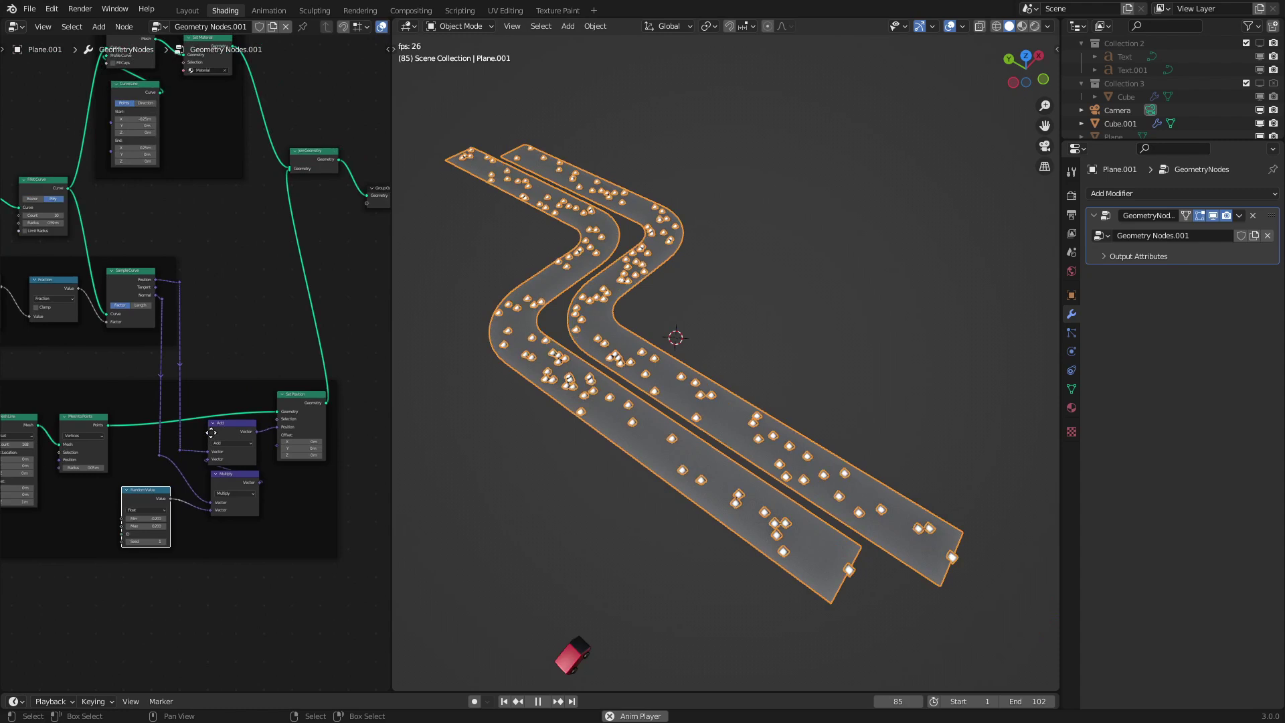
{"action": "middle_click_drag", "start_coordinate": [211, 432], "coordinate": [165, 442]}
{"action": "scroll", "coordinate": [263, 393], "scroll_direction": "up", "scroll_amount": 4}
{"action": "middle_click_drag", "start_coordinate": [359, 247], "coordinate": [237, 335]}
{"action": "key", "text": "a"}
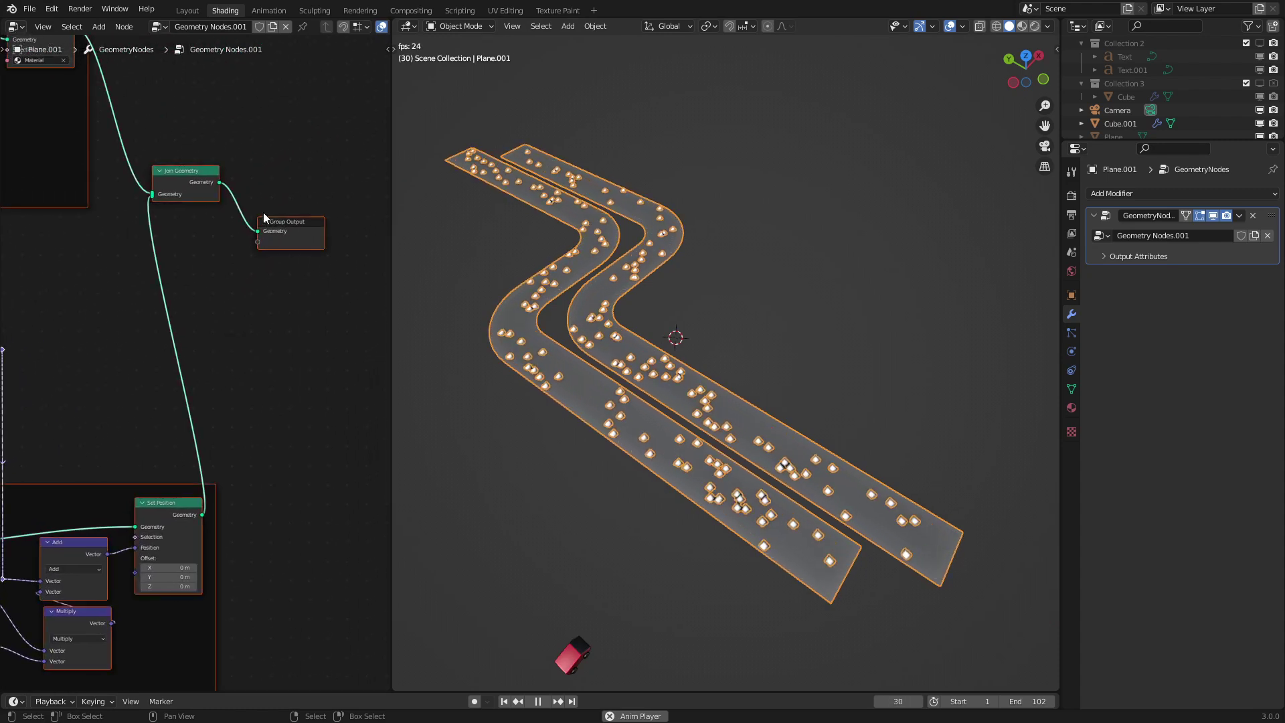
{"action": "key", "text": "alt+a"}
{"action": "key", "text": "c"}
{"action": "left_click", "coordinate": [255, 203]}
{"action": "right_click", "coordinate": [255, 203]}
{"action": "key", "text": "g"}
{"action": "key", "text": "x"}
{"action": "left_click", "coordinate": [337, 313]}
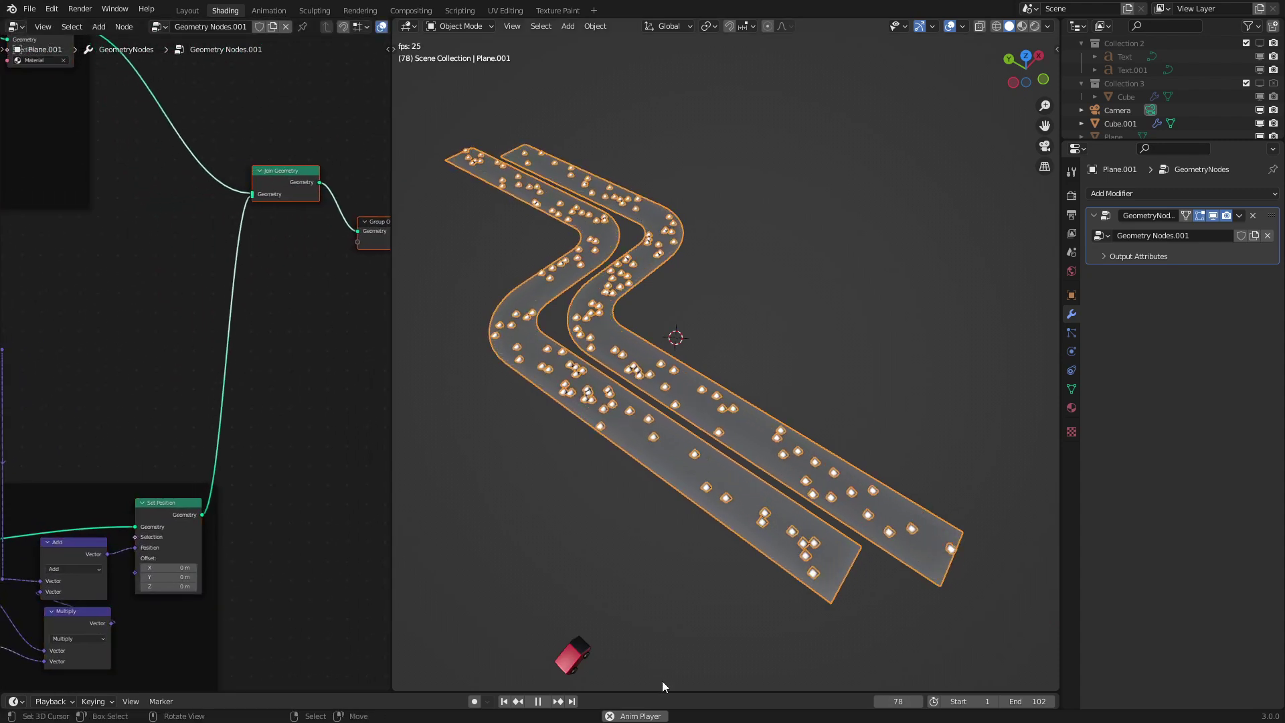
- Add an Instance on Points node after Set Position and link Set Position's Geometry to its Points input
{"action": "middle_click_drag", "start_coordinate": [661, 681], "coordinate": [668, 449]}
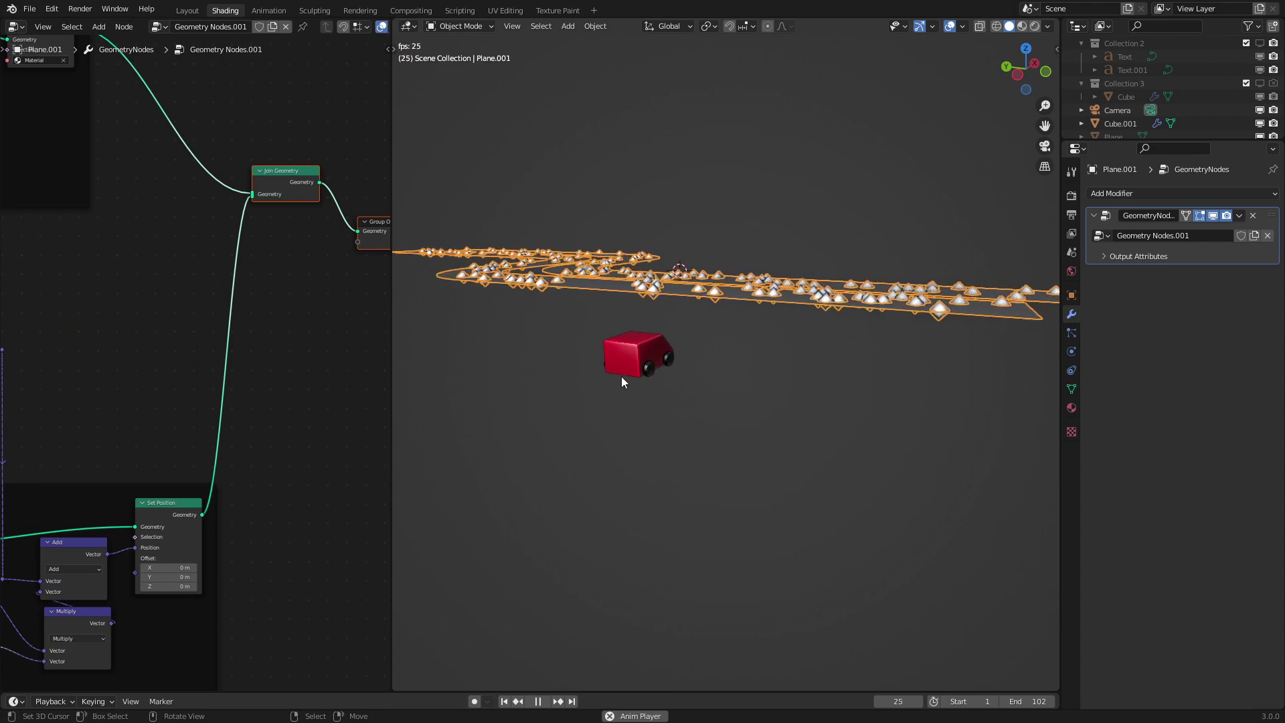
{"action": "middle_click_drag", "start_coordinate": [618, 361], "coordinate": [698, 371]}
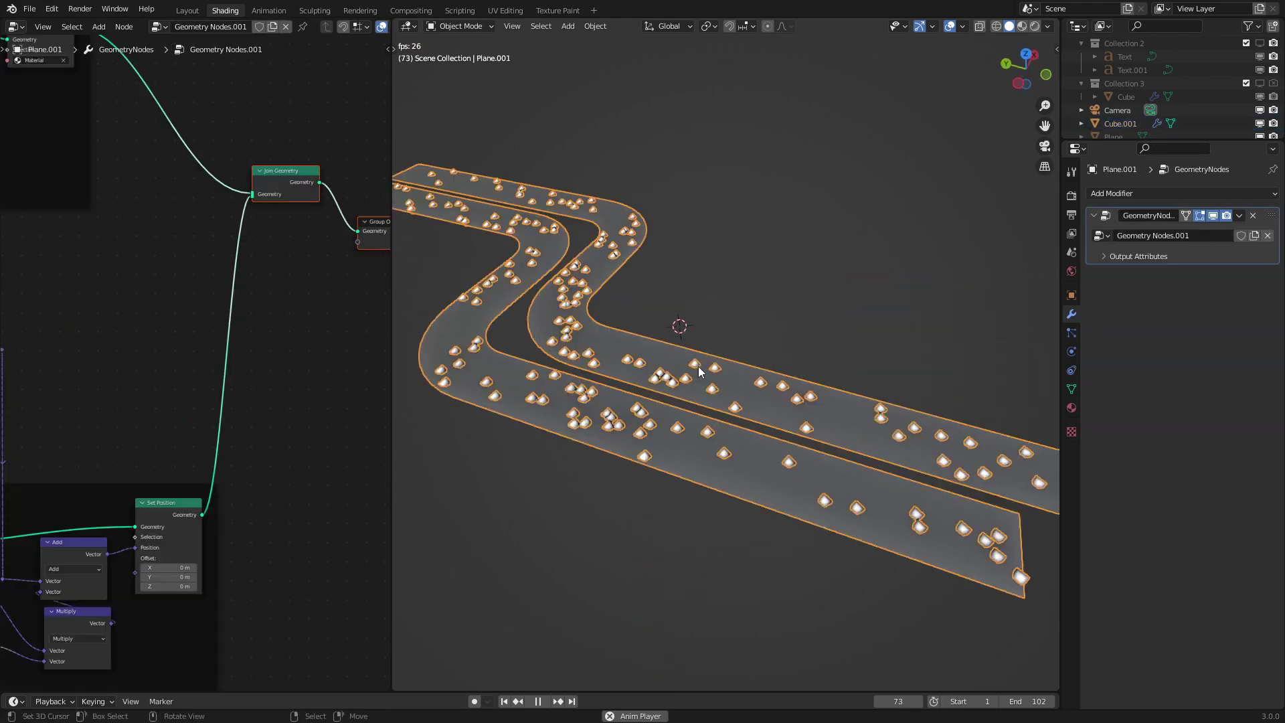
{"action": "middle_click_drag", "start_coordinate": [287, 487], "coordinate": [206, 371]}
{"action": "scroll", "coordinate": [206, 371], "scroll_direction": "up", "scroll_amount": 3}
{"action": "key", "text": "shift+a"}
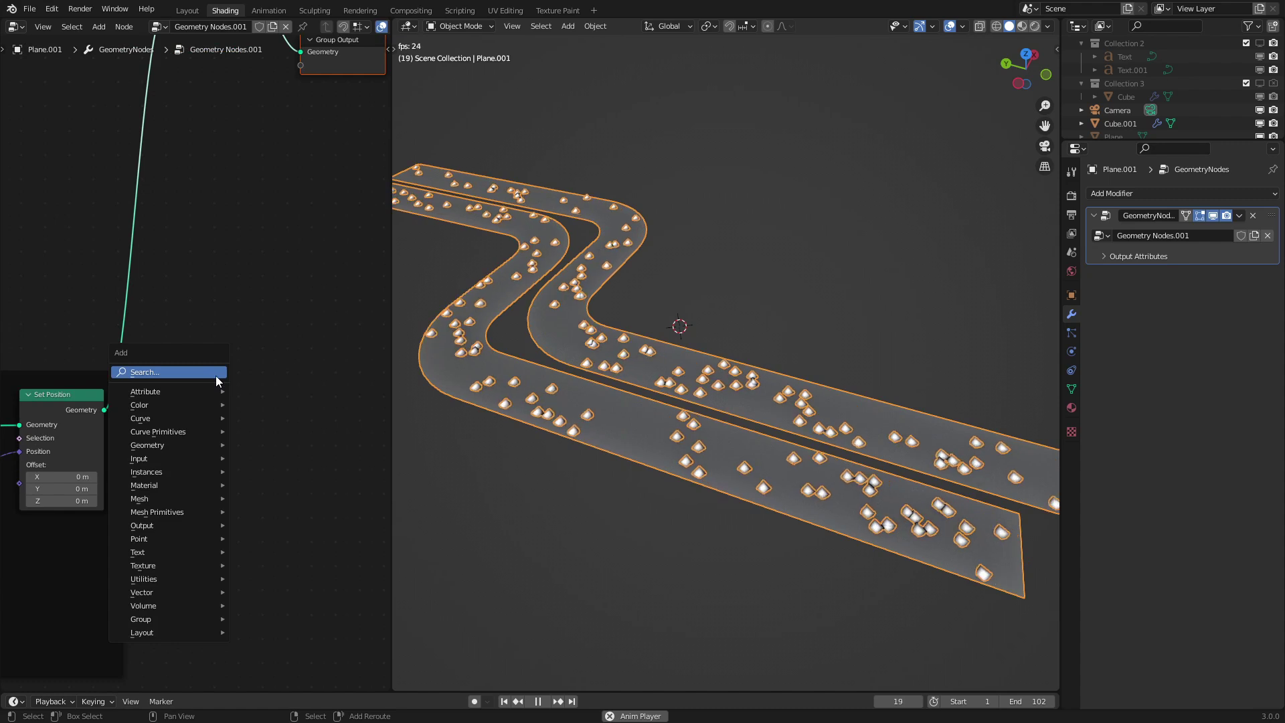
{"action": "mouse_move", "coordinate": [167, 471]}
{"action": "left_click", "coordinate": [268, 473]}
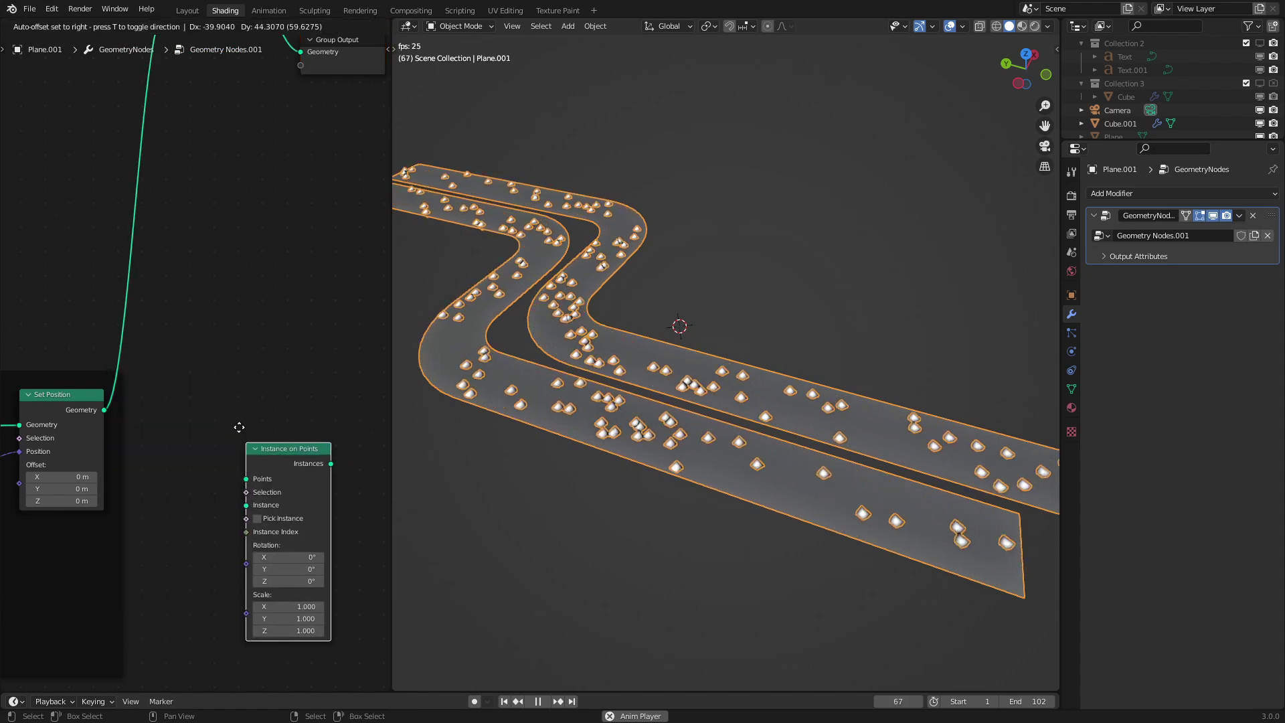
{"action": "left_click", "coordinate": [181, 311]}
{"action": "left_click_drag", "start_coordinate": [102, 411], "coordinate": [149, 372]}
{"action": "right_click", "coordinate": [150, 372]}
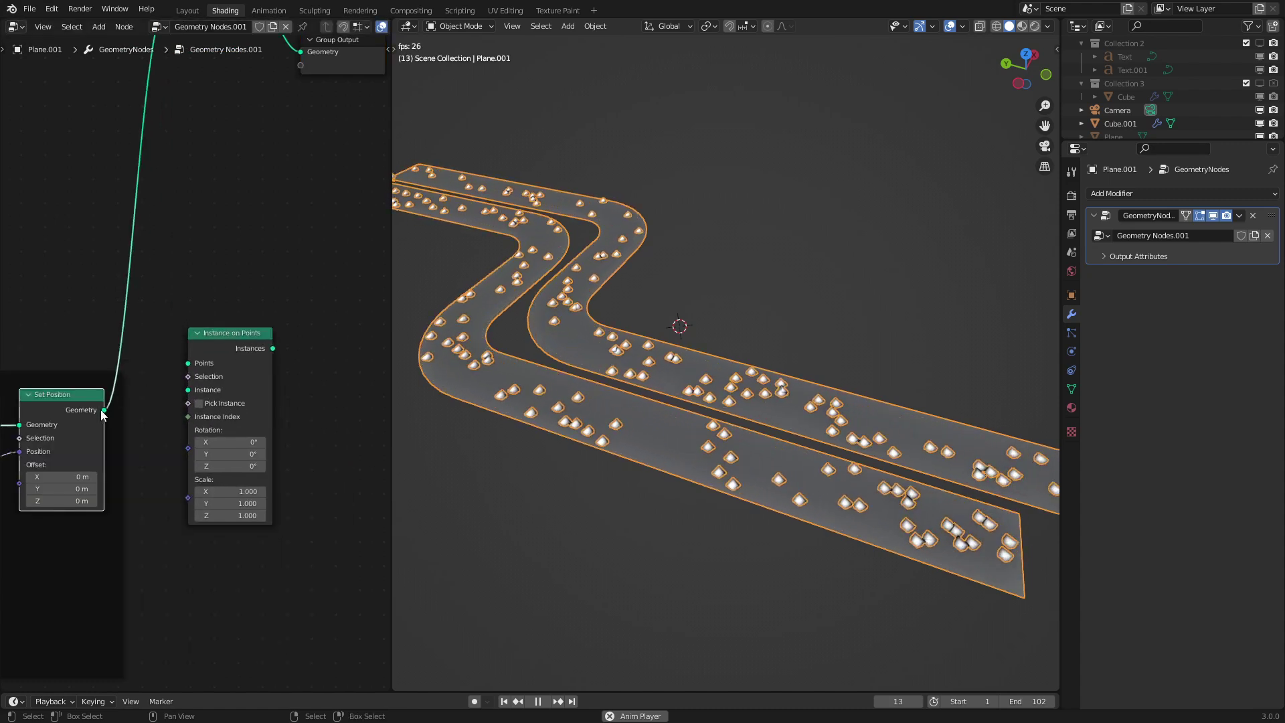
{"action": "left_click_drag", "start_coordinate": [104, 411], "coordinate": [188, 363]}
- Rename the red car object Cube.001 to Car, and reselect the road object Plane.001
{"action": "scroll", "coordinate": [666, 494], "scroll_direction": "down", "scroll_amount": 4}
{"action": "scroll", "coordinate": [696, 508], "scroll_direction": "up", "scroll_amount": 1}
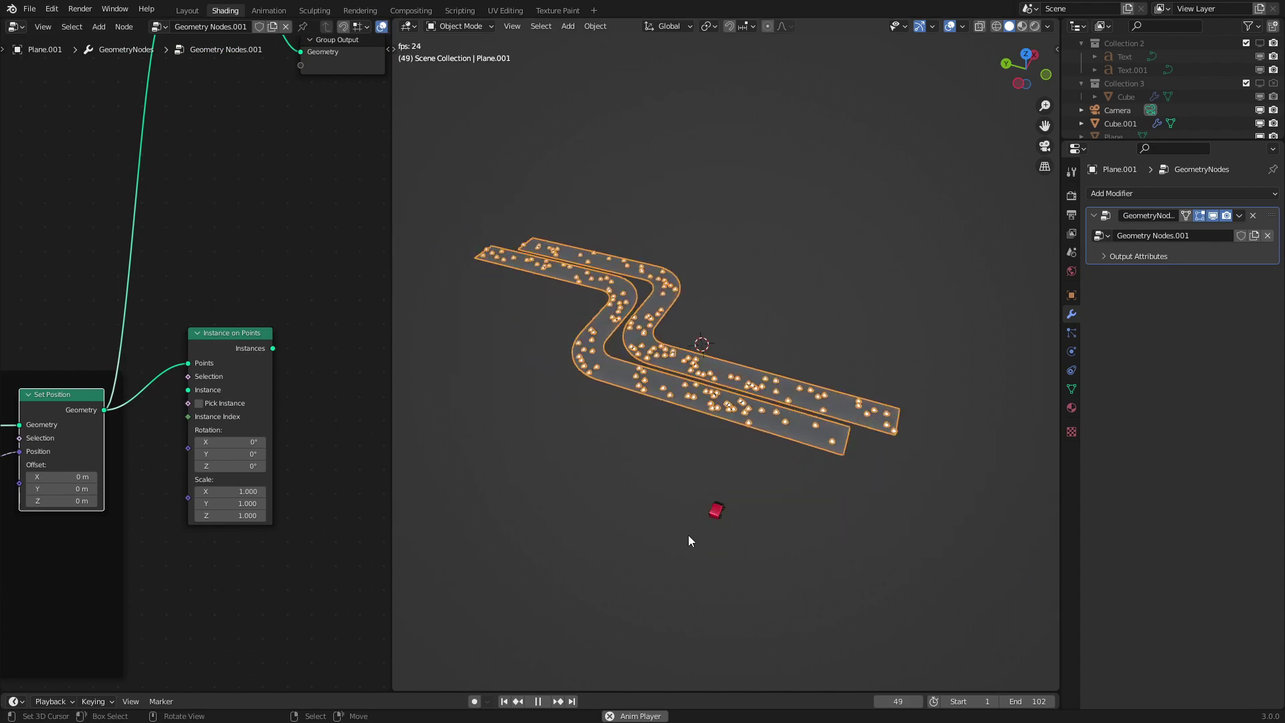
{"action": "left_click", "coordinate": [713, 502]}
{"action": "left_click", "coordinate": [1071, 295]}
{"action": "left_click", "coordinate": [1138, 194]}
{"action": "type", "text": "C"}
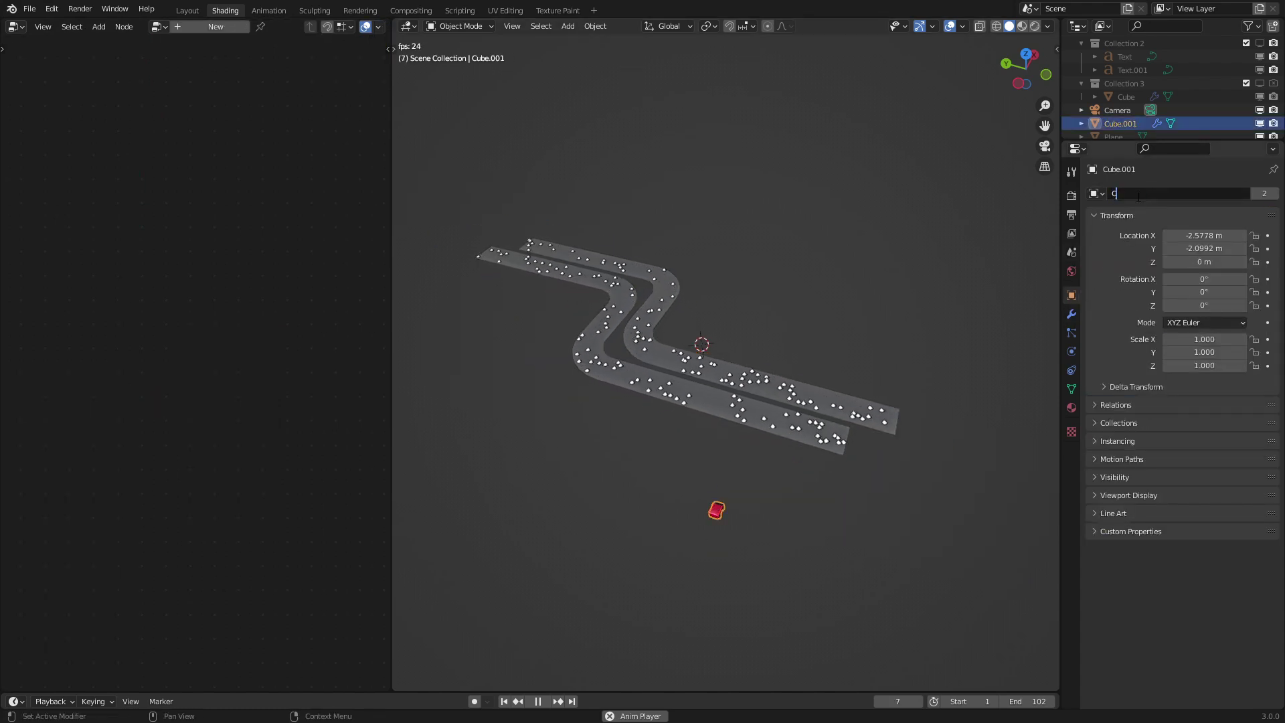
{"action": "key", "text": "Escape"}
{"action": "left_click", "coordinate": [777, 383]}
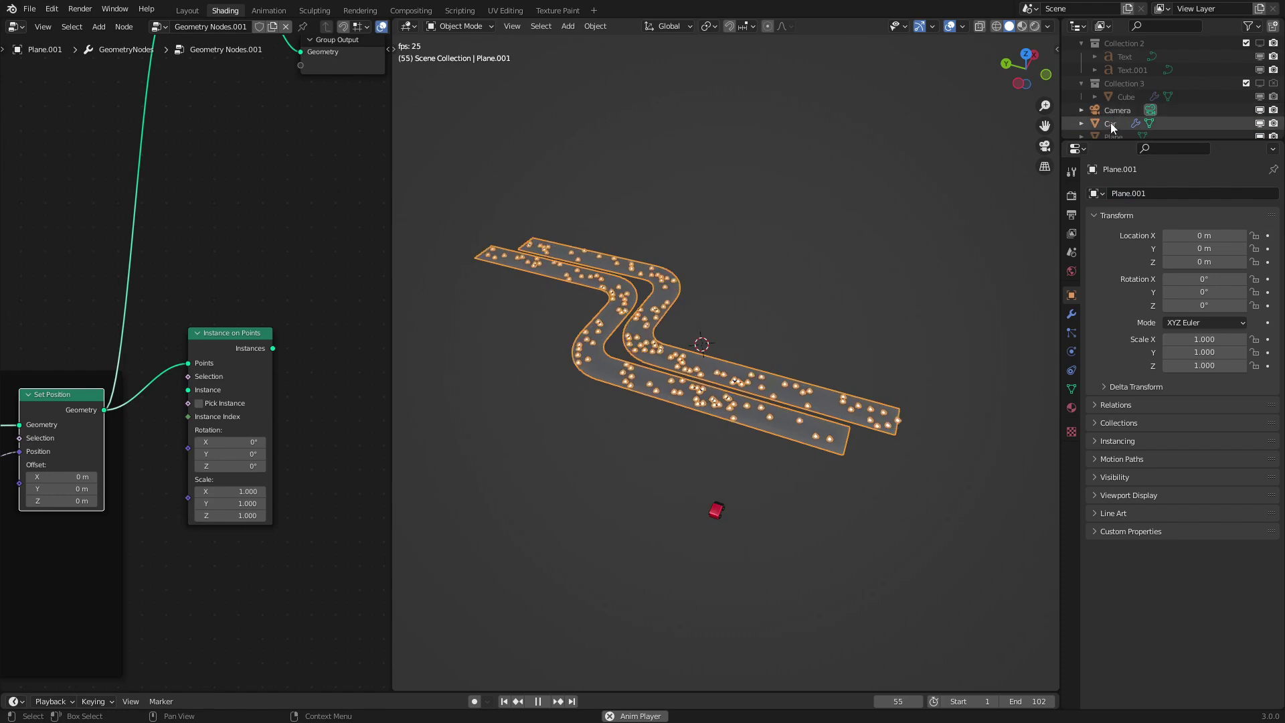
- Bring the Car object into the node tree as an Object Info node and link its Geometry to Instance on Points' Instance input
{"action": "left_click_drag", "start_coordinate": [1110, 122], "coordinate": [159, 564]}
{"action": "middle_click_drag", "start_coordinate": [271, 564], "coordinate": [299, 412]}
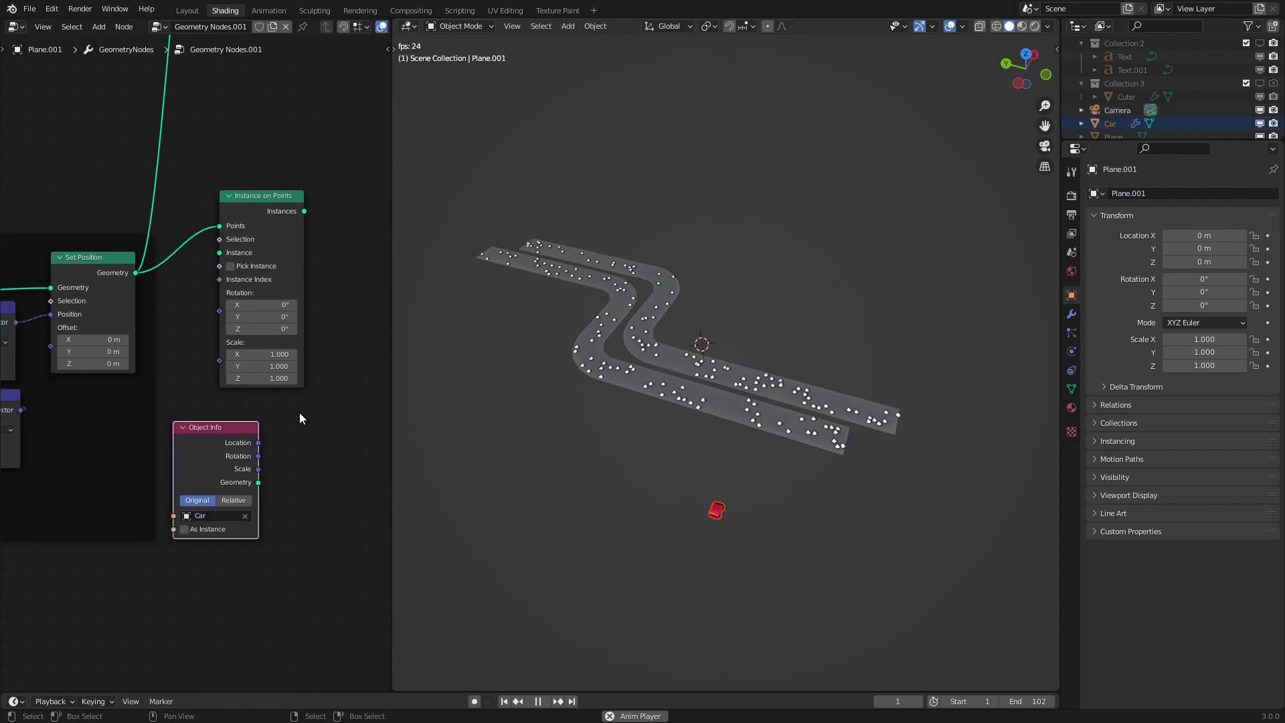
{"action": "scroll", "coordinate": [299, 413], "scroll_direction": "up", "scroll_amount": 1}
{"action": "left_click_drag", "start_coordinate": [275, 514], "coordinate": [235, 229]}
{"action": "left_click_drag", "start_coordinate": [223, 479], "coordinate": [244, 475]}
{"action": "middle_click_drag", "start_coordinate": [237, 246], "coordinate": [166, 346]}
{"action": "left_click_drag", "start_coordinate": [219, 293], "coordinate": [306, 308]}
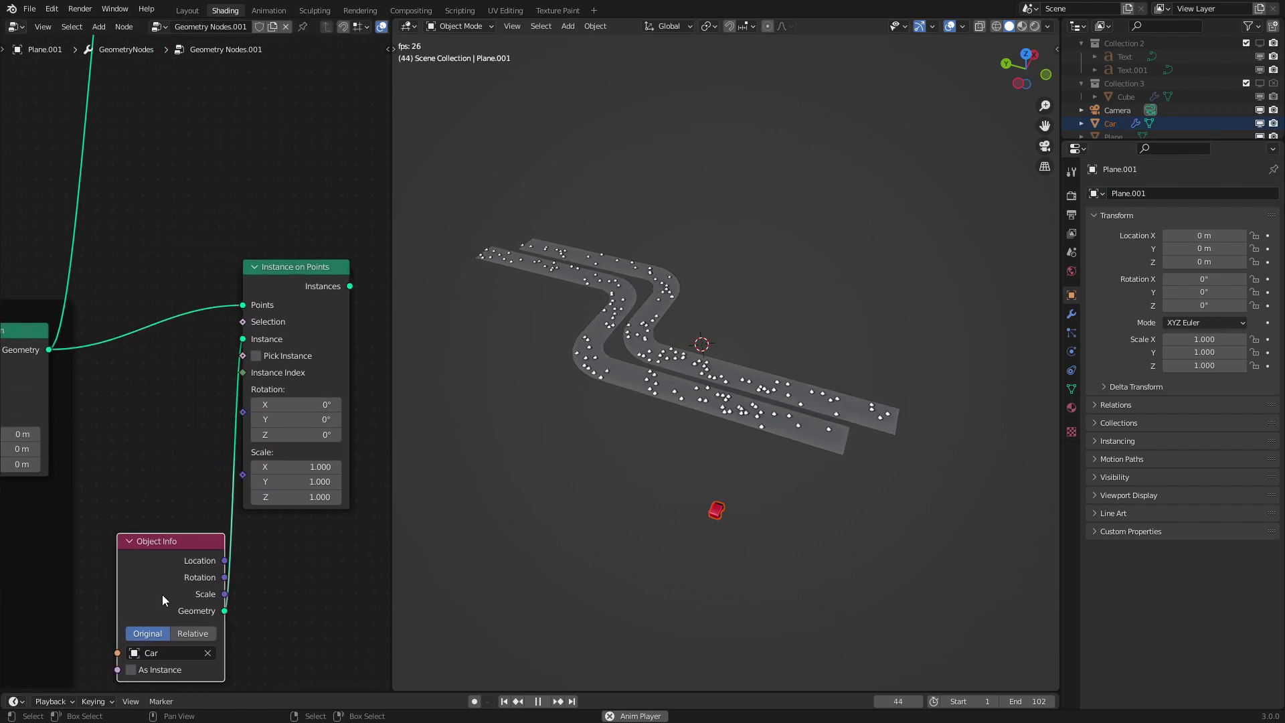
{"action": "left_click_drag", "start_coordinate": [162, 595], "coordinate": [136, 583]}
- Cut the link from Set Position to Join Geometry, and link Instance on Points' Instances output to Join Geometry instead
{"action": "scroll", "coordinate": [127, 375], "scroll_direction": "down", "scroll_amount": 3}
{"action": "middle_click_drag", "start_coordinate": [123, 168], "coordinate": [165, 363]}
{"action": "right_click_drag", "start_coordinate": [127, 309], "coordinate": [180, 338], "text": "ctrl"}
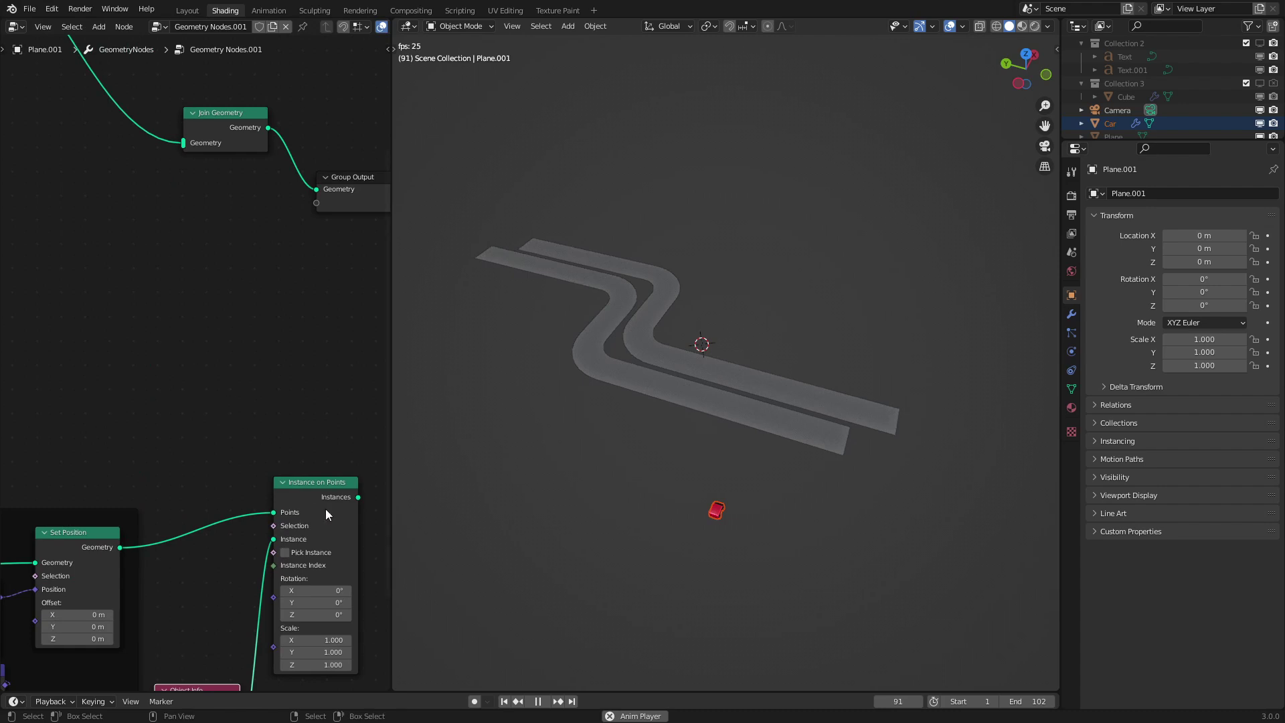
{"action": "left_click_drag", "start_coordinate": [358, 497], "coordinate": [183, 143]}
{"action": "scroll", "coordinate": [123, 368], "scroll_direction": "down", "scroll_amount": 2}
{"action": "scroll", "coordinate": [536, 419], "scroll_direction": "up", "scroll_amount": 2}
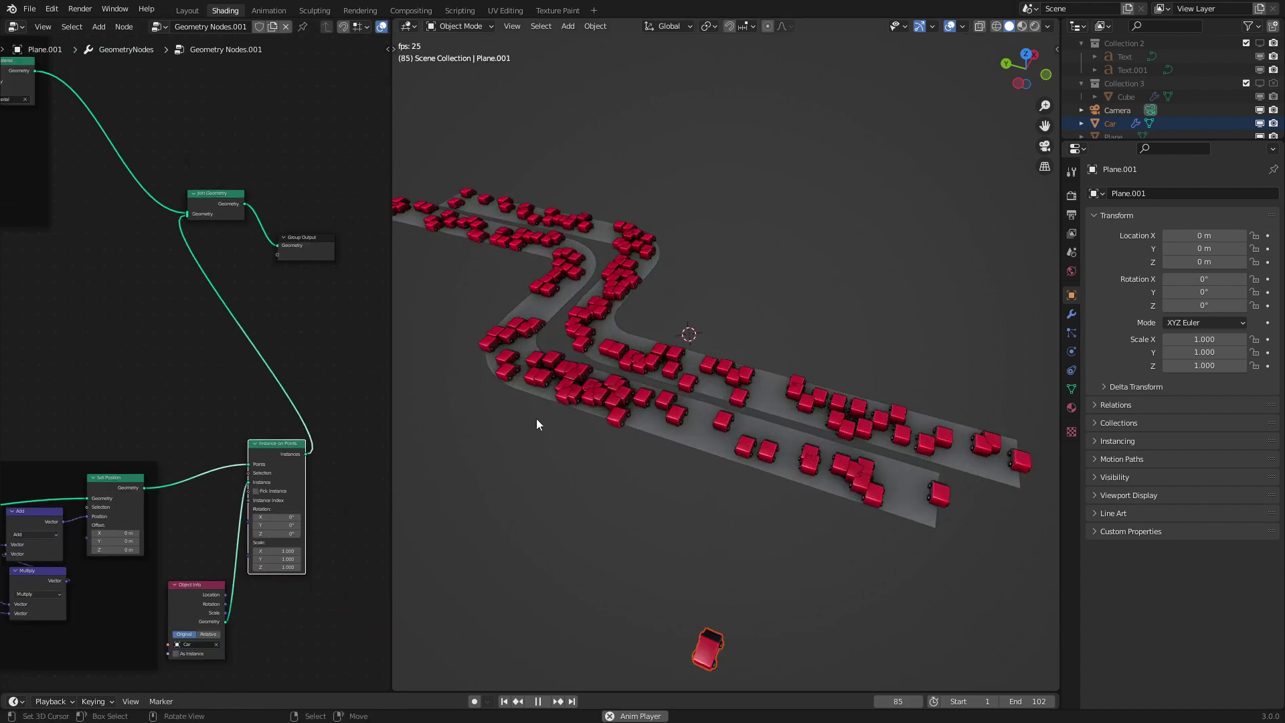
{"action": "middle_click_drag", "start_coordinate": [535, 419], "coordinate": [508, 432]}
{"action": "scroll", "coordinate": [467, 412], "scroll_direction": "down", "scroll_amount": 3}
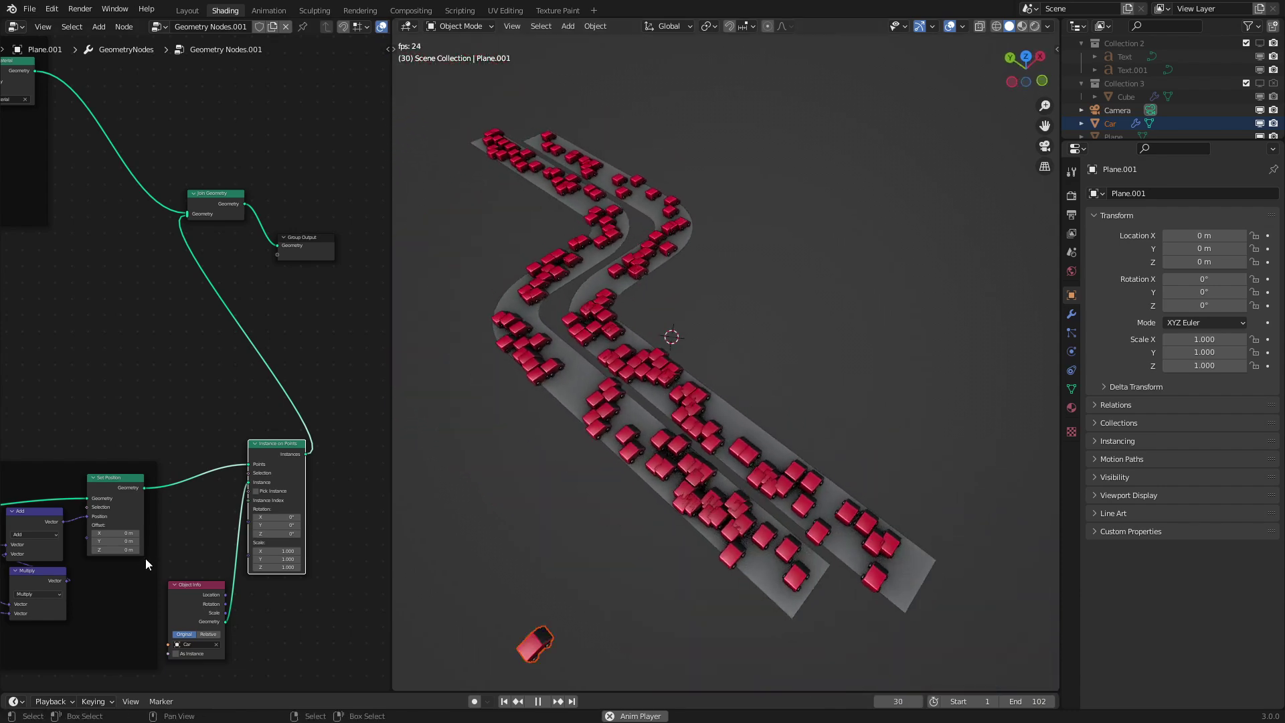
- Arrange Object Info between Set Position and Instance on Points, and inspect the instanced cars on the road up close
{"action": "left_click_drag", "start_coordinate": [195, 599], "coordinate": [196, 506]}
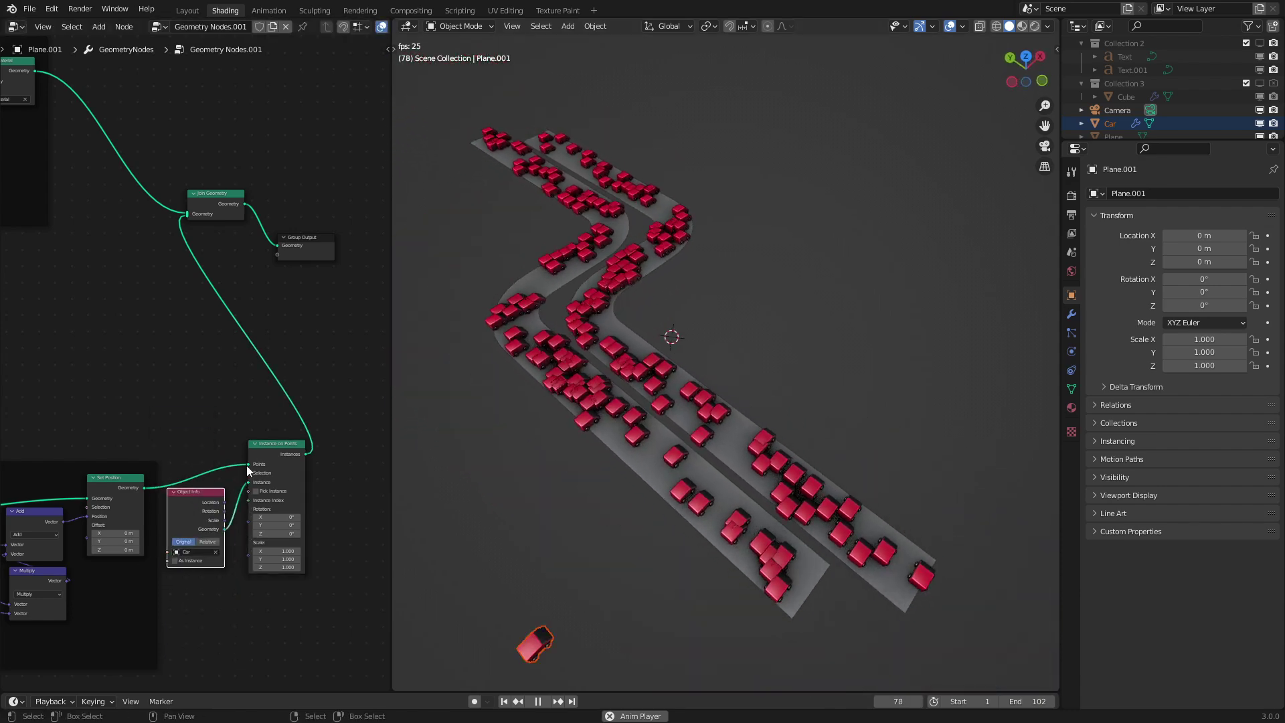
{"action": "left_click_drag", "start_coordinate": [274, 442], "coordinate": [284, 410]}
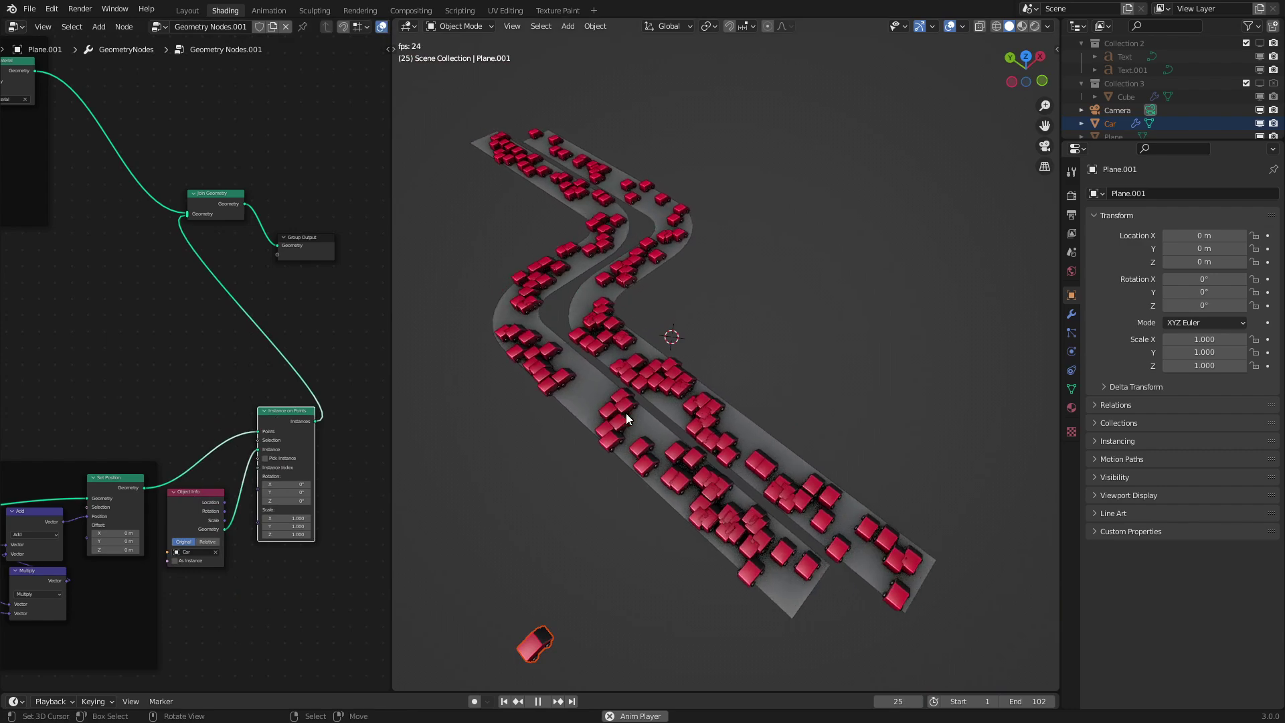
{"action": "scroll", "coordinate": [627, 414], "scroll_direction": "up", "scroll_amount": 4}
{"action": "middle_click_drag", "start_coordinate": [627, 414], "coordinate": [561, 400]}
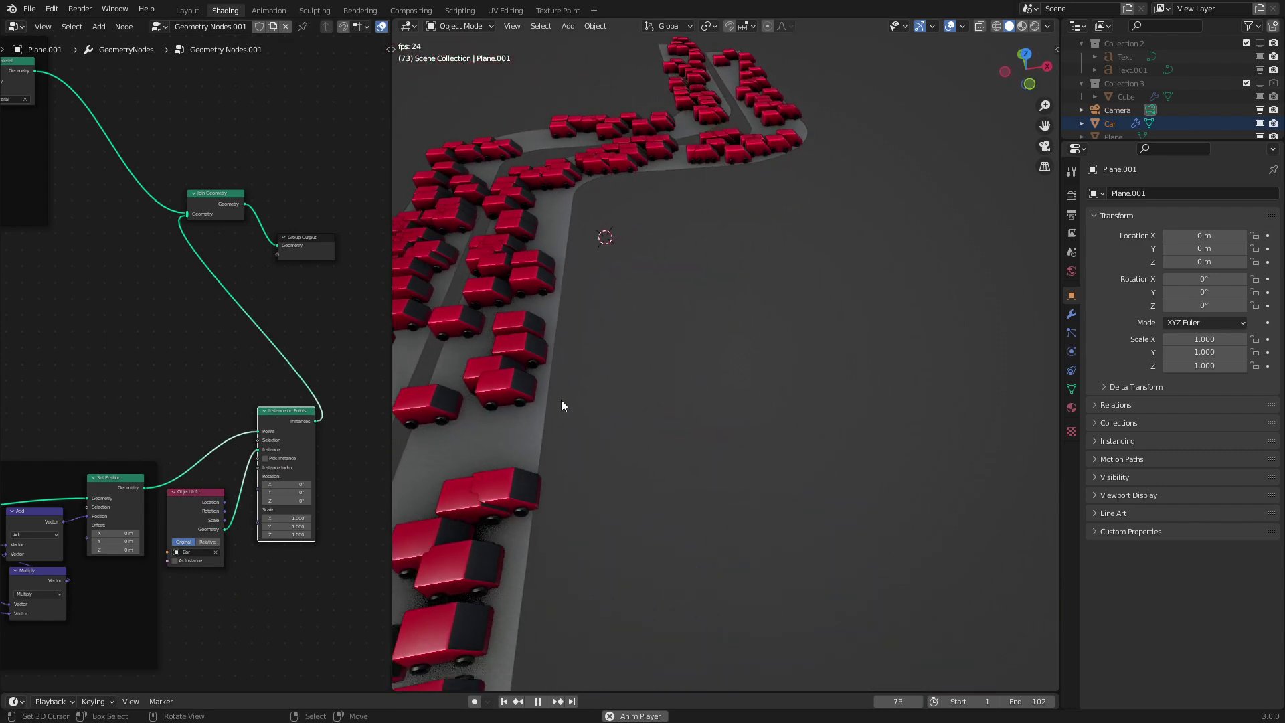
{"action": "scroll", "coordinate": [251, 430], "scroll_direction": "down", "scroll_amount": 3}
{"action": "middle_click_drag", "start_coordinate": [134, 447], "coordinate": [209, 418]}
{"action": "scroll", "coordinate": [212, 418], "scroll_direction": "up", "scroll_amount": 2}
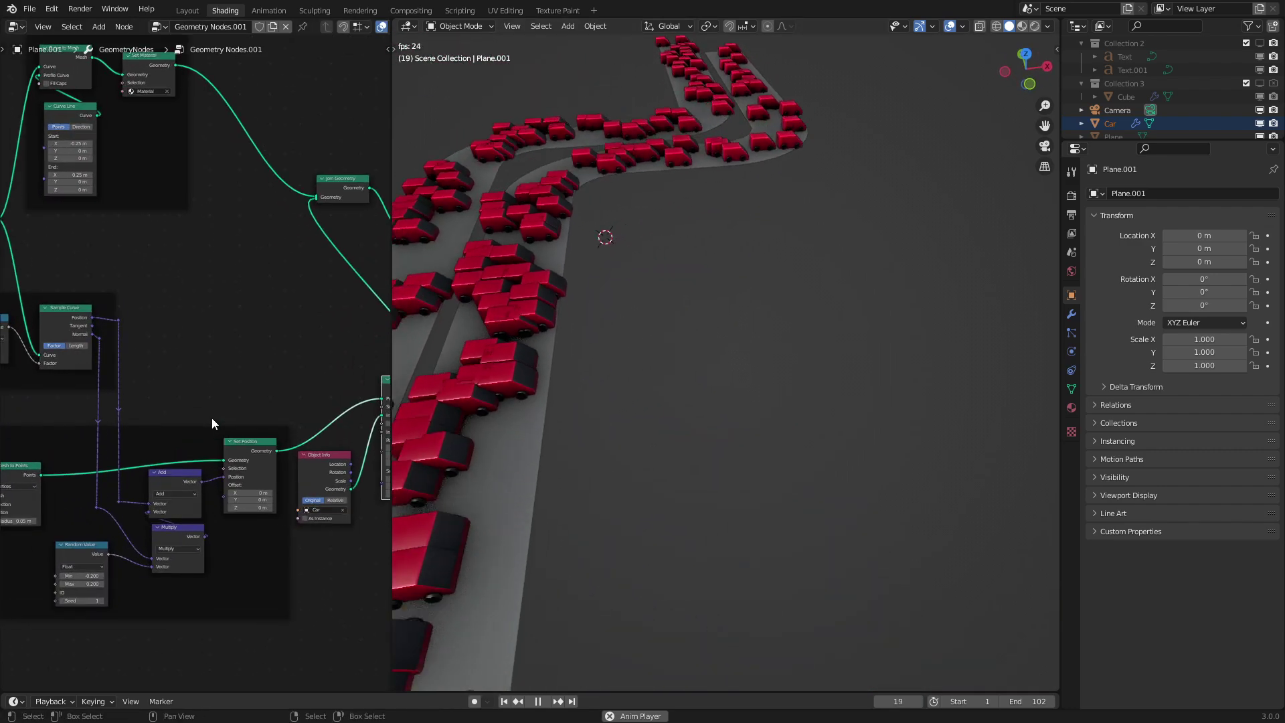
{"action": "scroll", "coordinate": [211, 421], "scroll_direction": "up", "scroll_amount": 2}
{"action": "key", "text": "shift+a"}
{"action": "mouse_move", "coordinate": [202, 298]}
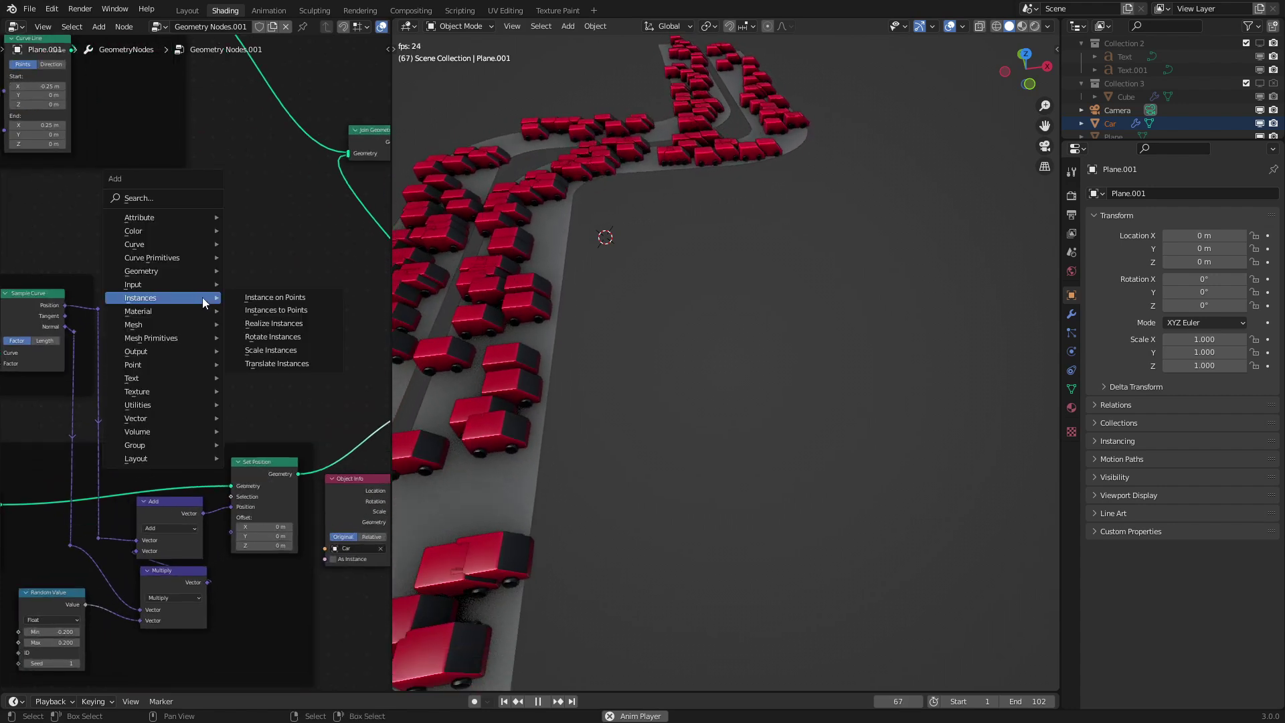
{"action": "key", "text": "Escape"}
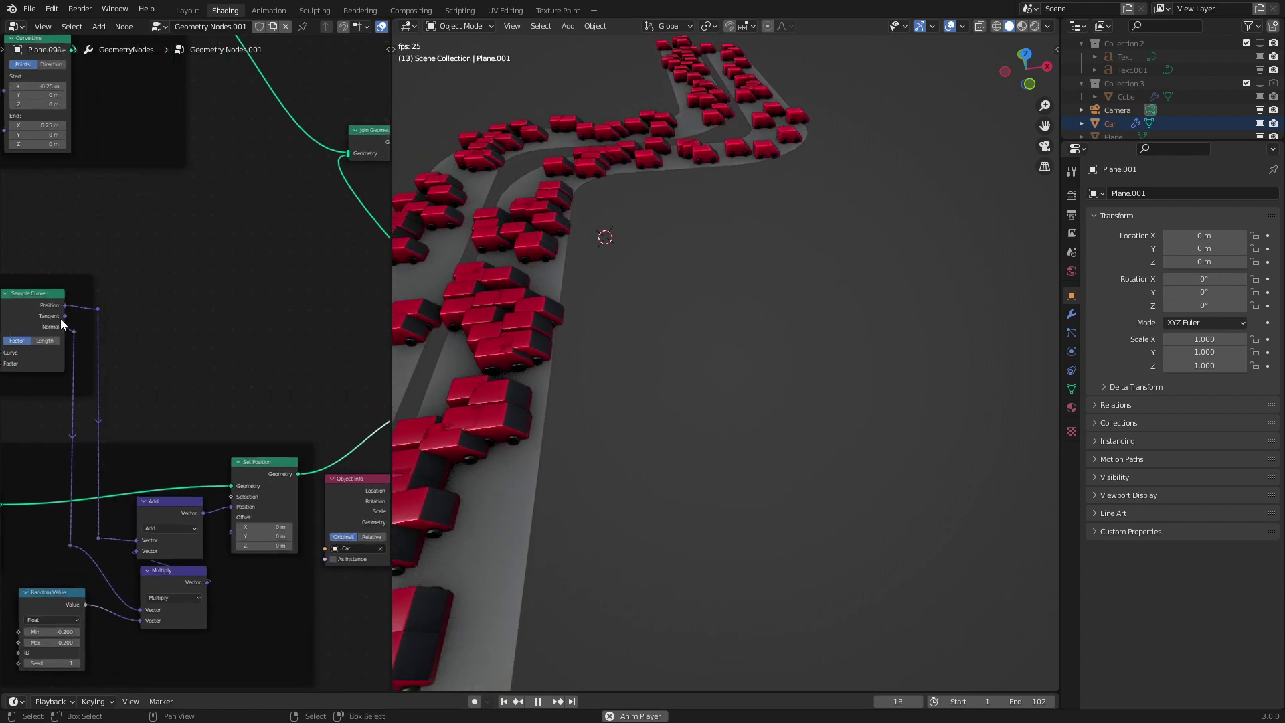
- Add an Align Euler to Vector node beside Sample Curve and link Sample Curve's Tangent to its Vector input
{"action": "left_click_drag", "start_coordinate": [62, 318], "coordinate": [147, 368]}
{"action": "middle_click_drag", "start_coordinate": [74, 332], "coordinate": [126, 347]}
{"action": "key", "text": "shift+a"}
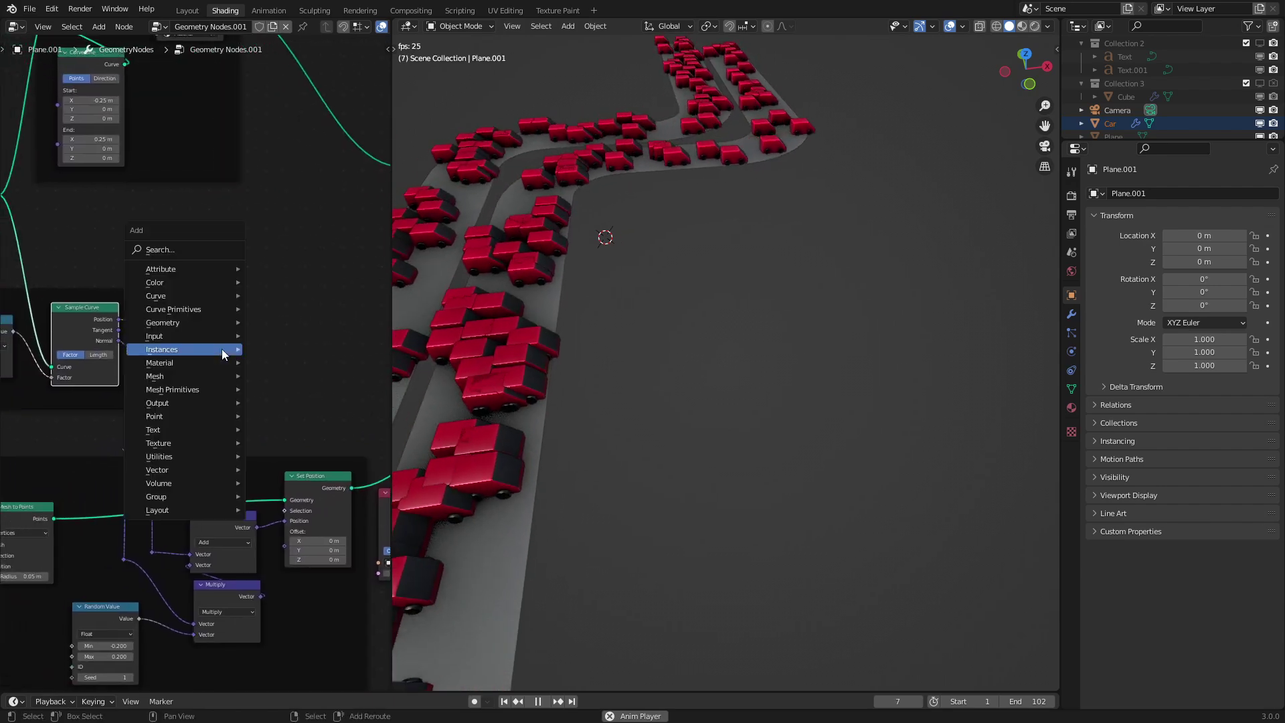
{"action": "mouse_move", "coordinate": [179, 456]}
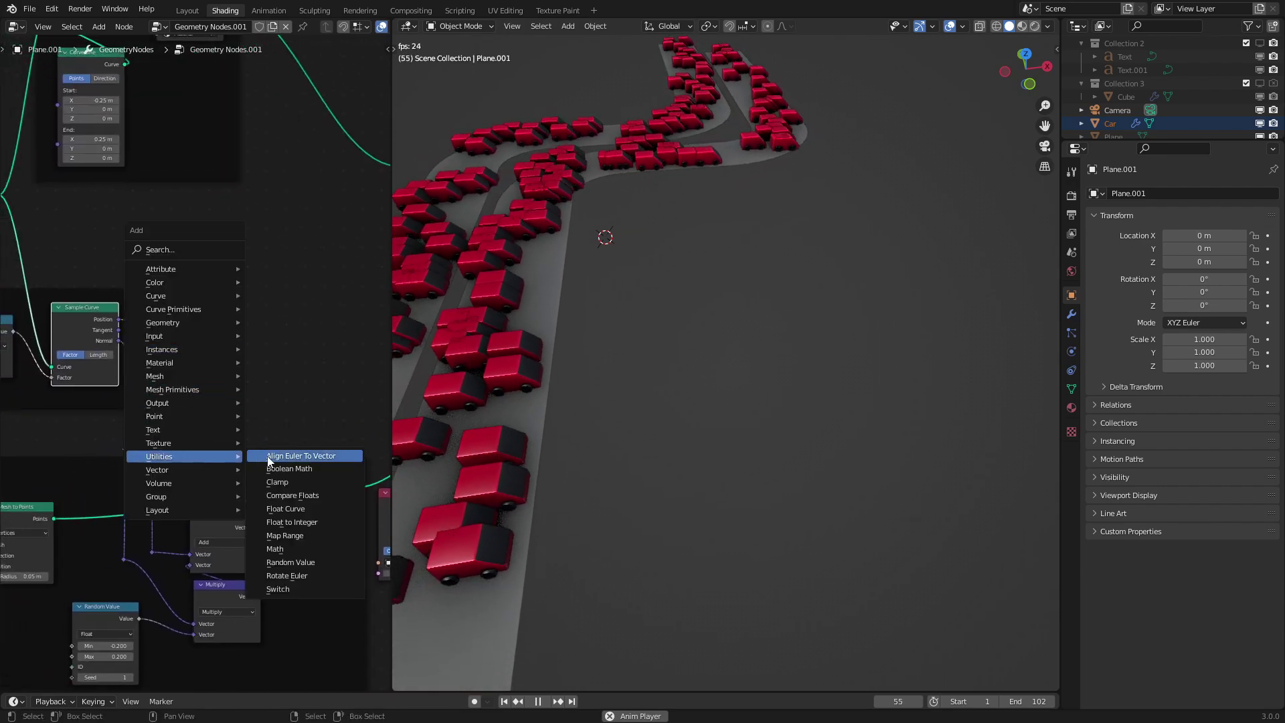
{"action": "left_click", "coordinate": [302, 456]}
{"action": "left_click", "coordinate": [231, 323]}
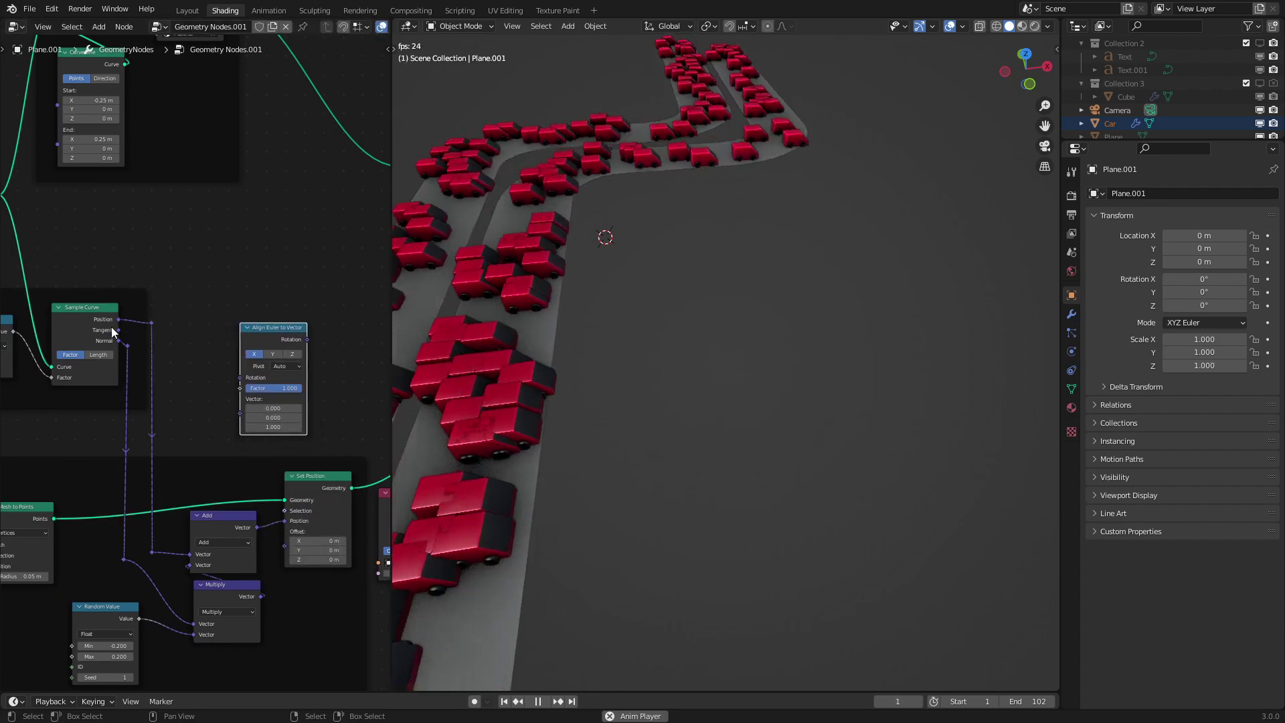
{"action": "left_click_drag", "start_coordinate": [118, 330], "coordinate": [240, 413]}
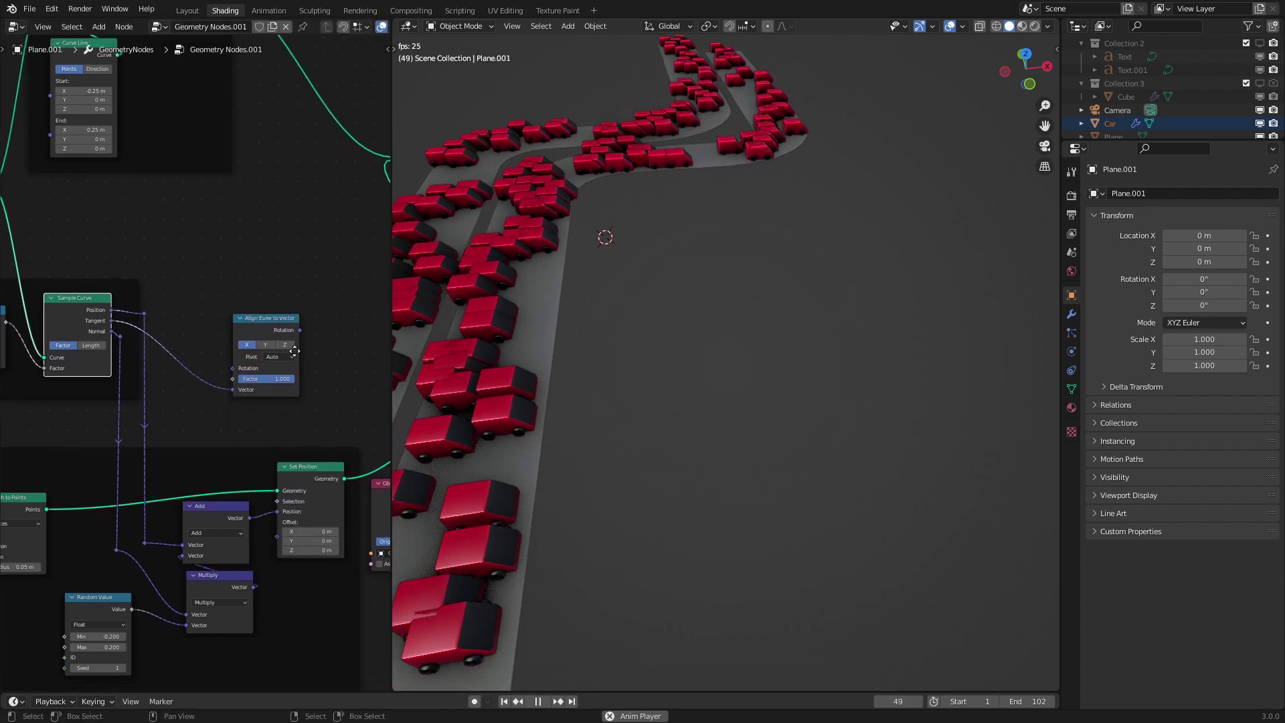
- Link Align Euler to Vector's Rotation output to Instance on Points' Rotation input and inspect the cars' orientation
{"action": "middle_click_drag", "start_coordinate": [295, 350], "coordinate": [146, 319]}
{"action": "left_click_drag", "start_coordinate": [146, 319], "coordinate": [324, 456]}
{"action": "middle_click_drag", "start_coordinate": [531, 428], "coordinate": [693, 415]}
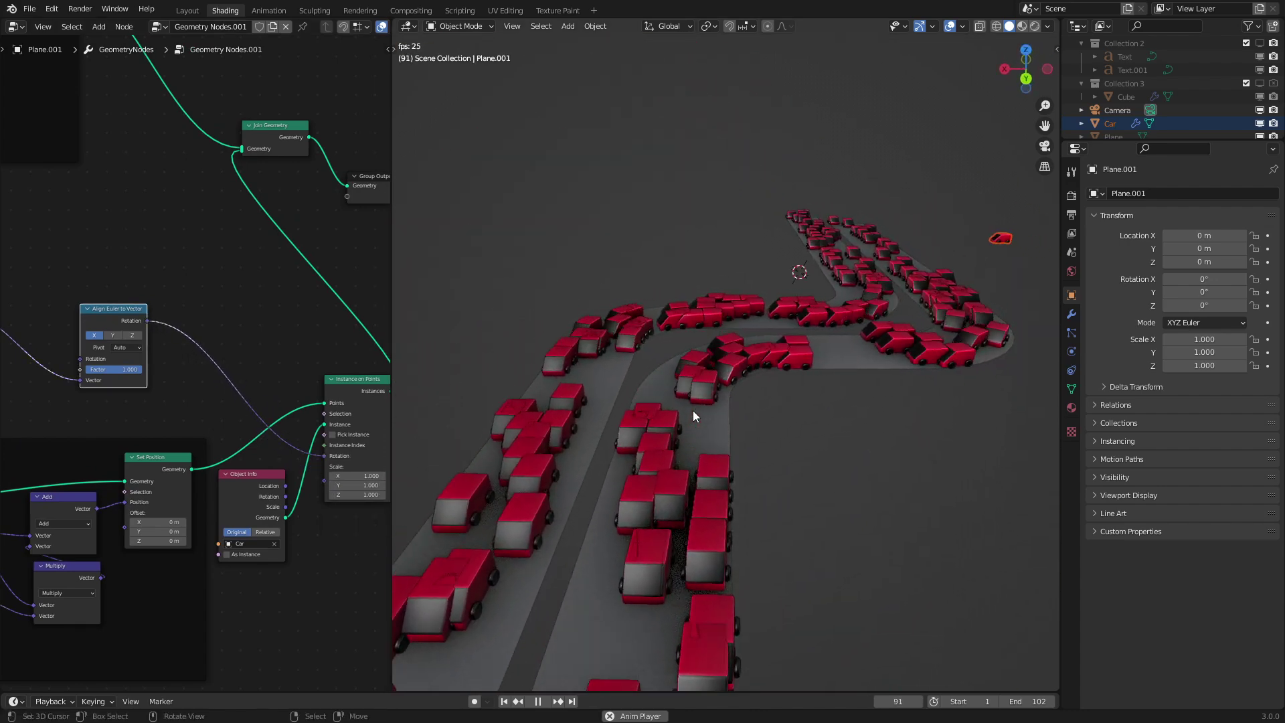
- Set the Align Euler to Vector node's Pivot to Z
{"action": "scroll", "coordinate": [85, 364], "scroll_direction": "up", "scroll_amount": 3}
{"action": "left_click", "coordinate": [205, 381]}
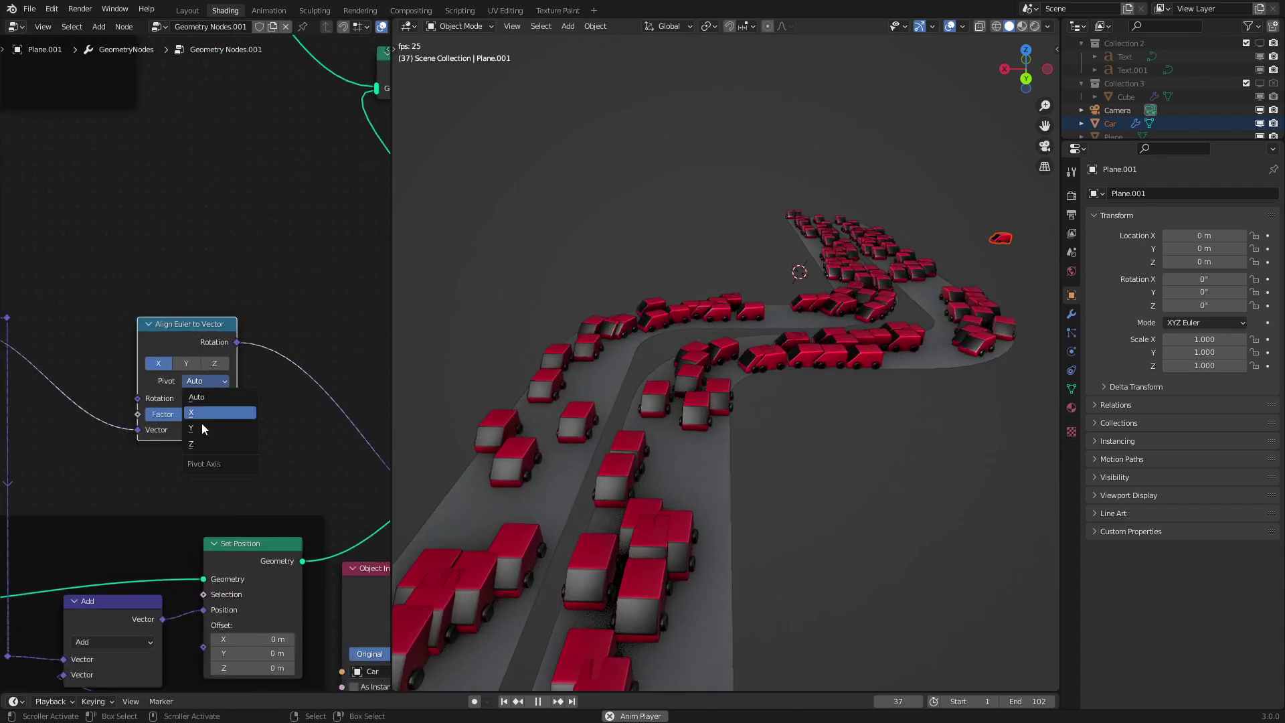
{"action": "left_click", "coordinate": [201, 444]}
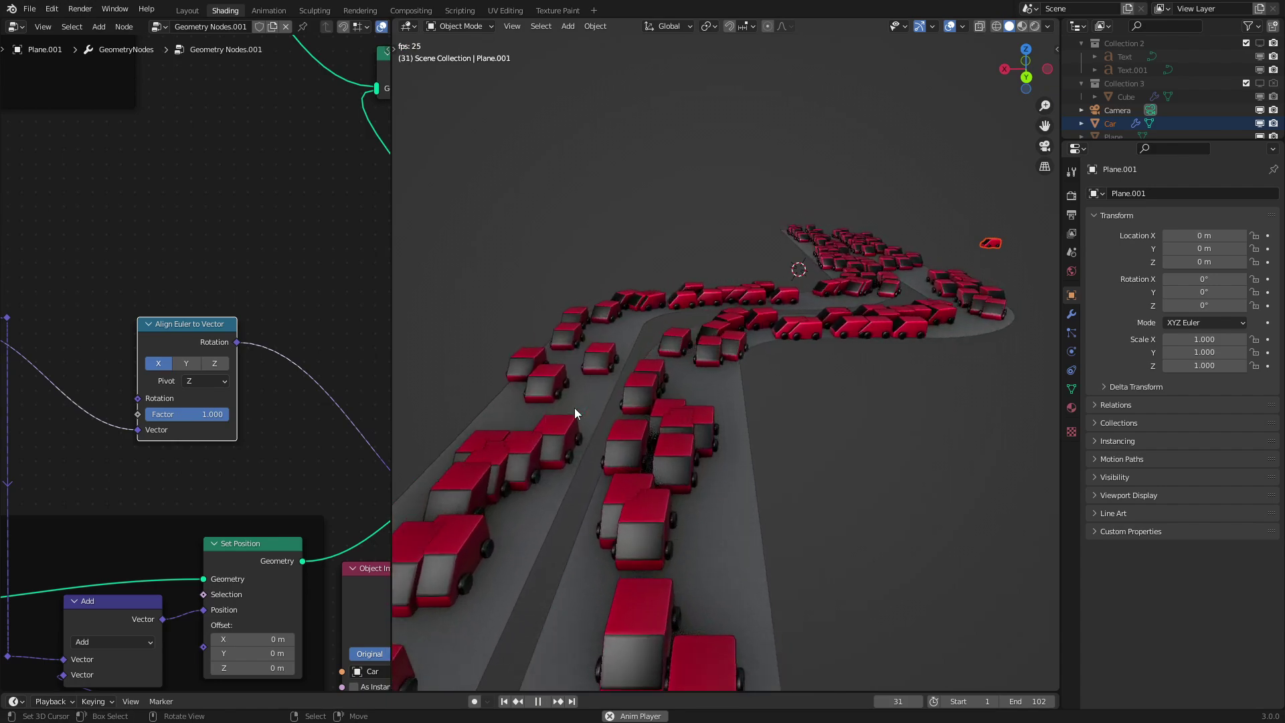
- Try raising the selected part of the road object Plane.001 in Edit Mode to test the cars on a slope
{"action": "left_click", "coordinate": [574, 408]}
{"action": "key", "text": "Tab"}
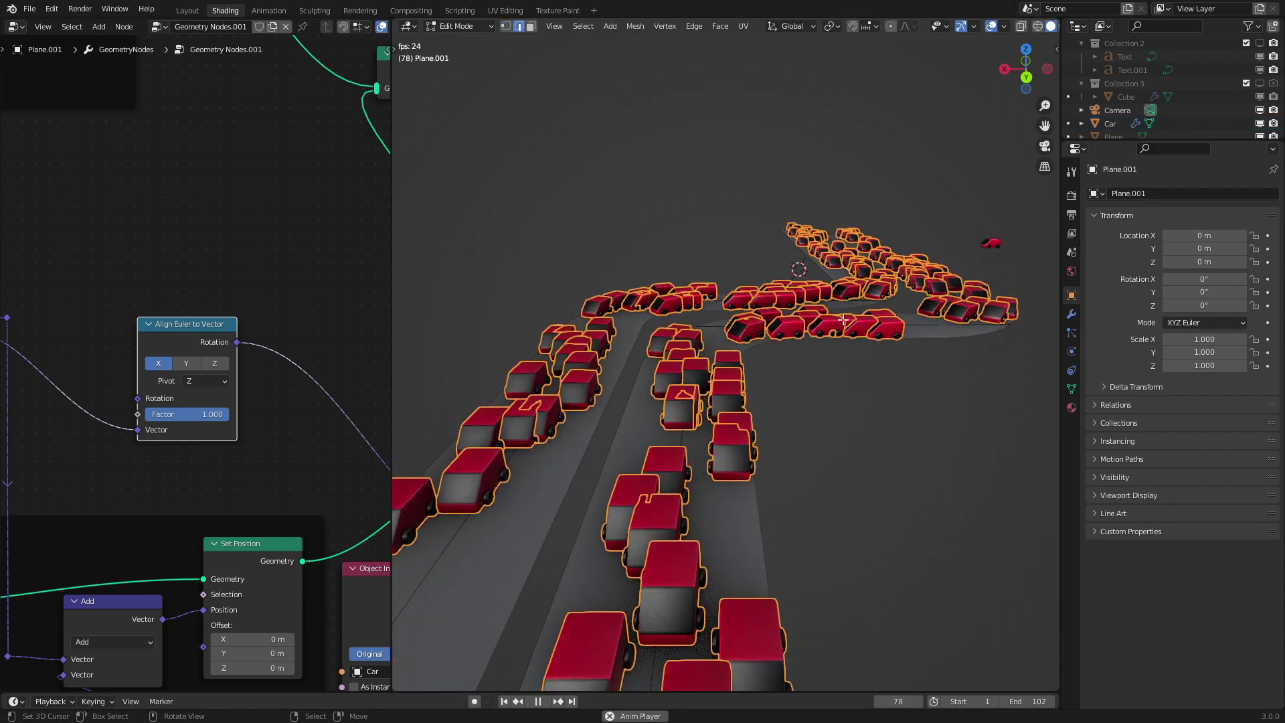
{"action": "key", "text": "g"}
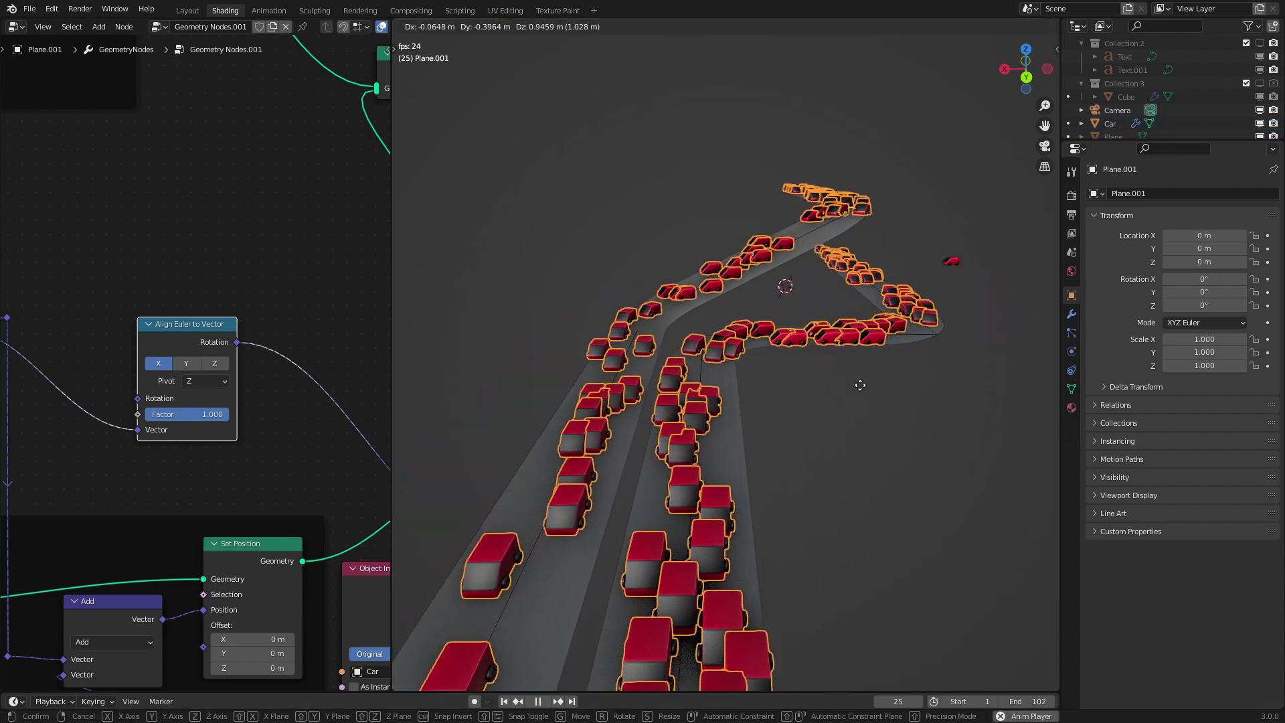
{"action": "left_click", "coordinate": [855, 364]}
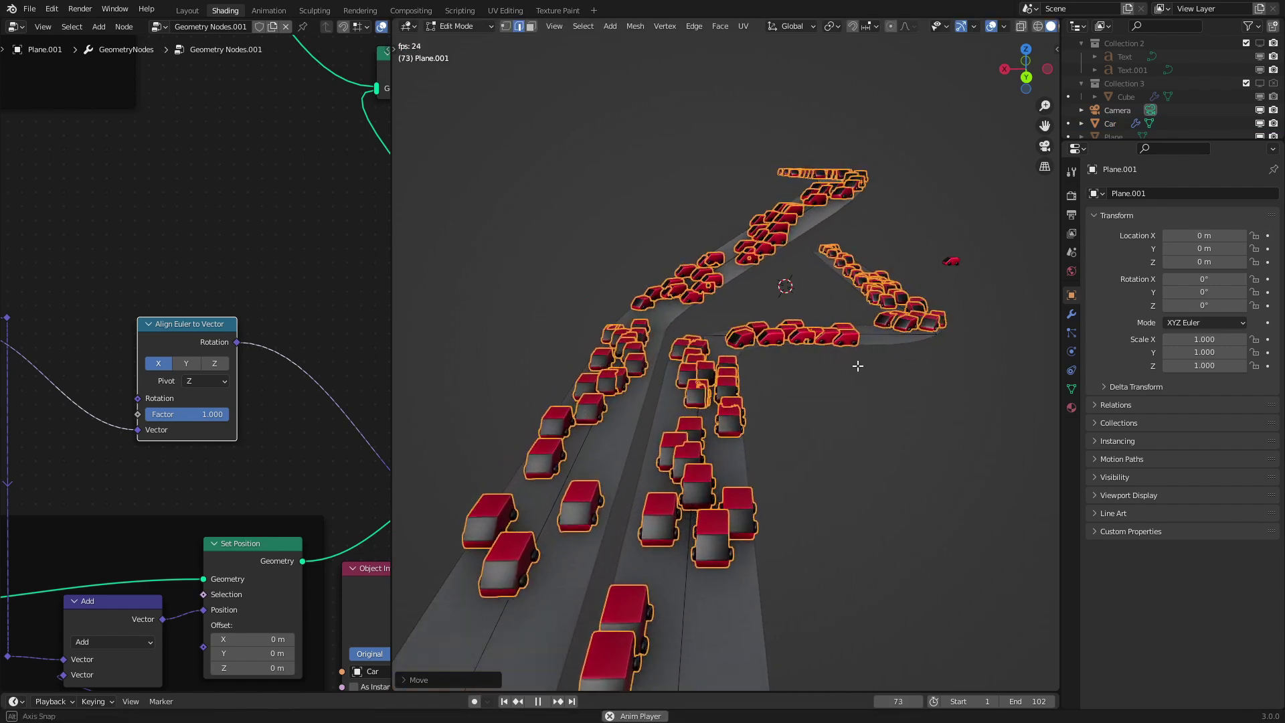
- Switch Align Euler to Vector's Pivot to Auto to compare the cars' tilt, and restore it to Z
{"action": "left_click", "coordinate": [206, 381]}
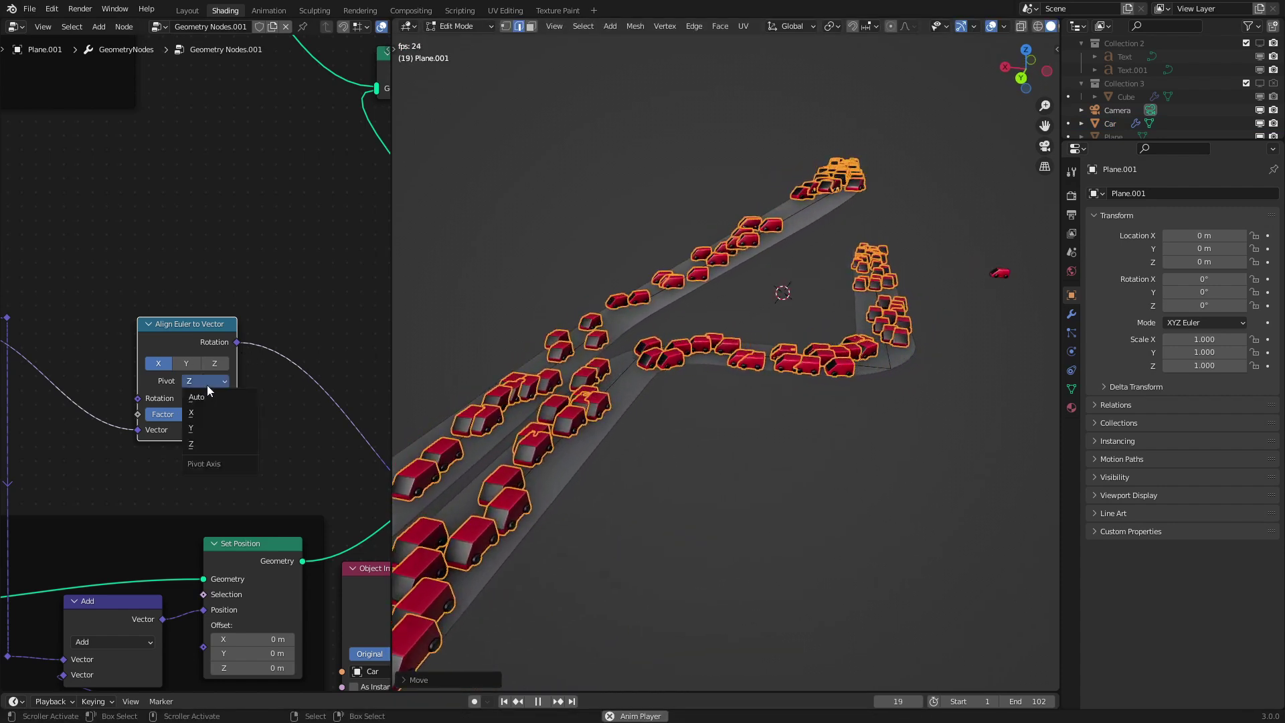
{"action": "left_click", "coordinate": [210, 399]}
{"action": "middle_click_drag", "start_coordinate": [760, 372], "coordinate": [756, 461]}
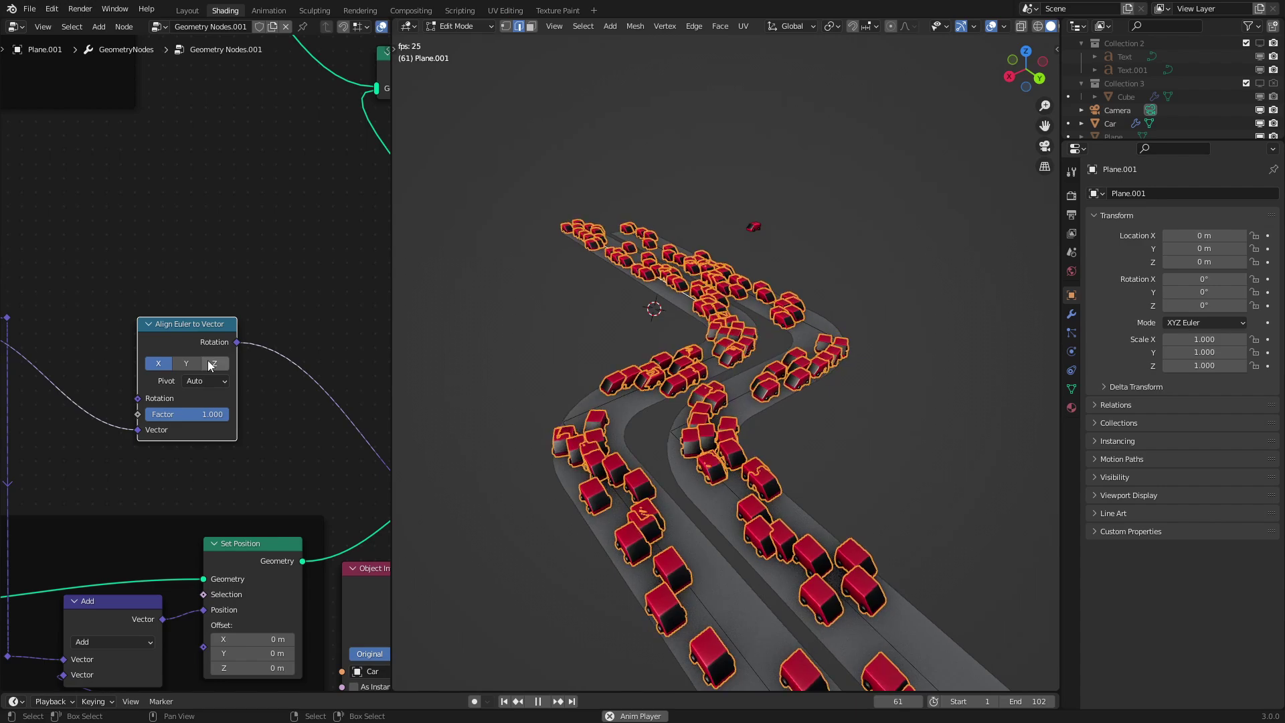
{"action": "left_click", "coordinate": [205, 381]}
{"action": "left_click", "coordinate": [199, 444]}
- Raise the selected road edge straight up along Z to create a slope, and return to Object Mode
{"action": "key", "text": "g"}
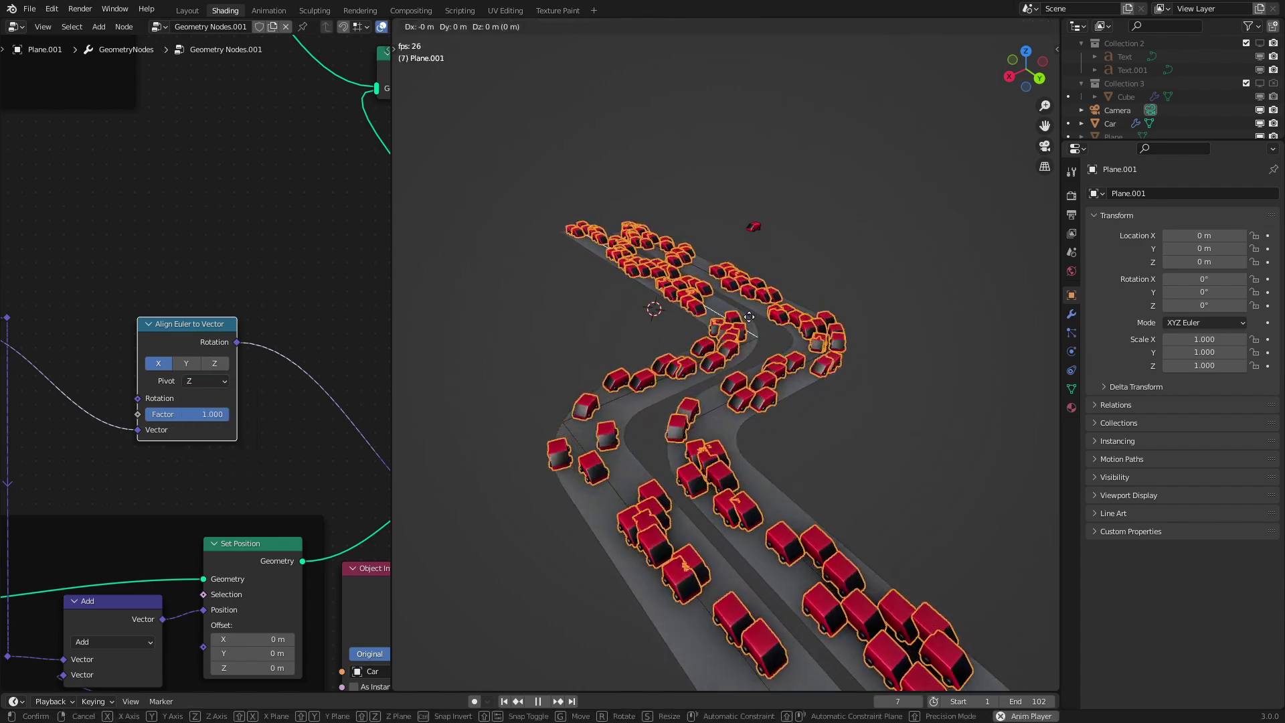
{"action": "key", "text": "z"}
{"action": "left_click", "coordinate": [749, 208]}
{"action": "middle_click_drag", "start_coordinate": [751, 238], "coordinate": [723, 228]}
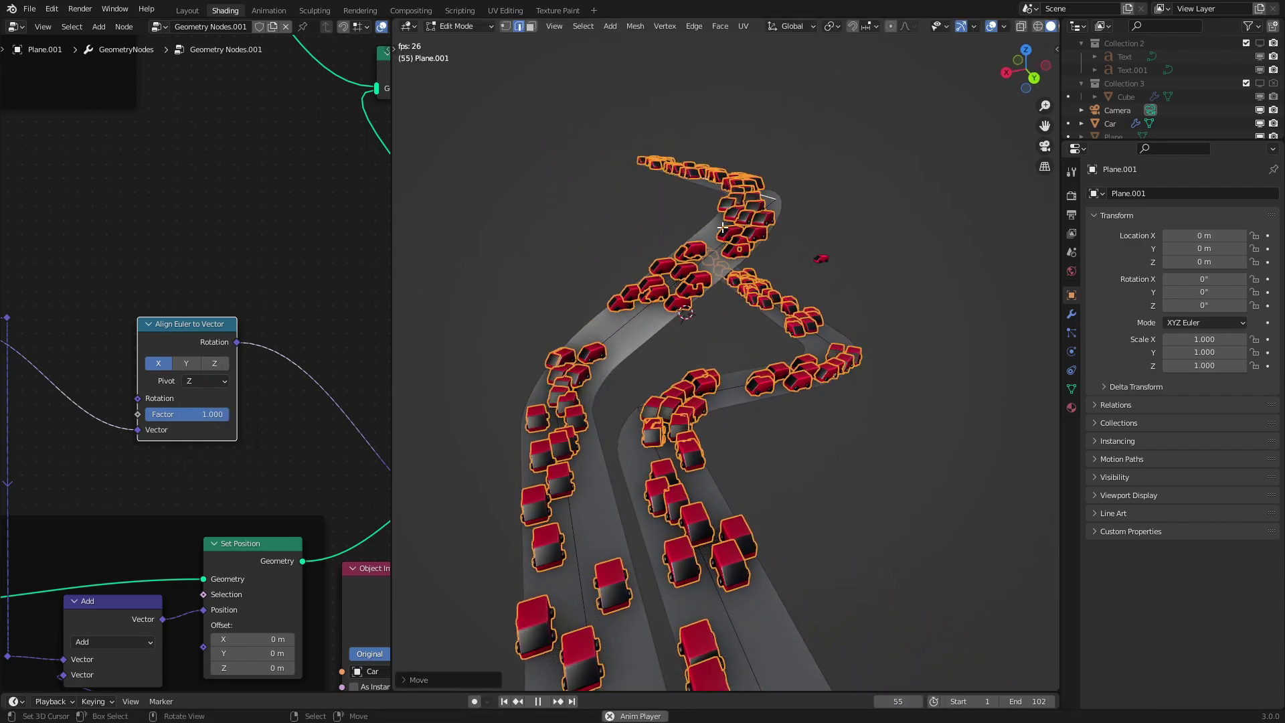
{"action": "key", "text": "Tab"}
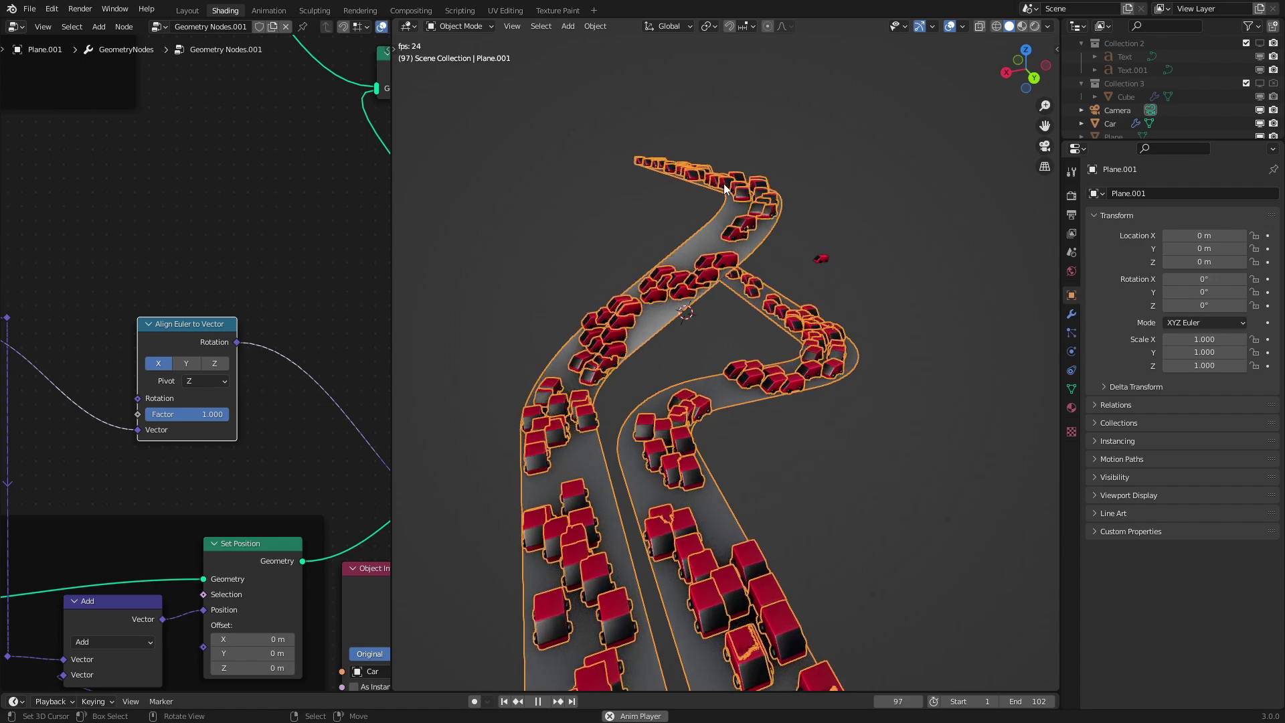
- Duplicate Align Euler to Vector into its Rotation output link, and link Sample Curve's Tangent to the duplicate's Vector input
{"action": "key", "text": "shift+d"}
{"action": "left_click", "coordinate": [295, 325]}
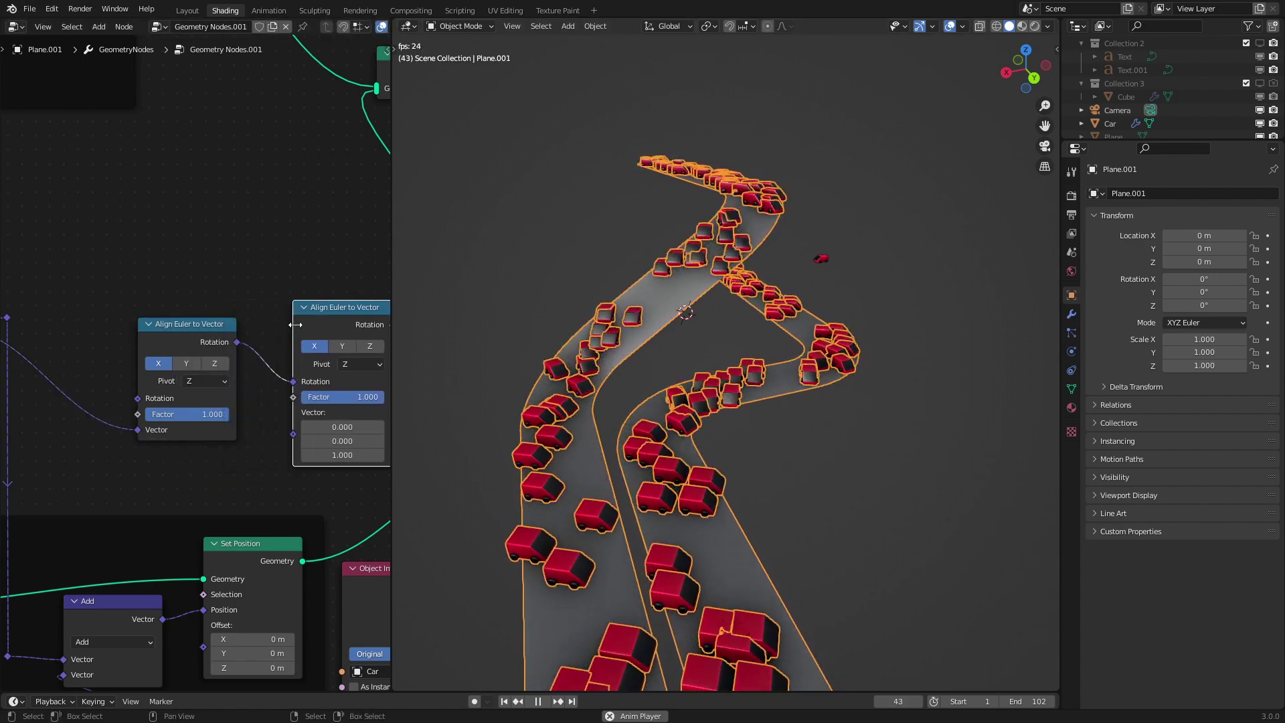
{"action": "scroll", "coordinate": [201, 368], "scroll_direction": "down", "scroll_amount": 3}
{"action": "middle_click_drag", "start_coordinate": [105, 371], "coordinate": [159, 388]}
{"action": "left_click_drag", "start_coordinate": [62, 350], "coordinate": [328, 435]}
- Add a shared reroute to the two Tangent links and place it below the first Align Euler to Vector node
{"action": "right_click_drag", "start_coordinate": [194, 355], "coordinate": [176, 444], "text": "shift"}
{"action": "left_click_drag", "start_coordinate": [177, 417], "coordinate": [185, 460]}
{"action": "scroll", "coordinate": [184, 460], "scroll_direction": "down", "scroll_amount": 5}
{"action": "middle_click_drag", "start_coordinate": [209, 461], "coordinate": [269, 405]}
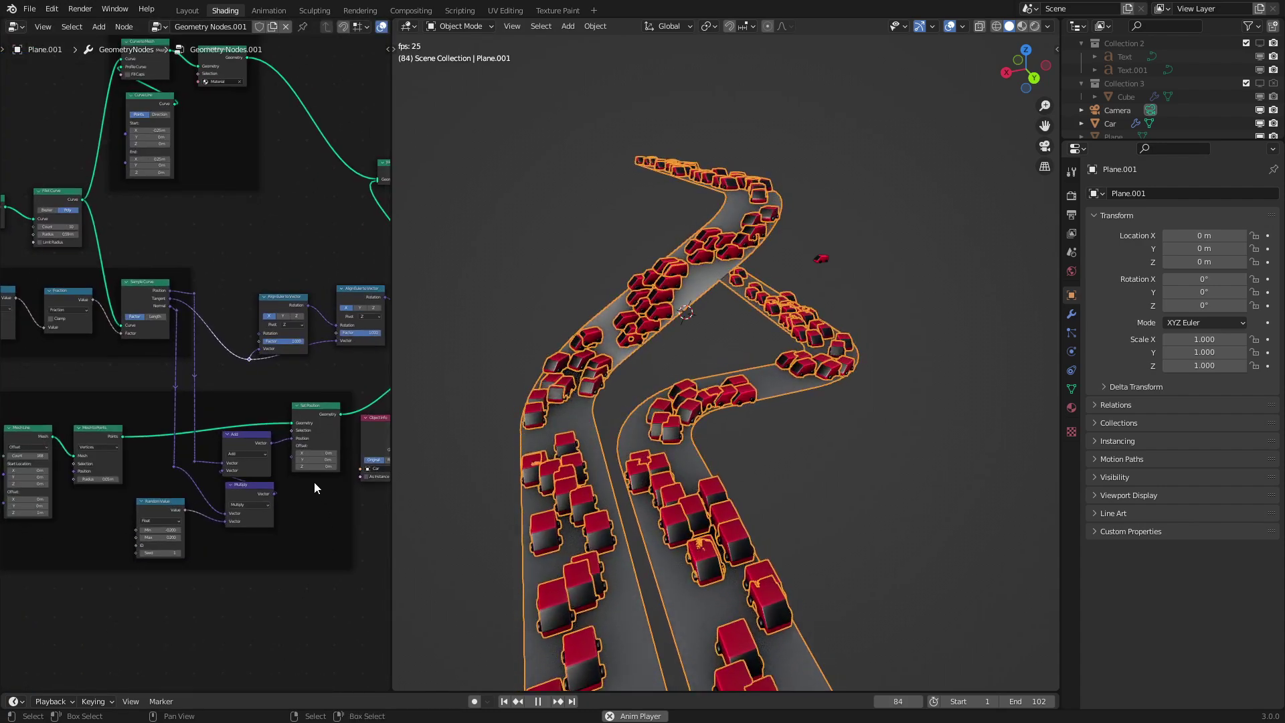
{"action": "scroll", "coordinate": [315, 480], "scroll_direction": "up", "scroll_amount": 2}
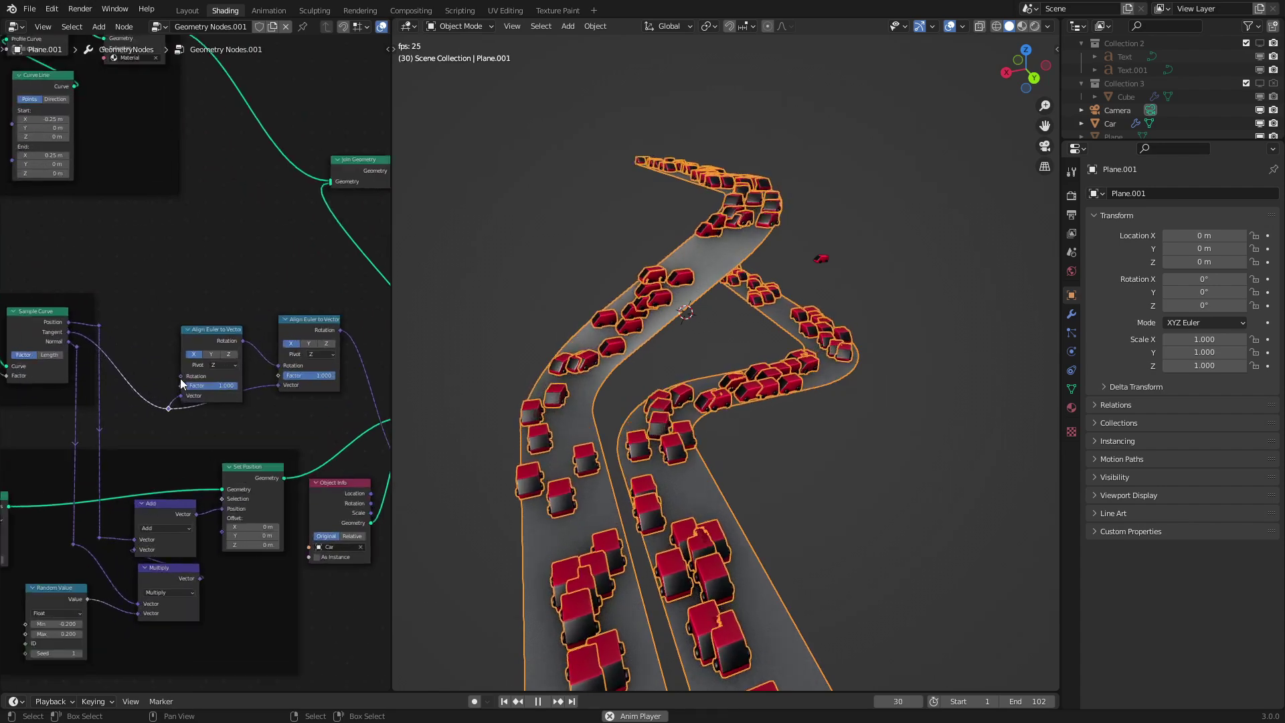
- Duplicate the empty frame from around the Set Position node group and place the copy in the free area below
{"action": "left_click", "coordinate": [267, 628]}
{"action": "scroll", "coordinate": [268, 628], "scroll_direction": "down", "scroll_amount": 5}
{"action": "middle_click_drag", "start_coordinate": [258, 547], "coordinate": [219, 471]}
{"action": "key", "text": "shift+d"}
{"action": "left_click", "coordinate": [333, 617]}
{"action": "key", "text": "a"}
{"action": "key", "text": "a"}
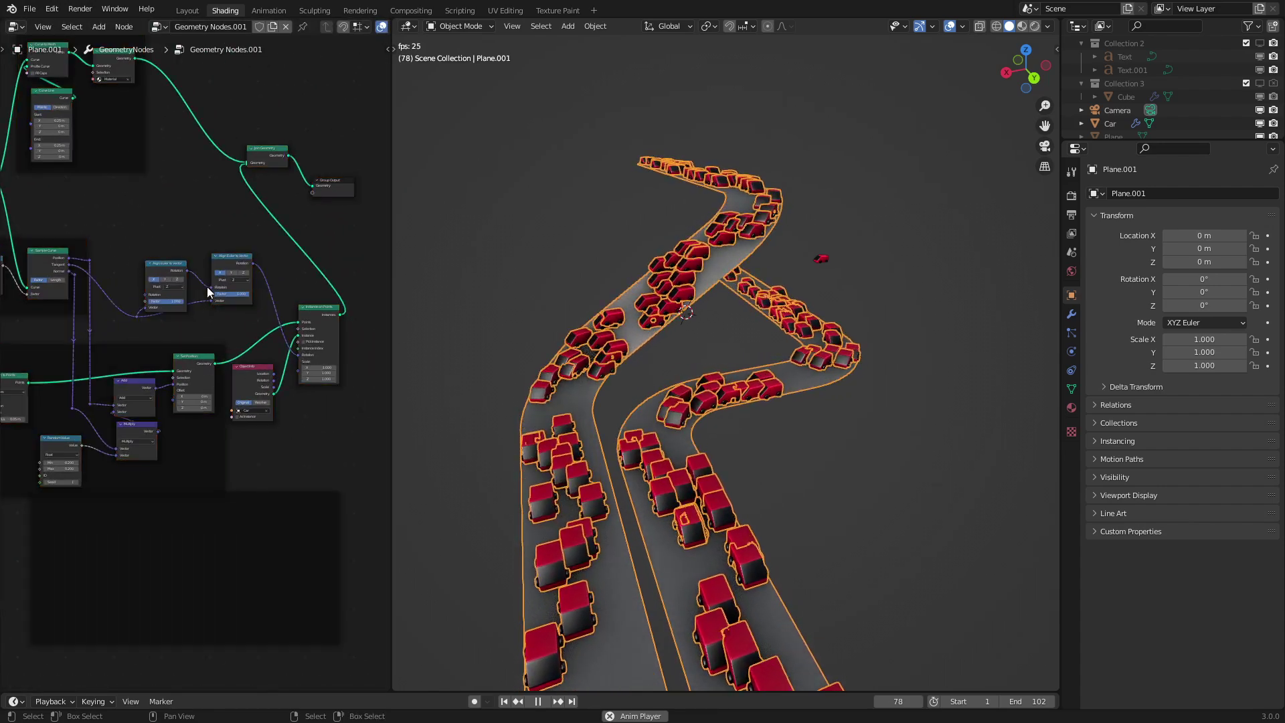
- Select both Align Euler to Vector nodes with Circle Select and parent them to the duplicated frame
{"action": "key", "text": "c"}
{"action": "scroll", "coordinate": [167, 267], "scroll_direction": "up", "scroll_amount": 4}
{"action": "left_click_drag", "start_coordinate": [159, 280], "coordinate": [213, 282]}
{"action": "right_click", "coordinate": [214, 289]}
{"action": "key", "text": "ctrl+p"}
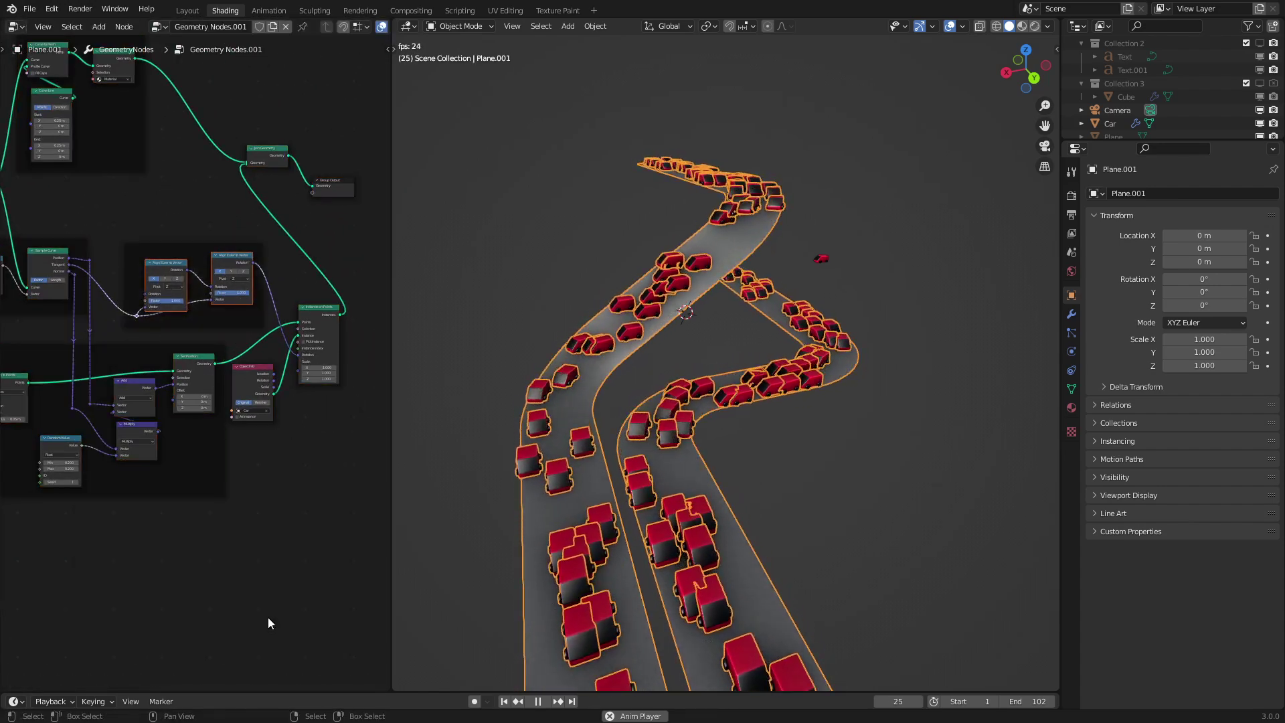
- Move the Tangent reroute directly beneath the first Align Euler to Vector node's Vector input
{"action": "scroll", "coordinate": [190, 249], "scroll_direction": "up", "scroll_amount": 2}
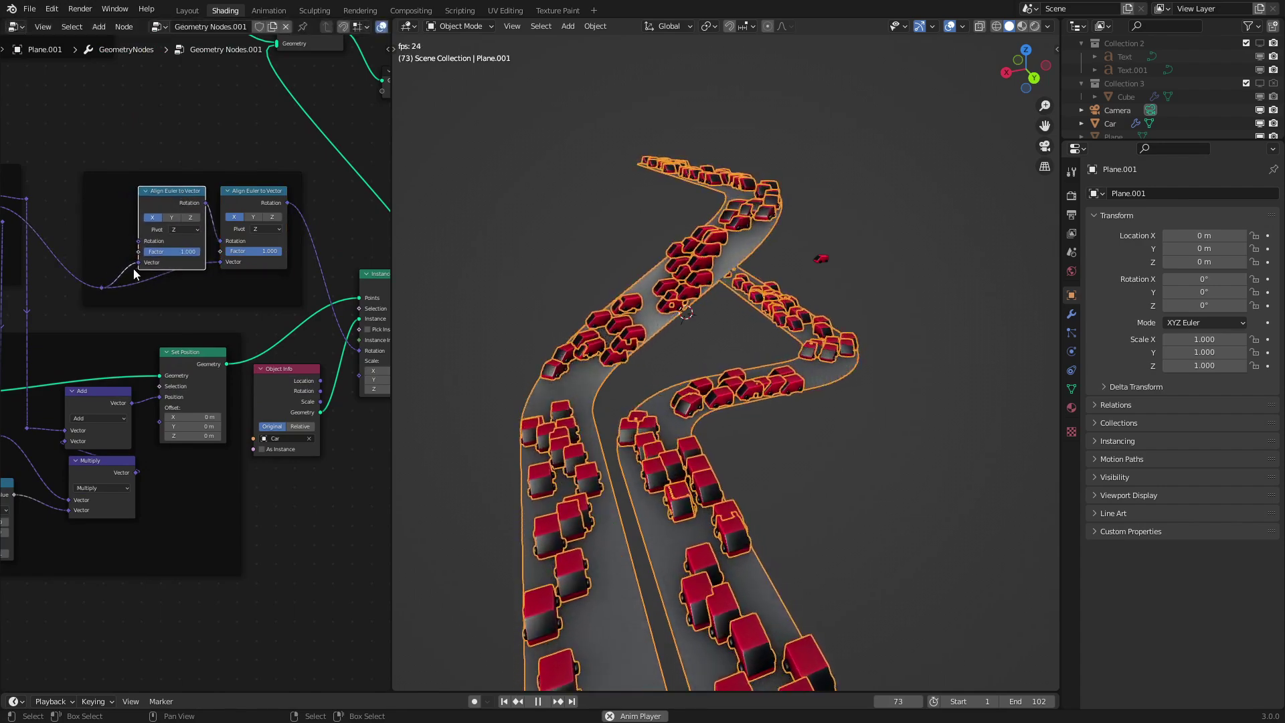
{"action": "left_click", "coordinate": [106, 288]}
{"action": "right_click", "coordinate": [104, 290]}
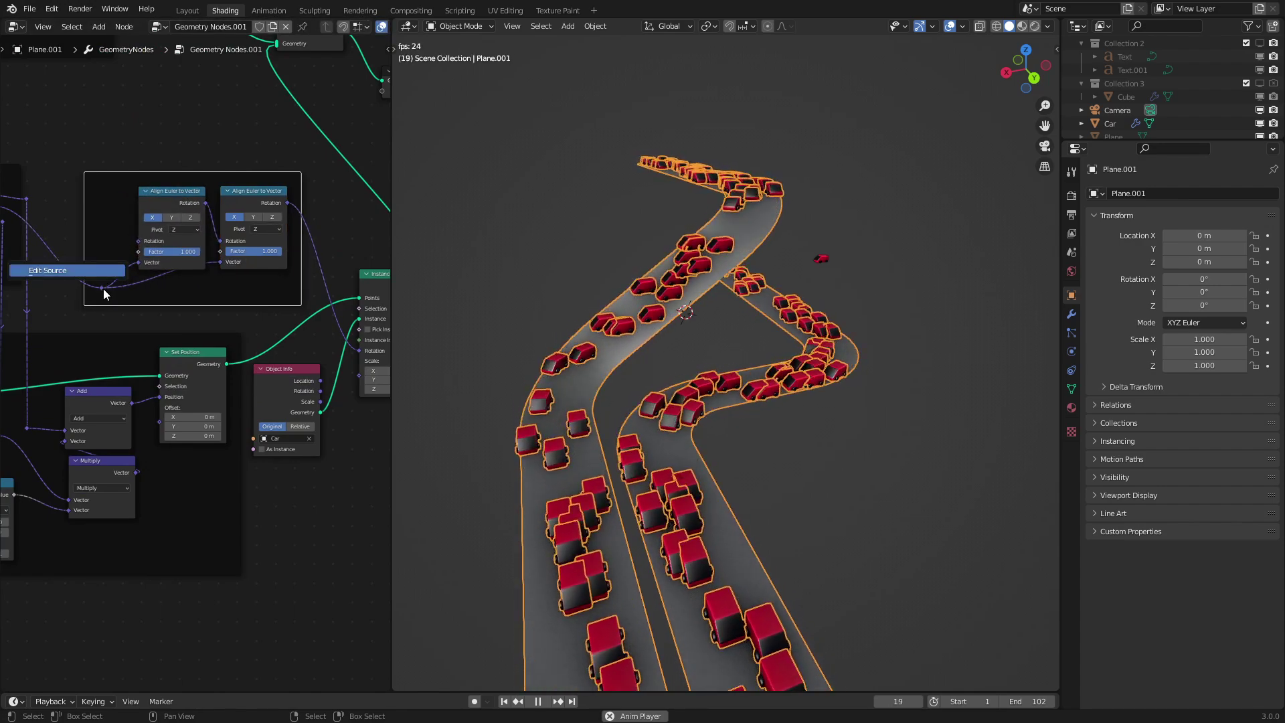
{"action": "left_click_drag", "start_coordinate": [102, 289], "coordinate": [136, 285]}
- Set the second Align Euler to Vector node's Pivot to Y so the cars tilt with the sloped road
{"action": "middle_click_drag", "start_coordinate": [580, 324], "coordinate": [717, 335]}
{"action": "scroll", "coordinate": [717, 368], "scroll_direction": "up", "scroll_amount": 1}
{"action": "scroll", "coordinate": [201, 298], "scroll_direction": "up", "scroll_amount": 5}
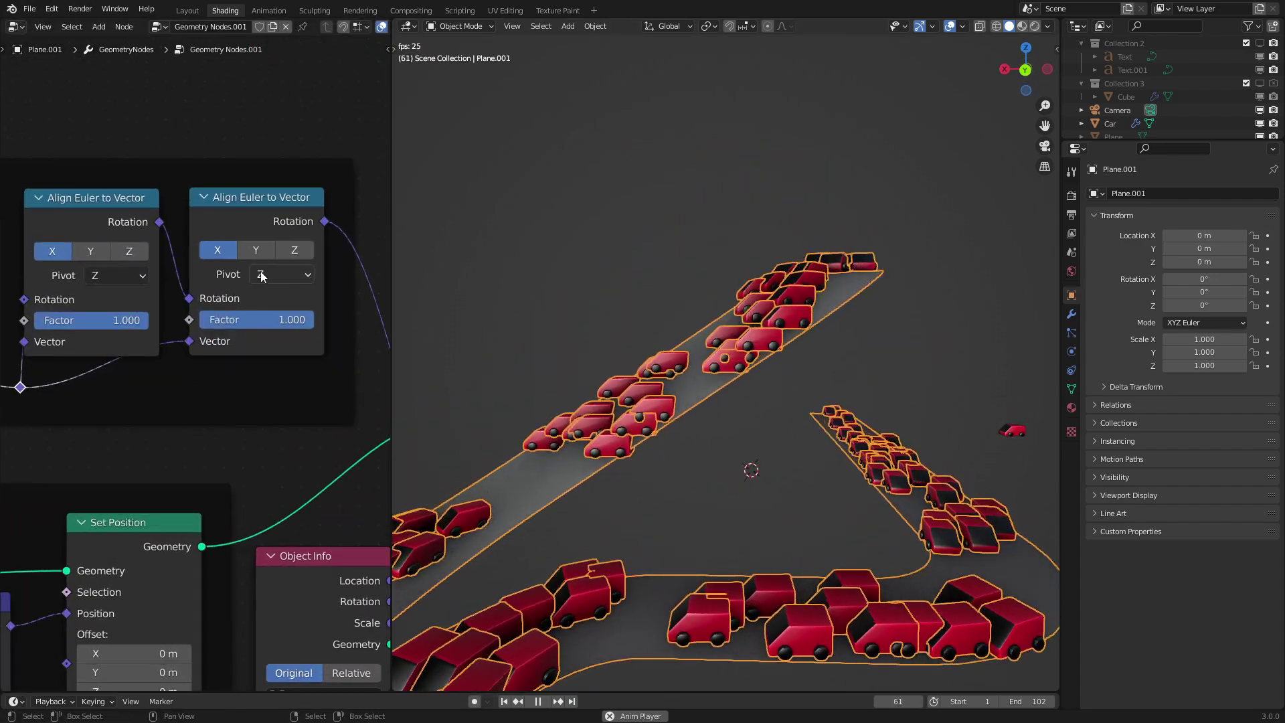
{"action": "left_click", "coordinate": [261, 275]}
{"action": "left_click", "coordinate": [283, 339]}
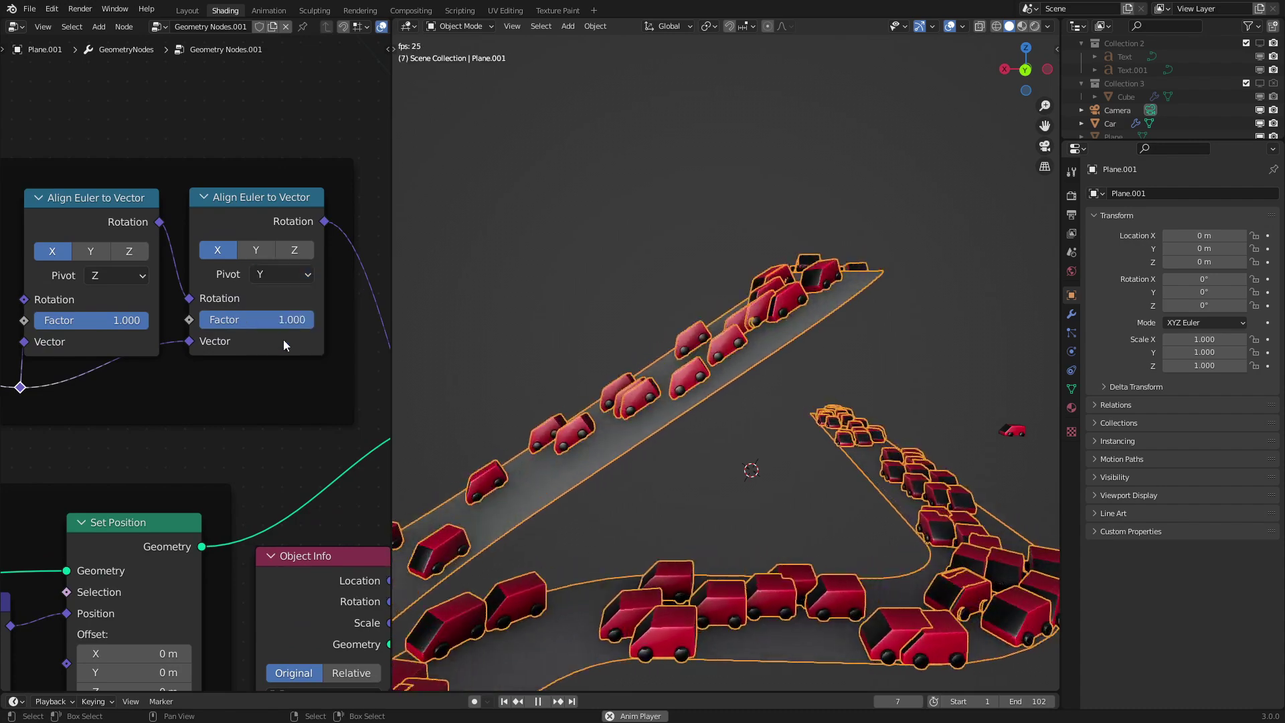
- Inspect the moving cars on the bends and sloped road sections from several angles
{"action": "middle_click_drag", "start_coordinate": [656, 375], "coordinate": [724, 385]}
{"action": "left_click", "coordinate": [558, 329]}
{"action": "middle_click_drag", "start_coordinate": [558, 329], "coordinate": [656, 408]}
{"action": "scroll", "coordinate": [673, 340], "scroll_direction": "up", "scroll_amount": 2}
{"action": "middle_click_drag", "start_coordinate": [673, 340], "coordinate": [706, 354]}
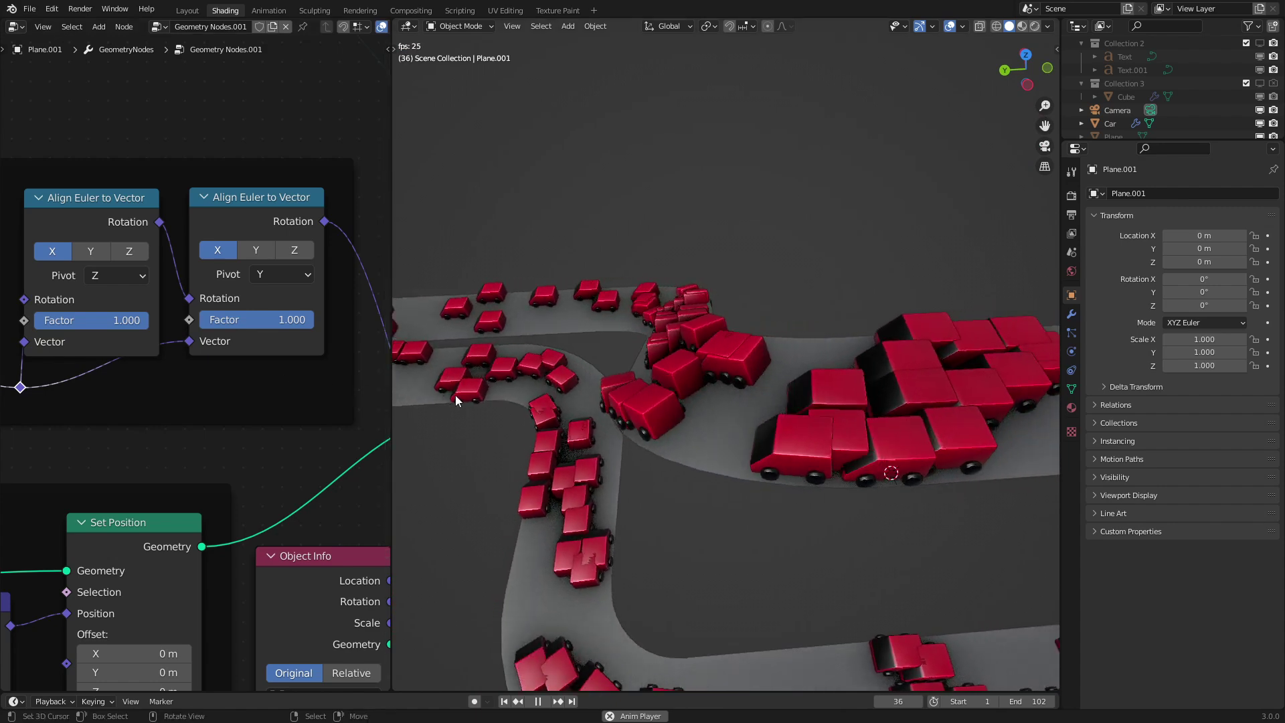
{"action": "scroll", "coordinate": [455, 394], "scroll_direction": "down", "scroll_amount": 4}
{"action": "scroll", "coordinate": [641, 369], "scroll_direction": "up", "scroll_amount": 3}
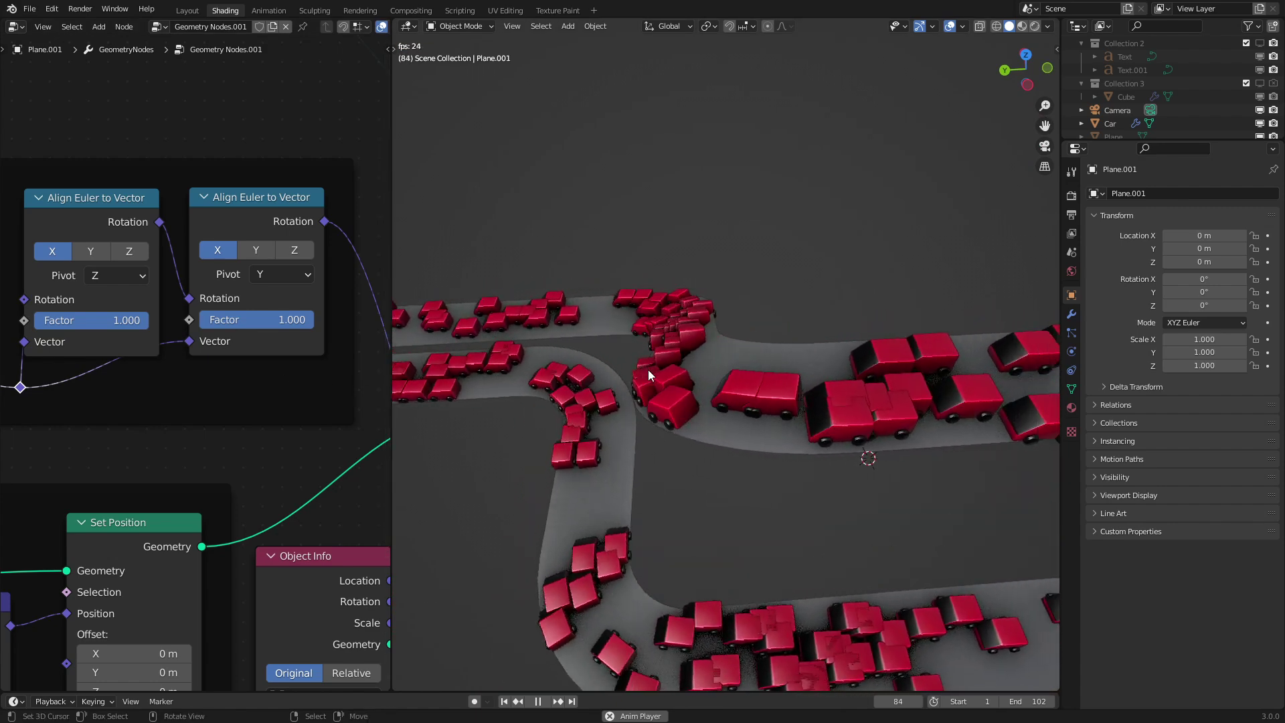
{"action": "middle_click_drag", "start_coordinate": [708, 352], "coordinate": [885, 311]}
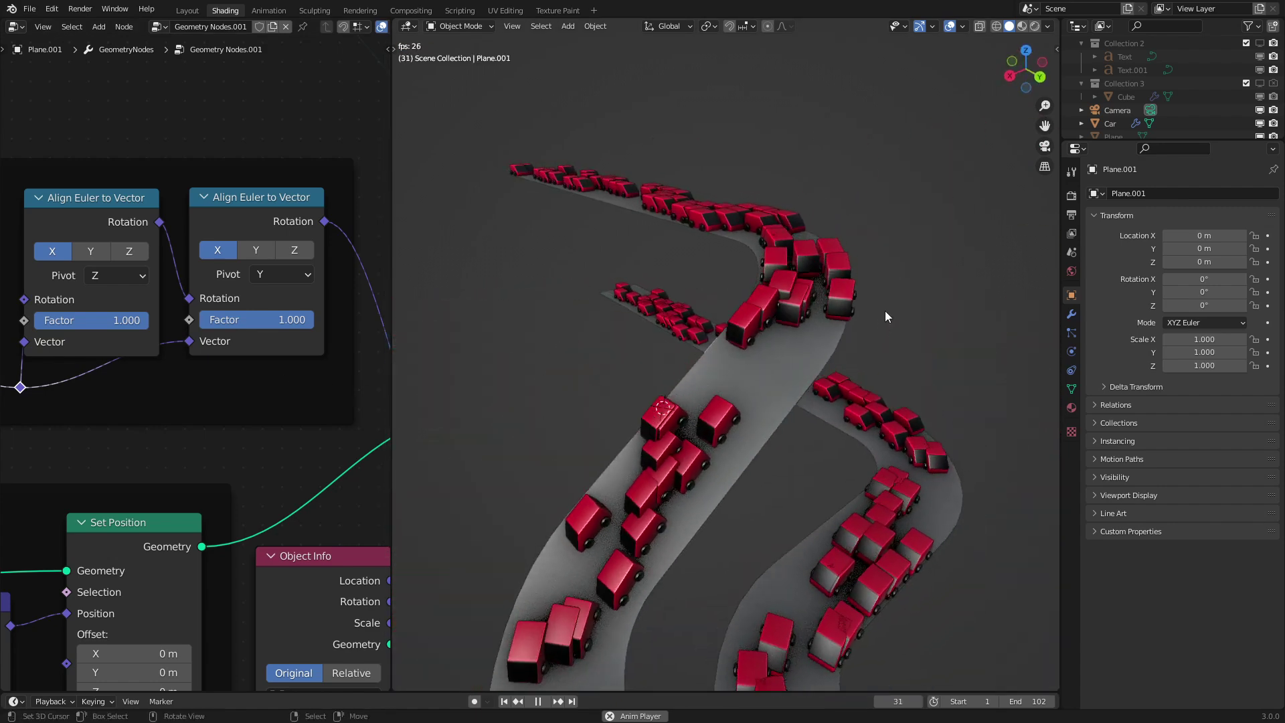
{"action": "scroll", "coordinate": [870, 291], "scroll_direction": "down", "scroll_amount": 2}
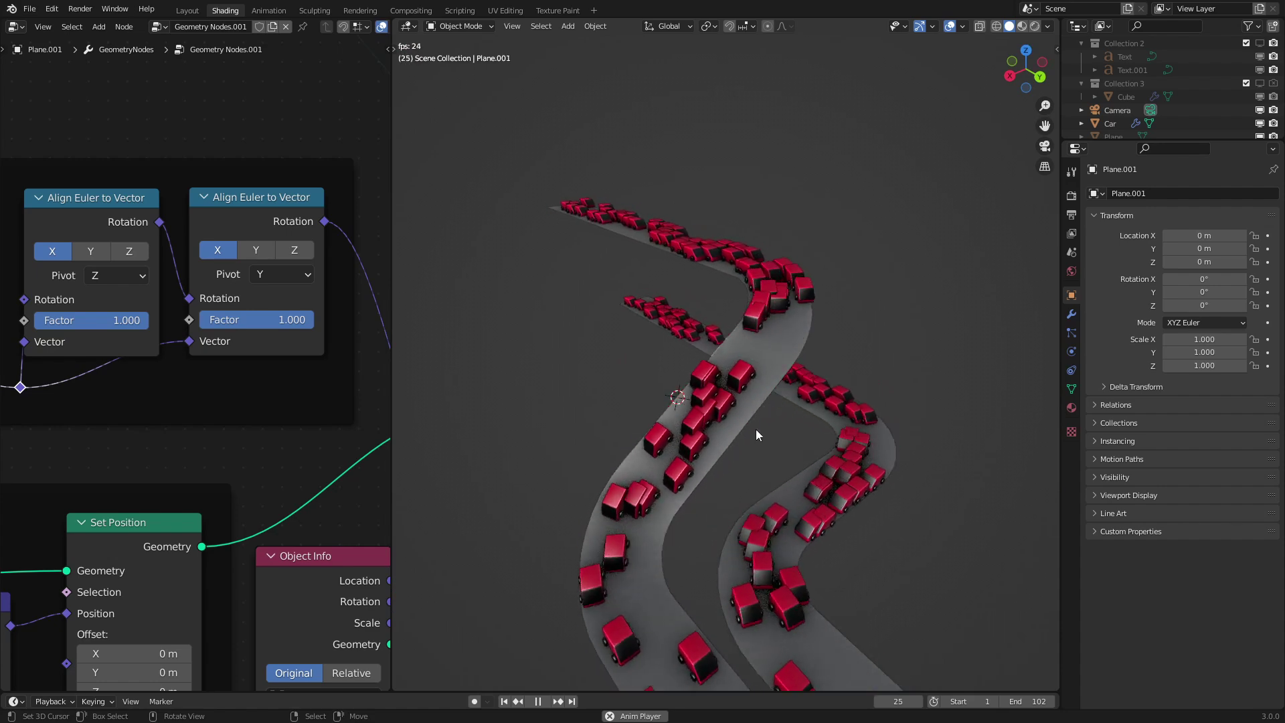
{"action": "middle_click_drag", "start_coordinate": [802, 475], "coordinate": [769, 263]}
{"action": "left_click", "coordinate": [770, 263]}
{"action": "key", "text": "g"}
{"action": "key", "text": "z"}
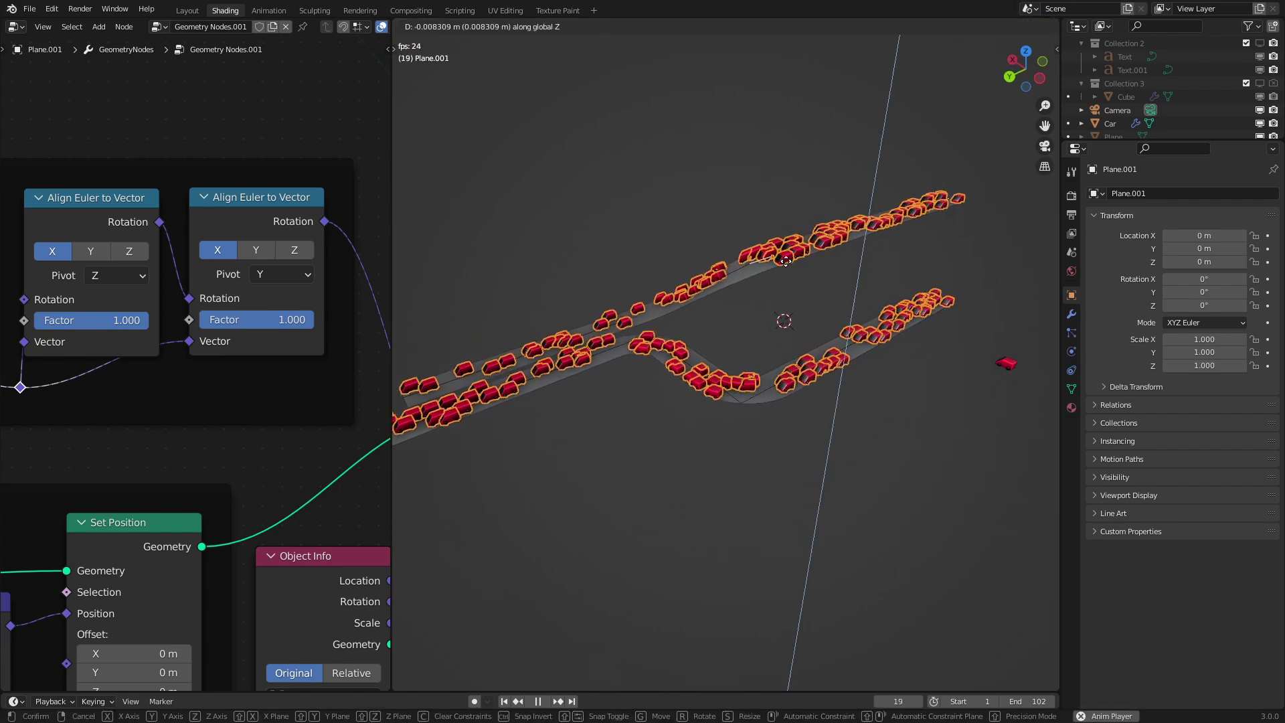
{"action": "left_click", "coordinate": [823, 384]}
{"action": "middle_click_drag", "start_coordinate": [823, 384], "coordinate": [869, 390]}
{"action": "key", "text": "g"}
{"action": "key", "text": "z"}
{"action": "left_click", "coordinate": [823, 399]}
{"action": "key", "text": "Tab"}
- Circle-select every node except Join Geometry and Group Output, and move them away from those two to make room
{"action": "scroll", "coordinate": [247, 451], "scroll_direction": "down", "scroll_amount": 8}
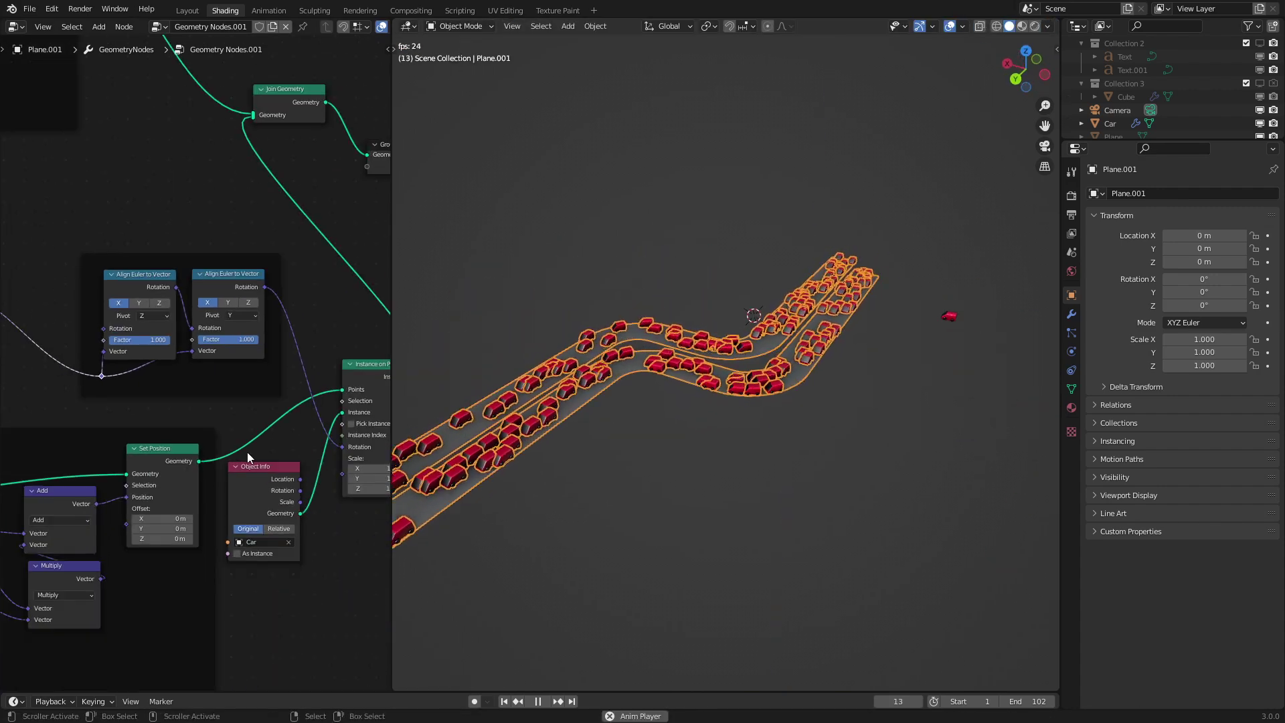
{"action": "left_click", "coordinate": [638, 511]}
{"action": "scroll", "coordinate": [635, 508], "scroll_direction": "down", "scroll_amount": 2}
{"action": "middle_click_drag", "start_coordinate": [621, 488], "coordinate": [599, 508]}
{"action": "scroll", "coordinate": [255, 519], "scroll_direction": "down", "scroll_amount": 6}
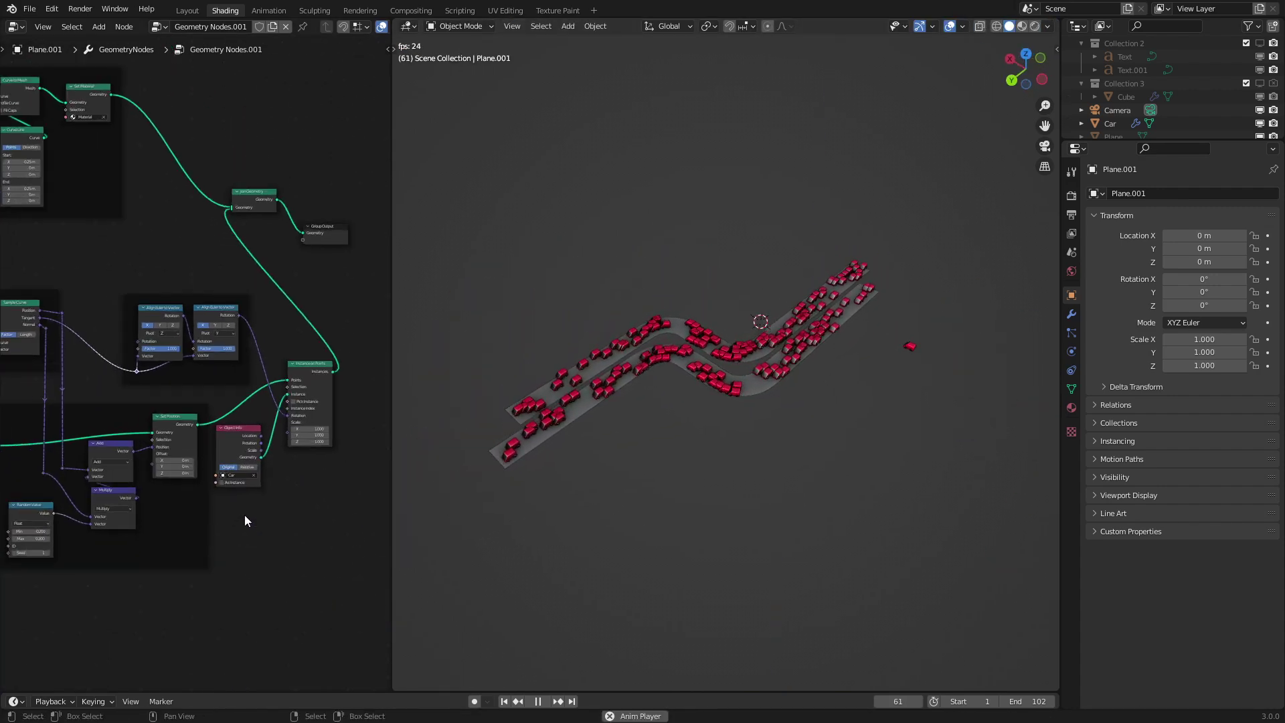
{"action": "scroll", "coordinate": [243, 515], "scroll_direction": "down", "scroll_amount": 6}
{"action": "key", "text": "c"}
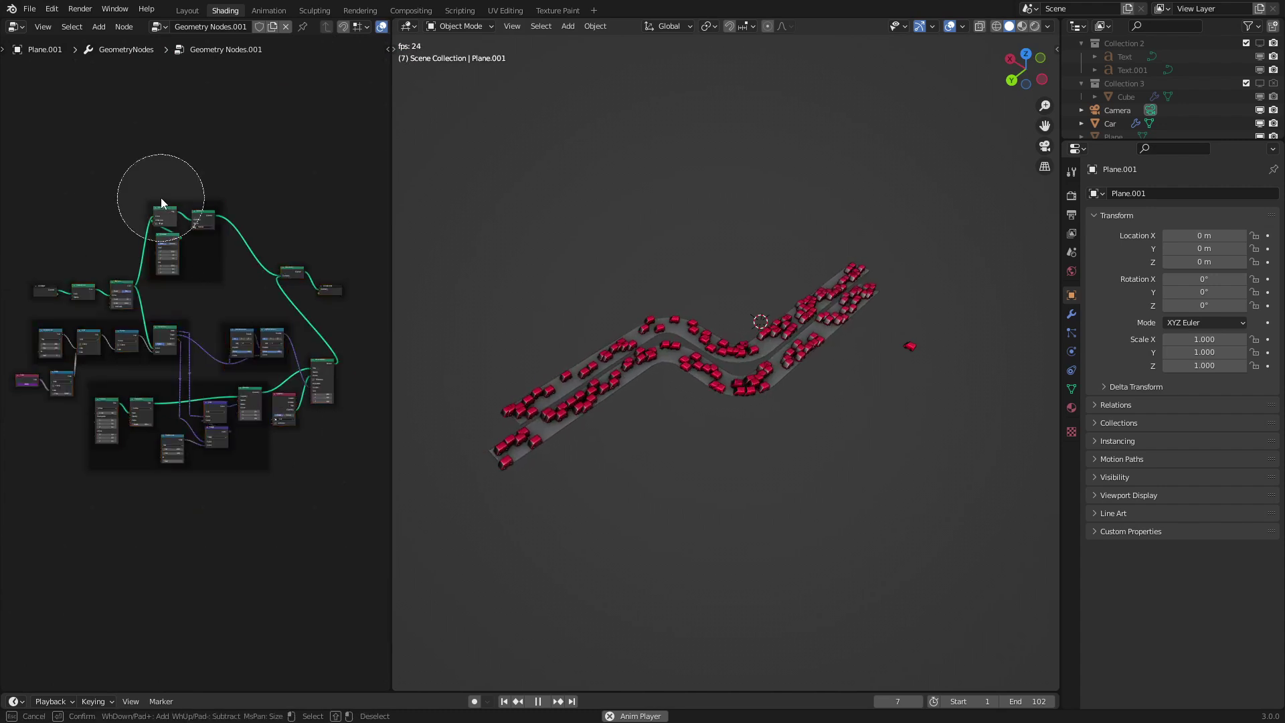
{"action": "mouse_move", "coordinate": [161, 203]}
{"action": "left_mouse_down"}
{"action": "mouse_move", "coordinate": [163, 330]}
{"action": "mouse_move", "coordinate": [86, 409]}
{"action": "mouse_move", "coordinate": [279, 415]}
{"action": "left_mouse_up"}
{"action": "key", "text": "Escape"}
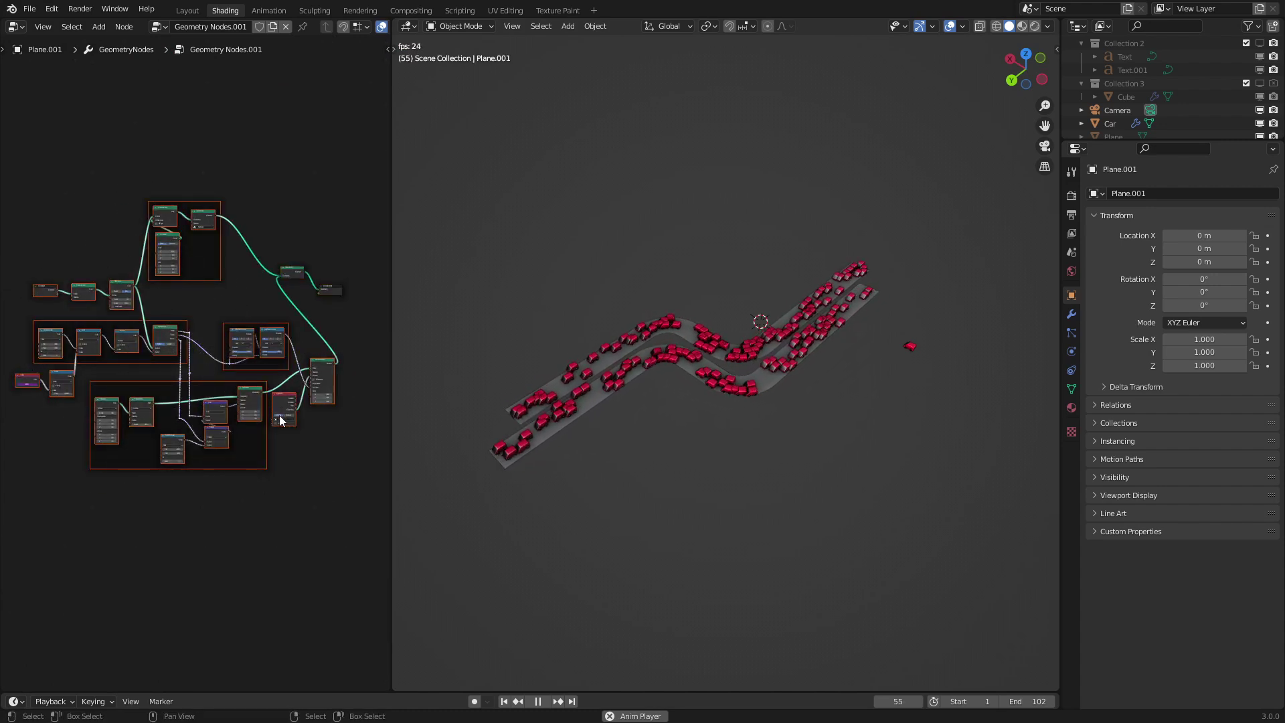
{"action": "key", "text": "g"}
{"action": "scroll", "coordinate": [153, 483], "scroll_direction": "up", "scroll_amount": 4}
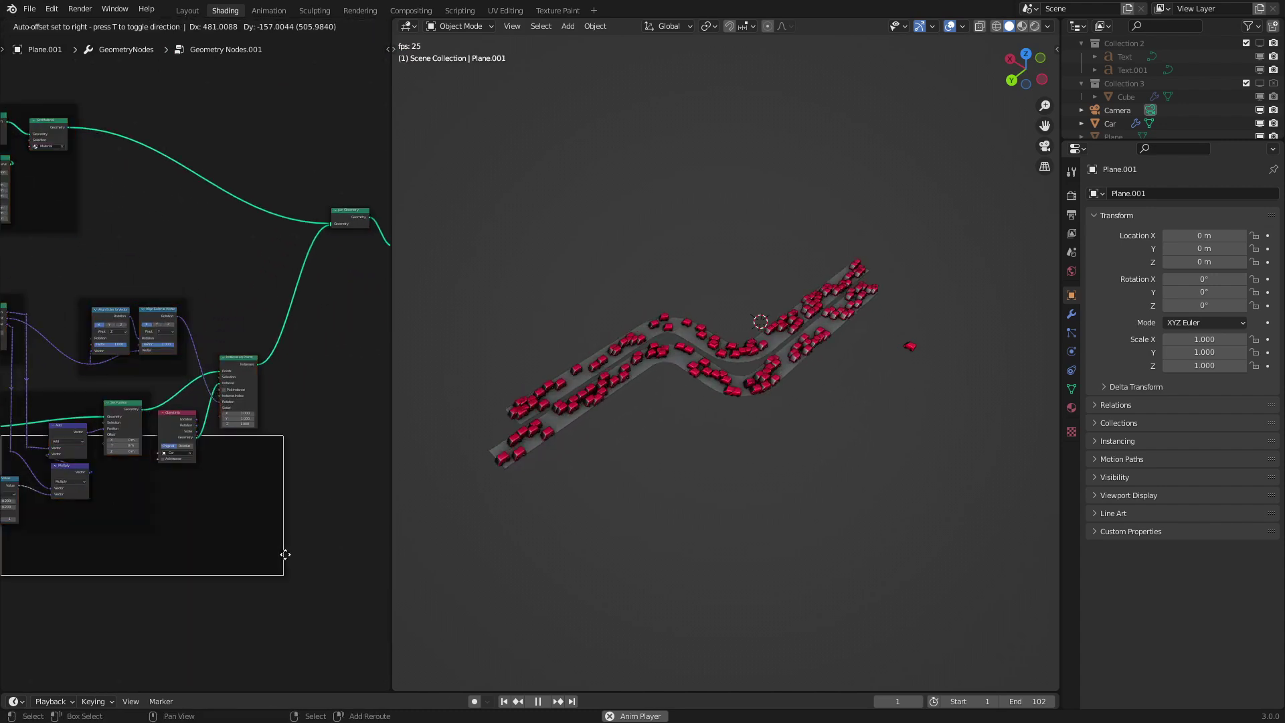
- Place a duplicated empty frame near the end of the tree and parent the Object Info and Instance on Points nodes to it
{"action": "left_click", "coordinate": [385, 607]}
{"action": "key", "text": "a"}
{"action": "key", "text": "a"}
{"action": "key", "text": "c"}
{"action": "left_click", "coordinate": [232, 424]}
{"action": "key", "text": "Escape"}
{"action": "key", "text": "ctrl+p"}
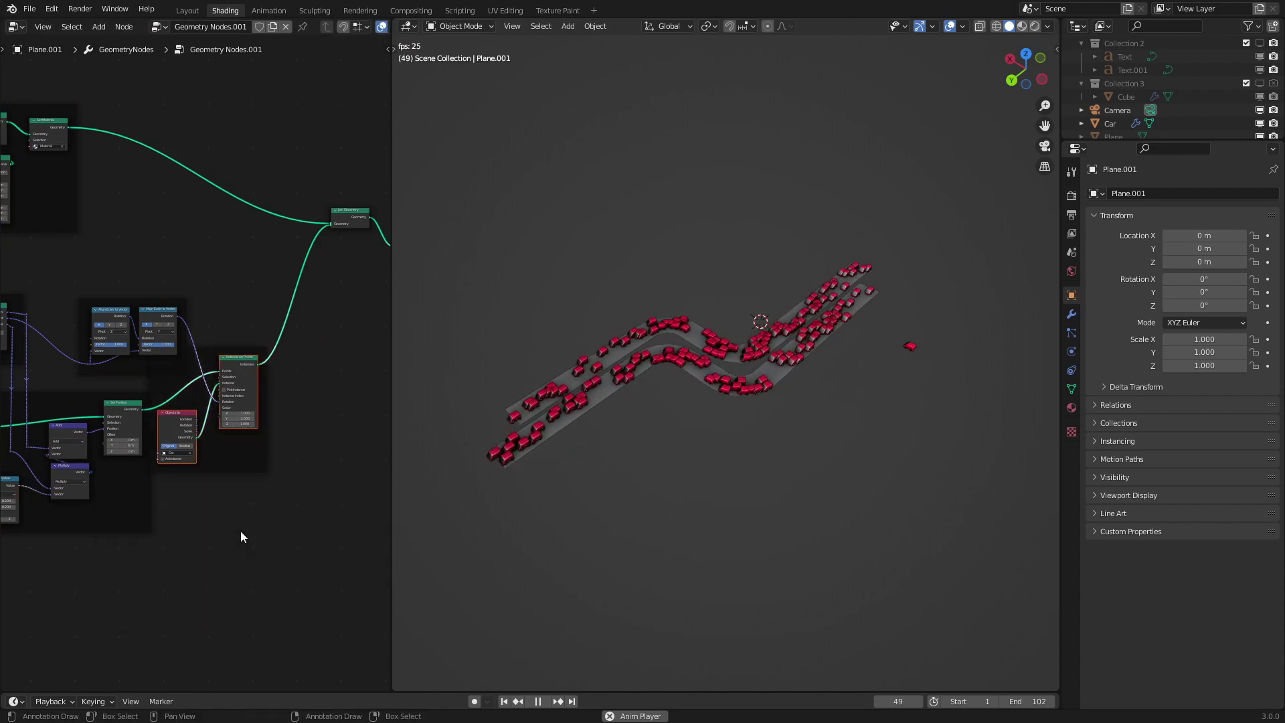
- Tidy the Object Info node's position inside its frame and route the Points link above it through a reroute
{"action": "scroll", "coordinate": [249, 465], "scroll_direction": "up", "scroll_amount": 3}
{"action": "key", "text": "g"}
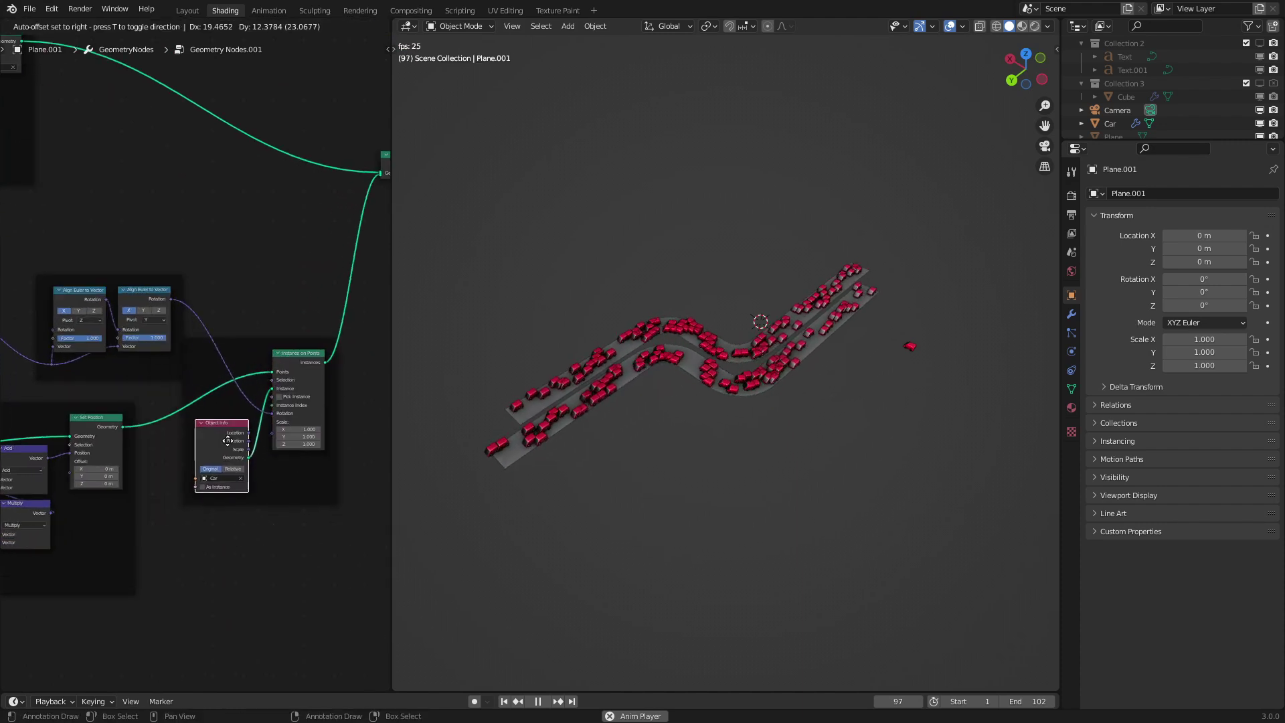
{"action": "left_click", "coordinate": [207, 385]}
- Switch the viewport to Material Preview shading, pause the animation and inspect the coloured cars up close
{"action": "scroll", "coordinate": [616, 435], "scroll_direction": "up", "scroll_amount": 3}
{"action": "key", "text": "z"}
{"action": "left_click", "coordinate": [623, 462]}
{"action": "key", "text": "space"}
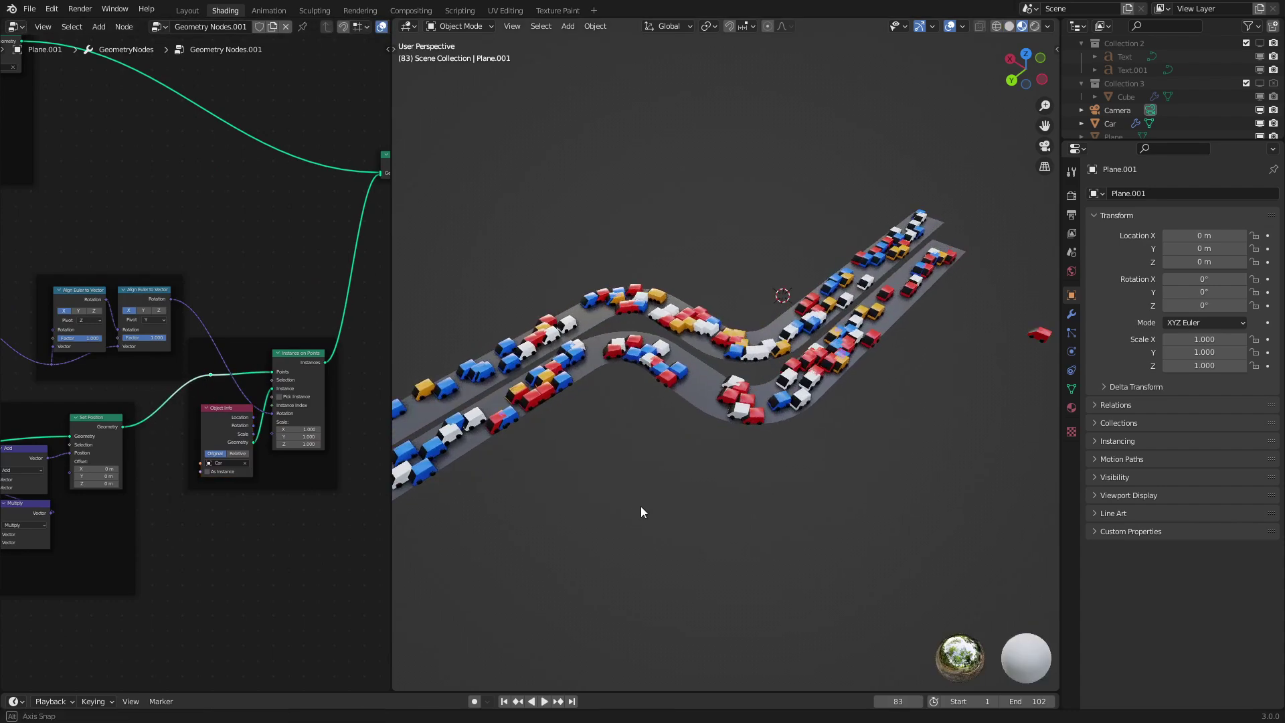
{"action": "middle_click_drag", "start_coordinate": [641, 512], "coordinate": [676, 499]}
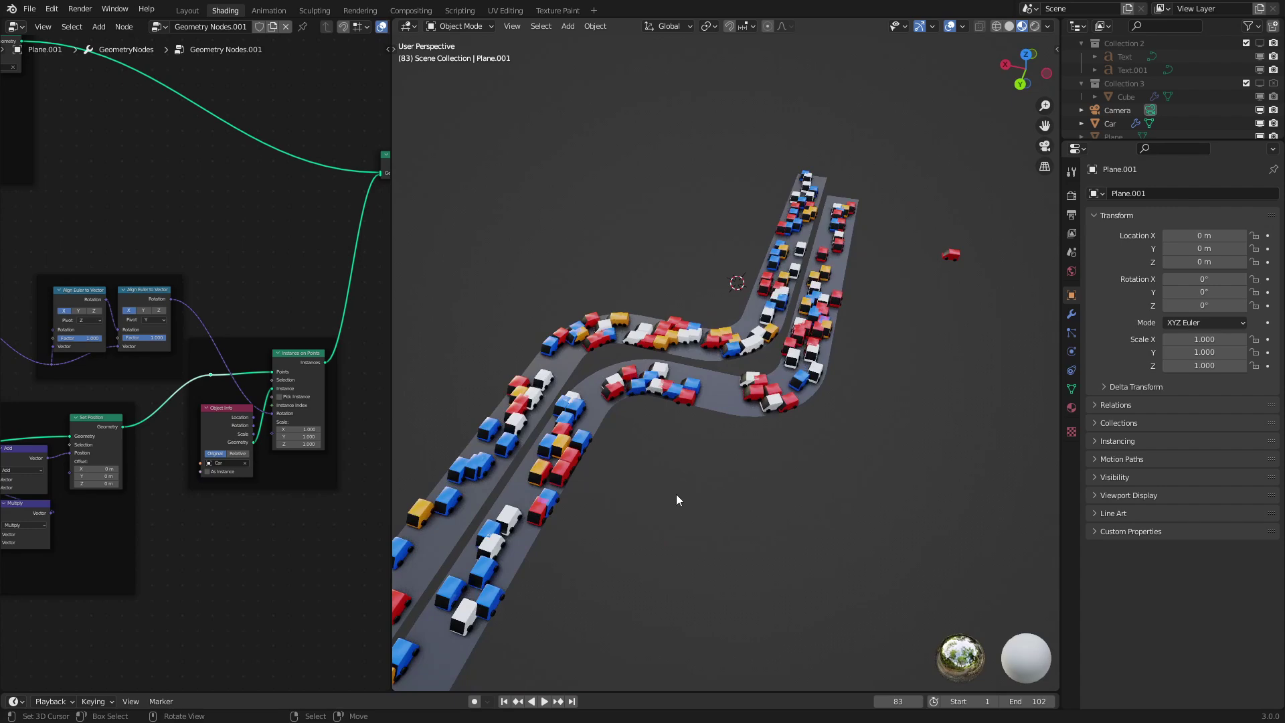
{"action": "scroll", "coordinate": [676, 499], "scroll_direction": "up", "scroll_amount": 5}
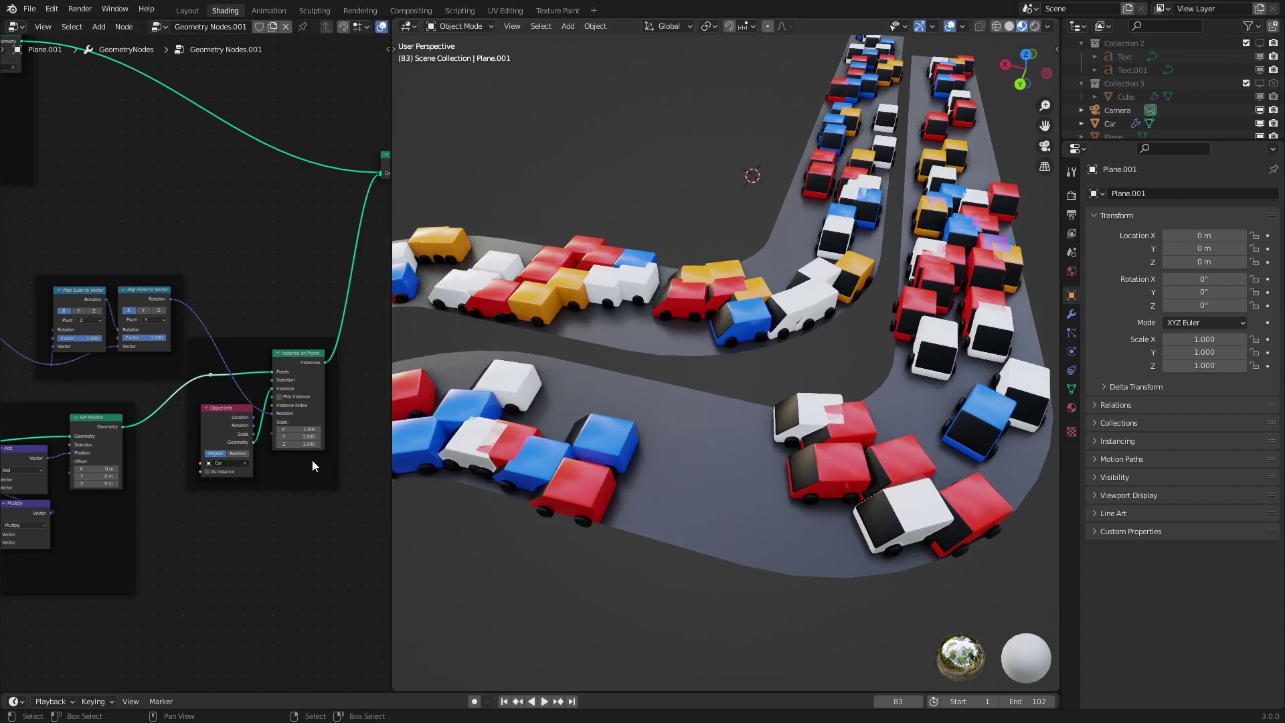
{"action": "middle_click_drag", "start_coordinate": [575, 497], "coordinate": [516, 491]}
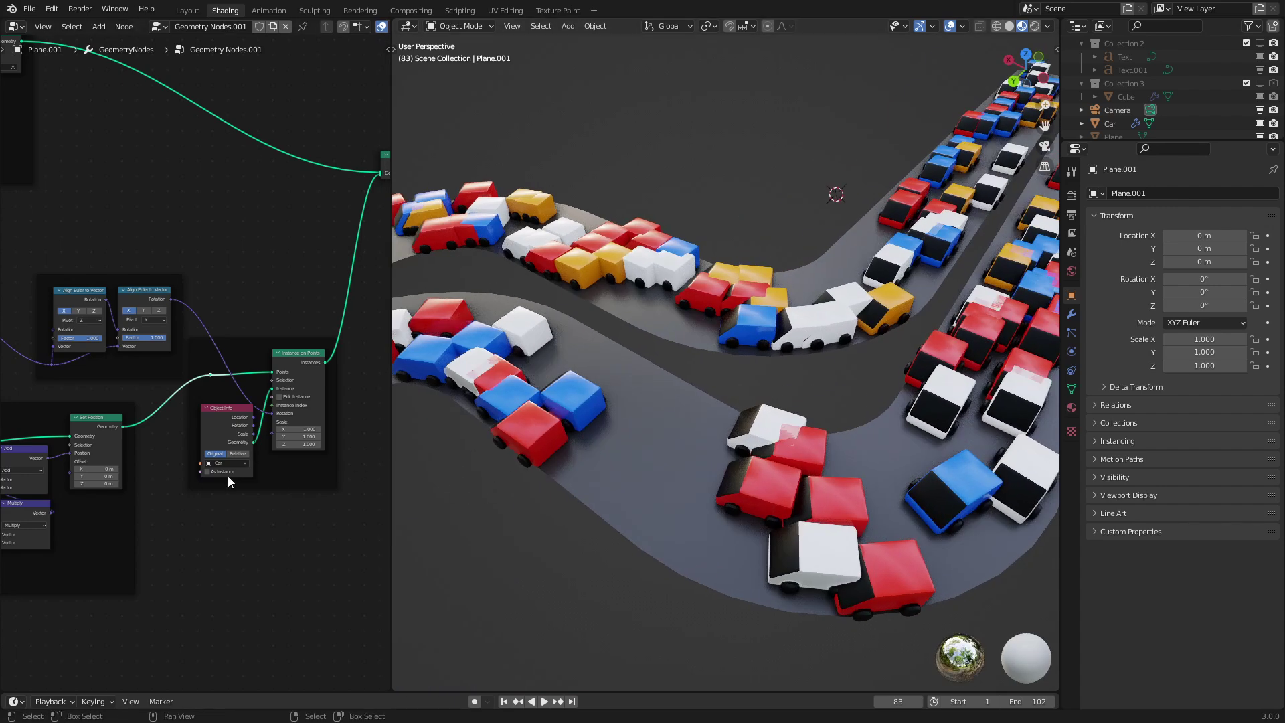
- Add a Random Value node directly below the Instance on Points node
{"action": "scroll", "coordinate": [228, 475], "scroll_direction": "up", "scroll_amount": 4}
{"action": "key", "text": "shift+a"}
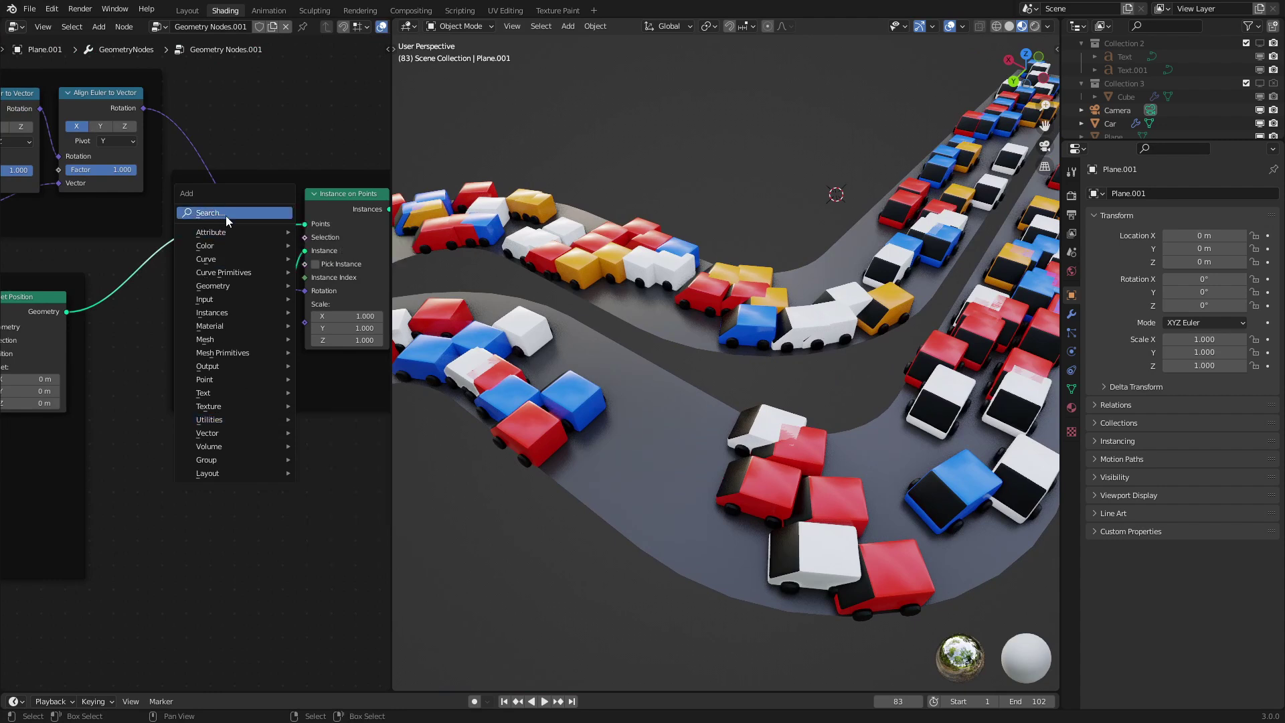
{"action": "left_click", "coordinate": [226, 216]}
{"action": "type", "text": "ra"}
{"action": "left_click", "coordinate": [275, 281]}
{"action": "left_click", "coordinate": [350, 429]}
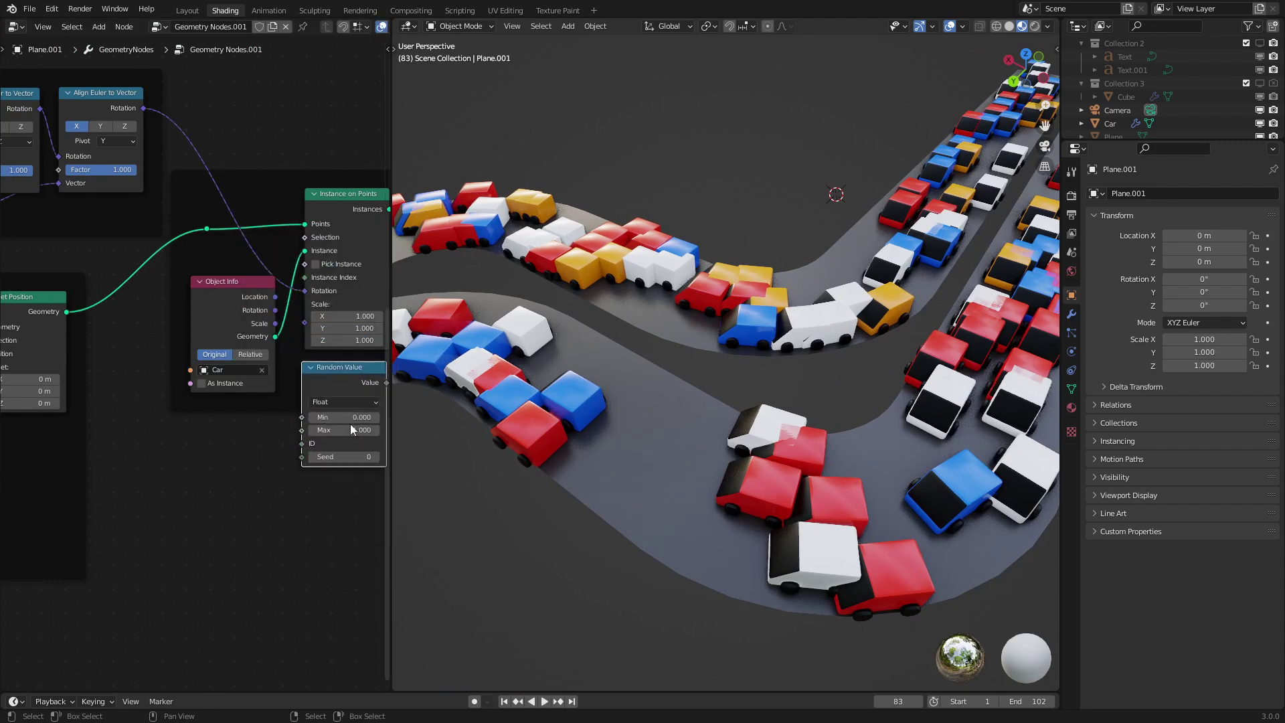
- Set the new Random Value node's Seed to 99 and attach it to the Instance on Points frame
{"action": "middle_click_drag", "start_coordinate": [349, 430], "coordinate": [312, 454]}
{"action": "left_click", "coordinate": [305, 482]}
{"action": "type", "text": "99"}
{"action": "key", "text": "Return"}
{"action": "key", "text": "g"}
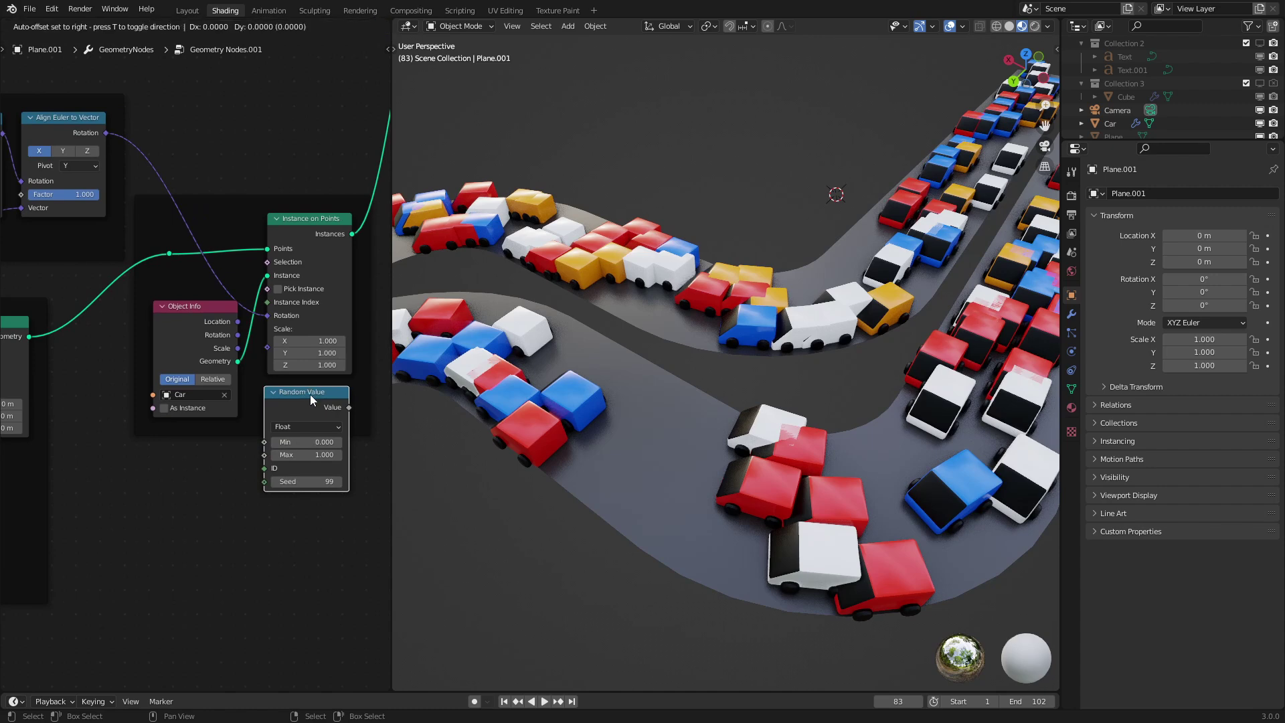
{"action": "left_click", "coordinate": [311, 395]}
- Connect the Random Value to the Scale of Instance on Points, set its Min to 0.540, and resume the animation
{"action": "left_click_drag", "start_coordinate": [350, 407], "coordinate": [268, 345]}
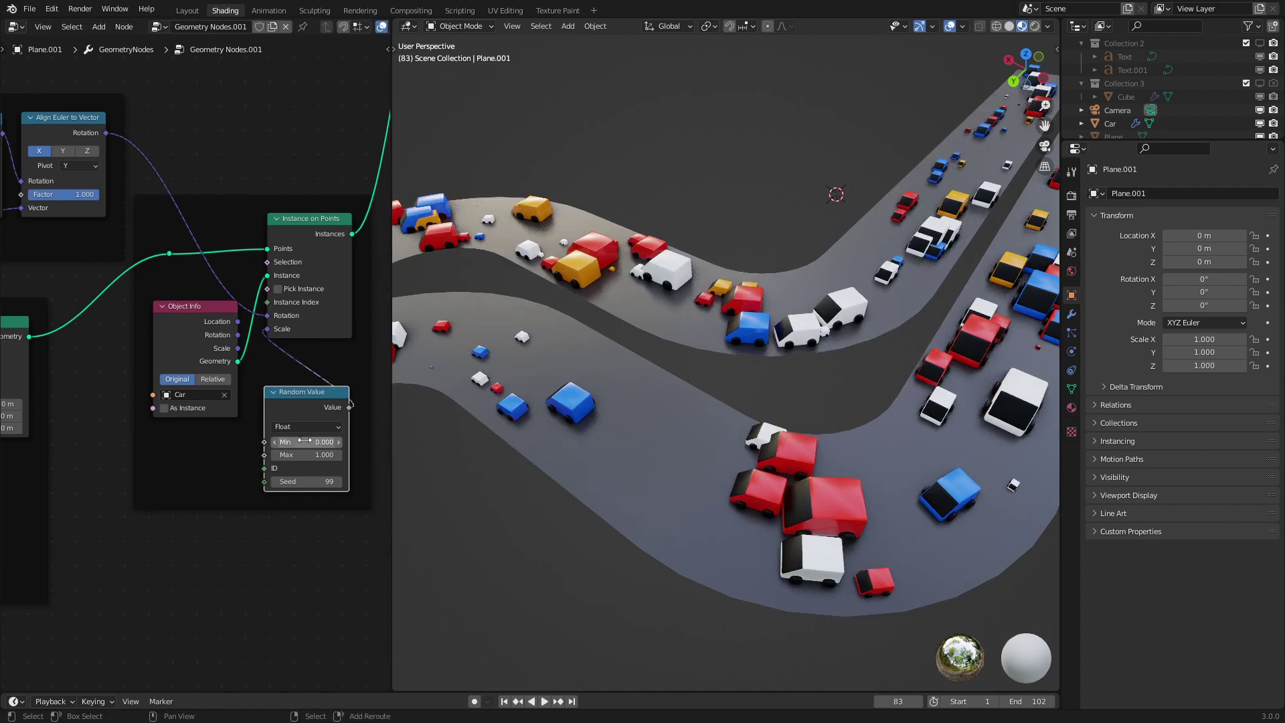
{"action": "mouse_move", "coordinate": [304, 441]}
{"action": "left_mouse_down"}
{"action": "mouse_move", "coordinate": [332, 440]}
{"action": "mouse_move", "coordinate": [292, 440]}
{"action": "left_mouse_up"}
{"action": "scroll", "coordinate": [665, 402], "scroll_direction": "down", "scroll_amount": 4}
{"action": "middle_click_drag", "start_coordinate": [665, 402], "coordinate": [627, 409]}
{"action": "key", "text": "space"}
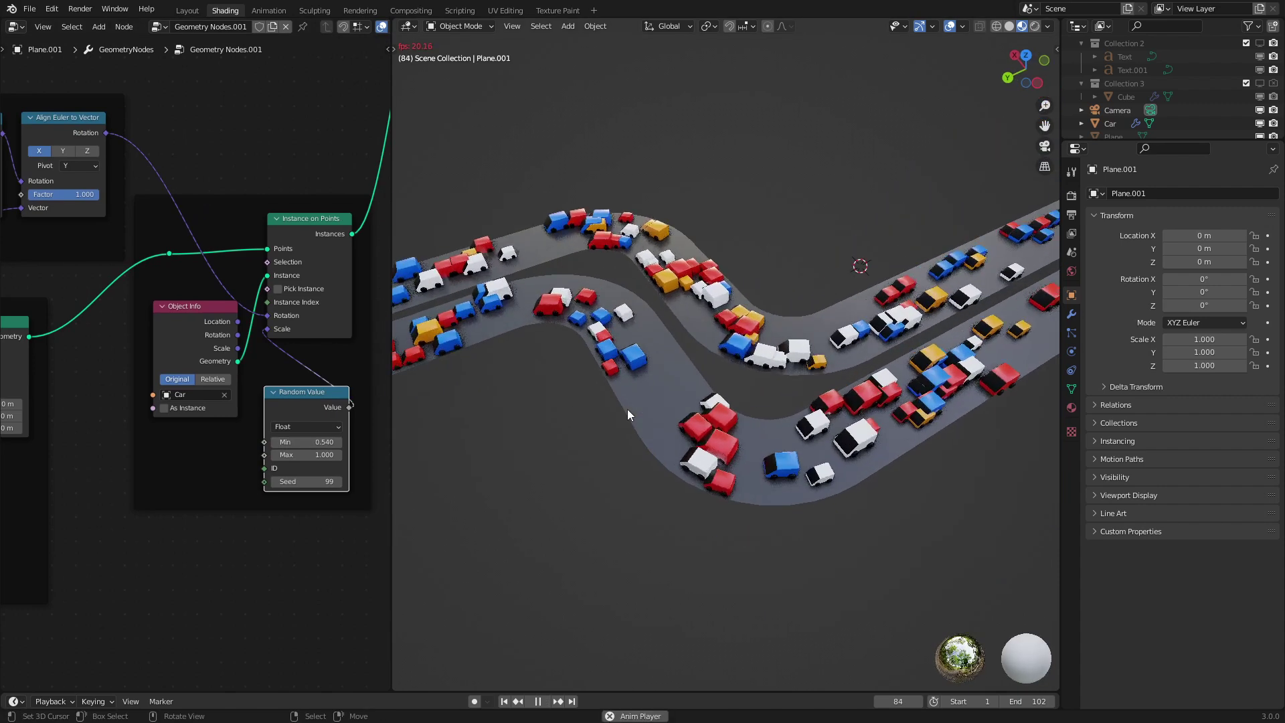
{"action": "scroll", "coordinate": [199, 395], "scroll_direction": "up", "scroll_amount": 2}
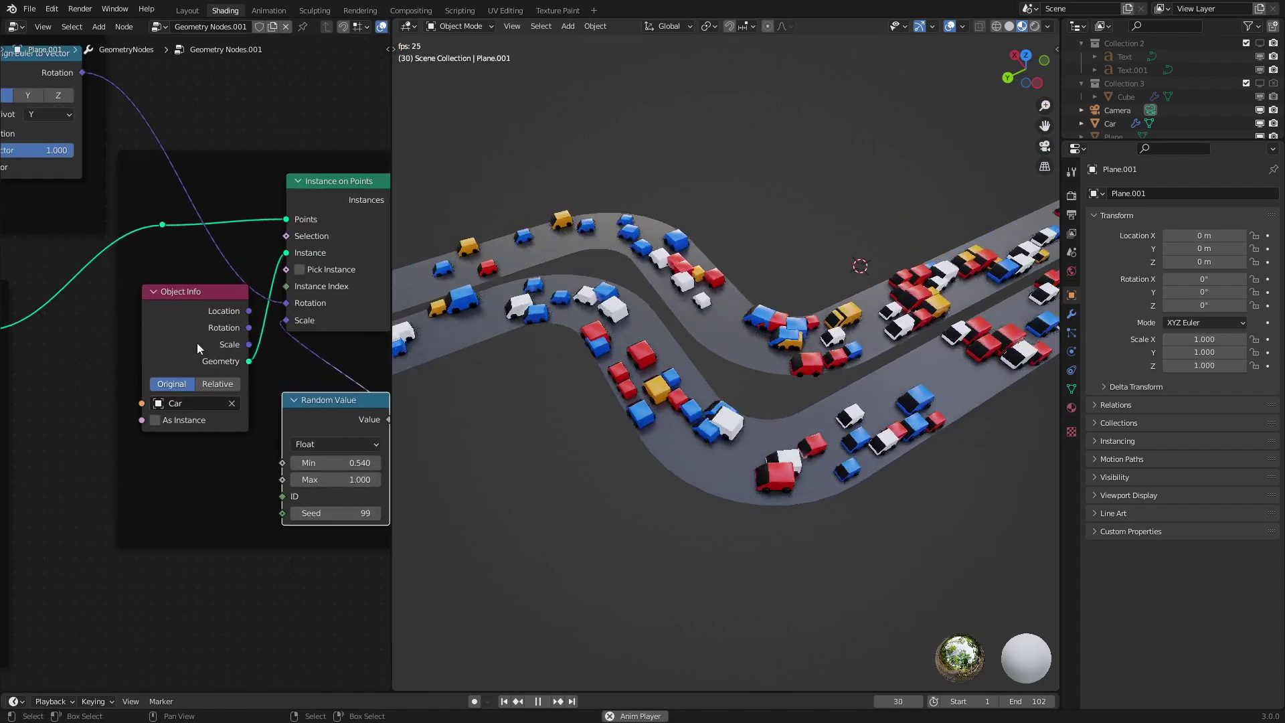
{"action": "scroll", "coordinate": [197, 343], "scroll_direction": "up", "scroll_amount": 1}
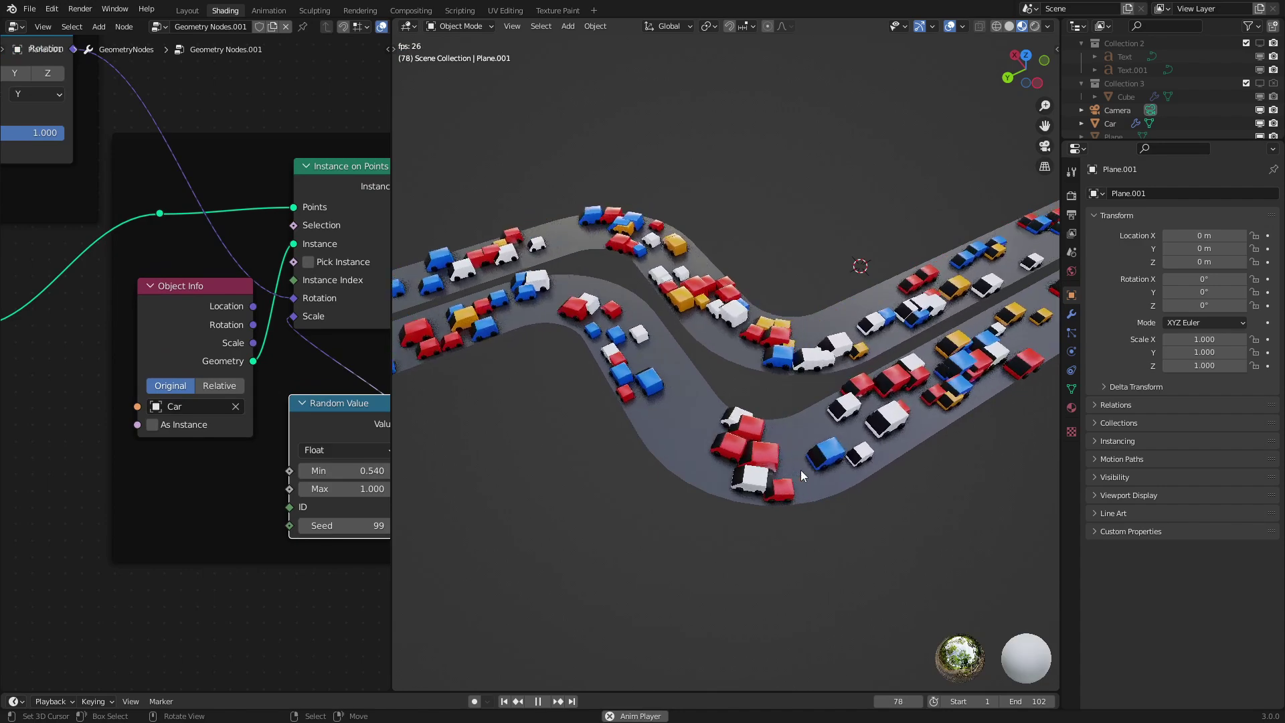
{"action": "middle_click_drag", "start_coordinate": [654, 467], "coordinate": [214, 443]}
- Place a duplicate of the scale Random Value node below the Value node and connect it to Divide's second value
{"action": "scroll", "coordinate": [350, 467], "scroll_direction": "down", "scroll_amount": 6}
{"action": "scroll", "coordinate": [136, 435], "scroll_direction": "down", "scroll_amount": 4}
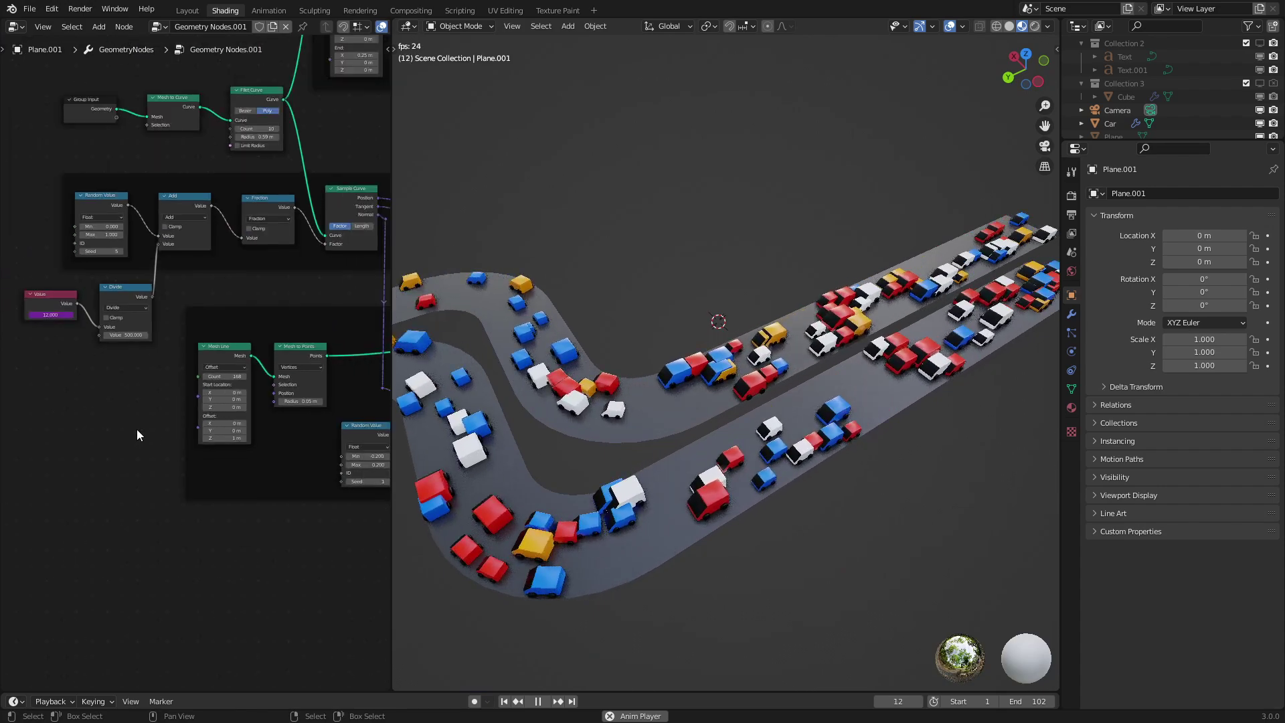
{"action": "scroll", "coordinate": [137, 430], "scroll_direction": "down", "scroll_amount": 2}
{"action": "middle_click_drag", "start_coordinate": [137, 429], "coordinate": [280, 419]}
{"action": "scroll", "coordinate": [375, 316], "scroll_direction": "down", "scroll_amount": 1}
{"action": "middle_click_drag", "start_coordinate": [374, 316], "coordinate": [307, 339]}
{"action": "scroll", "coordinate": [306, 395], "scroll_direction": "down", "scroll_amount": 1}
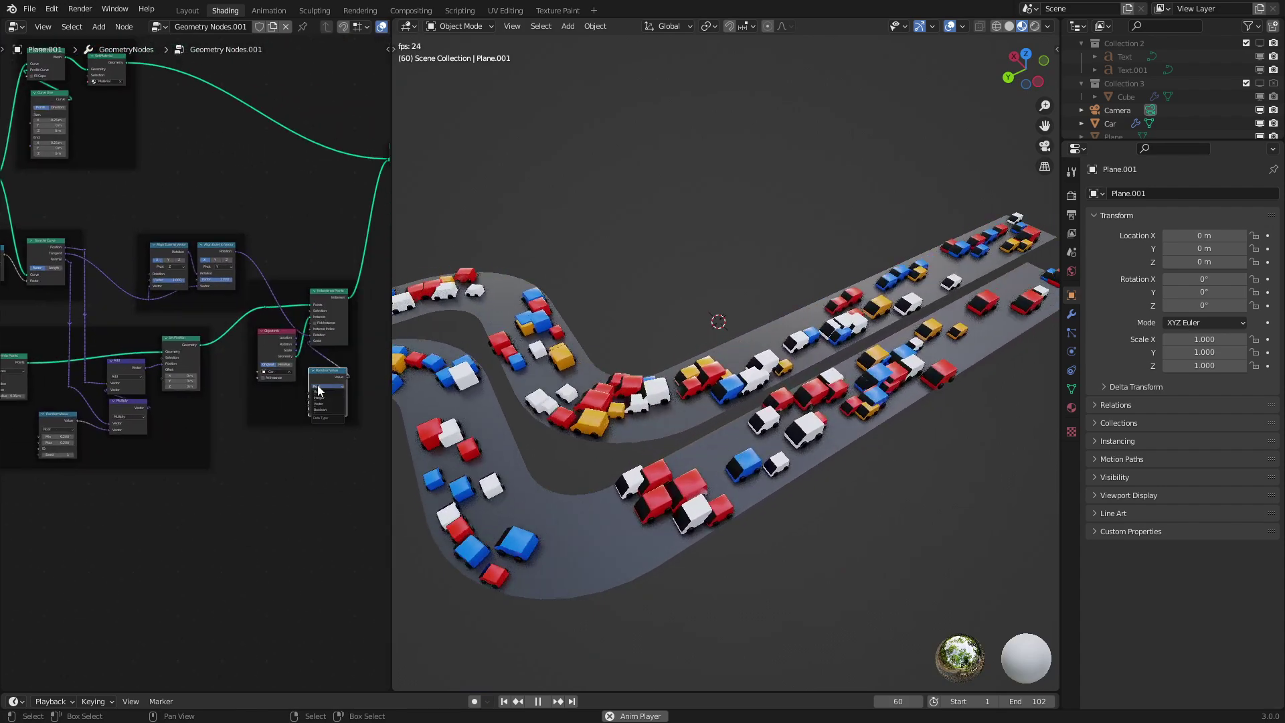
{"action": "left_click_drag", "start_coordinate": [330, 383], "coordinate": [378, 511]}
{"action": "scroll", "coordinate": [127, 386], "scroll_direction": "up", "scroll_amount": 4}
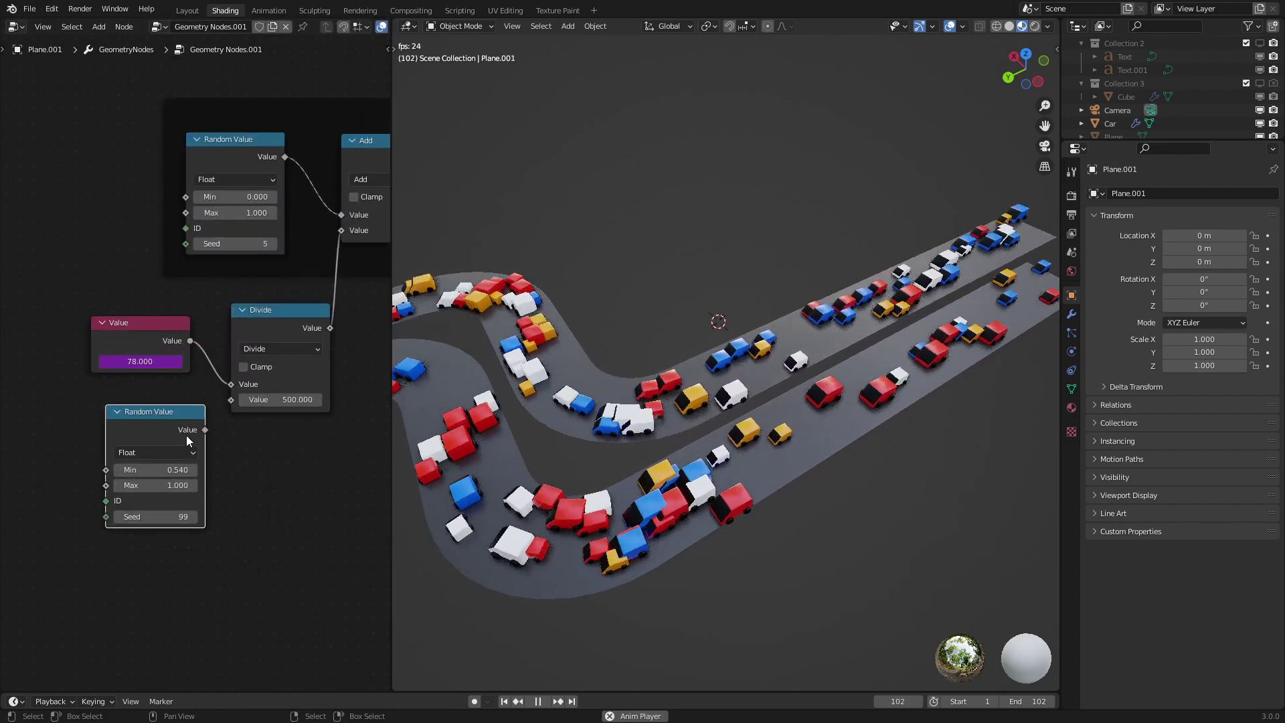
{"action": "scroll", "coordinate": [196, 361], "scroll_direction": "up", "scroll_amount": 1}
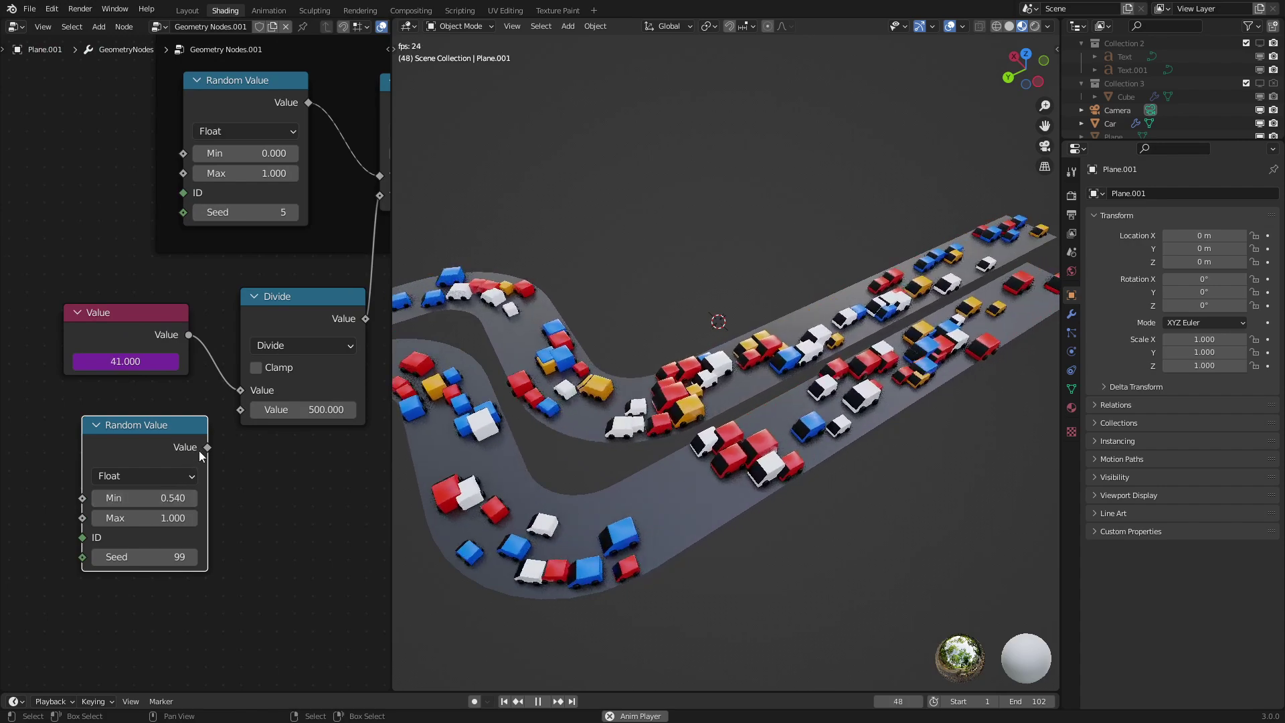
{"action": "left_click_drag", "start_coordinate": [207, 447], "coordinate": [241, 410]}
- Set the duplicated Random Value node's Max to 500 and Min to 100 to vary the car speeds
{"action": "left_click", "coordinate": [171, 518]}
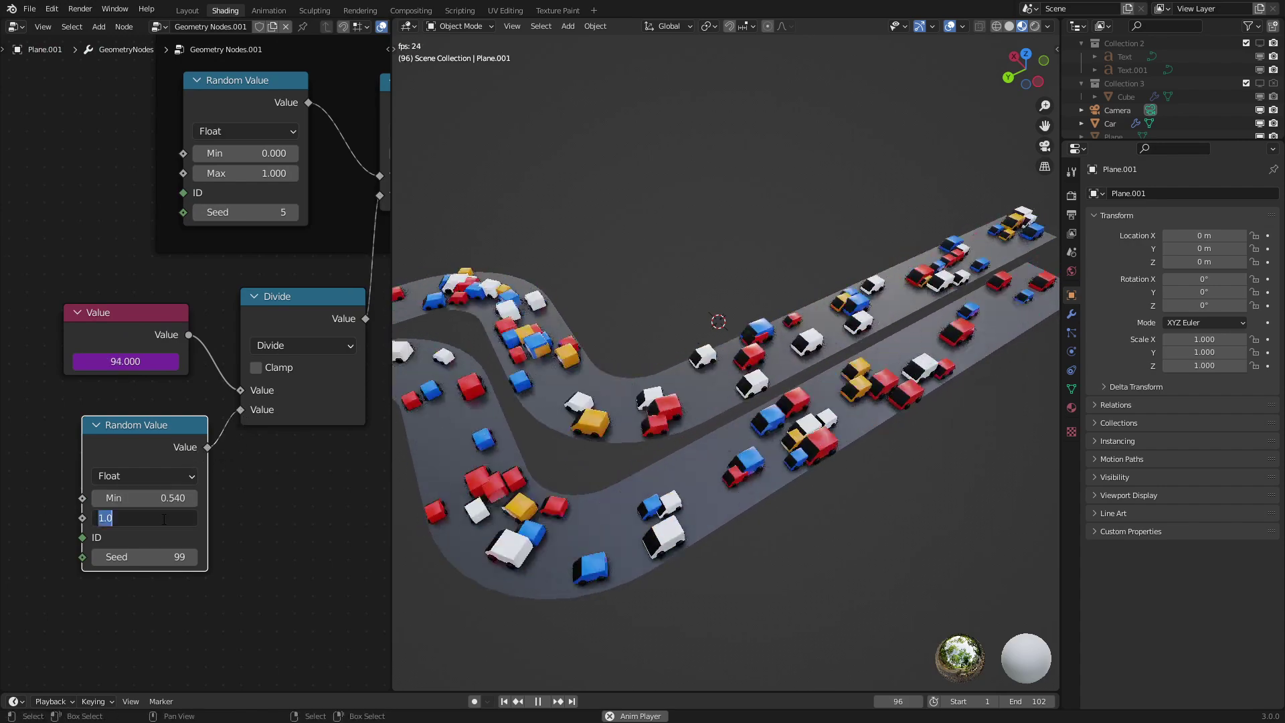
{"action": "type", "text": "500"}
{"action": "key", "text": "Return"}
{"action": "key", "text": "ctrl+c"}
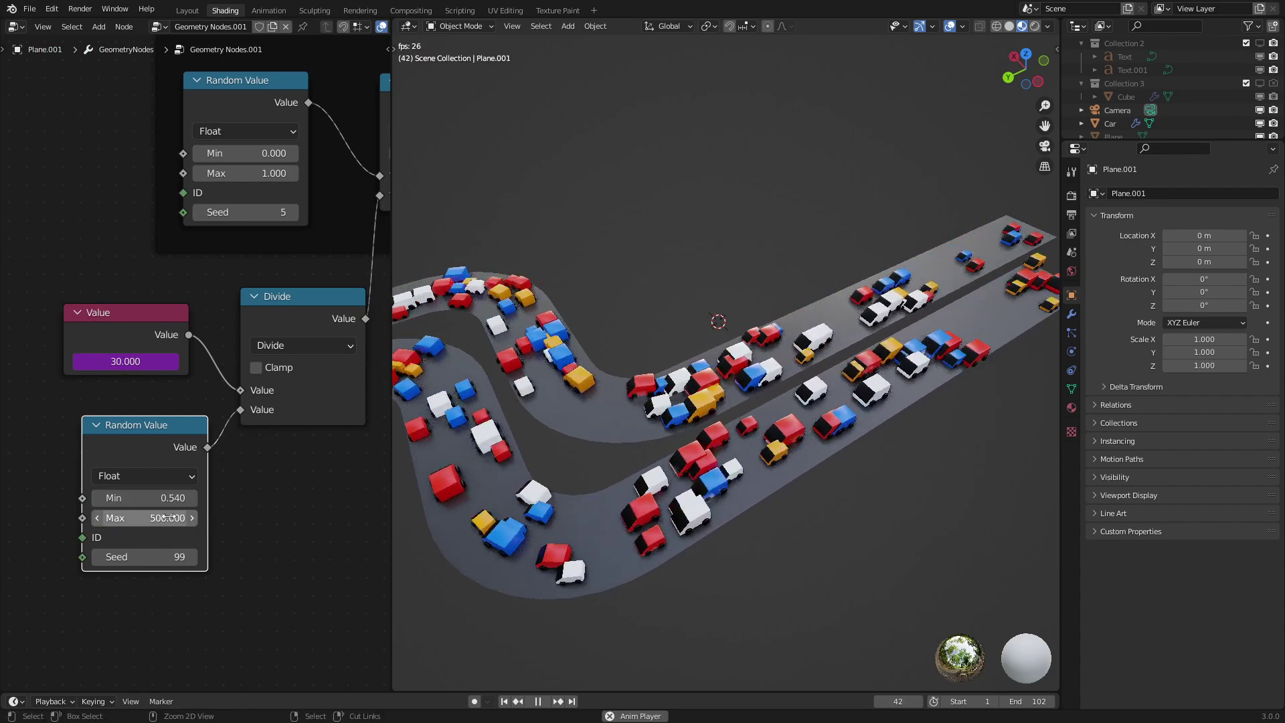
{"action": "key", "text": "ctrl+v"}
{"action": "left_click", "coordinate": [167, 497]}
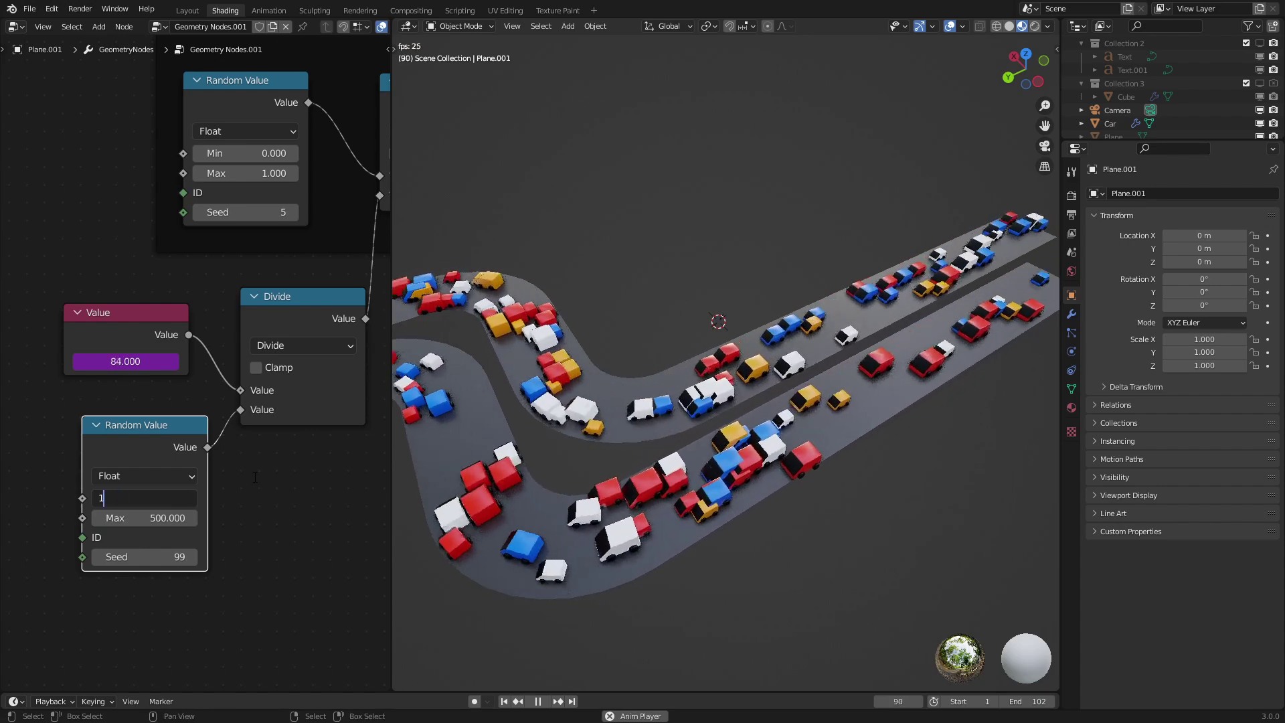
{"action": "type", "text": "100"}
{"action": "key", "text": "Return"}
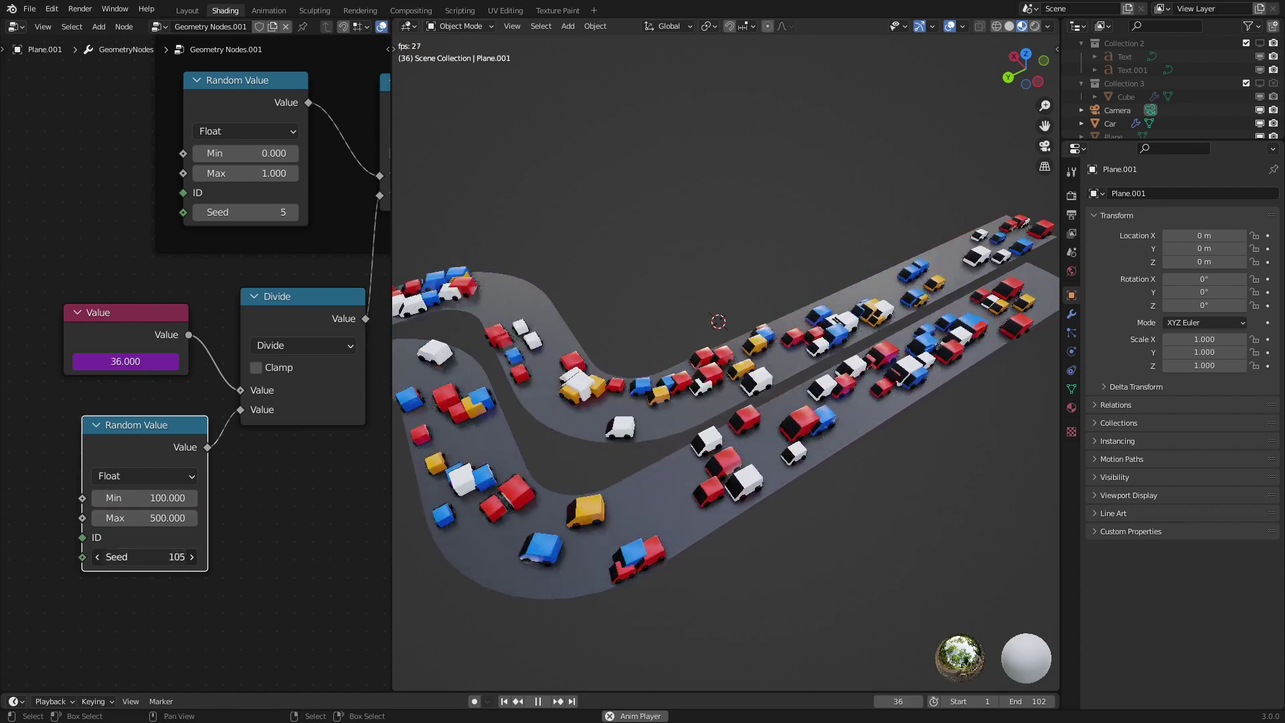
- Set the speed Random Value node's Seed to 141 and Min to 1000, and check the resulting traffic
{"action": "left_click", "coordinate": [119, 498]}
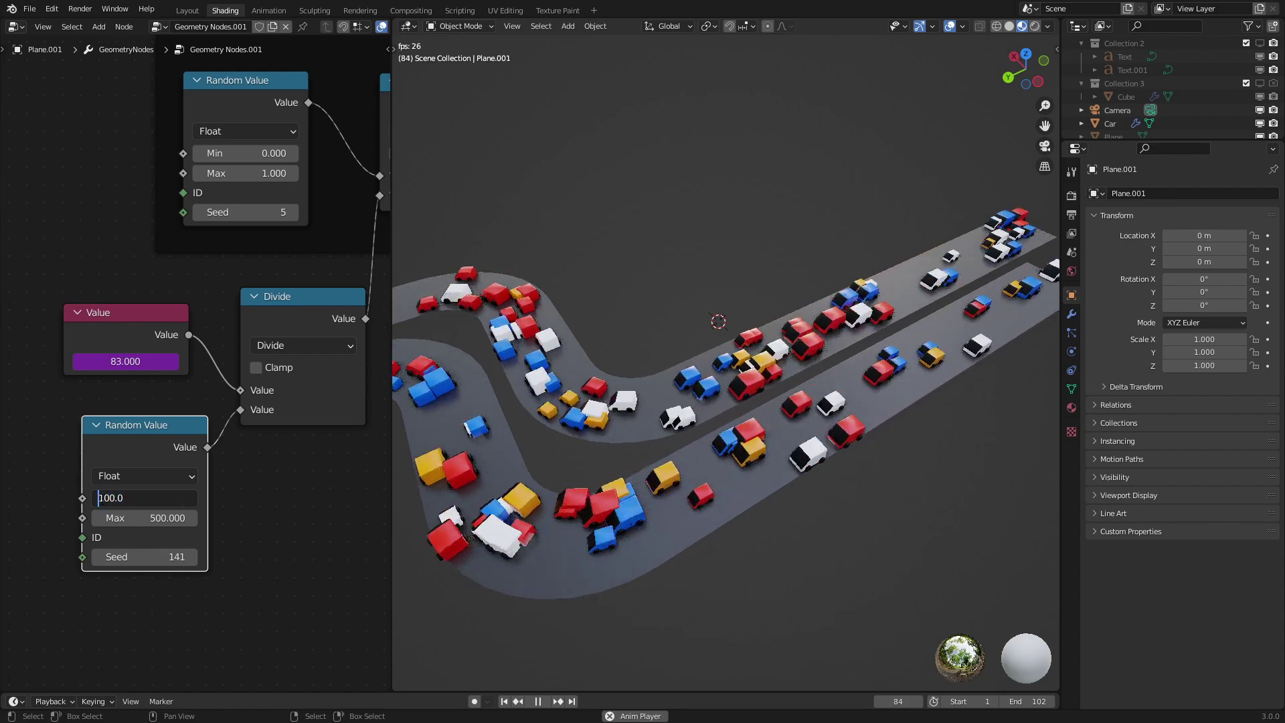
{"action": "type", "text": "1000"}
{"action": "key", "text": "Return"}
{"action": "middle_click_drag", "start_coordinate": [604, 449], "coordinate": [692, 432]}
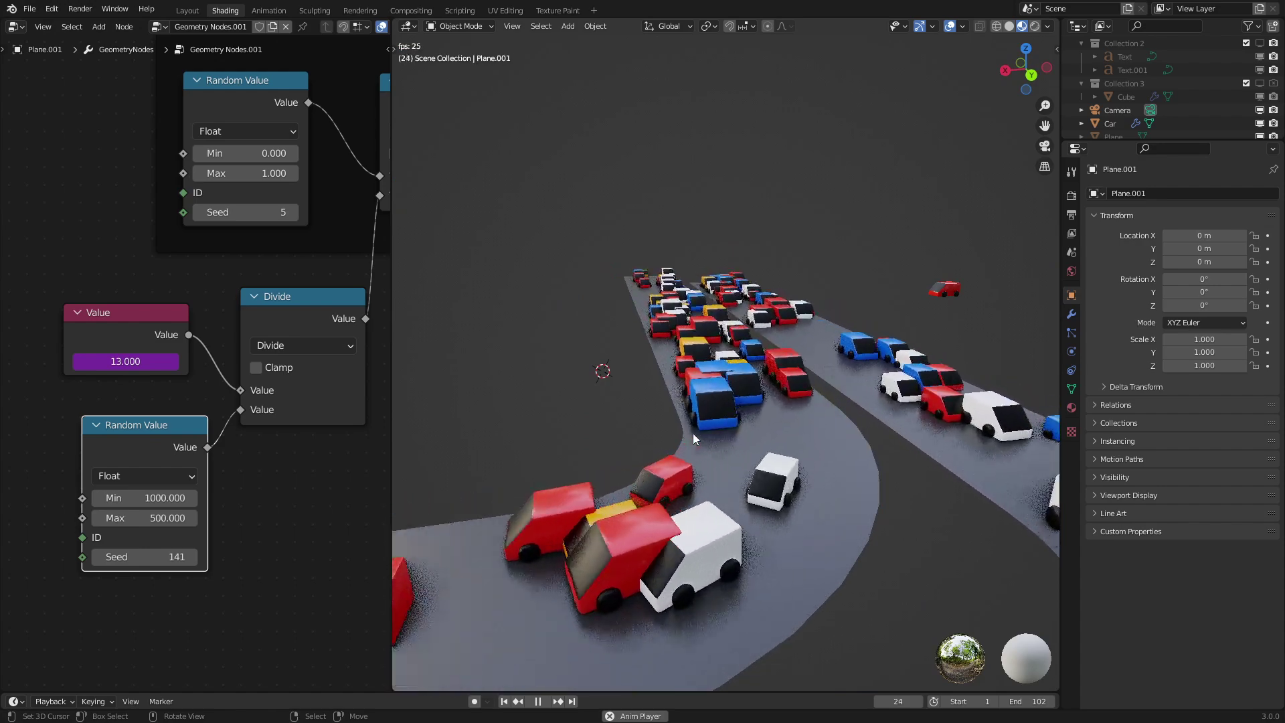
{"action": "scroll", "coordinate": [776, 436], "scroll_direction": "down", "scroll_amount": 3}
{"action": "middle_click_drag", "start_coordinate": [777, 436], "coordinate": [749, 460]}
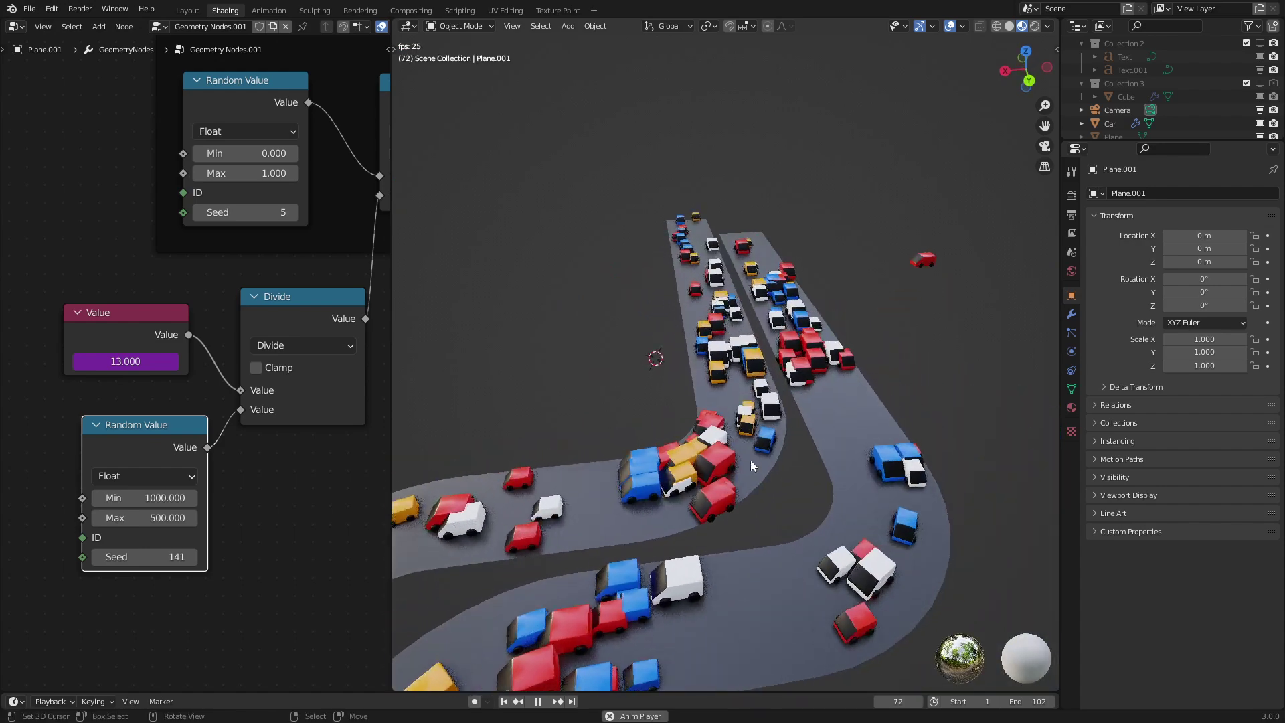
- Try reducing the Mesh Line node's Count to 52 and undo the change
{"action": "scroll", "coordinate": [259, 195], "scroll_direction": "down", "scroll_amount": 3}
{"action": "middle_click_drag", "start_coordinate": [260, 194], "coordinate": [71, 330]}
{"action": "middle_click_drag", "start_coordinate": [310, 426], "coordinate": [293, 283]}
{"action": "scroll", "coordinate": [293, 282], "scroll_direction": "up", "scroll_amount": 1}
{"action": "scroll", "coordinate": [198, 375], "scroll_direction": "up", "scroll_amount": 2}
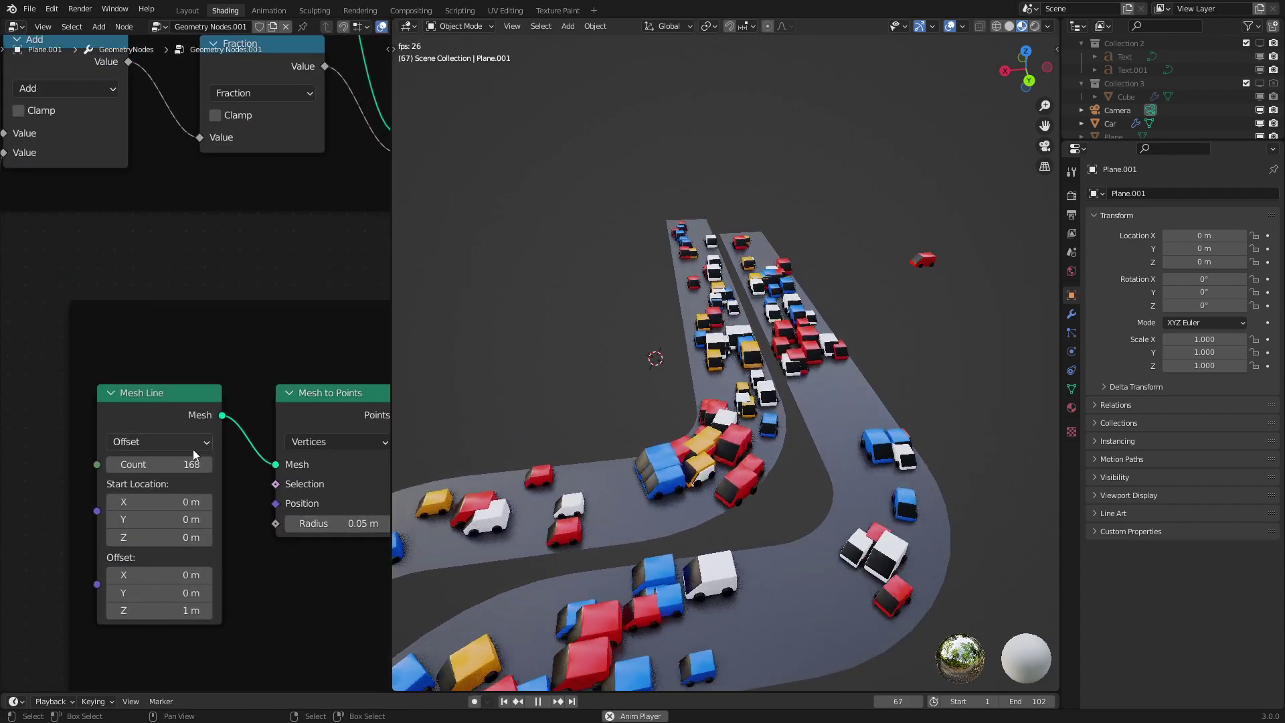
{"action": "left_click_drag", "start_coordinate": [193, 464], "coordinate": [139, 463]}
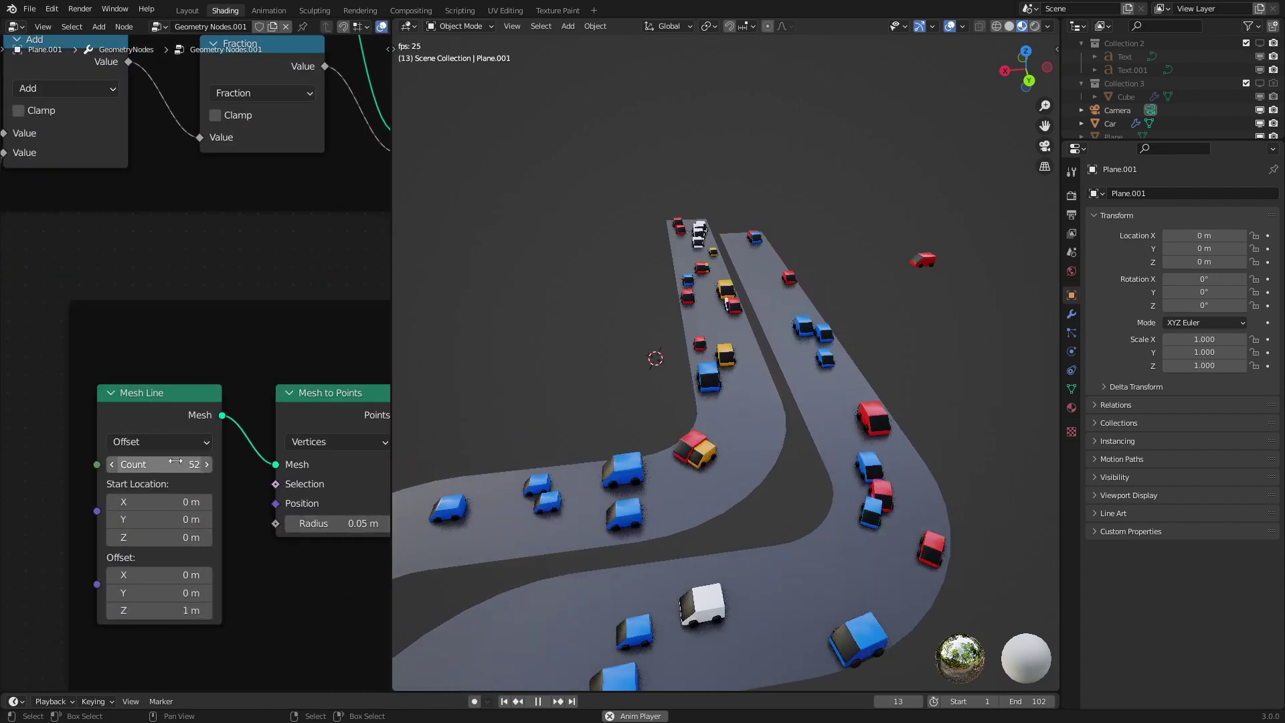
{"action": "scroll", "coordinate": [672, 307], "scroll_direction": "down", "scroll_amount": 3}
{"action": "middle_click_drag", "start_coordinate": [672, 307], "coordinate": [596, 352]}
{"action": "key", "text": "ctrl+z"}
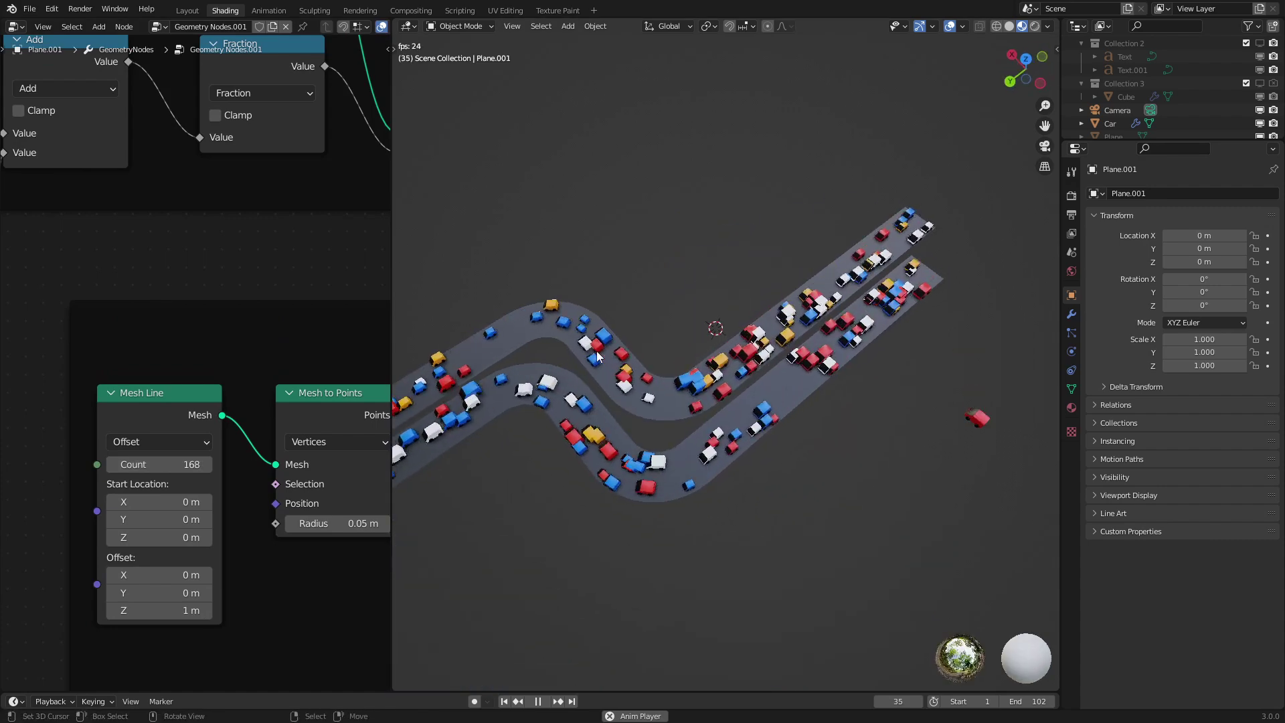
- Delete the Random Value node feeding Divide so that all cars use the fixed divisor of 500
{"action": "scroll", "coordinate": [598, 356], "scroll_direction": "down", "scroll_amount": 1}
{"action": "scroll", "coordinate": [175, 387], "scroll_direction": "down", "scroll_amount": 2}
{"action": "scroll", "coordinate": [187, 365], "scroll_direction": "down", "scroll_amount": 1}
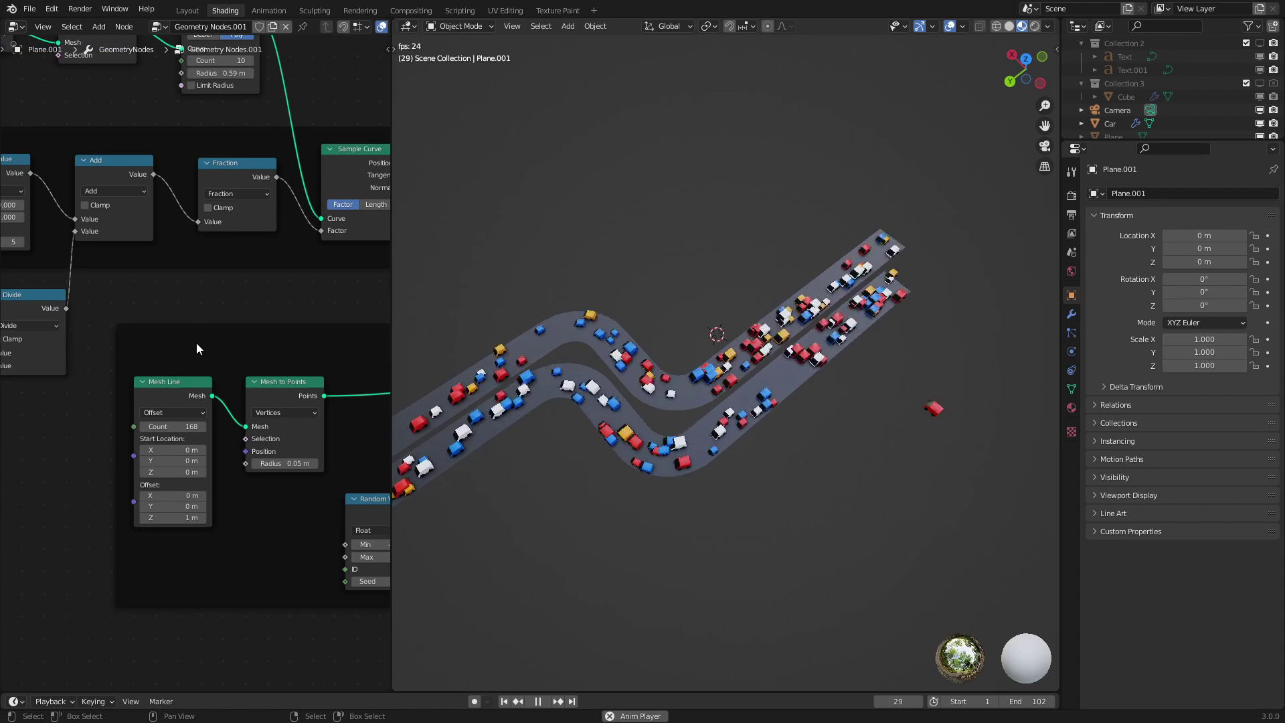
{"action": "middle_click_drag", "start_coordinate": [59, 302], "coordinate": [188, 353]}
{"action": "key", "text": "ctrl+z"}
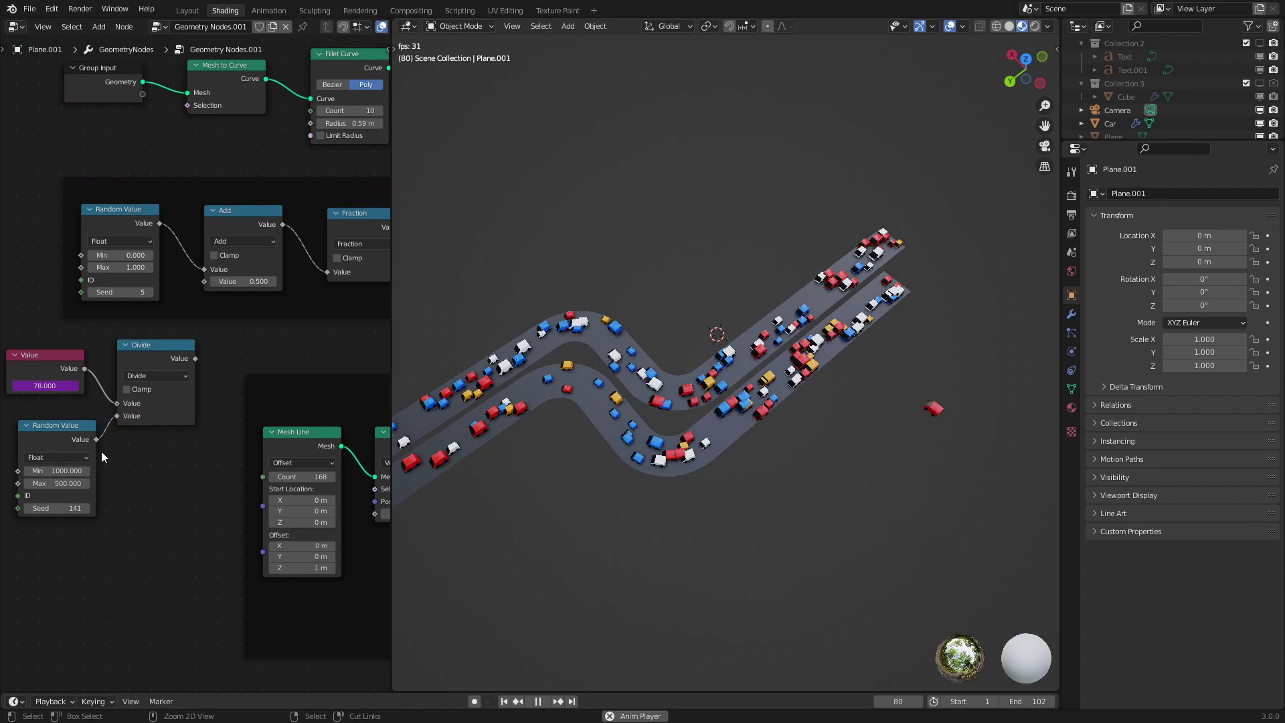
{"action": "key", "text": "ctrl+z"}
{"action": "key", "text": "ctrl+z"}
{"action": "key", "text": "ctrl+z"}
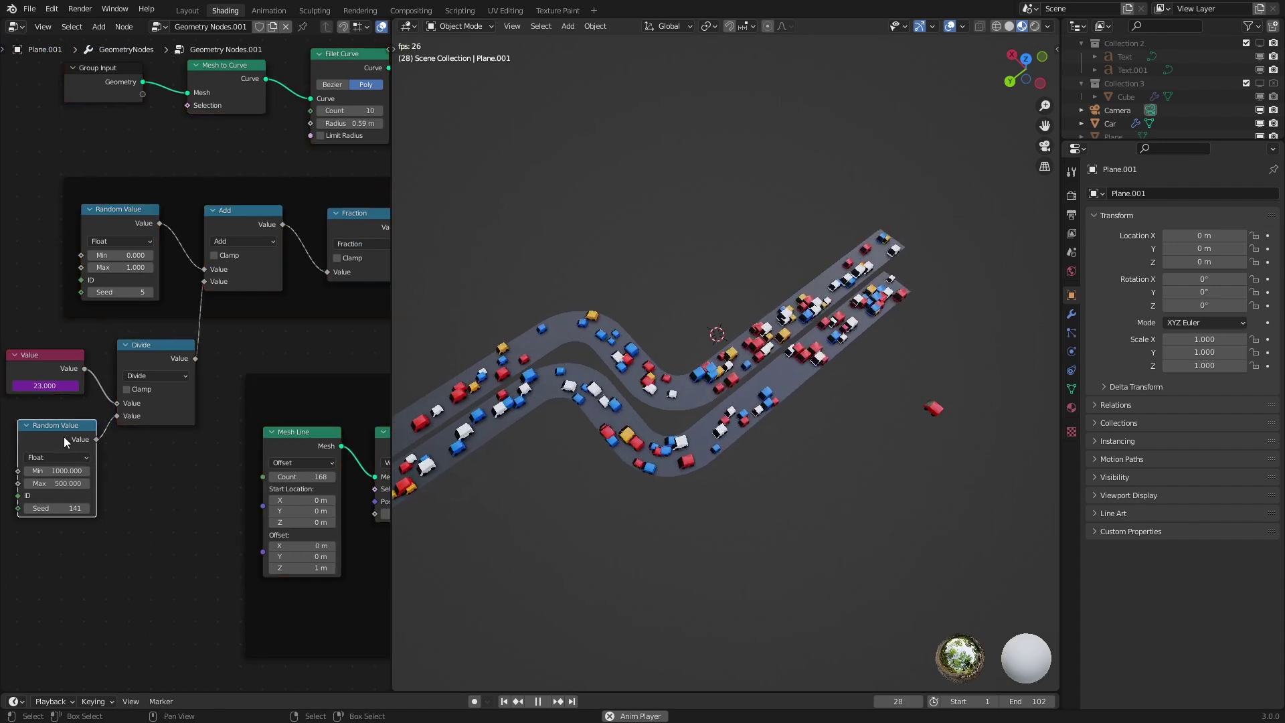
{"action": "key", "text": "x"}
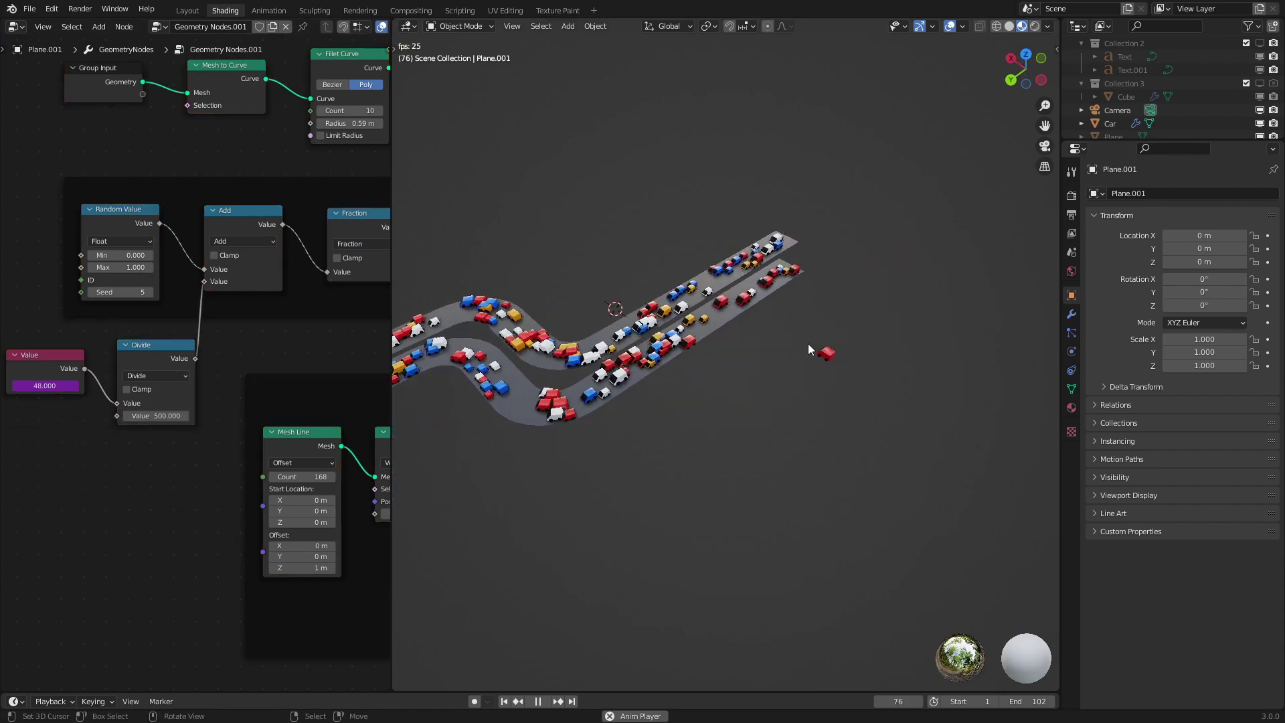
- Stop the animation, switch the node editor to the Shader Editor, and open the Car object's Material.001
{"action": "scroll", "coordinate": [809, 343], "scroll_direction": "up", "scroll_amount": 5}
{"action": "scroll", "coordinate": [810, 343], "scroll_direction": "down", "scroll_amount": 1}
{"action": "key", "text": "space"}
{"action": "middle_click_drag", "start_coordinate": [777, 351], "coordinate": [680, 336]}
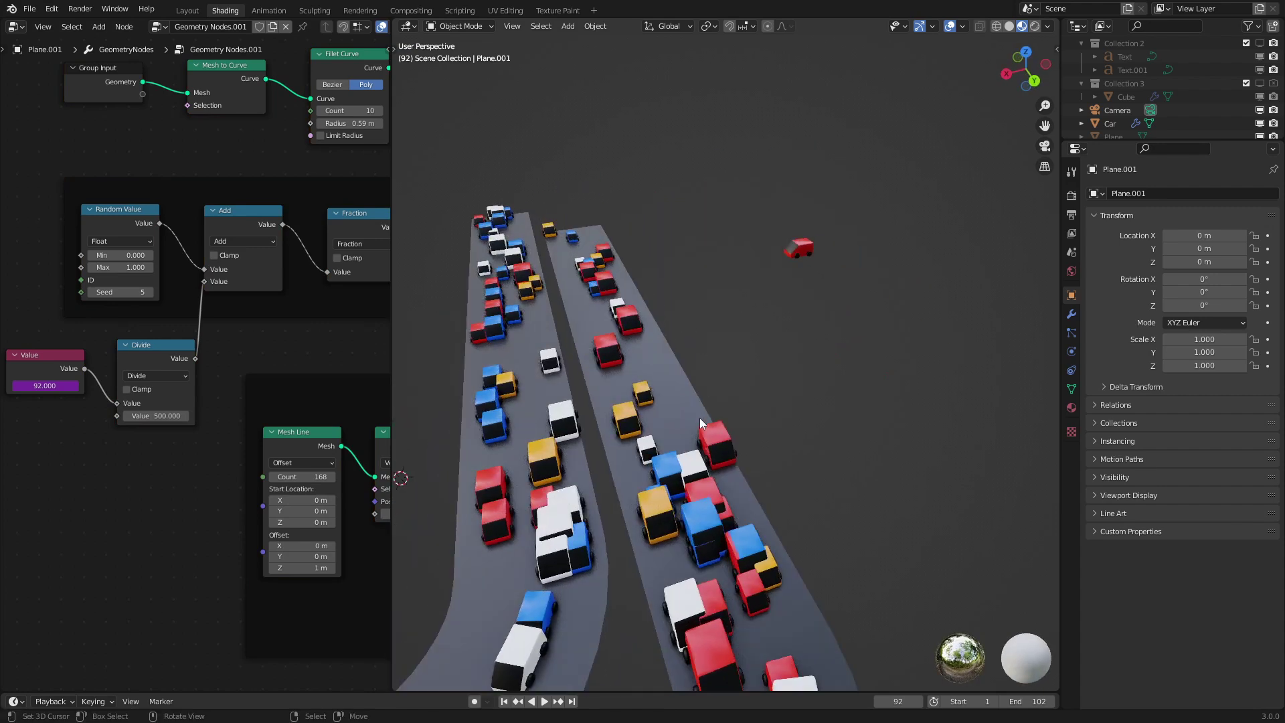
{"action": "left_click", "coordinate": [14, 28]}
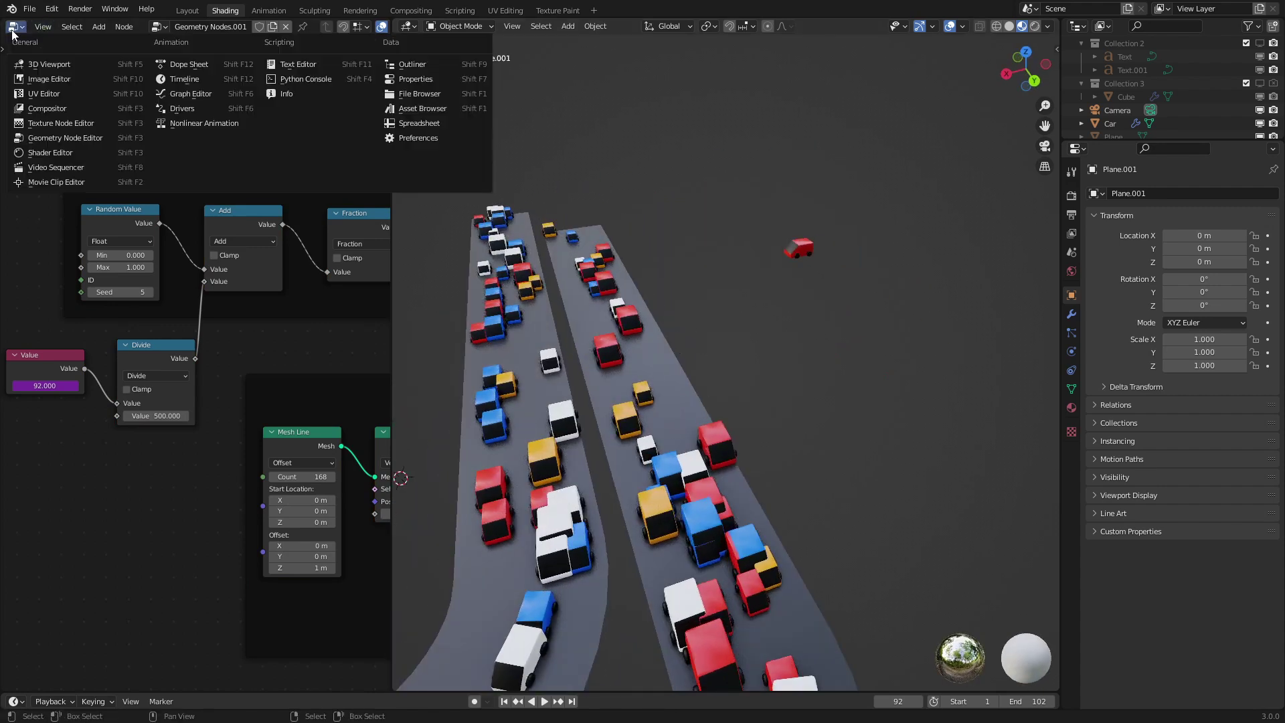
{"action": "left_click", "coordinate": [33, 153]}
{"action": "left_click", "coordinate": [798, 255]}
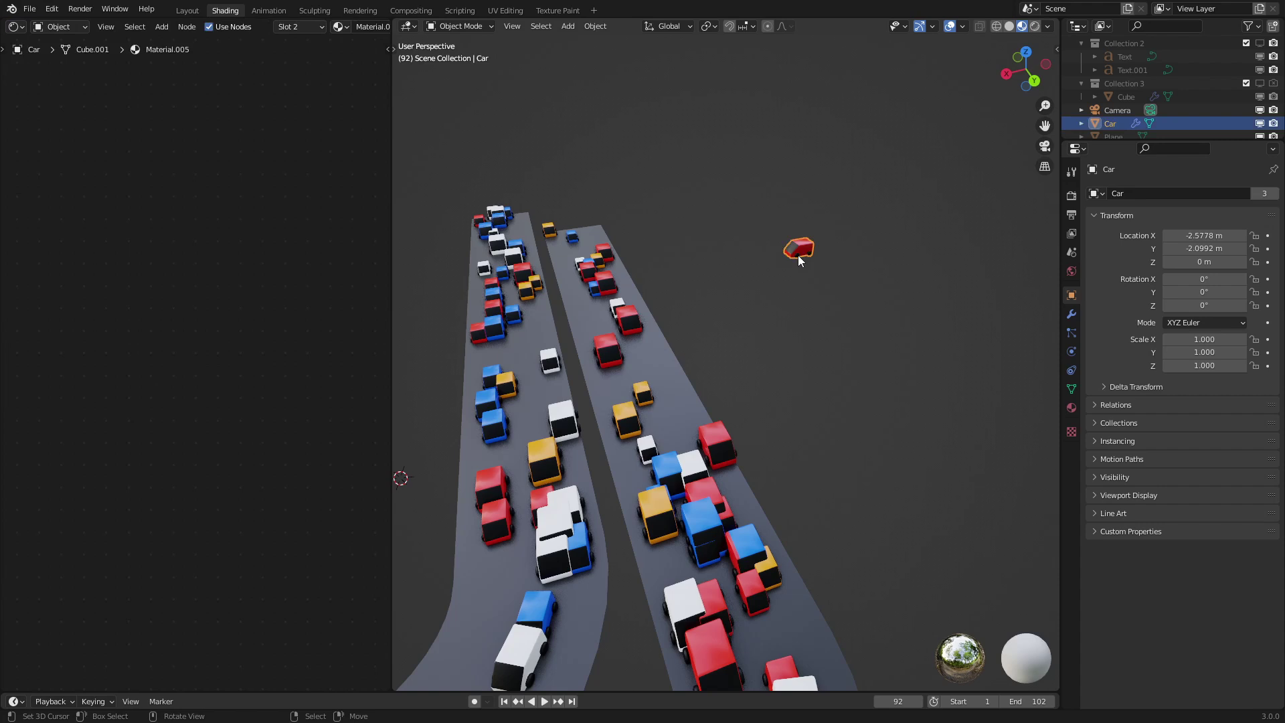
{"action": "middle_click_drag", "start_coordinate": [798, 255], "coordinate": [567, 289]}
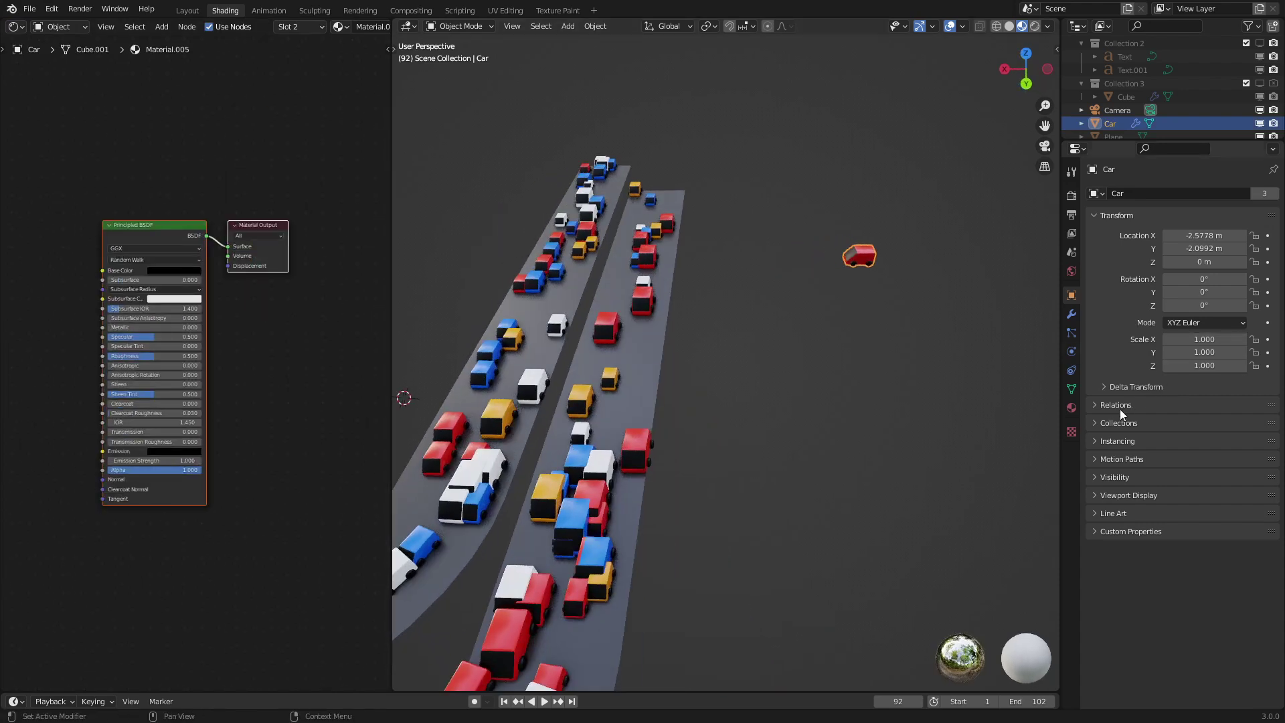
{"action": "left_click", "coordinate": [1070, 409]}
{"action": "scroll", "coordinate": [178, 304], "scroll_direction": "down", "scroll_amount": 3}
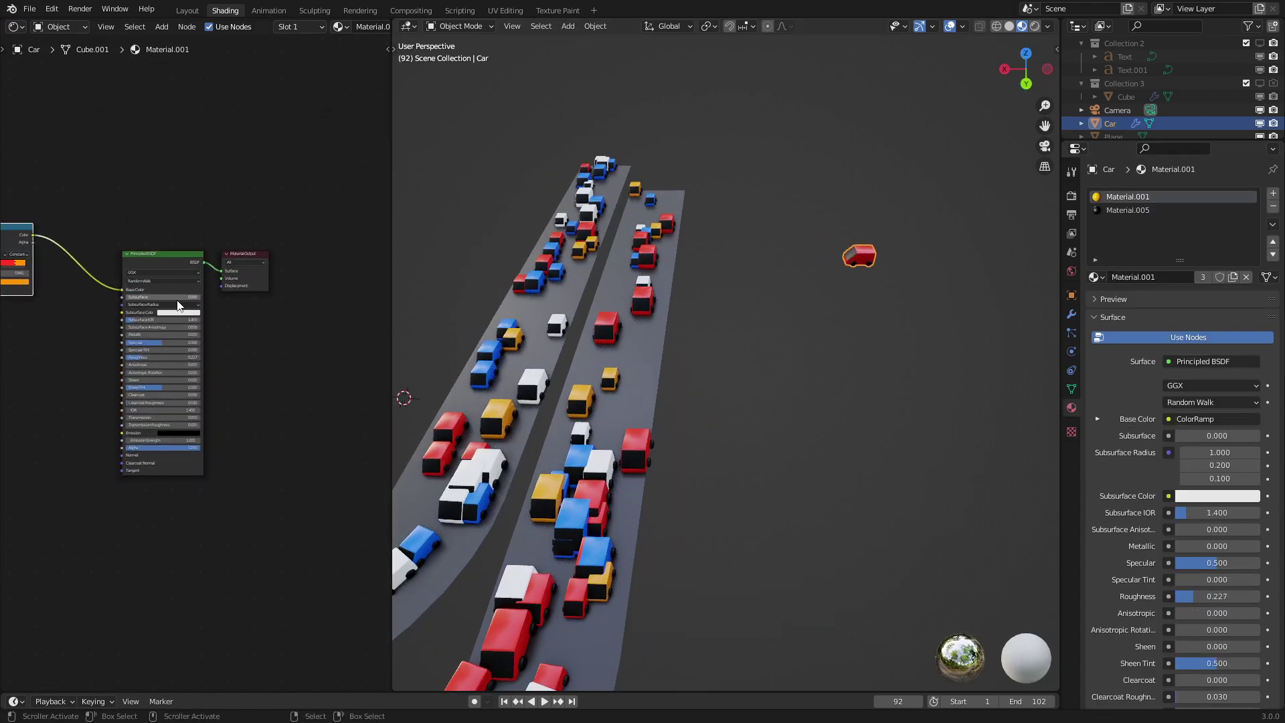
- Duplicate the Object Info node below the original and preview its Material Index and Random outputs on the cars
{"action": "middle_click_drag", "start_coordinate": [178, 305], "coordinate": [408, 336]}
{"action": "scroll", "coordinate": [139, 292], "scroll_direction": "up", "scroll_amount": 1}
{"action": "middle_click_drag", "start_coordinate": [139, 292], "coordinate": [175, 343]}
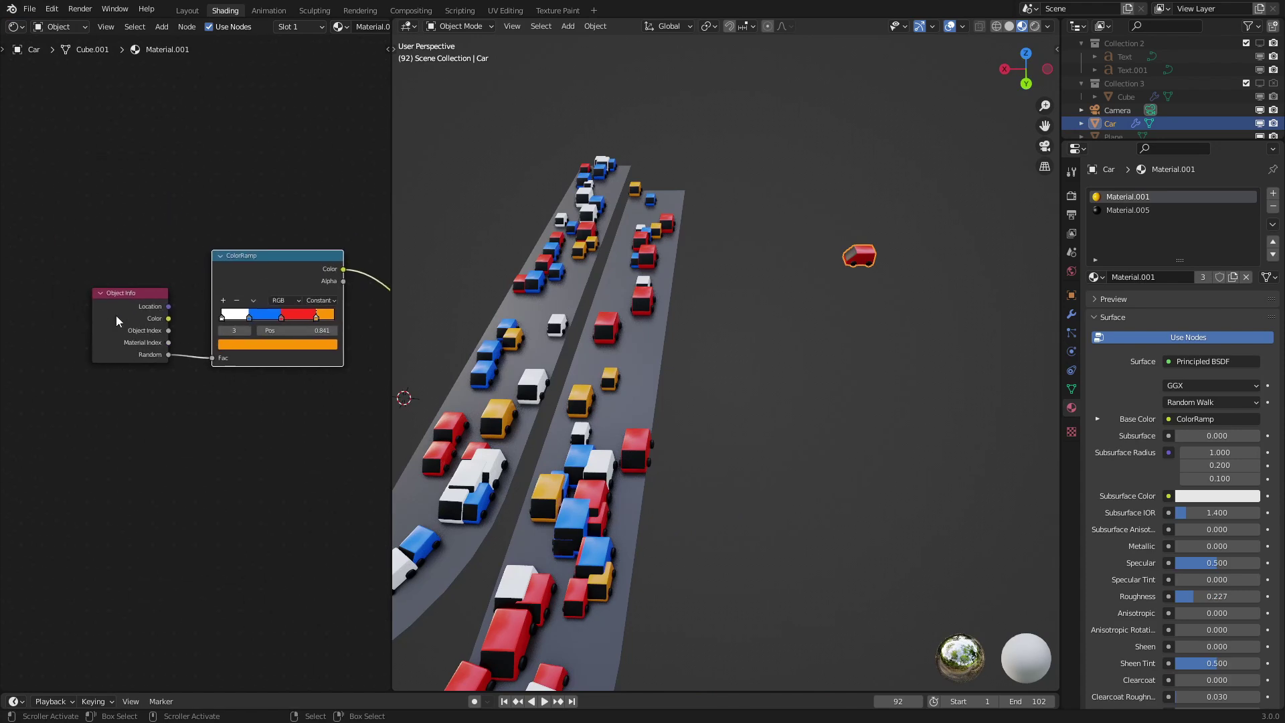
{"action": "key", "text": "shift+d"}
{"action": "left_click", "coordinate": [164, 422]}
{"action": "left_click", "coordinate": [192, 446], "text": "ctrl+shift"}
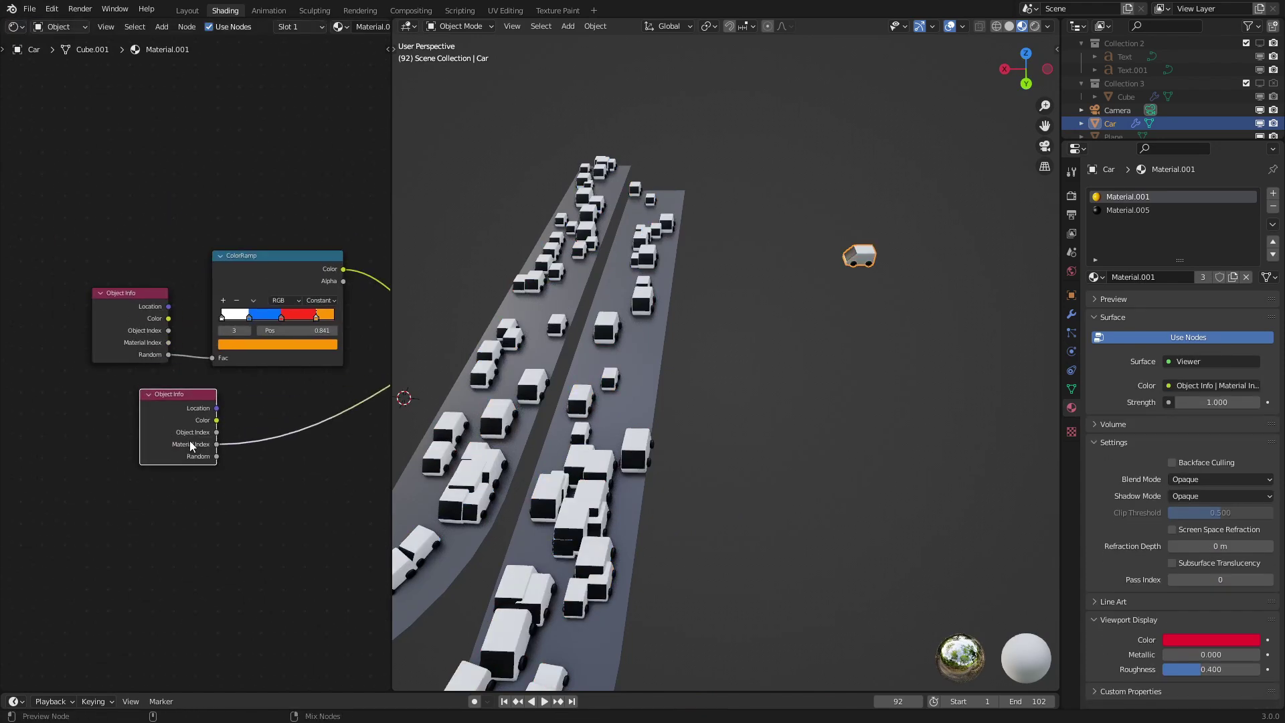
{"action": "middle_click_drag", "start_coordinate": [592, 410], "coordinate": [714, 372]}
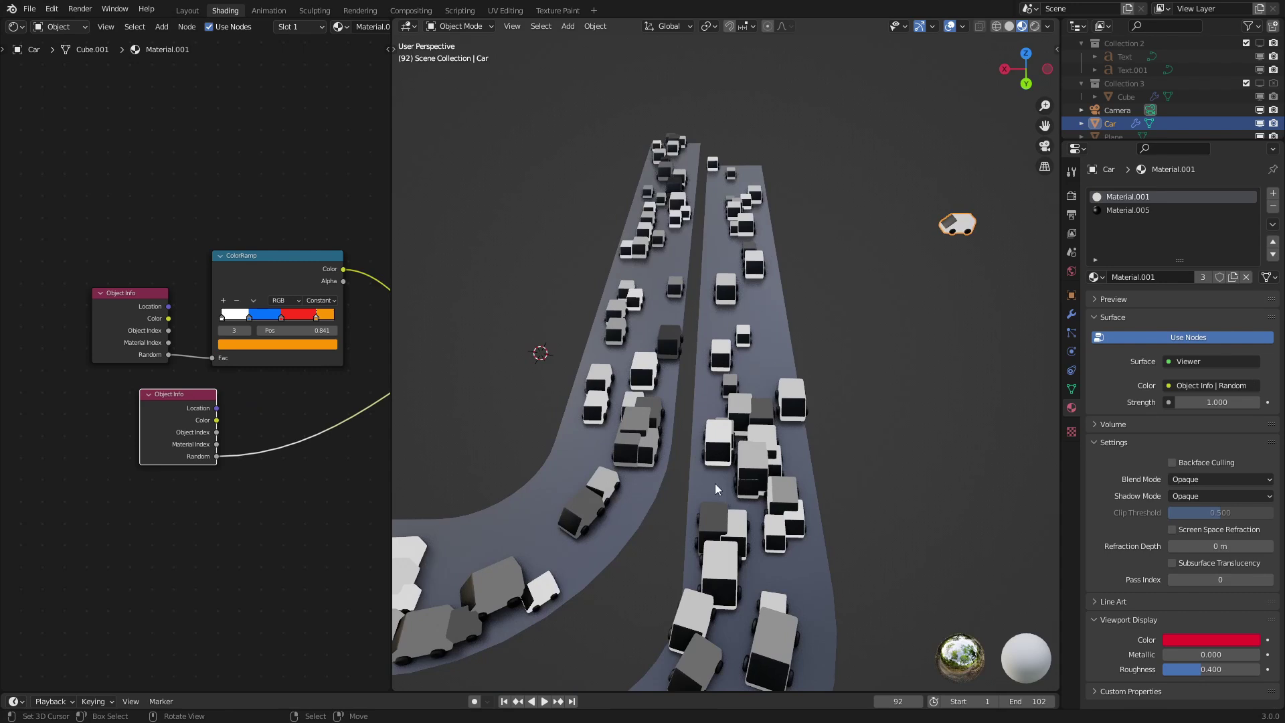
- Preview the ColorRamp colors, delete the duplicate Object Info node, and reconnect the Principled BSDF to the material output
{"action": "left_click", "coordinate": [273, 248], "text": "ctrl+shift"}
{"action": "left_click", "coordinate": [203, 423]}
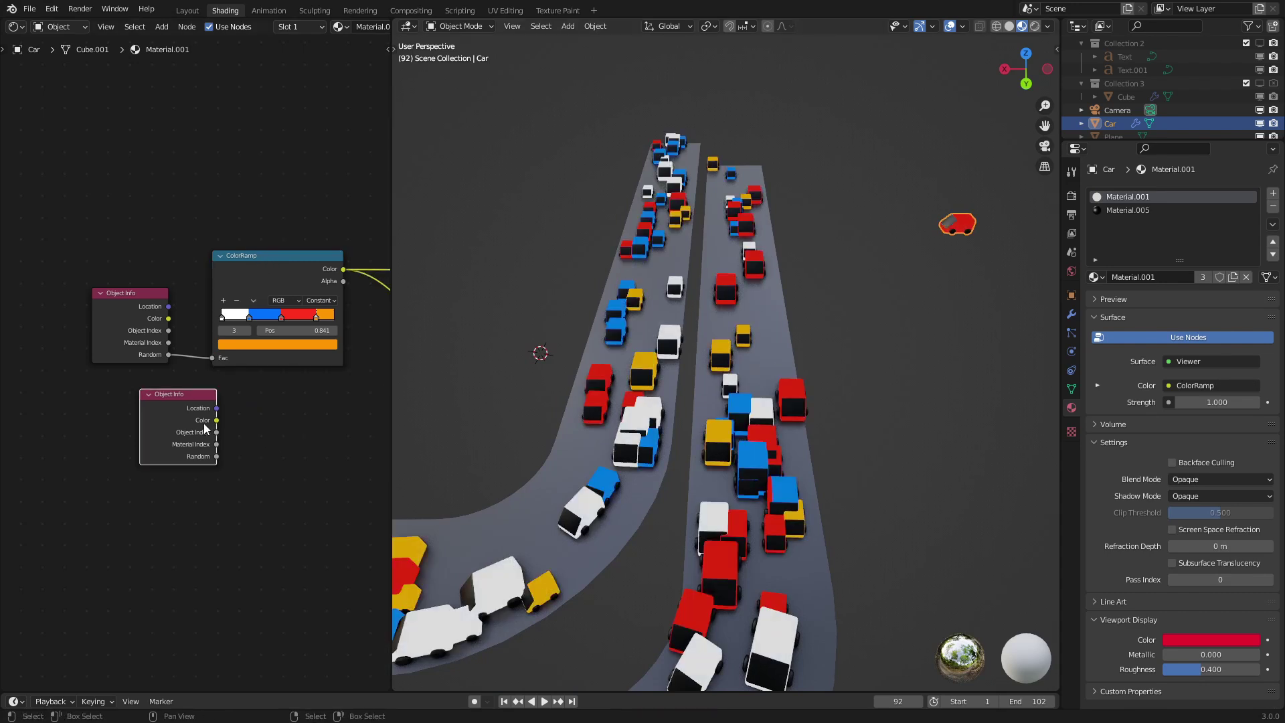
{"action": "key", "text": "x"}
{"action": "scroll", "coordinate": [235, 400], "scroll_direction": "down", "scroll_amount": 2}
{"action": "middle_click_drag", "start_coordinate": [235, 401], "coordinate": [371, 373]}
{"action": "left_click", "coordinate": [187, 343], "text": "ctrl+shift"}
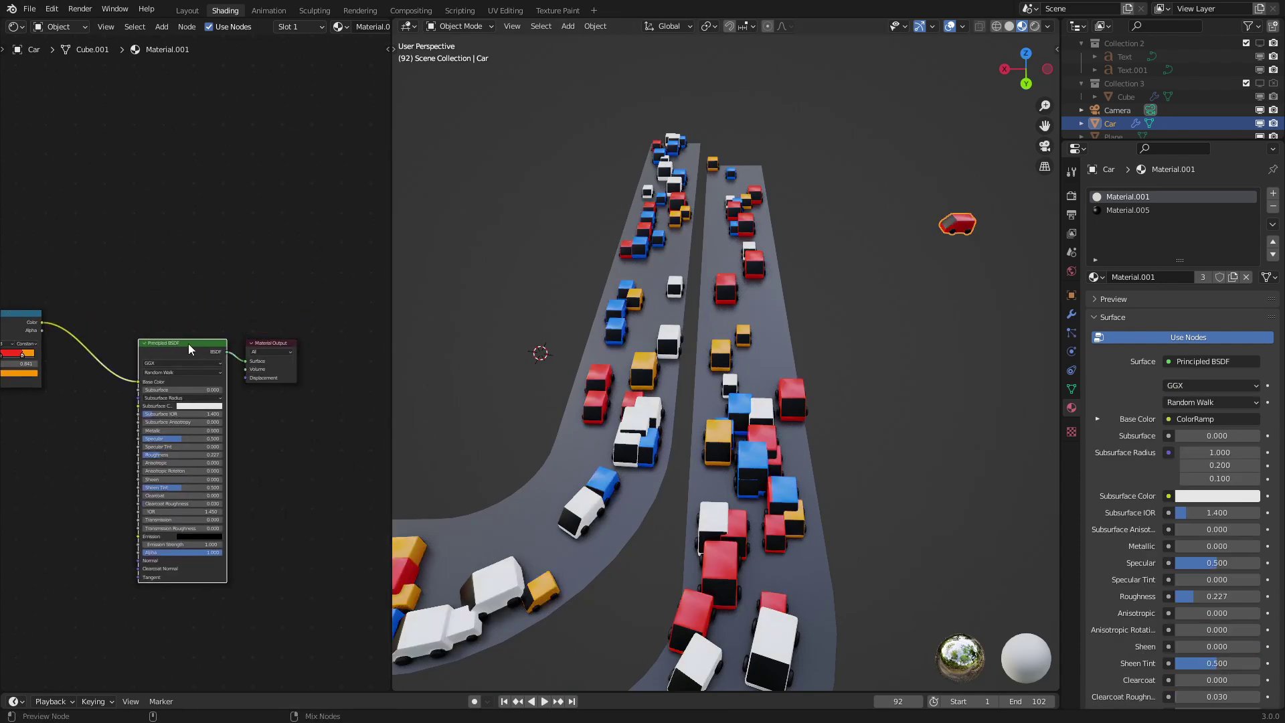
- Resume the animation and duplicate a straight edge of the road mesh in Edit Mode
{"action": "scroll", "coordinate": [724, 356], "scroll_direction": "down", "scroll_amount": 1}
{"action": "middle_click_drag", "start_coordinate": [724, 356], "coordinate": [677, 407]}
{"action": "key", "text": "space"}
{"action": "scroll", "coordinate": [710, 369], "scroll_direction": "down", "scroll_amount": 3}
{"action": "right_click", "coordinate": [734, 367]}
{"action": "key", "text": "Tab"}
{"action": "scroll", "coordinate": [777, 362], "scroll_direction": "down", "scroll_amount": 3}
{"action": "key", "text": "shift+d"}
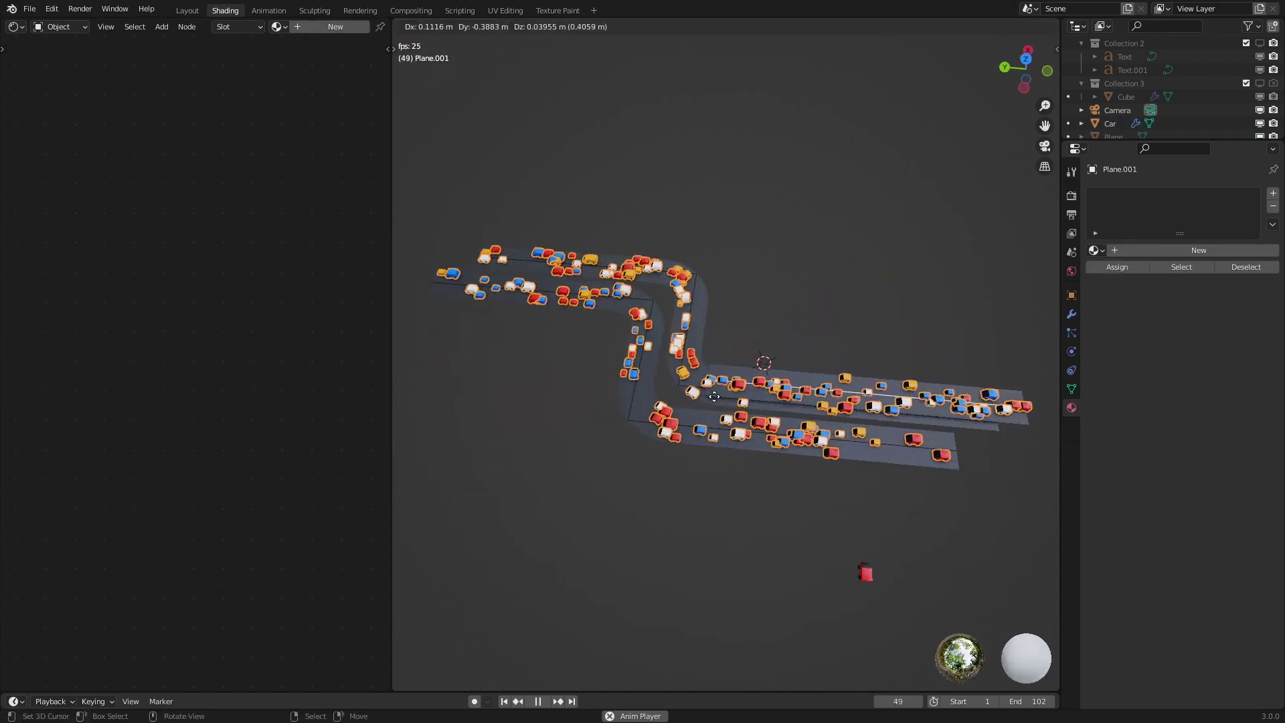
{"action": "right_click", "coordinate": [942, 362]}
- Rotate the duplicated road edge about -87° around Z and move it across the two existing roads
{"action": "key", "text": "r"}
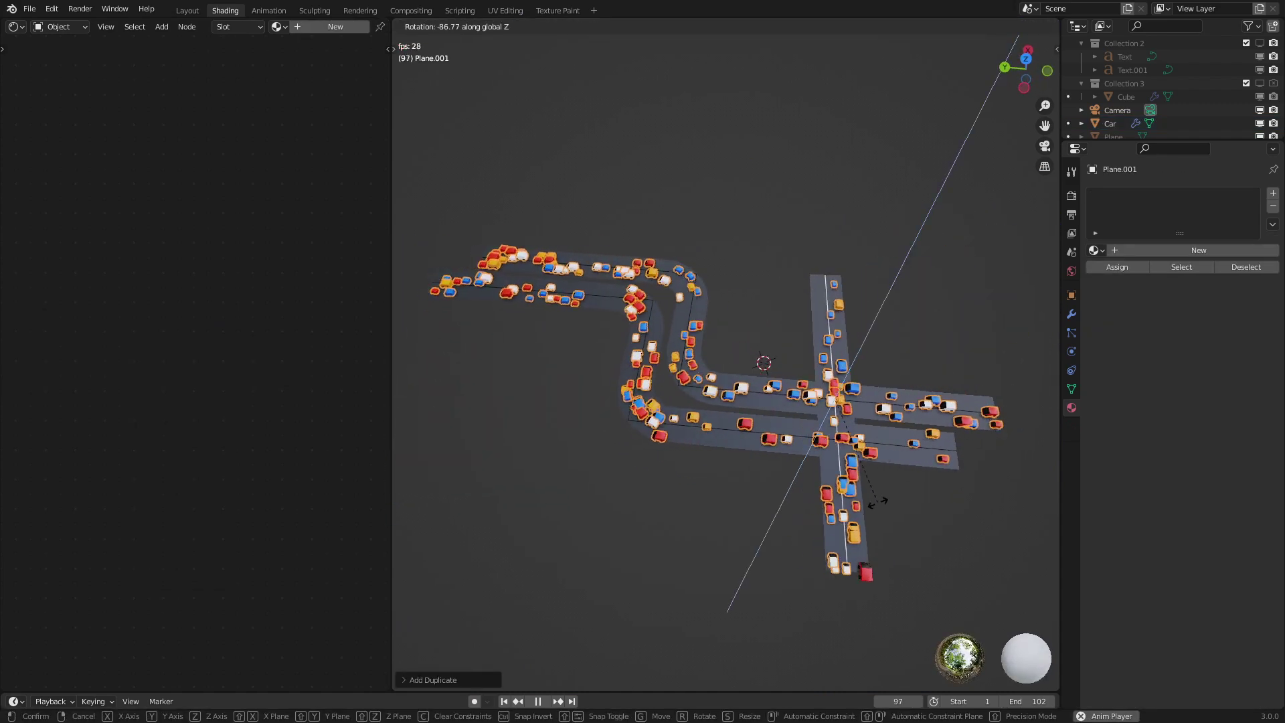
{"action": "left_click", "coordinate": [874, 503]}
{"action": "key", "text": "g"}
{"action": "left_click", "coordinate": [798, 496]}
- Subdivide the crossing road's edge and raise its midpoint into a bridge over the two roads, and unhide the ground plane
{"action": "middle_click_drag", "start_coordinate": [798, 495], "coordinate": [558, 374]}
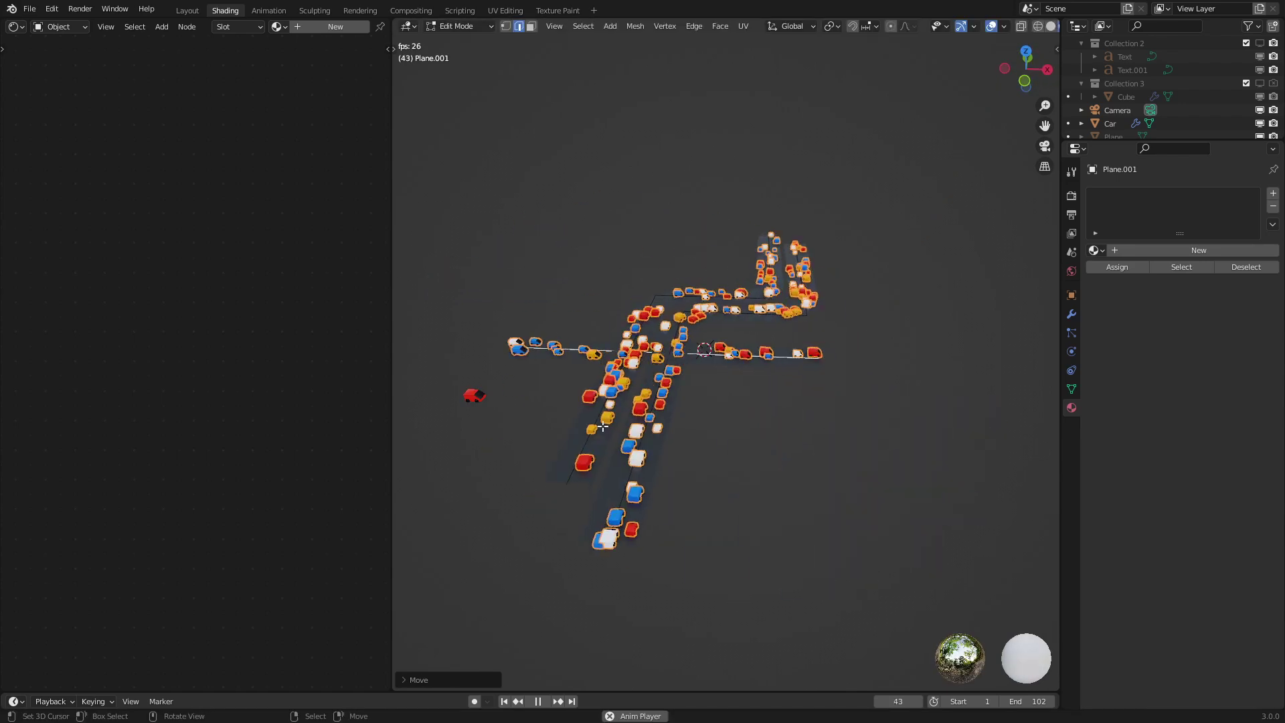
{"action": "key", "text": "w"}
{"action": "left_click", "coordinate": [545, 343]}
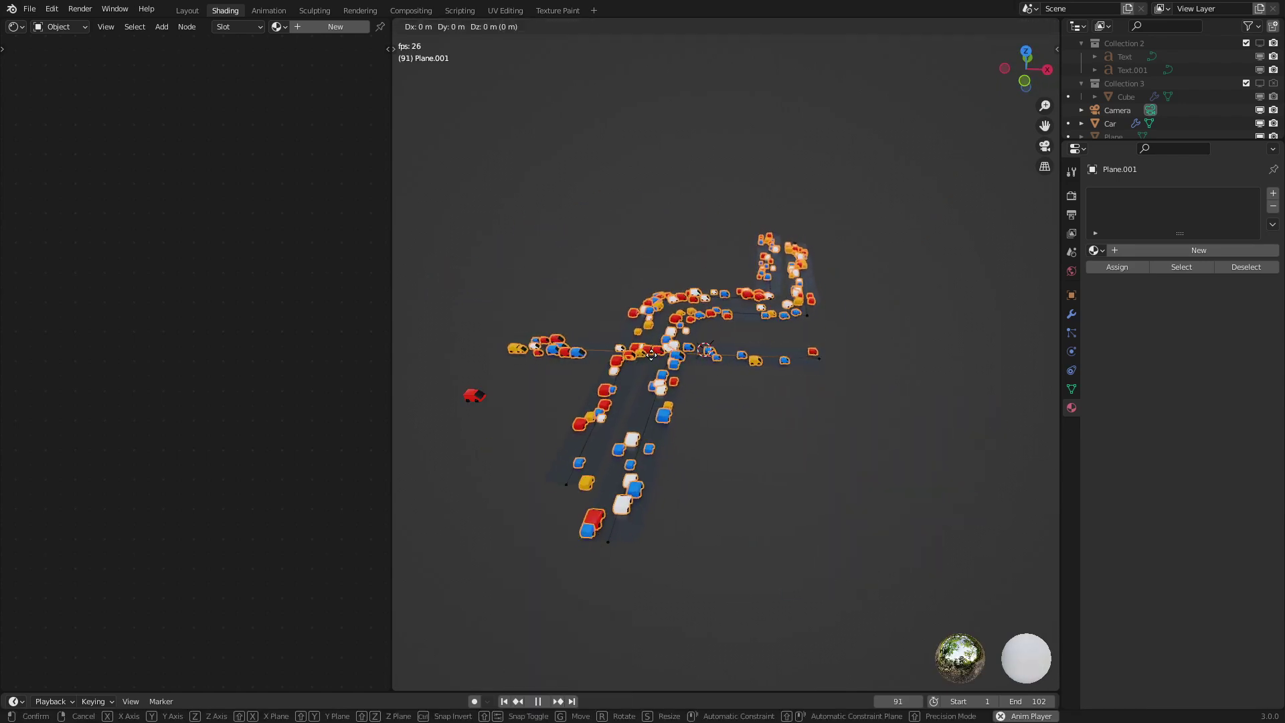
{"action": "left_click", "coordinate": [651, 332]}
{"action": "middle_click_drag", "start_coordinate": [740, 419], "coordinate": [903, 449]}
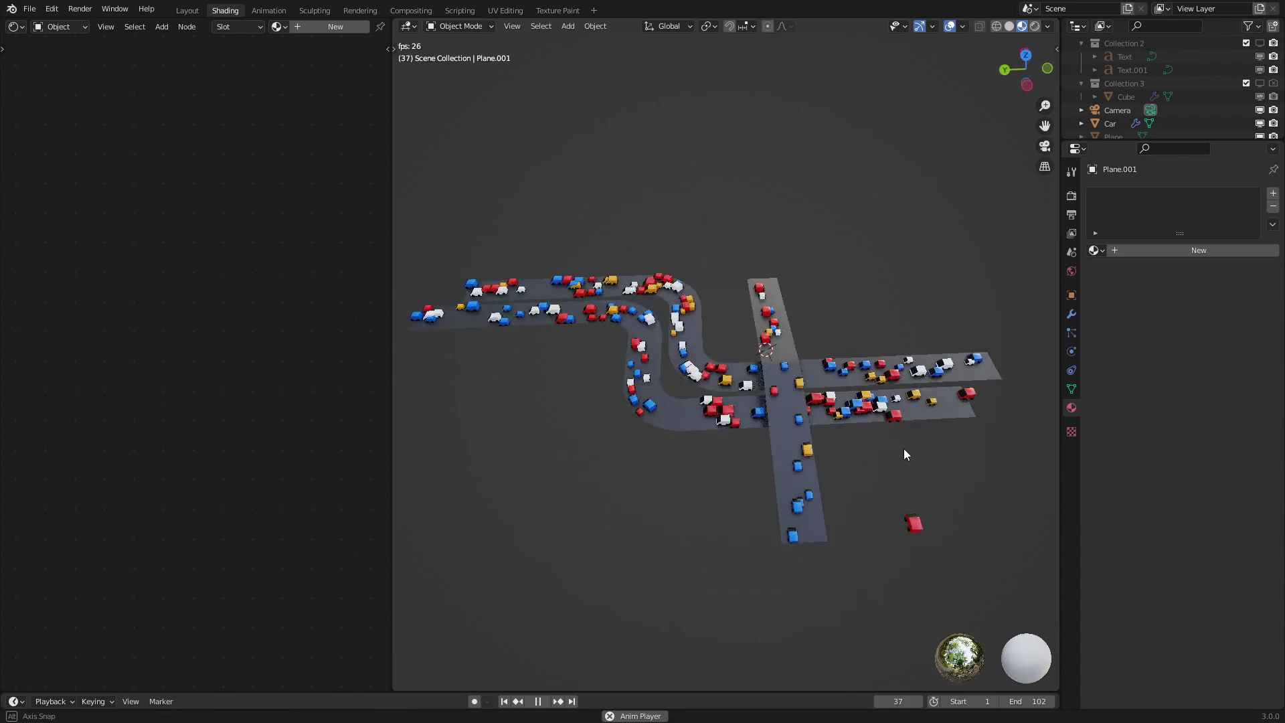
{"action": "scroll", "coordinate": [904, 449], "scroll_direction": "up", "scroll_amount": 1}
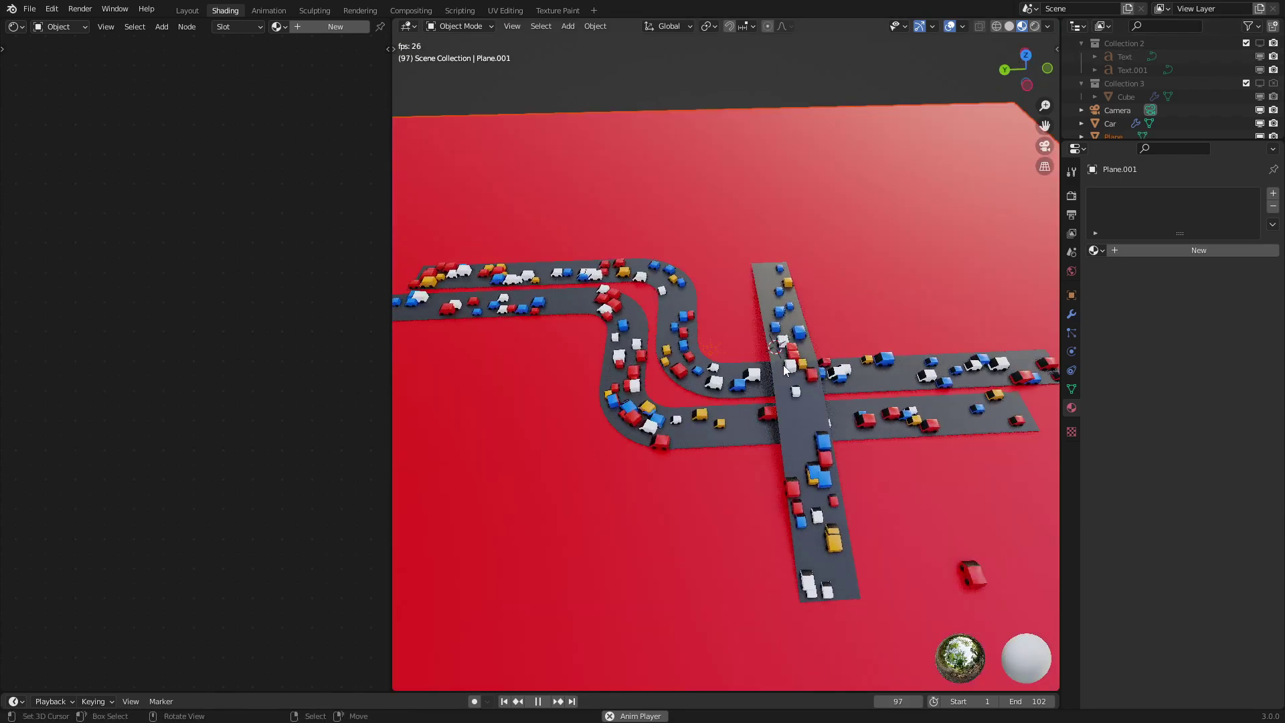
- Extrude the bridge road's far end outward and once more along the Y axis to form a bend
{"action": "middle_click_drag", "start_coordinate": [783, 364], "coordinate": [748, 245]}
{"action": "key", "text": "Tab"}
{"action": "key", "text": "g"}
{"action": "key", "text": "x"}
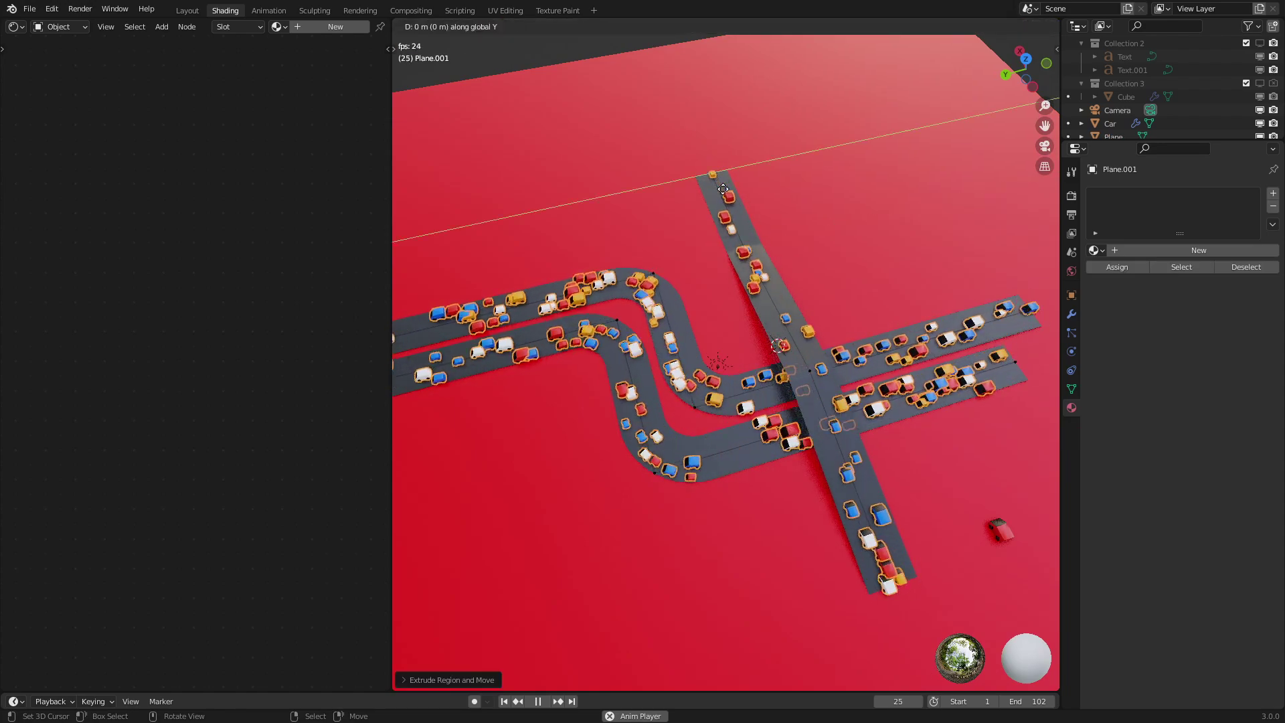
{"action": "left_click", "coordinate": [473, 244]}
- Extrude the bridge road's near end about 1.8 m along the Y axis and adjust the position of the new edge
{"action": "right_click", "coordinate": [885, 580]}
{"action": "scroll", "coordinate": [874, 579], "scroll_direction": "down", "scroll_amount": 1}
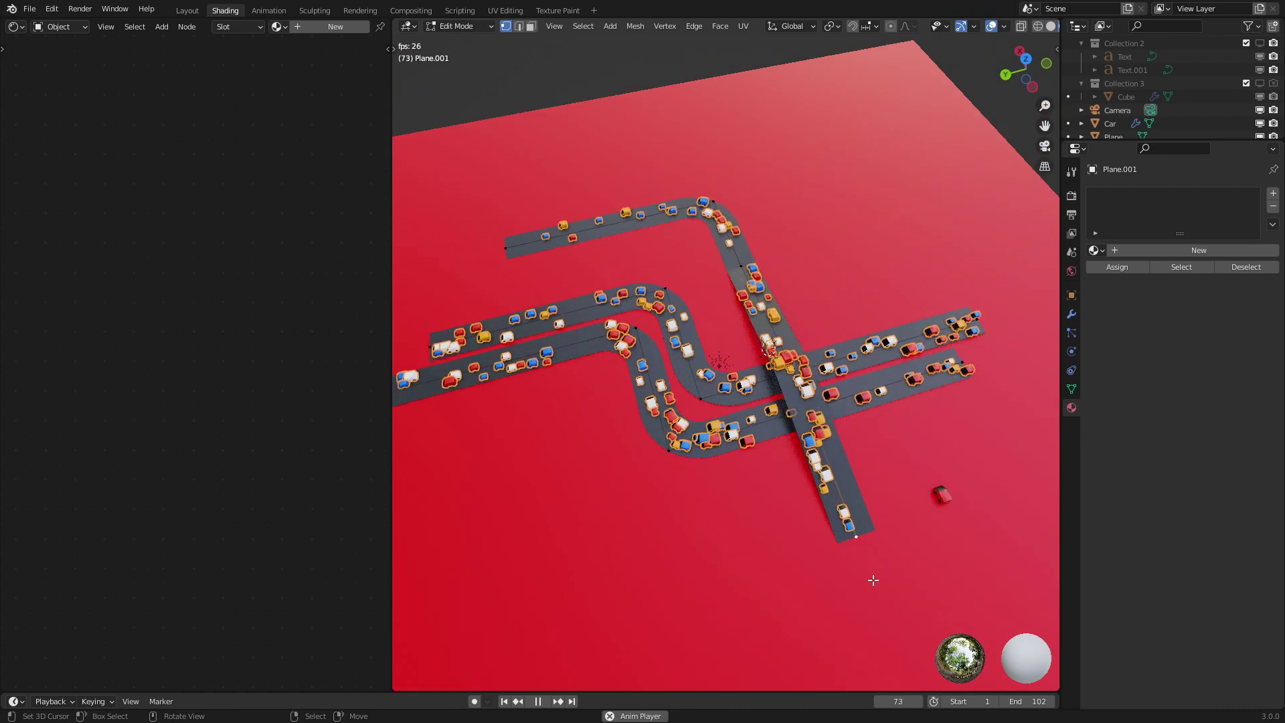
{"action": "key", "text": "e"}
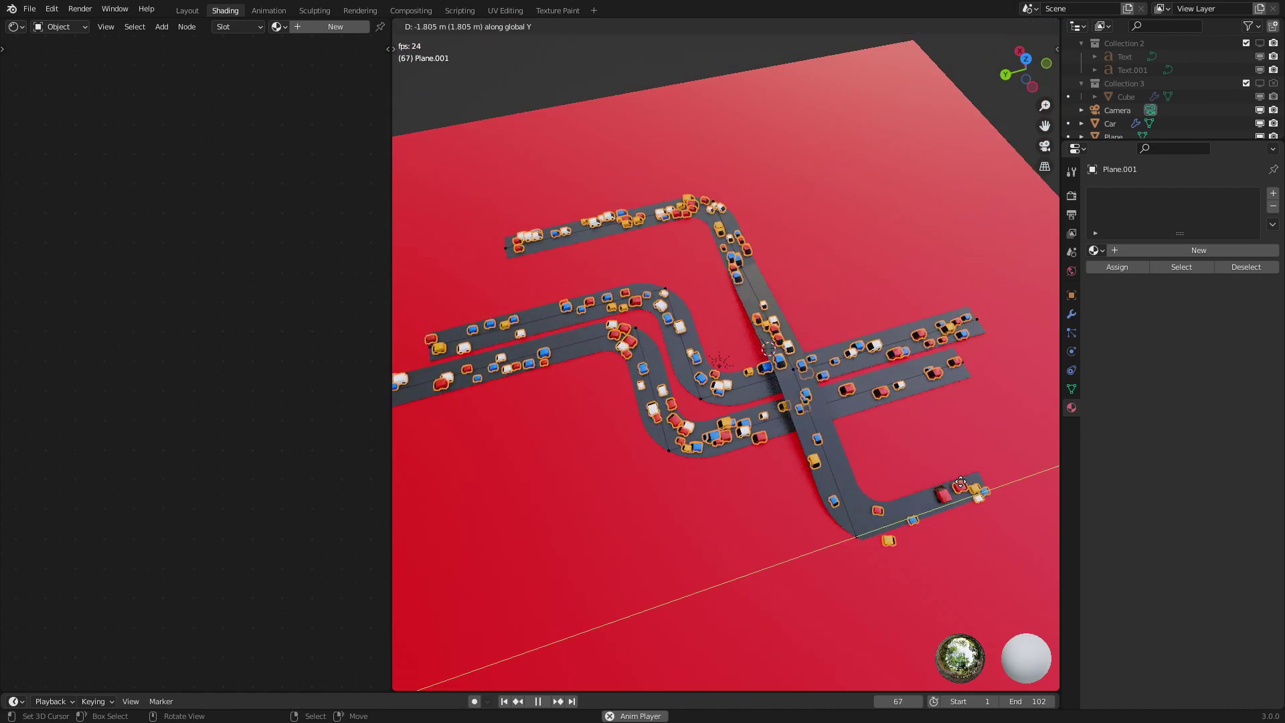
{"action": "middle_click_drag", "start_coordinate": [957, 515], "coordinate": [923, 494]}
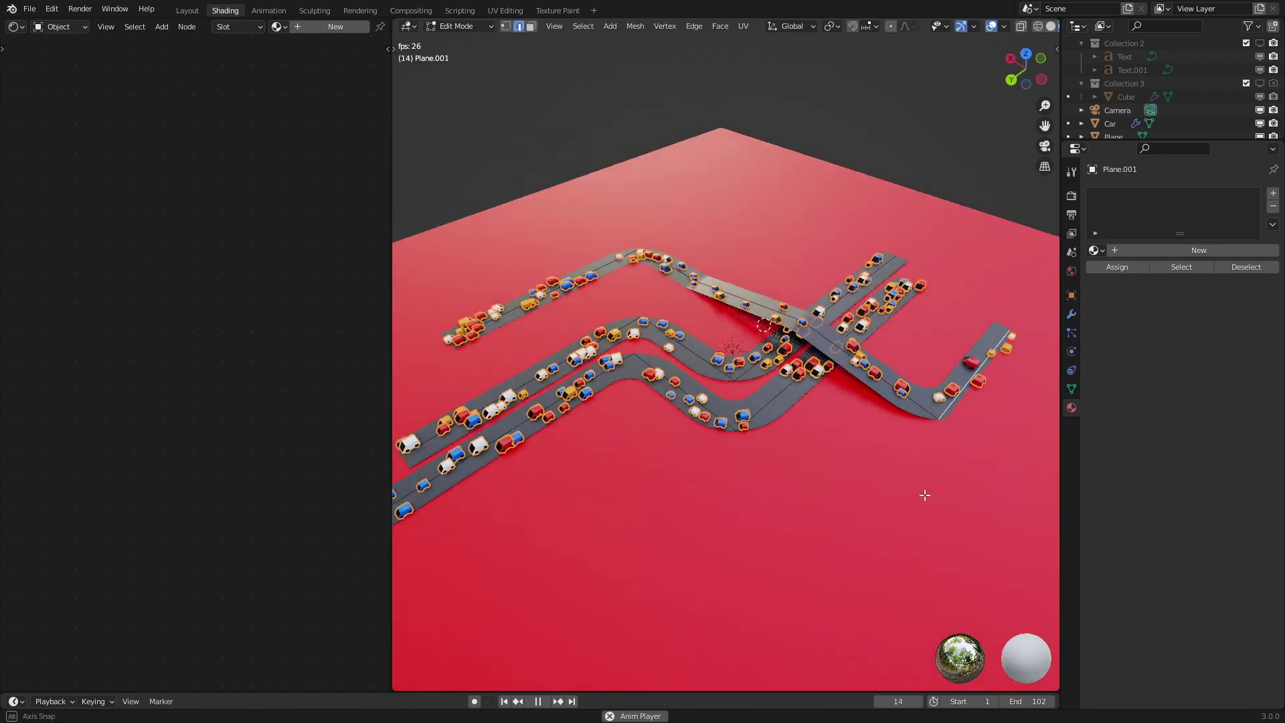
{"action": "key", "text": "g"}
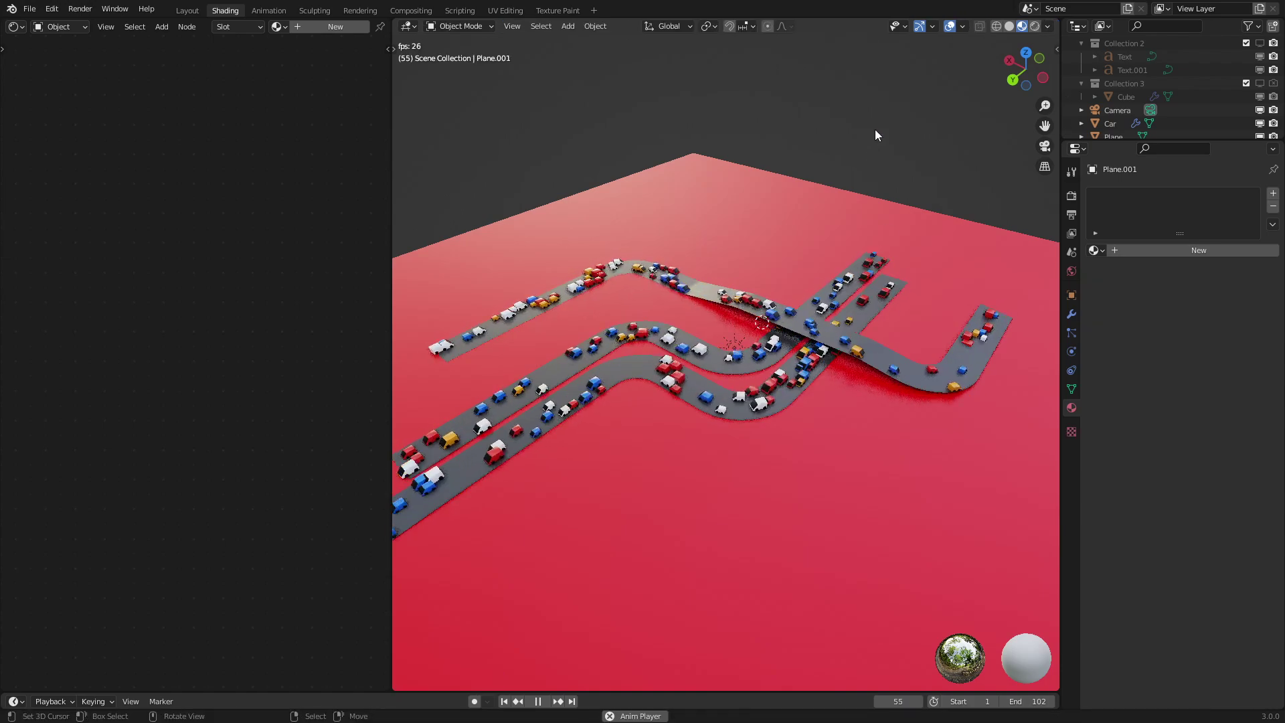
- Inspect the traffic on the bridge up close and select the road object
{"action": "middle_click_drag", "start_coordinate": [875, 135], "coordinate": [841, 175]}
{"action": "scroll", "coordinate": [829, 221], "scroll_direction": "up", "scroll_amount": 4}
{"action": "middle_click_drag", "start_coordinate": [803, 288], "coordinate": [881, 299]}
{"action": "right_click", "coordinate": [860, 296]}
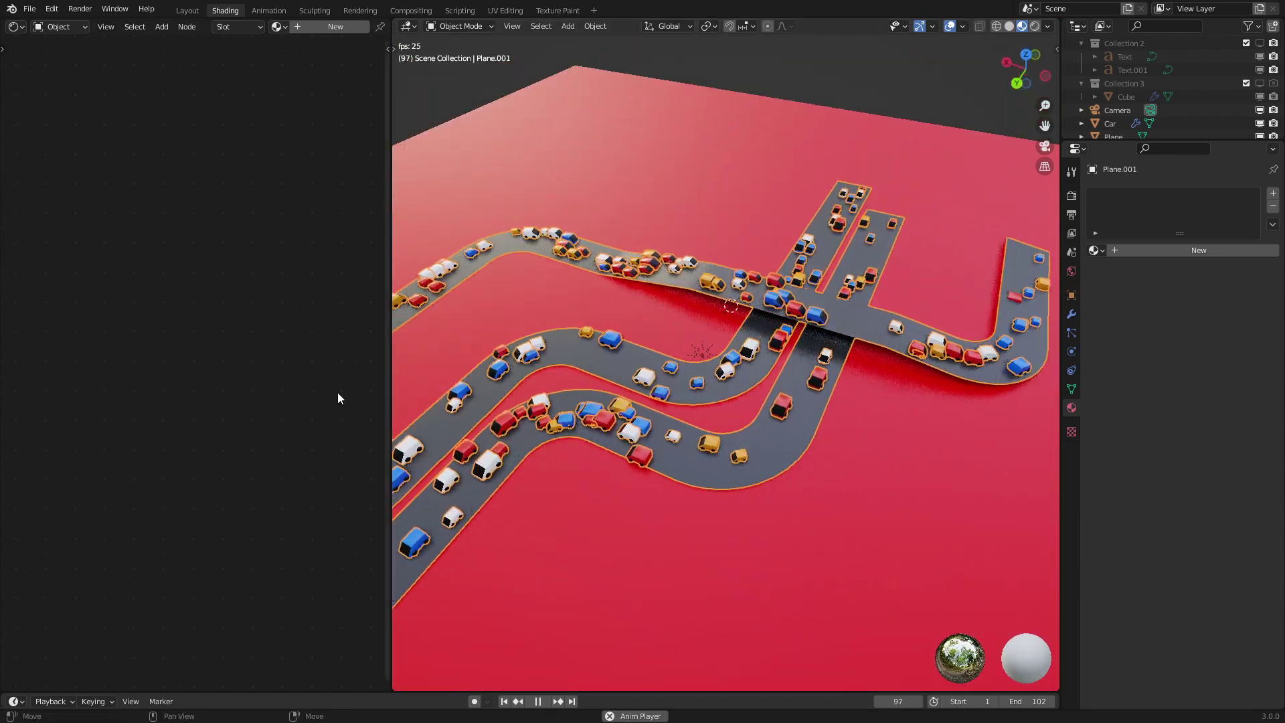